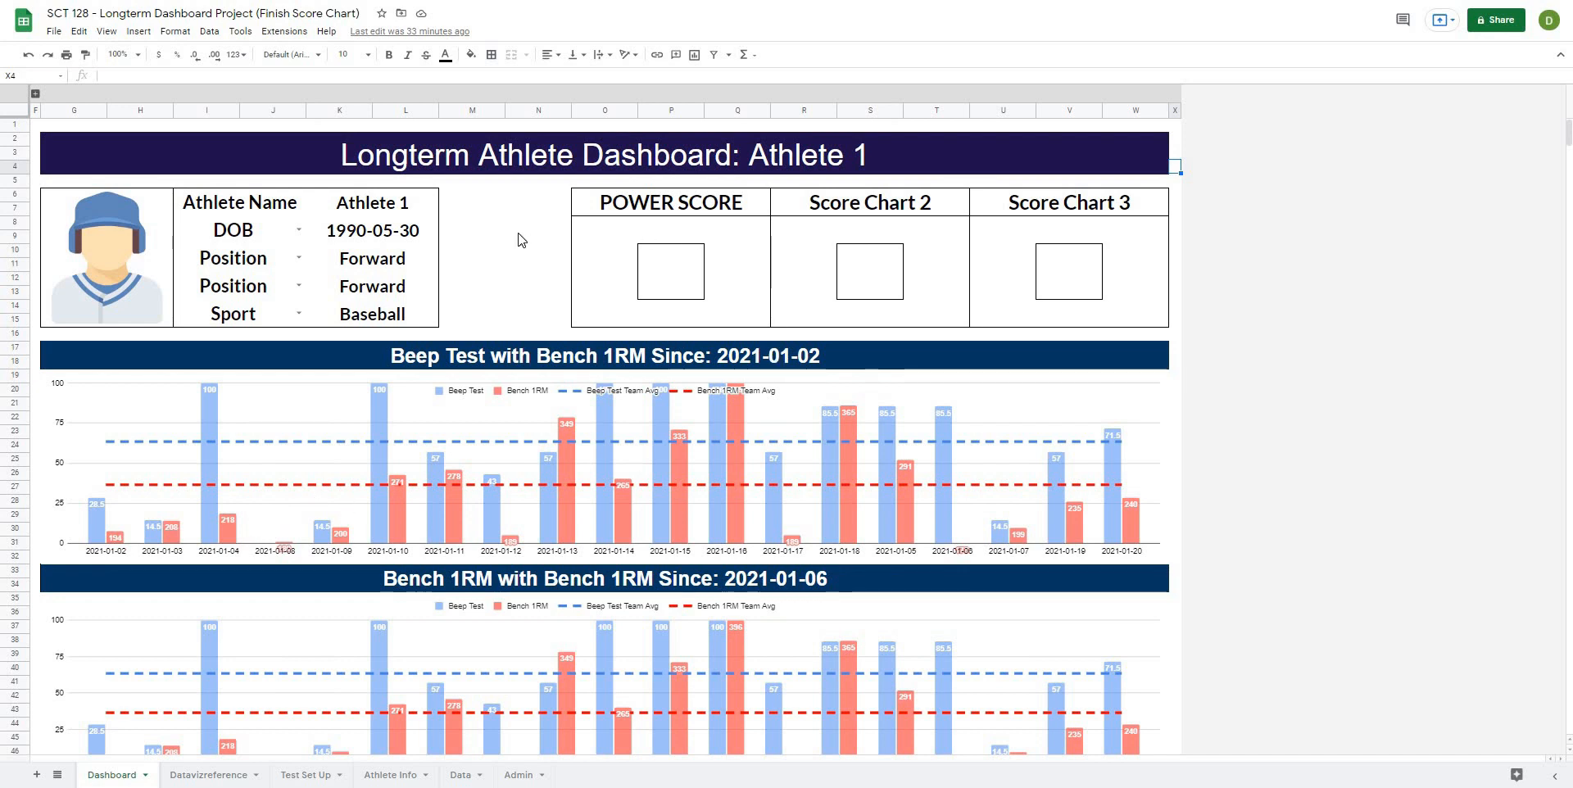
drag(611, 205, 611, 327)
click(542, 310)
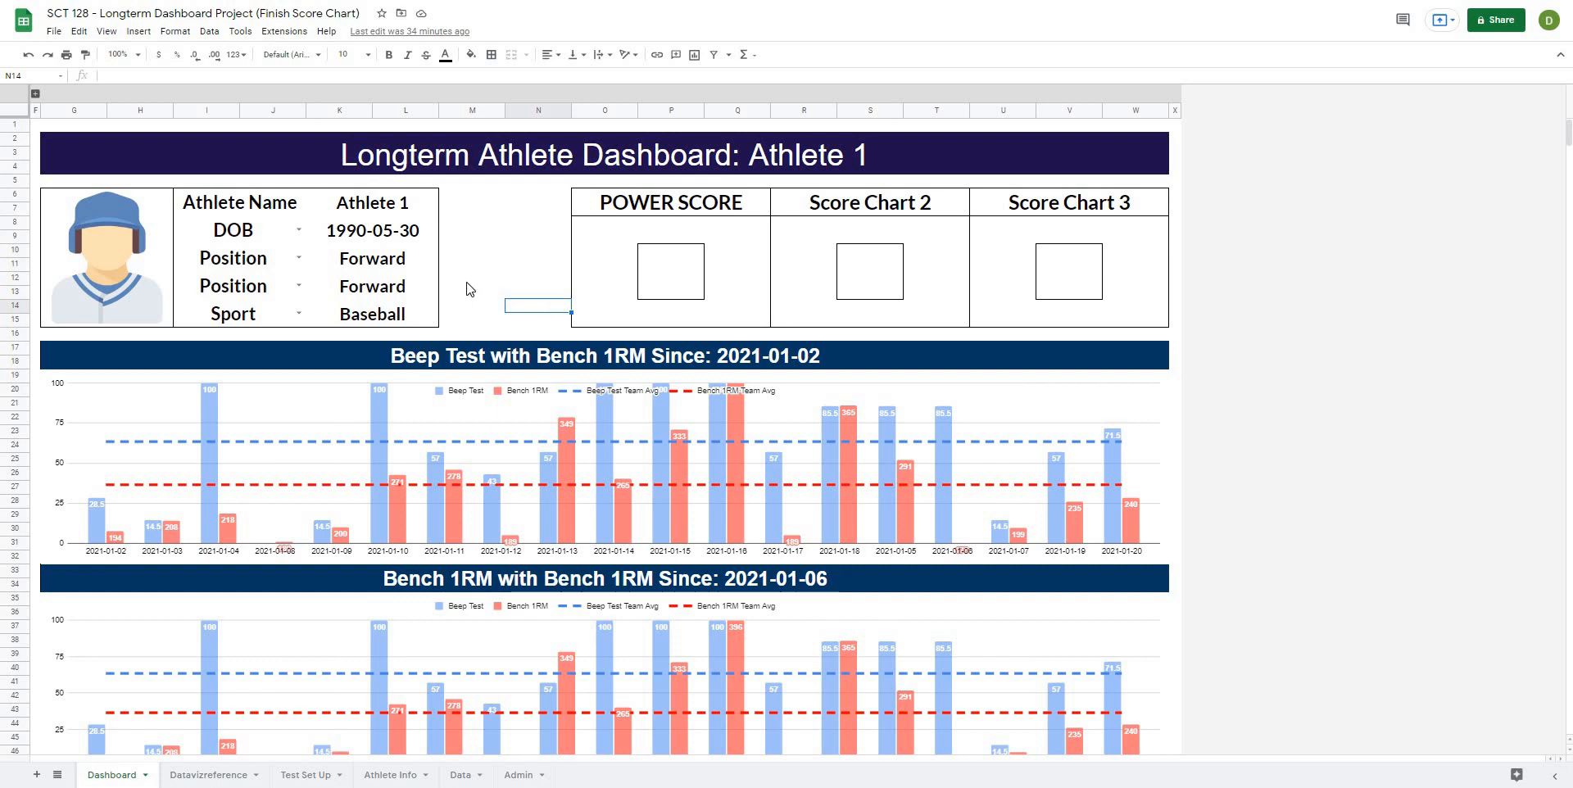
click(517, 235)
click(548, 198)
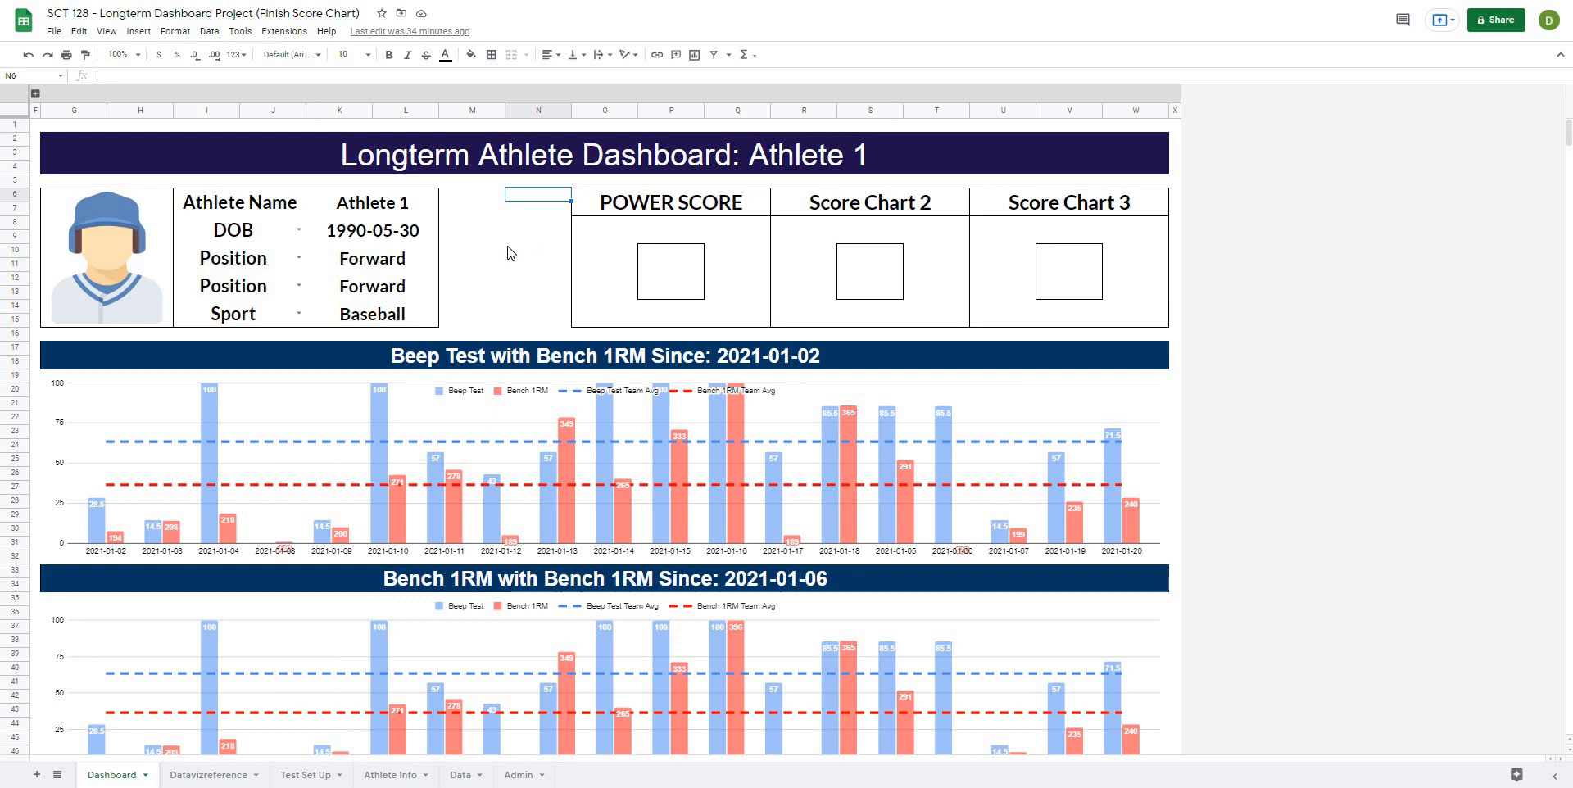
click(676, 225)
click(655, 264)
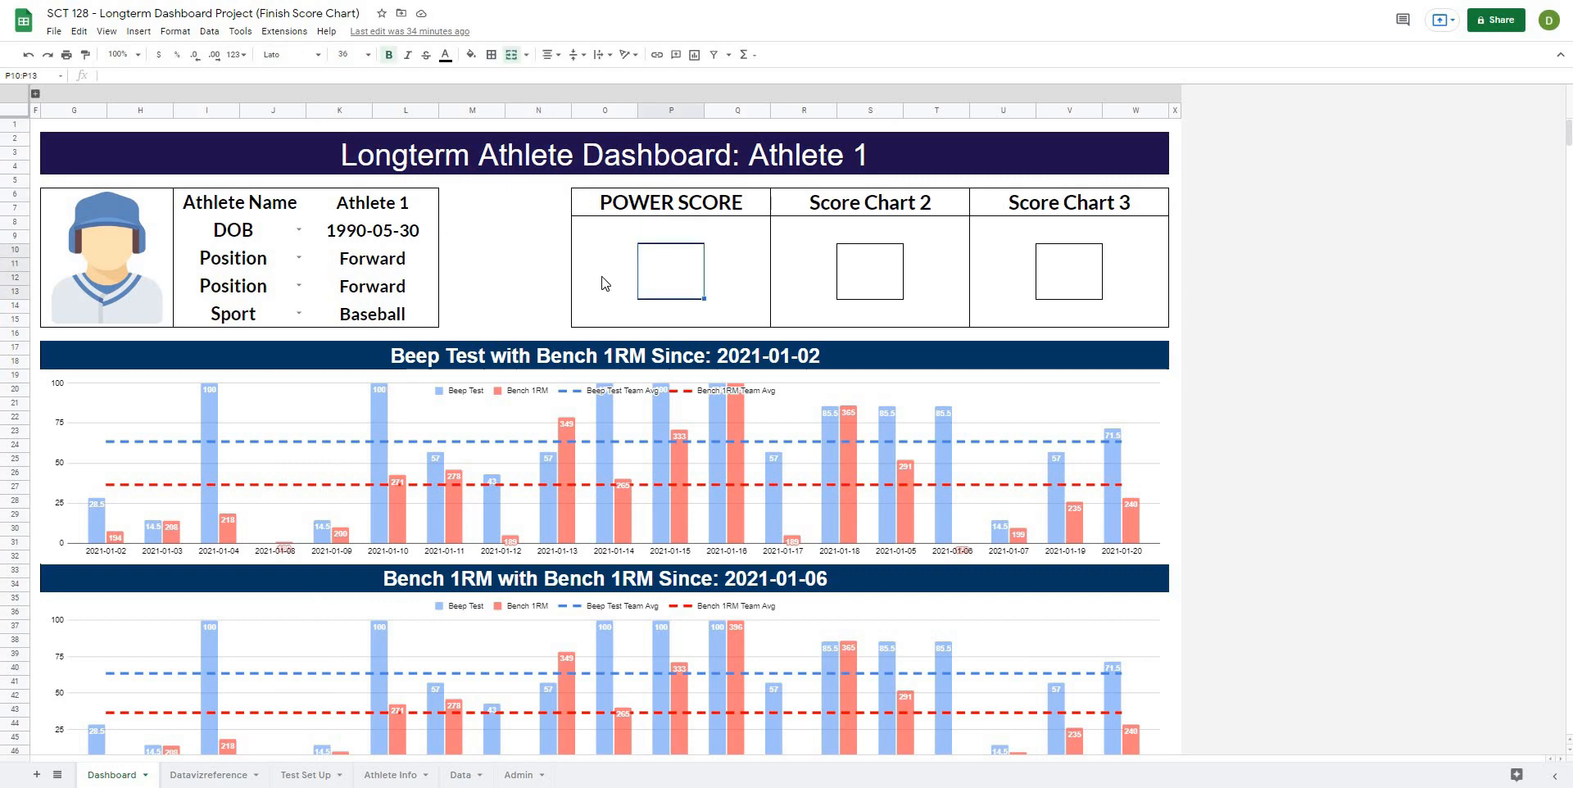
On the Datavizreference sheet, enter the labels High in AE12 and Low in AE13 below the power score table.
click(197, 773)
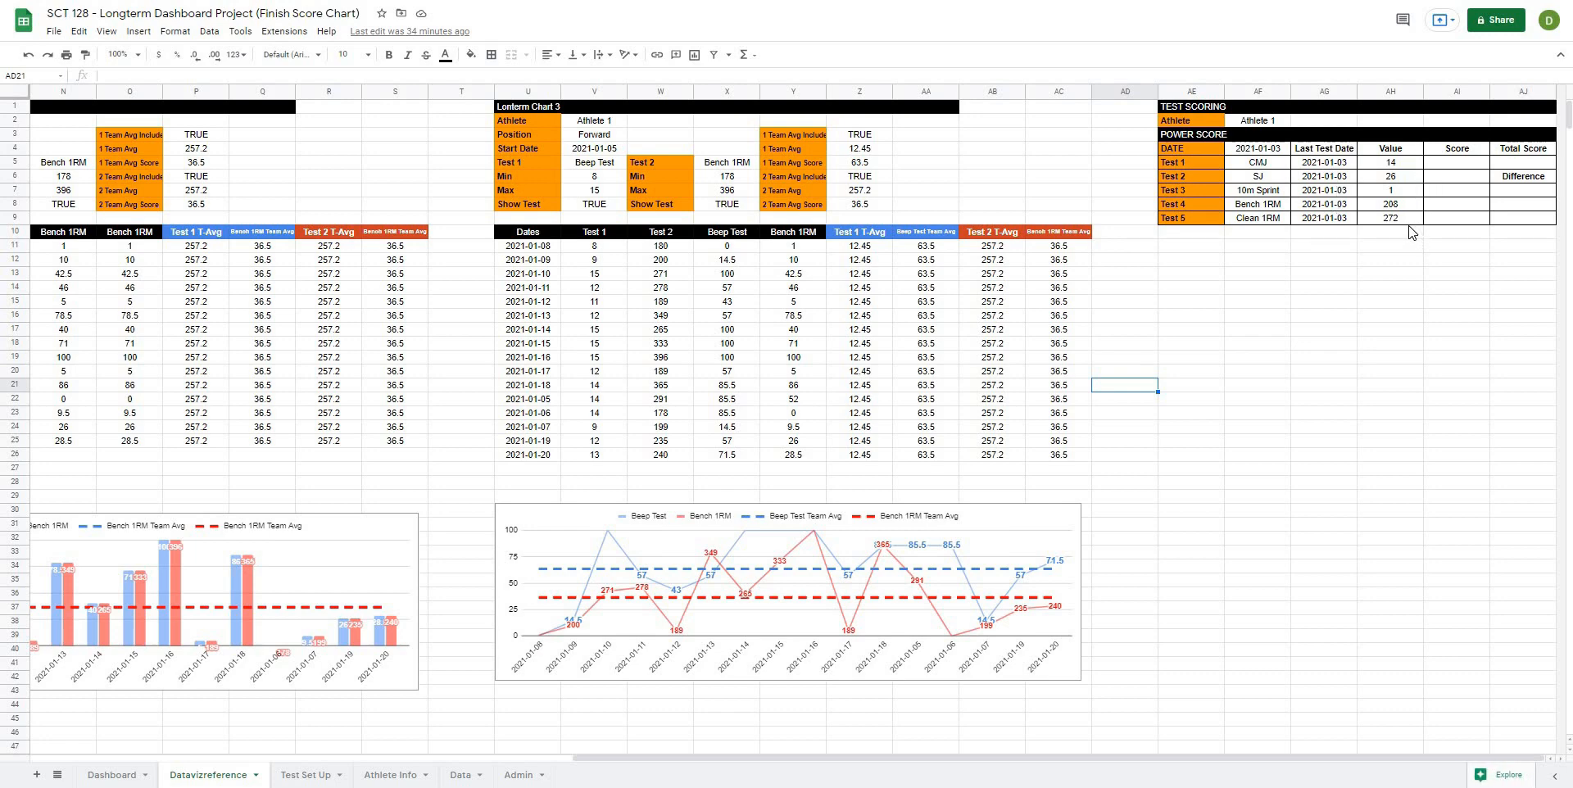
click(1402, 273)
click(1461, 163)
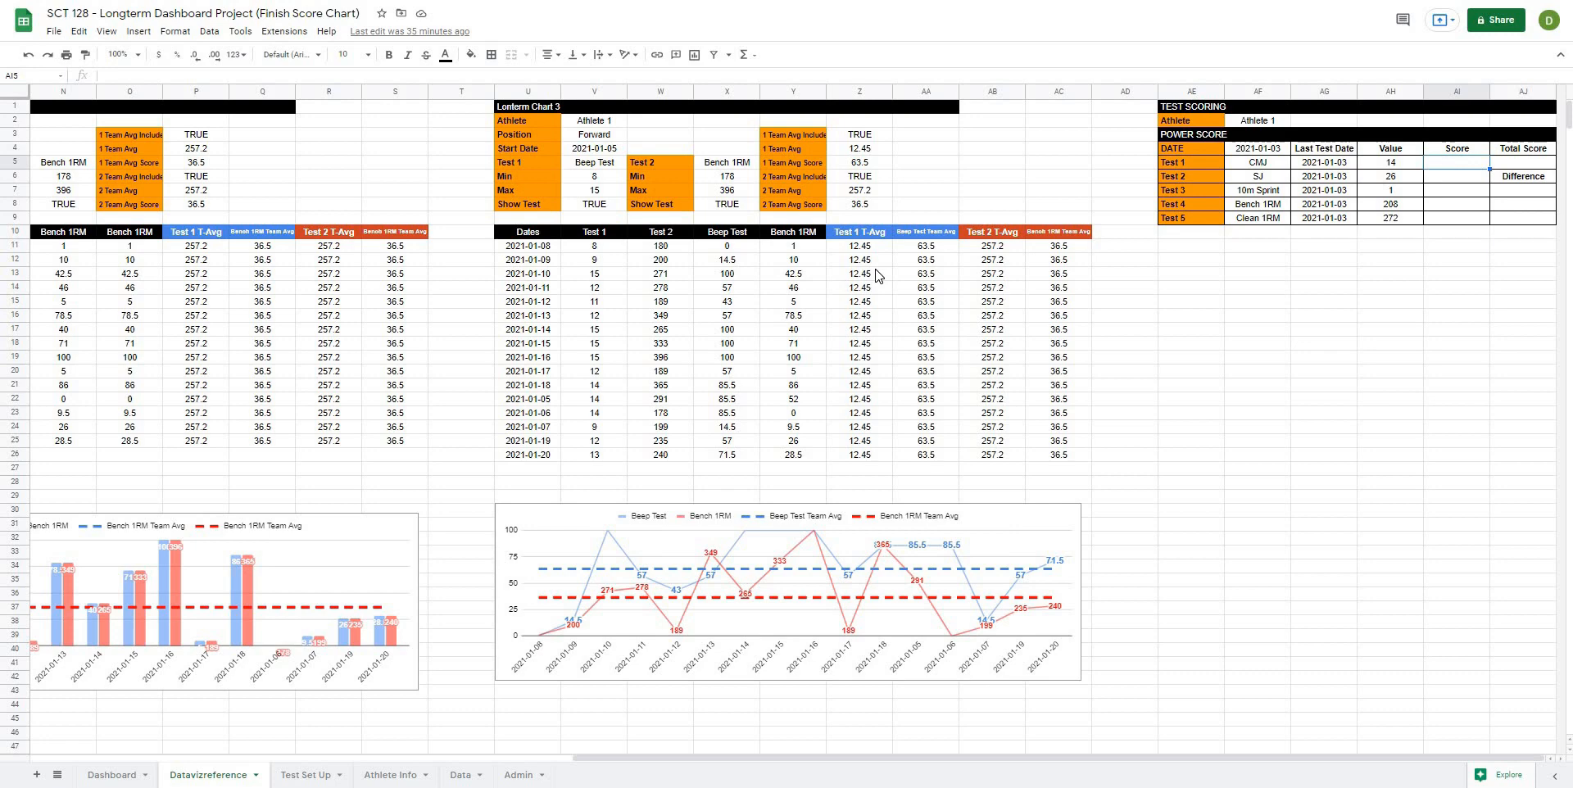
click(1245, 246)
click(1246, 267)
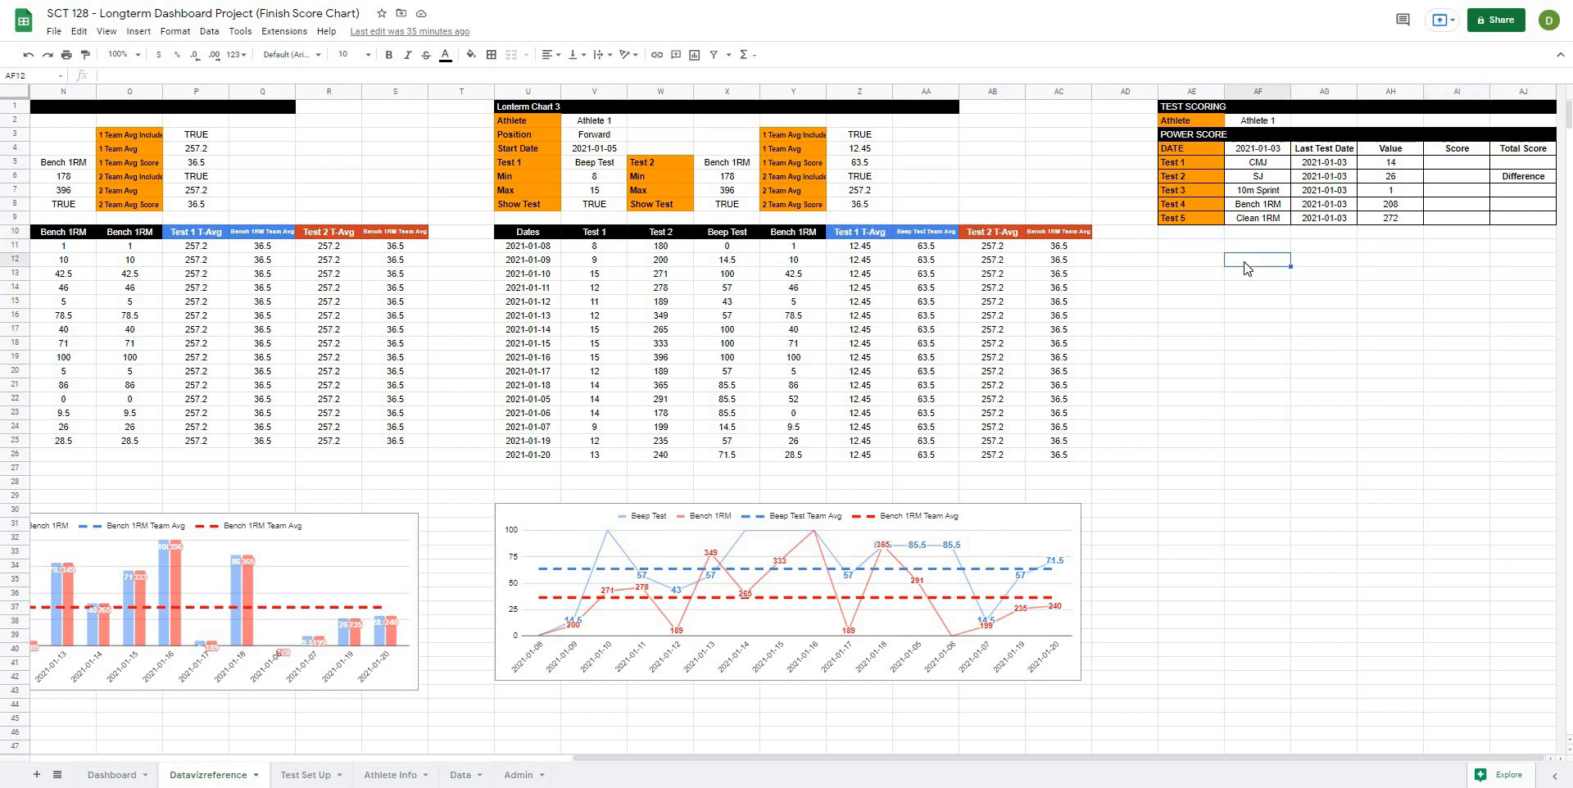
click(1197, 262)
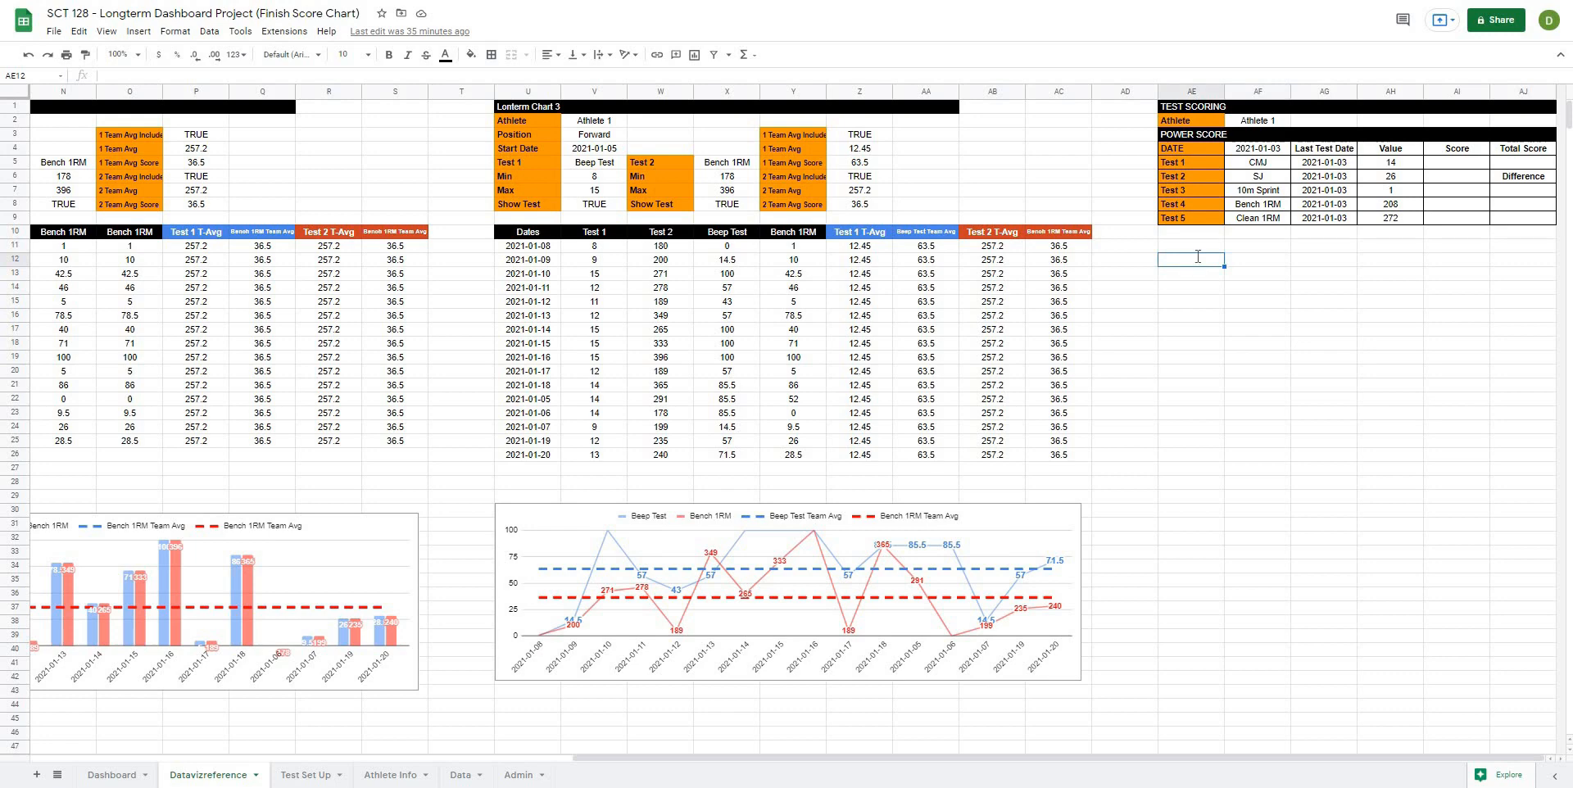
text(High)
key(Return)
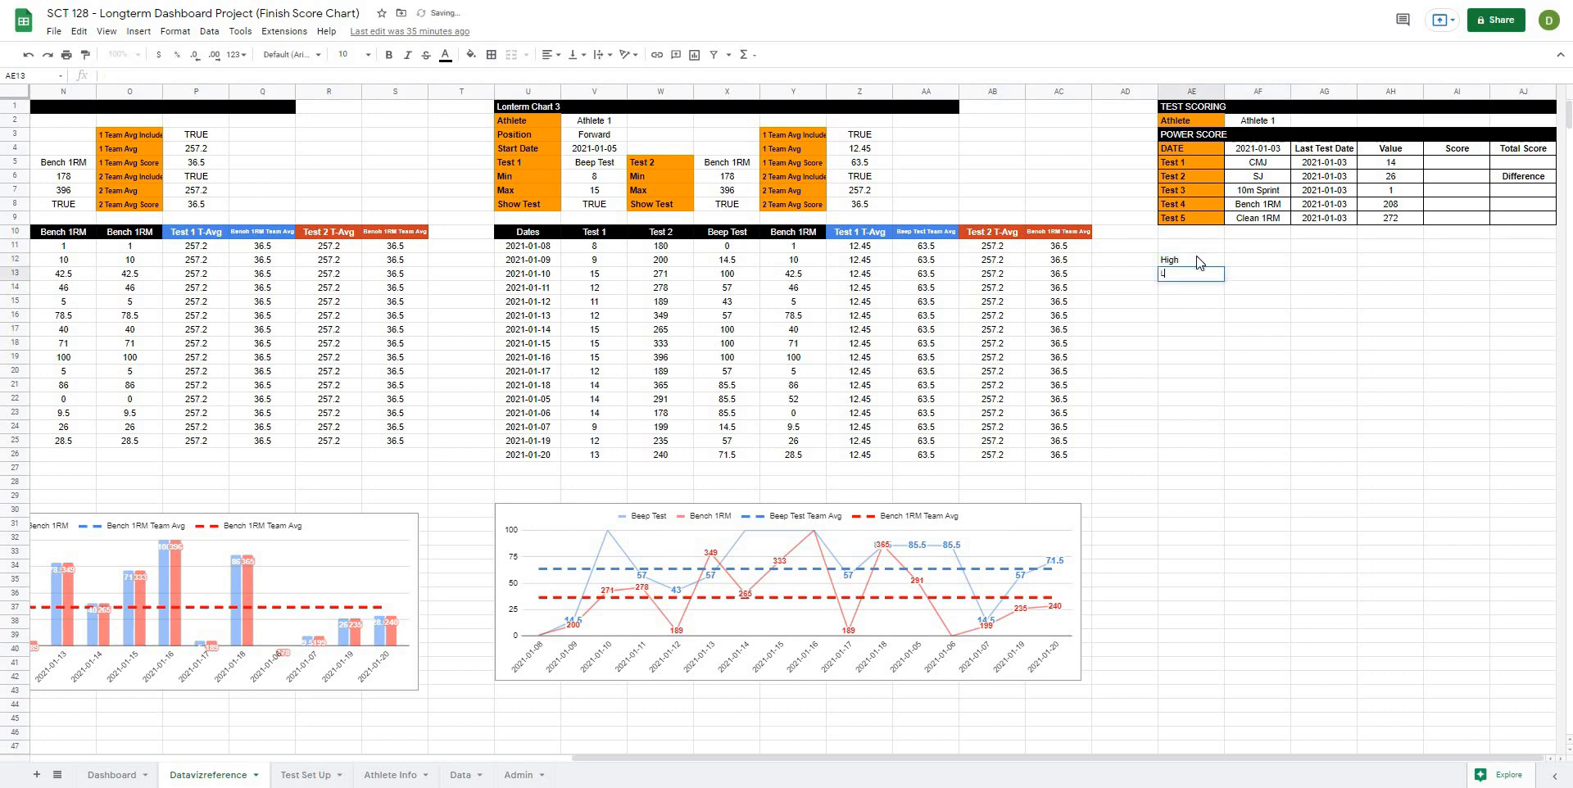
text(Low)
key(Return)
Begin a VLOOKUP in AF12 that searches for the CMJ test name in AF5 within columns A:D of the Test Set Up sheet.
click(1271, 263)
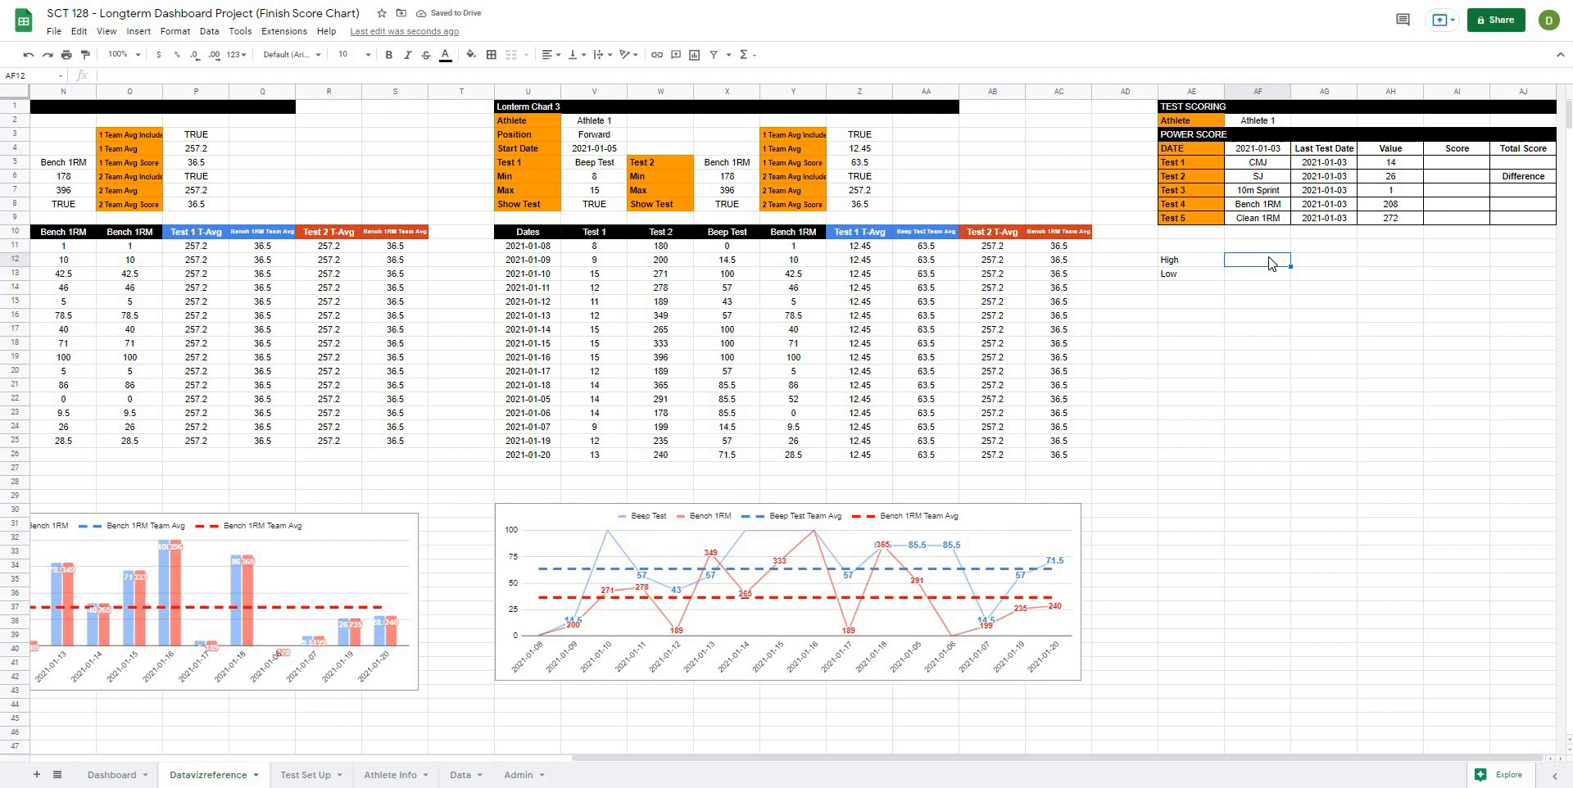
text(=)
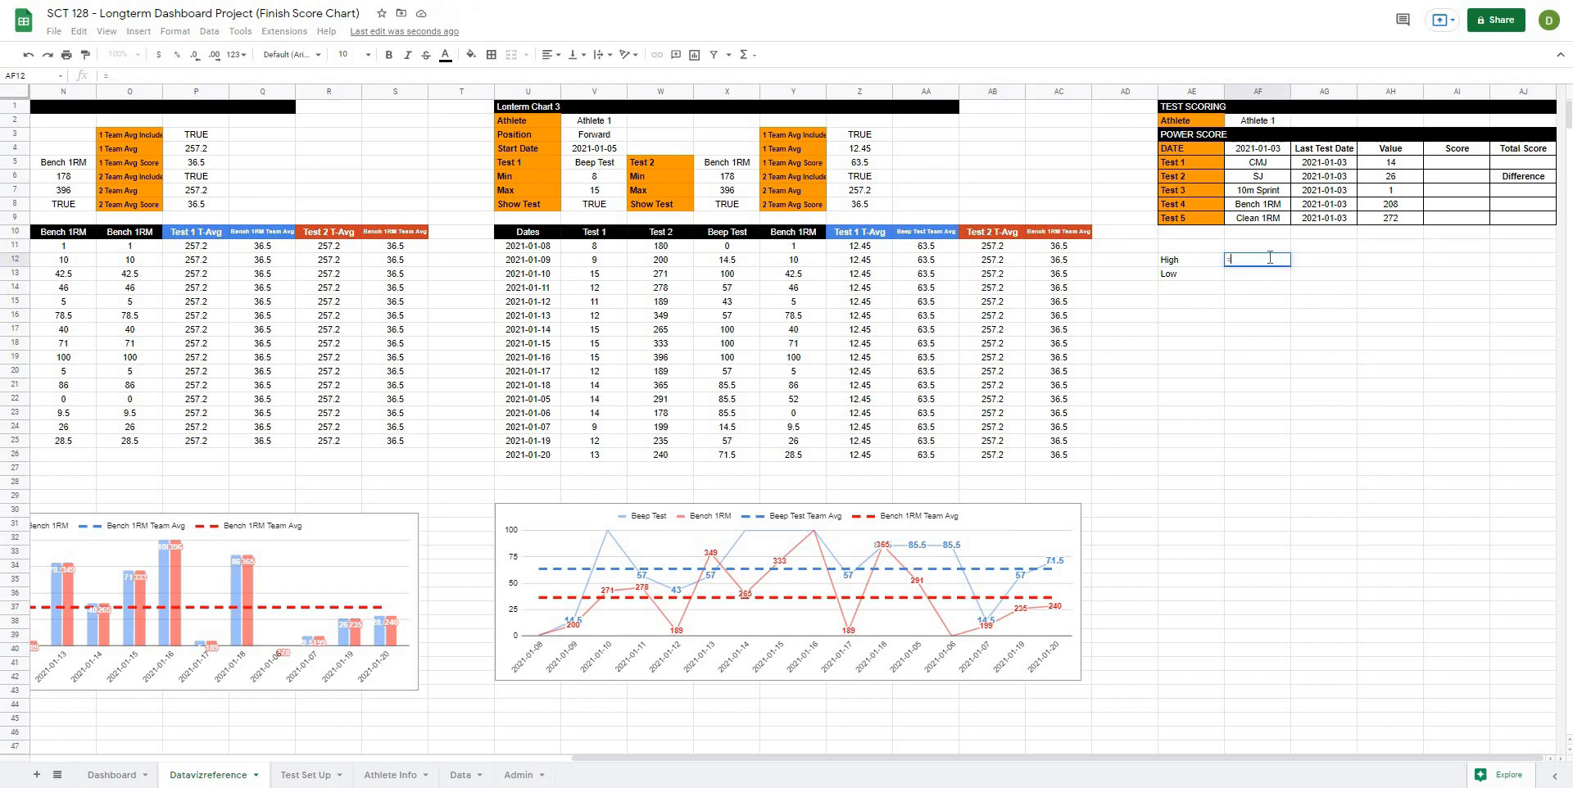
text(vlookup()
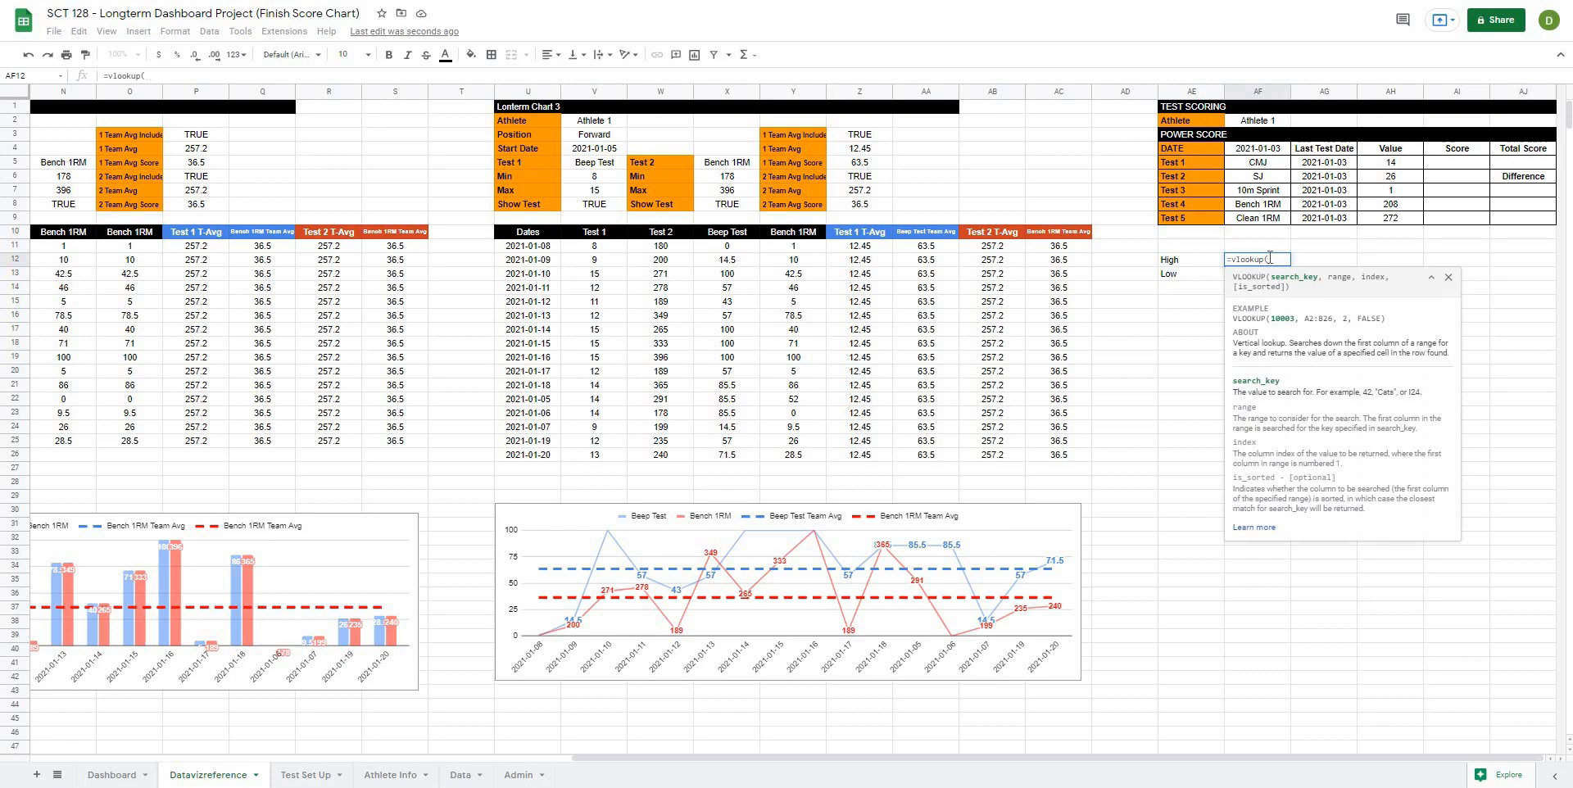
click(1259, 167)
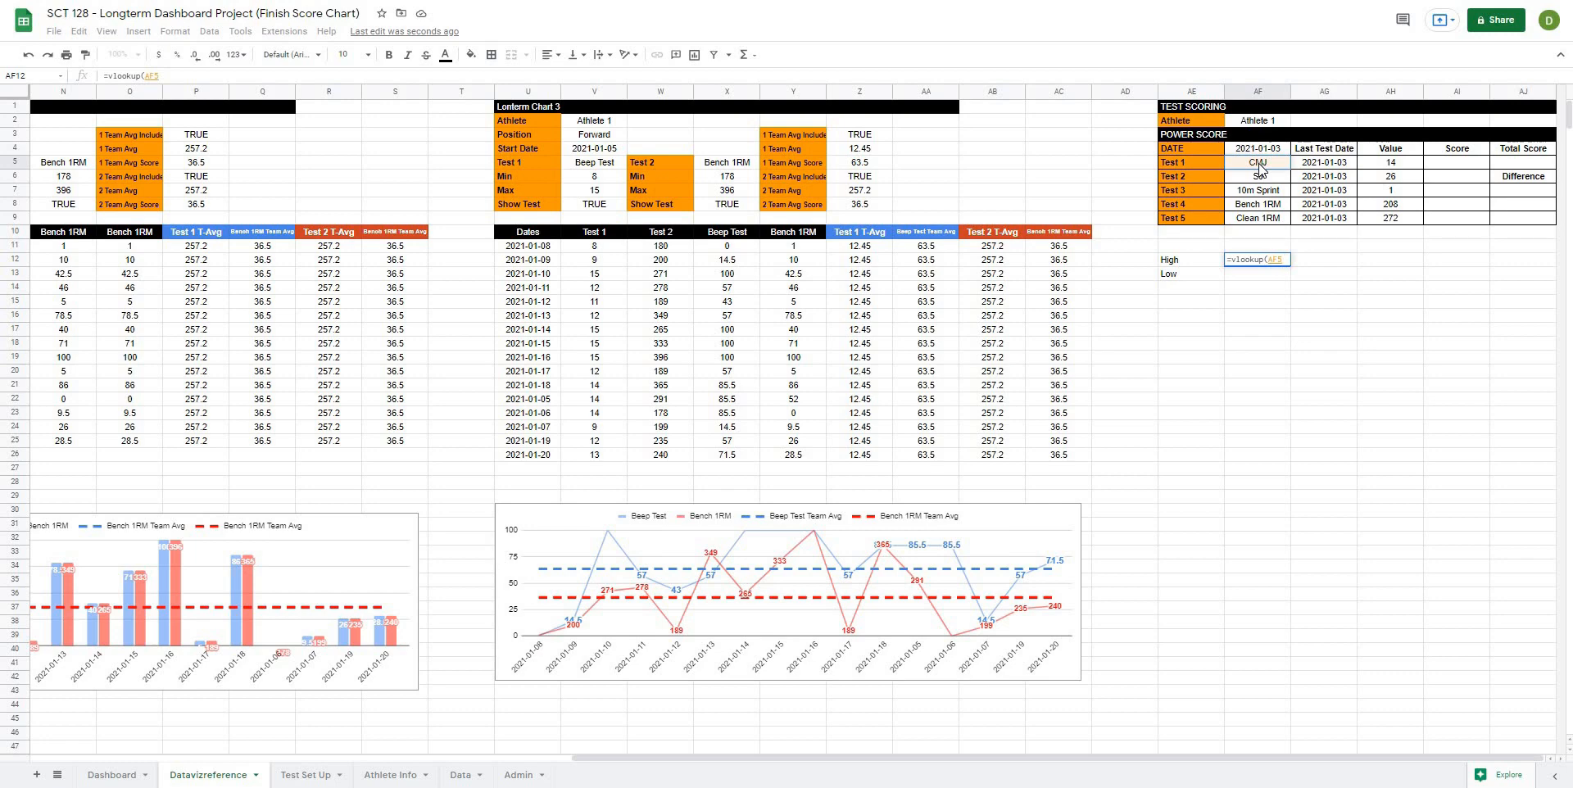
text(,)
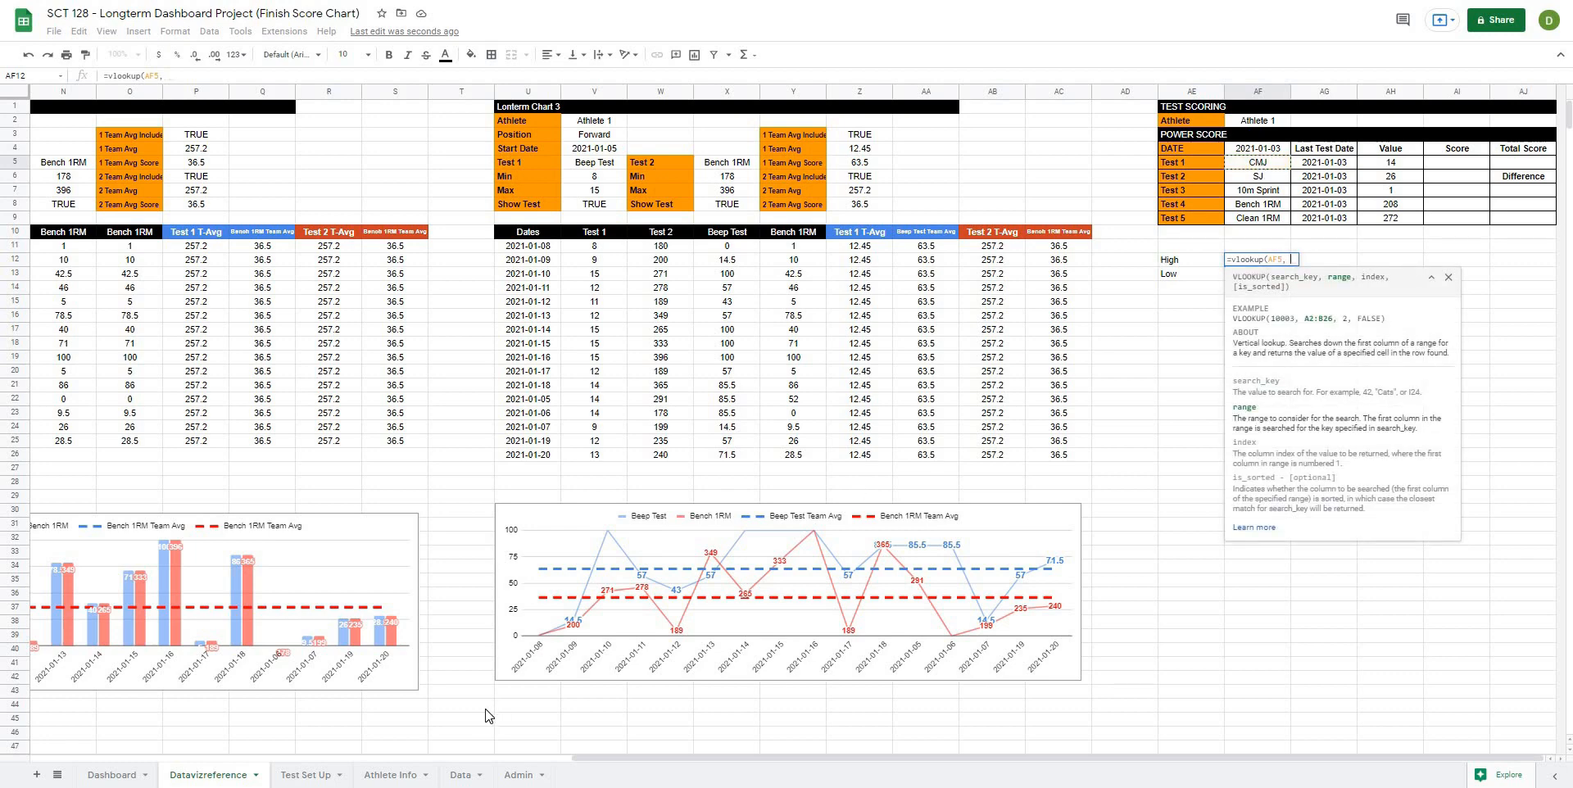
click(305, 775)
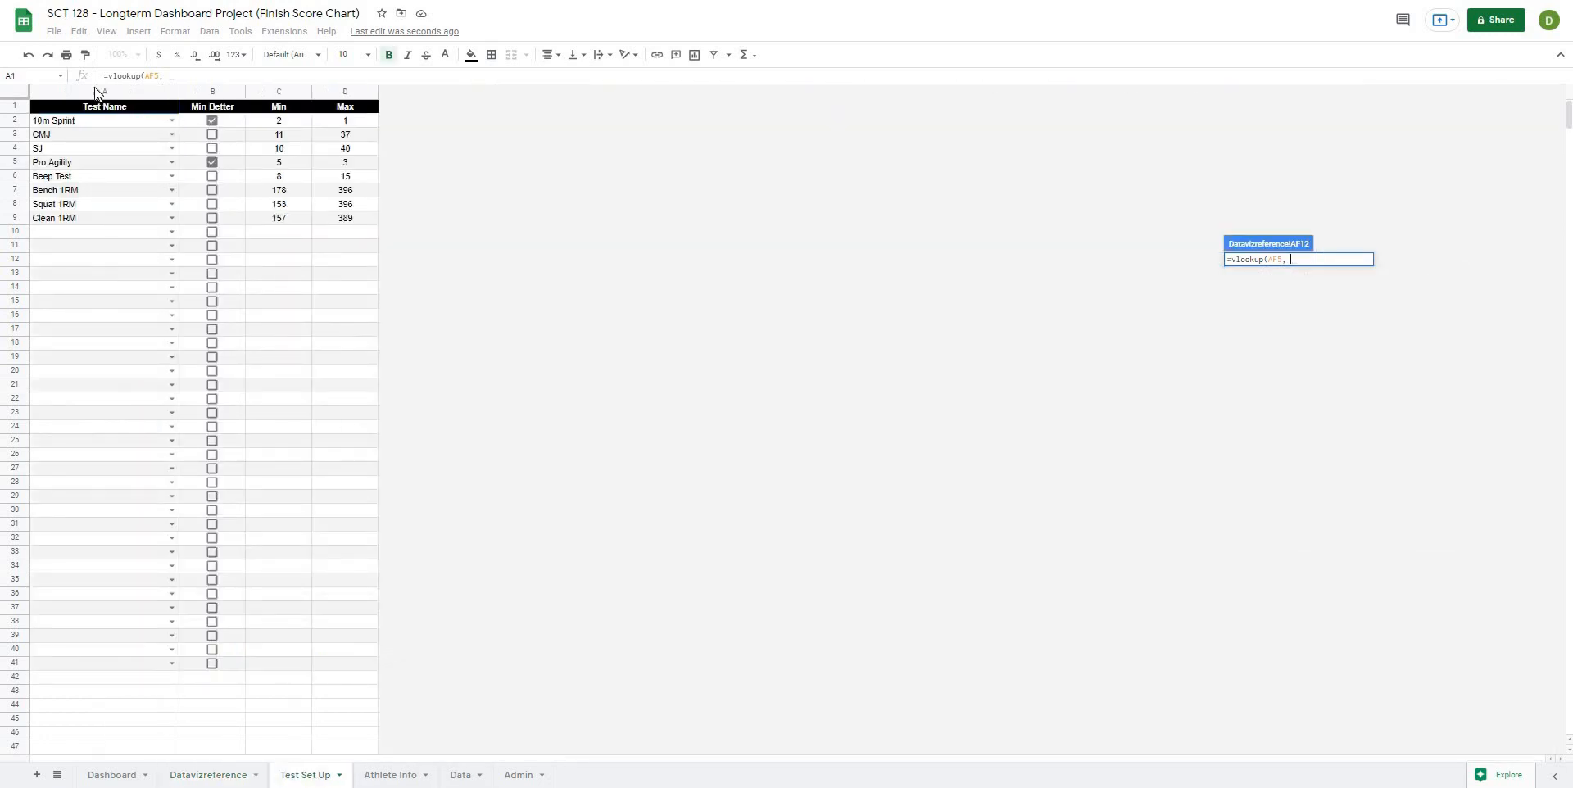
drag(102, 90, 351, 94)
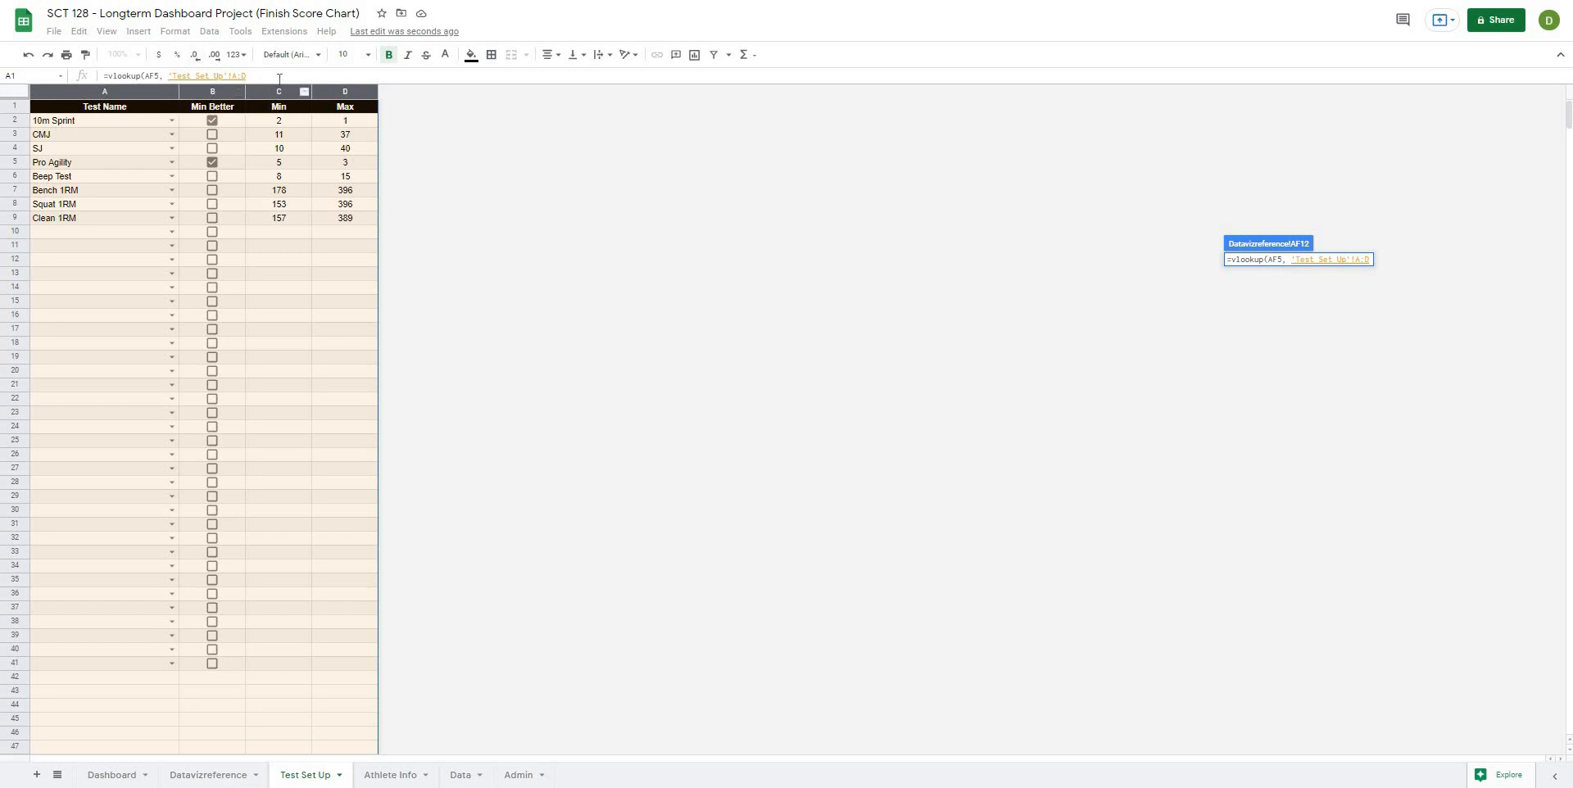
Complete the High lookup formula with column index 4 and false for an exact match, without accepting any suggested autofill.
click(209, 775)
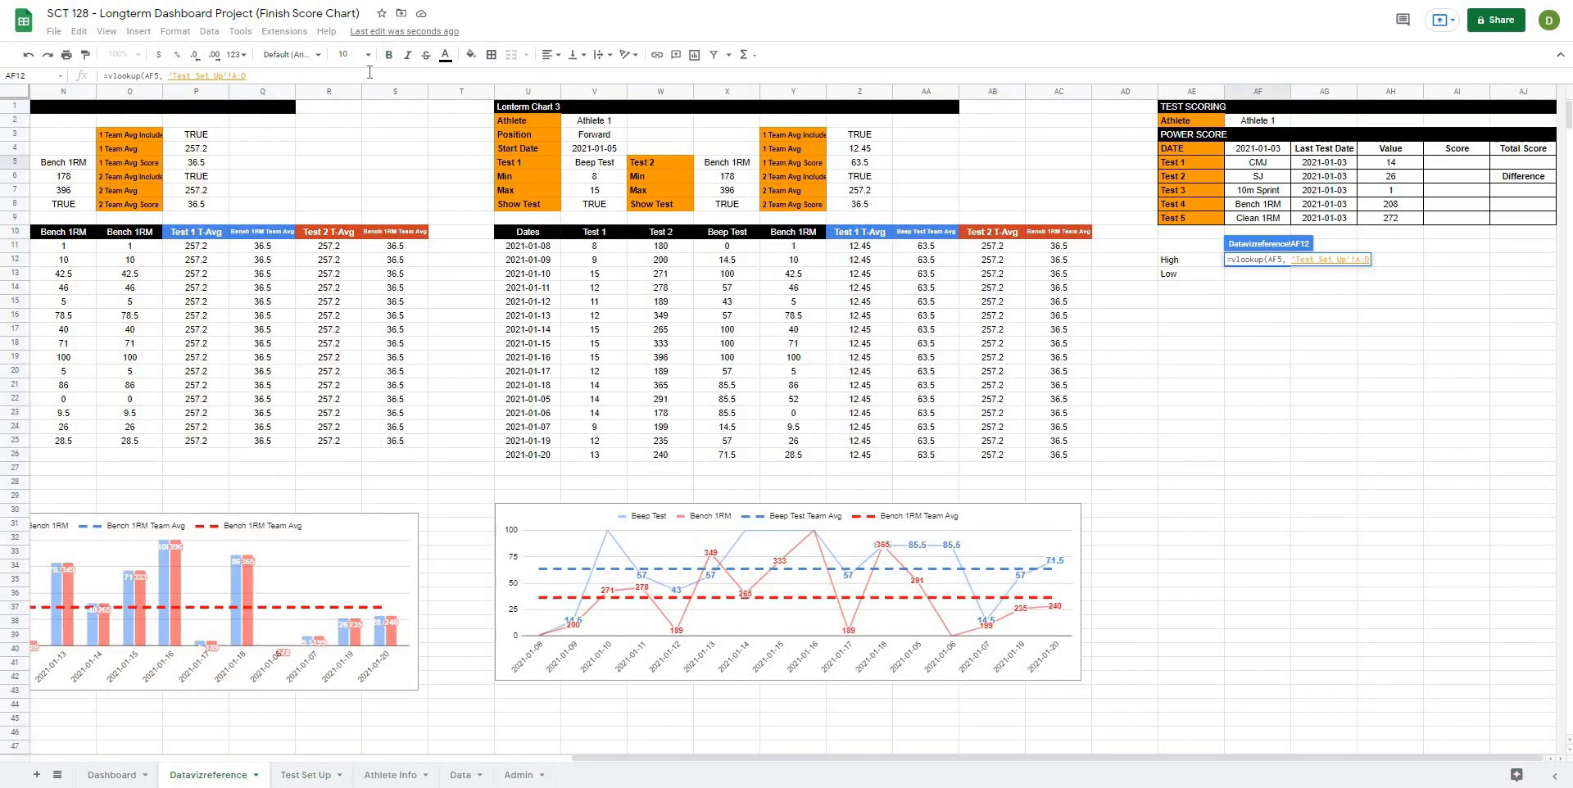
text(,)
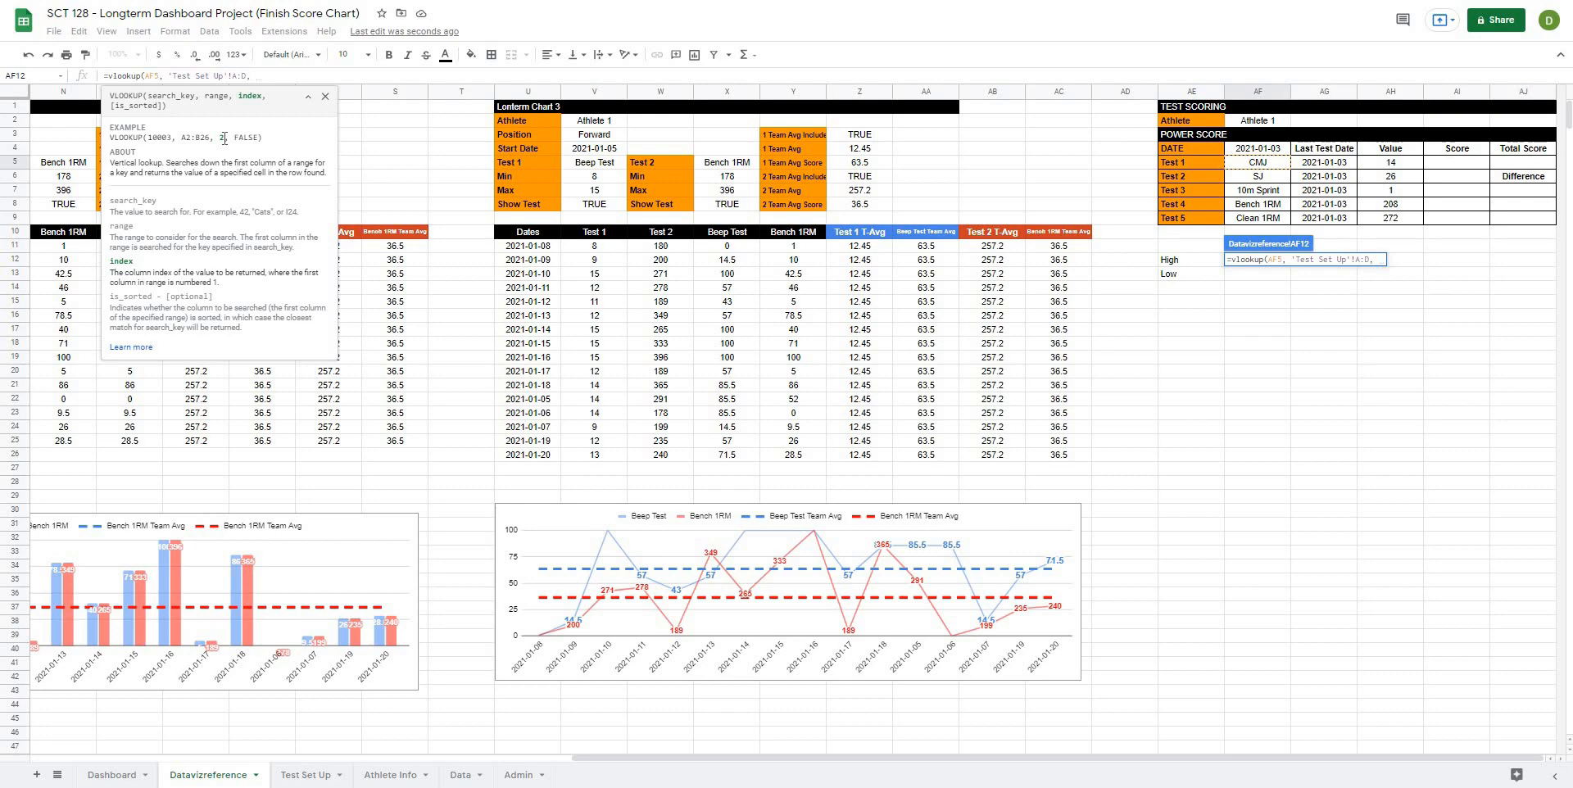
text(4)
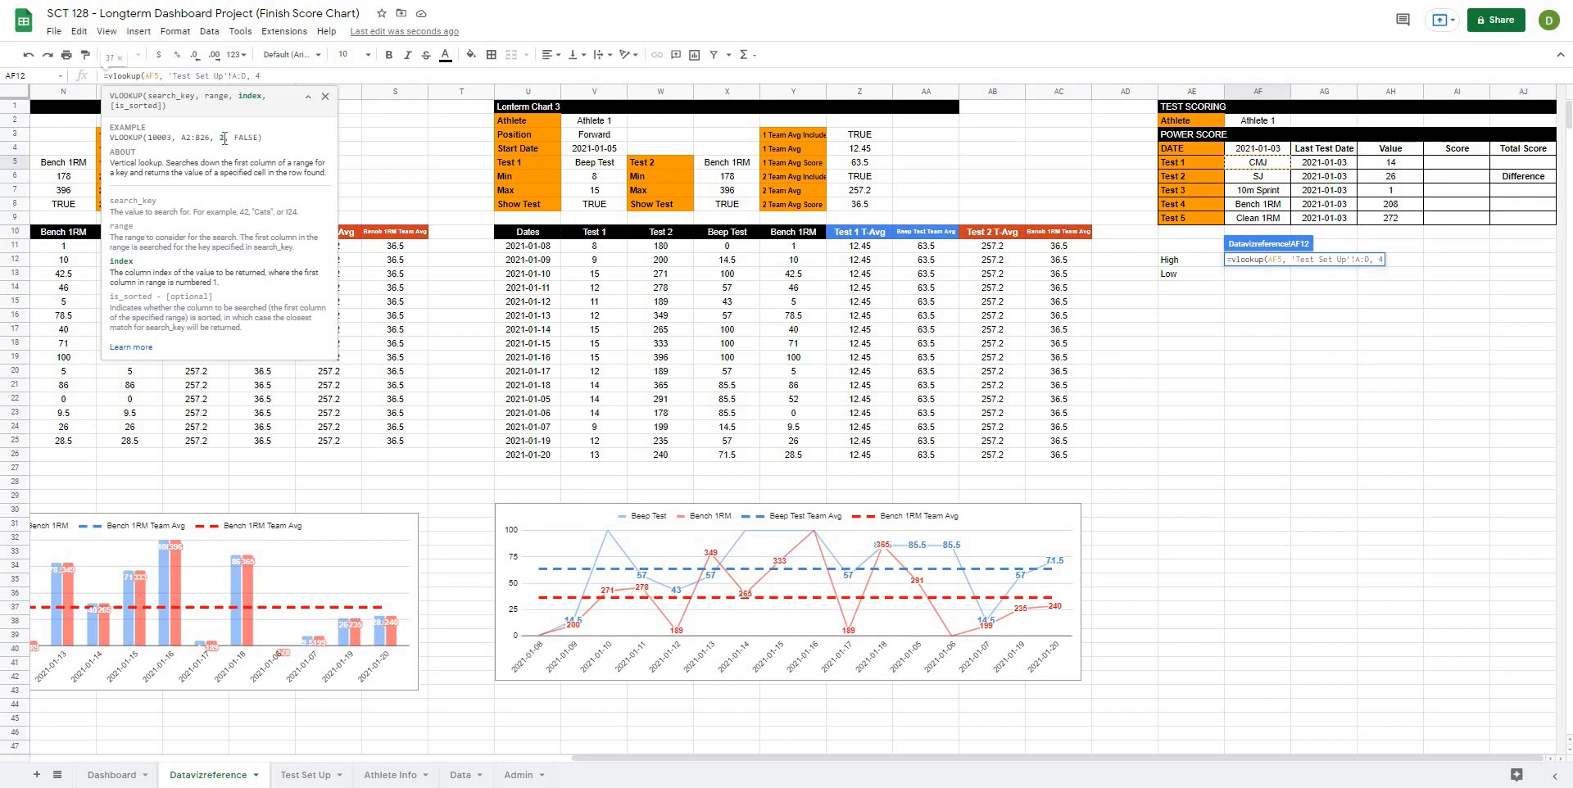
text(, )
text(false)
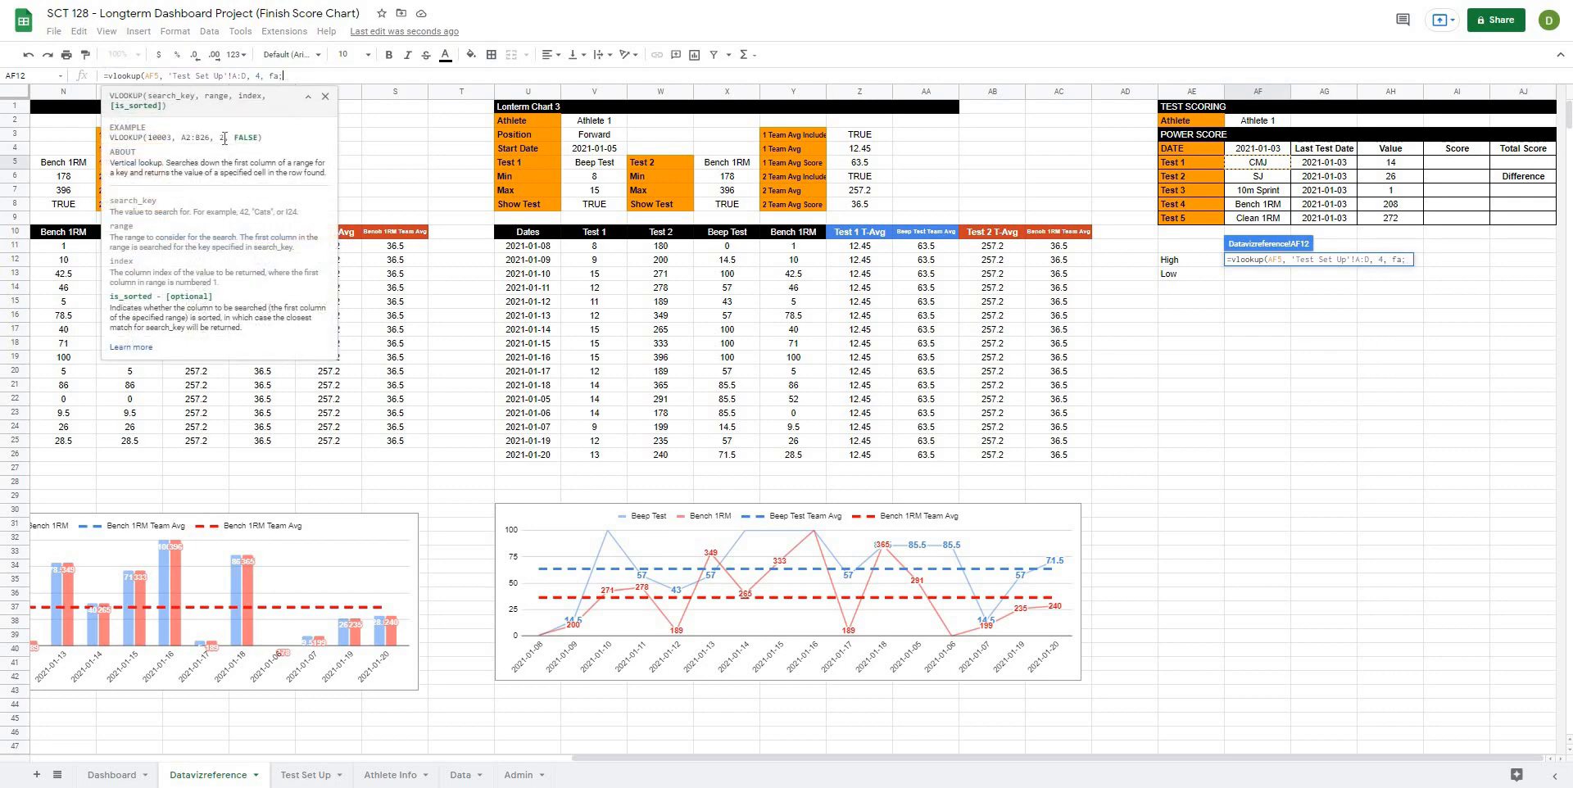
text())
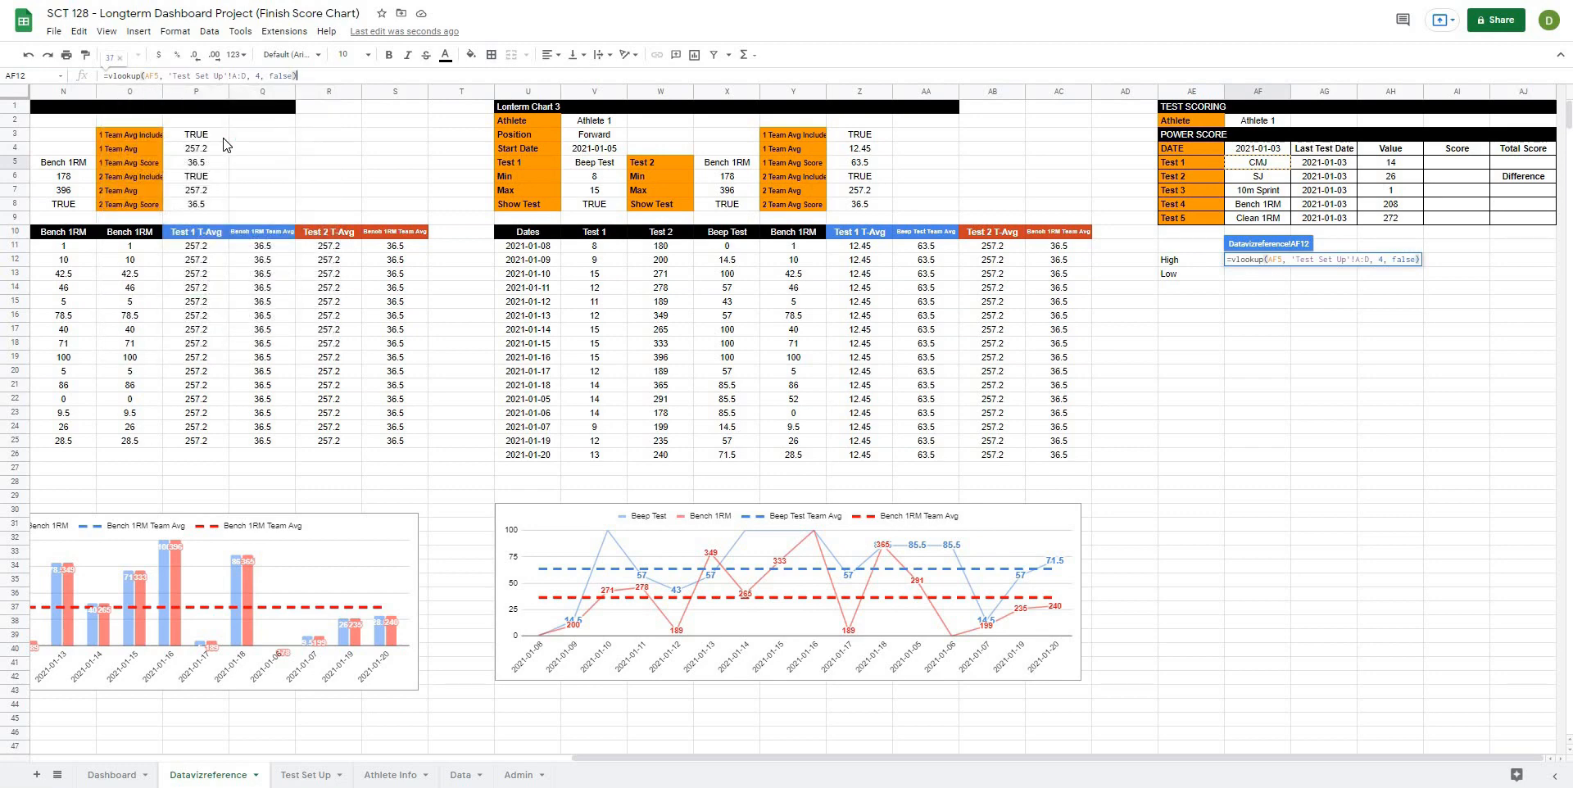
key(Return)
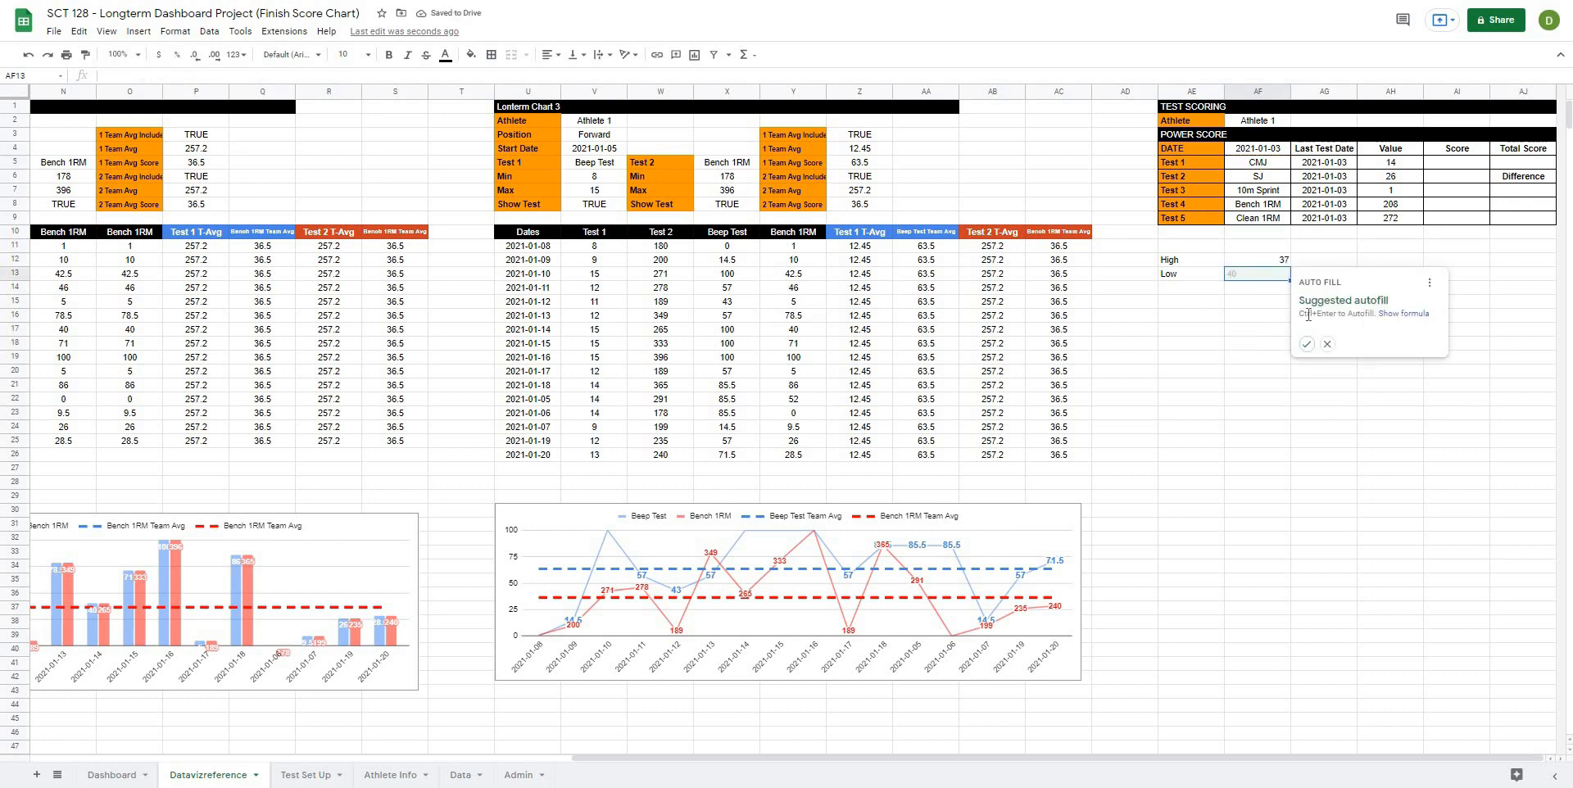
key(Escape)
Copy the High lookup formula into AF13 for Low and change its column index to 3.
click(1274, 261)
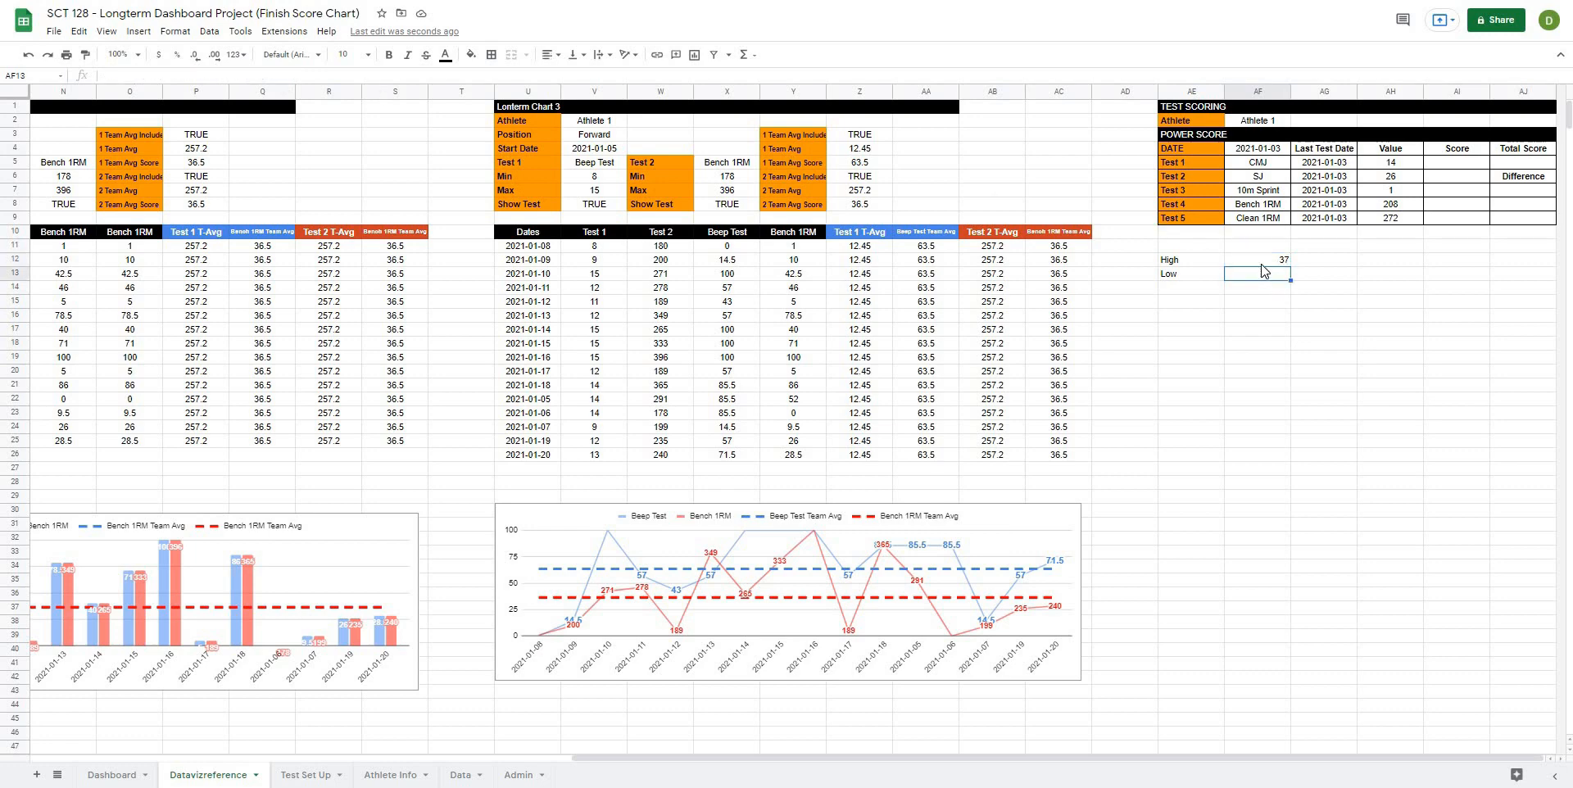
drag(296, 75, 79, 76)
key(ctrl+c)
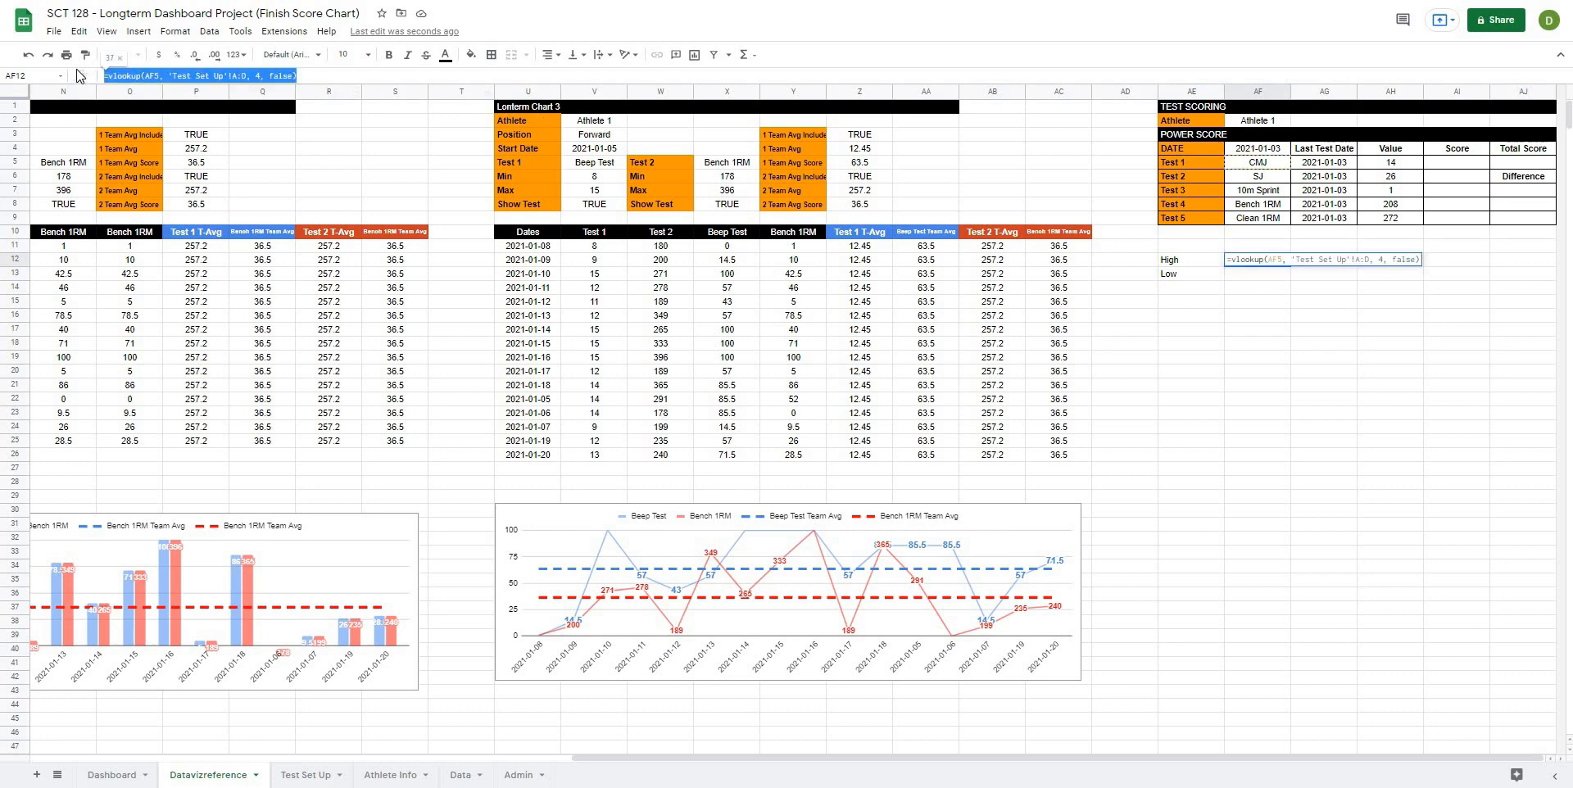
key(Return)
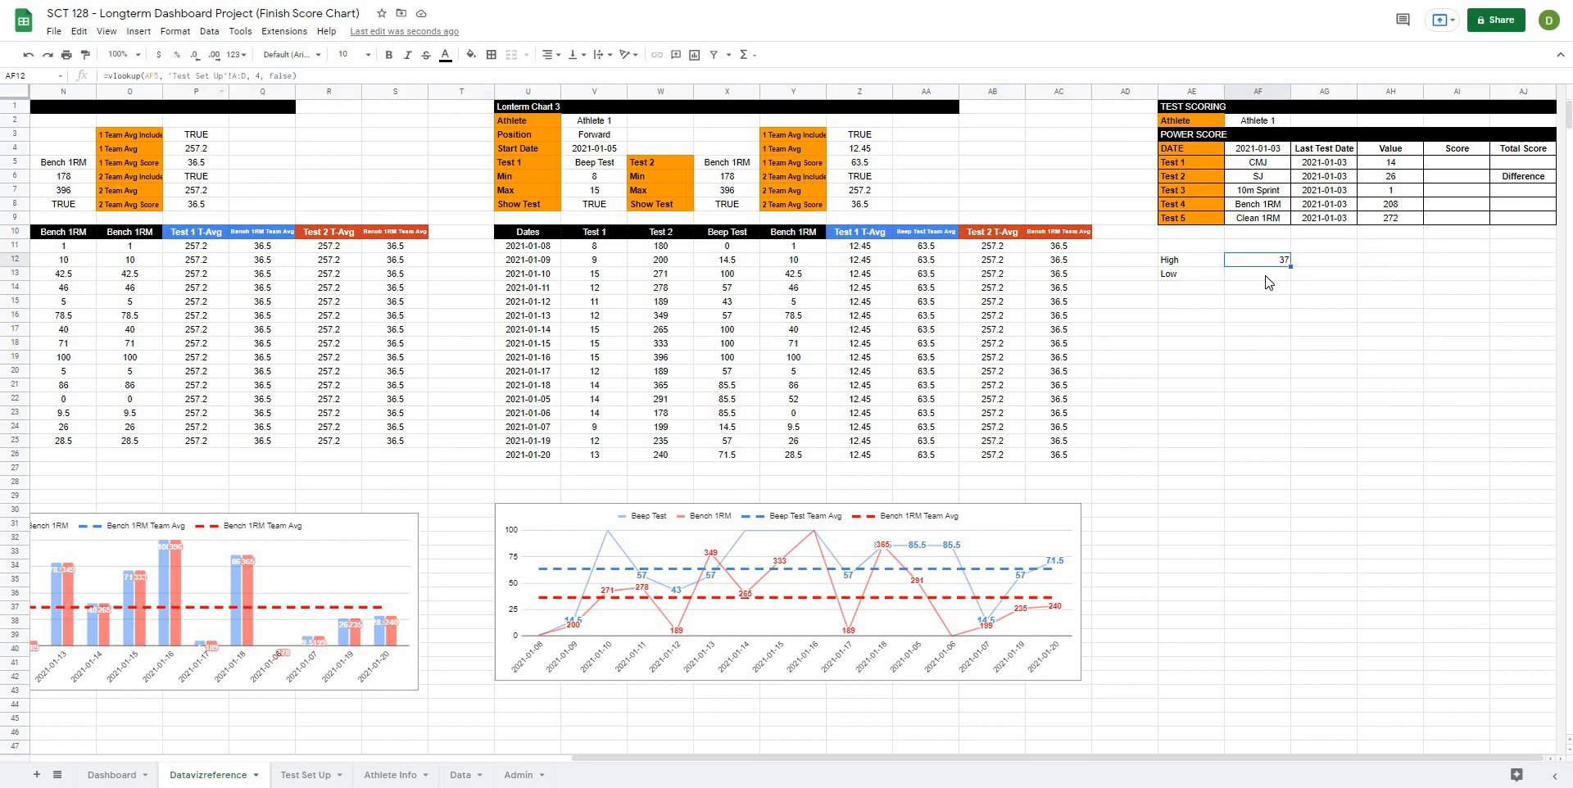
click(264, 76)
key(ctrl+v)
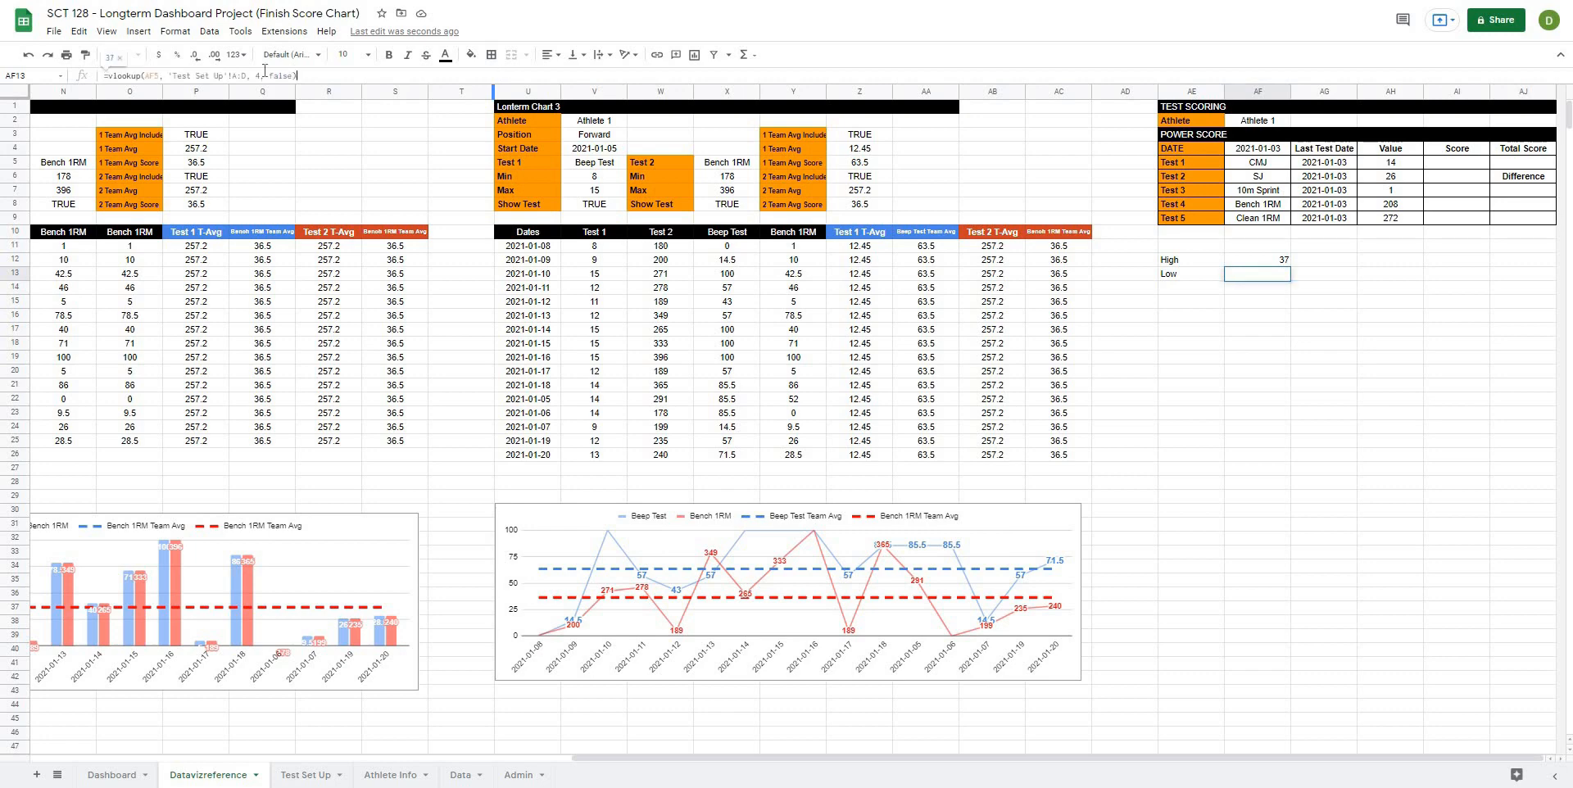
click(268, 72)
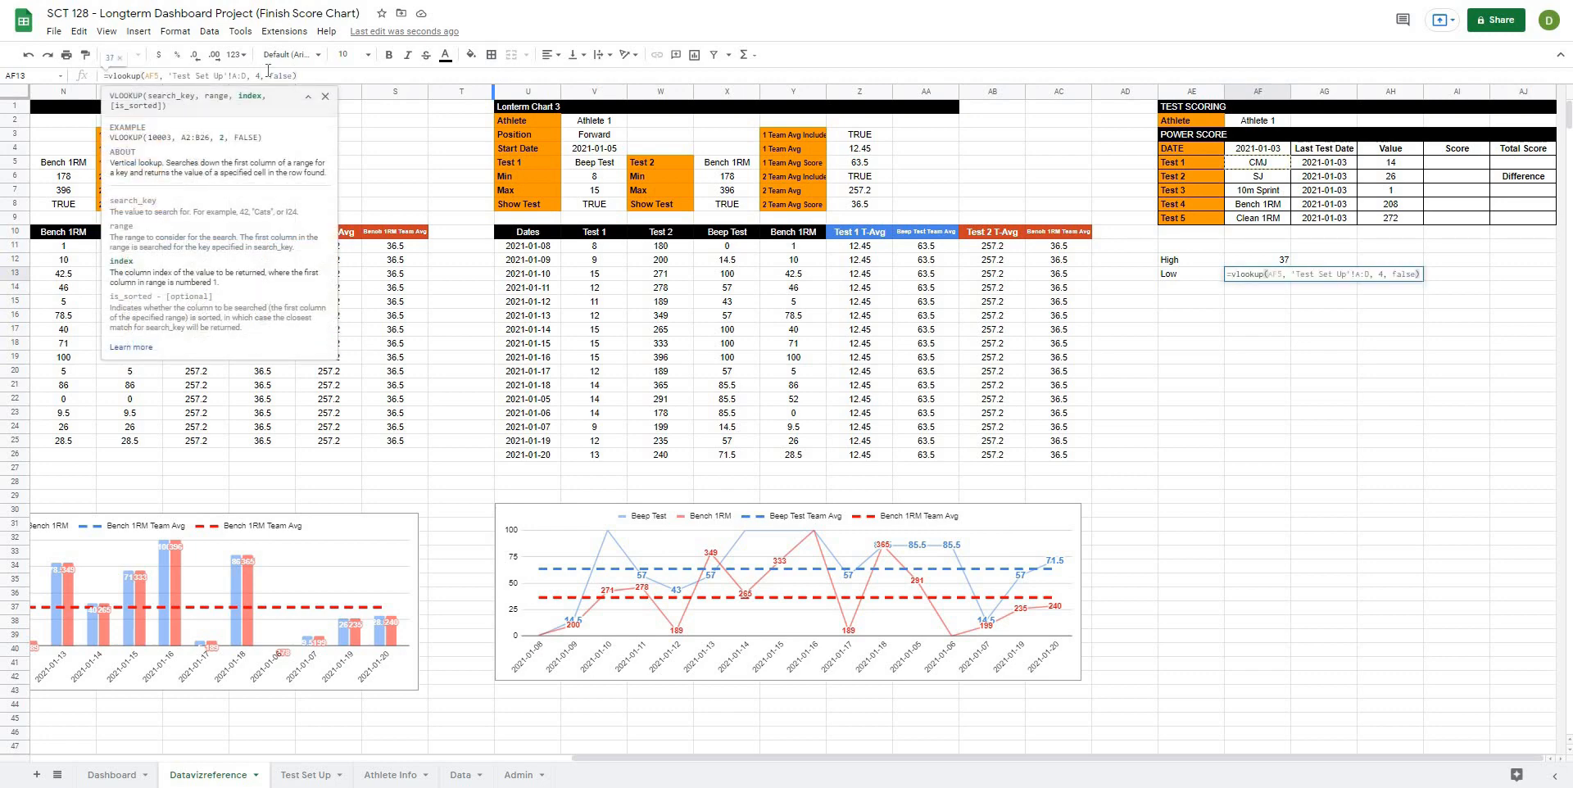
key(BackSpace)
text(3)
key(Return)
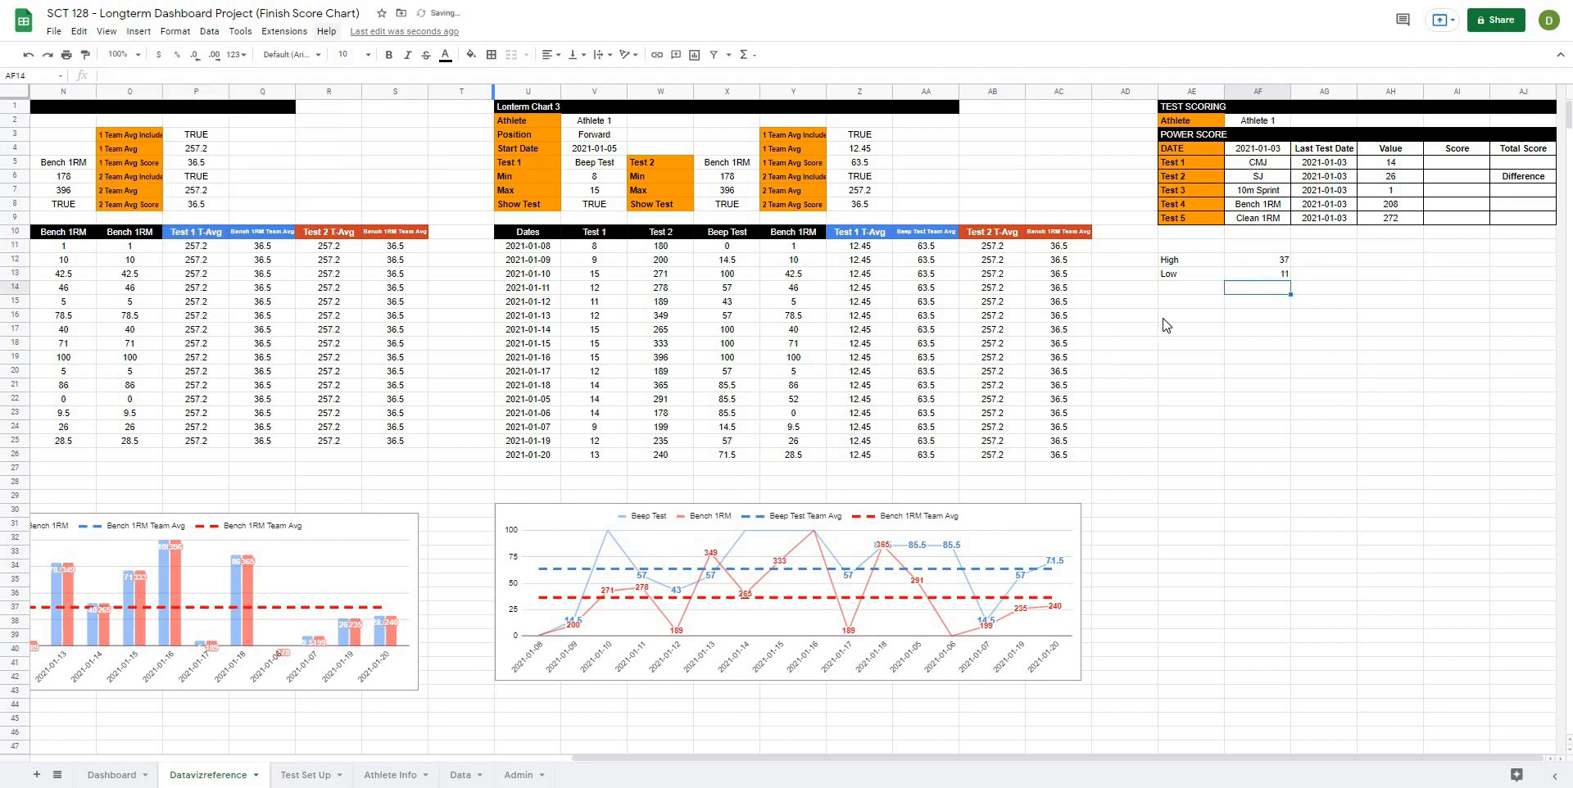
click(1390, 319)
click(1289, 259)
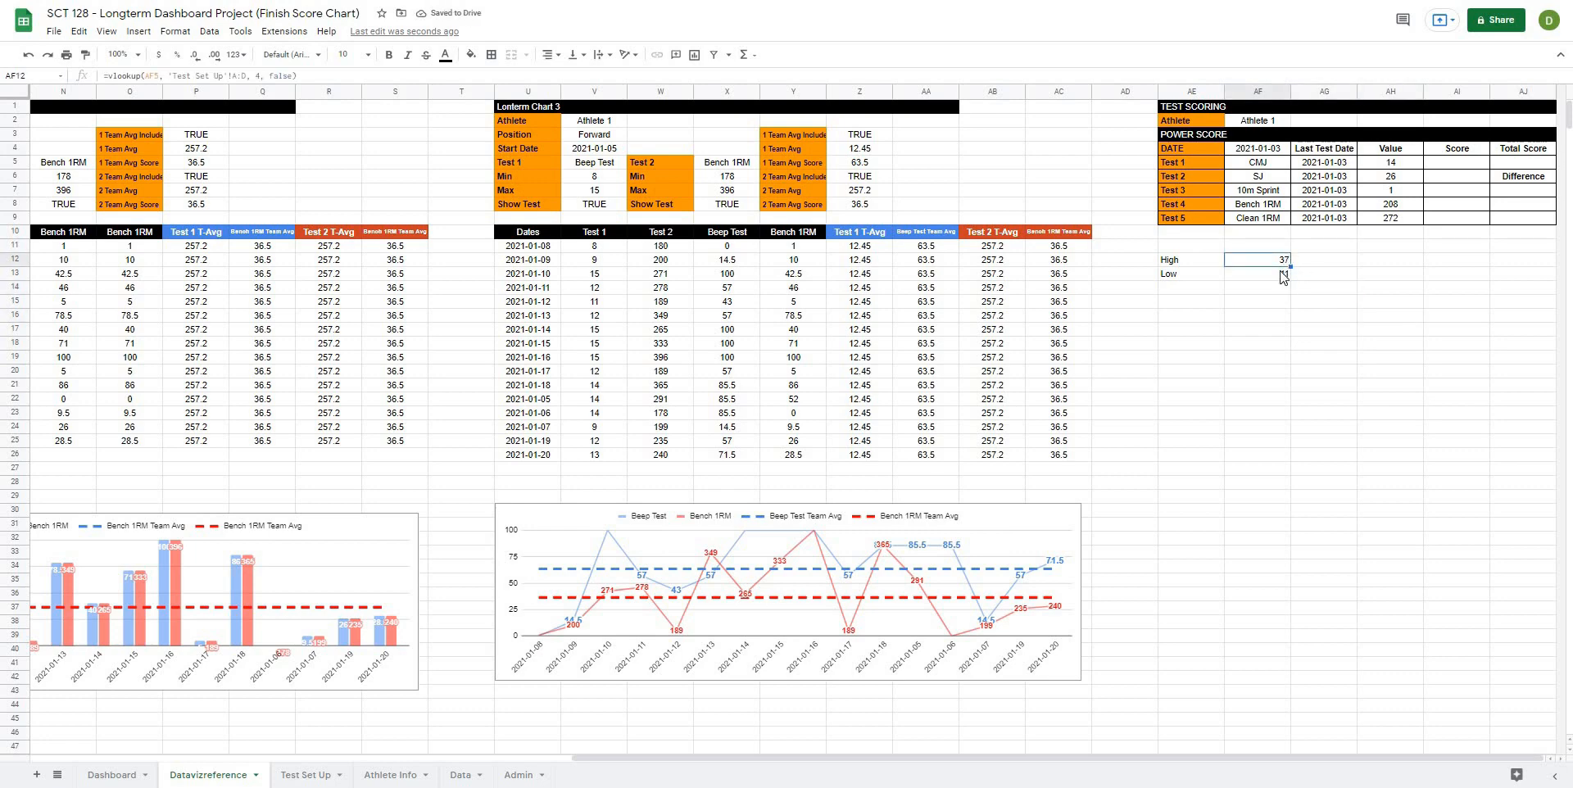
click(1274, 343)
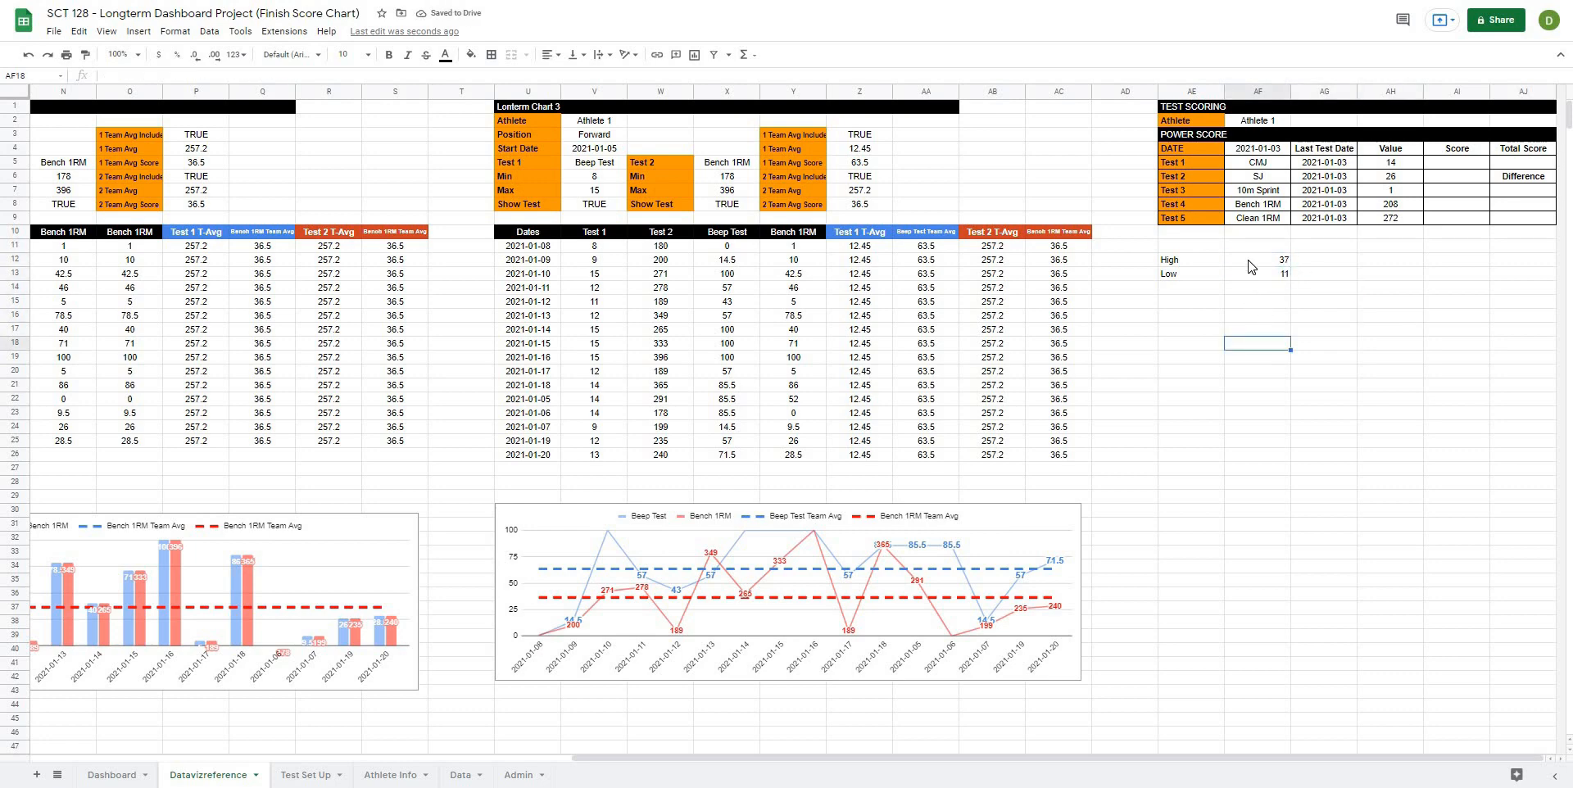
Lock the column of the search key as $AF5 in both the High and Low lookup formulas in AF12 and AF13.
click(1251, 264)
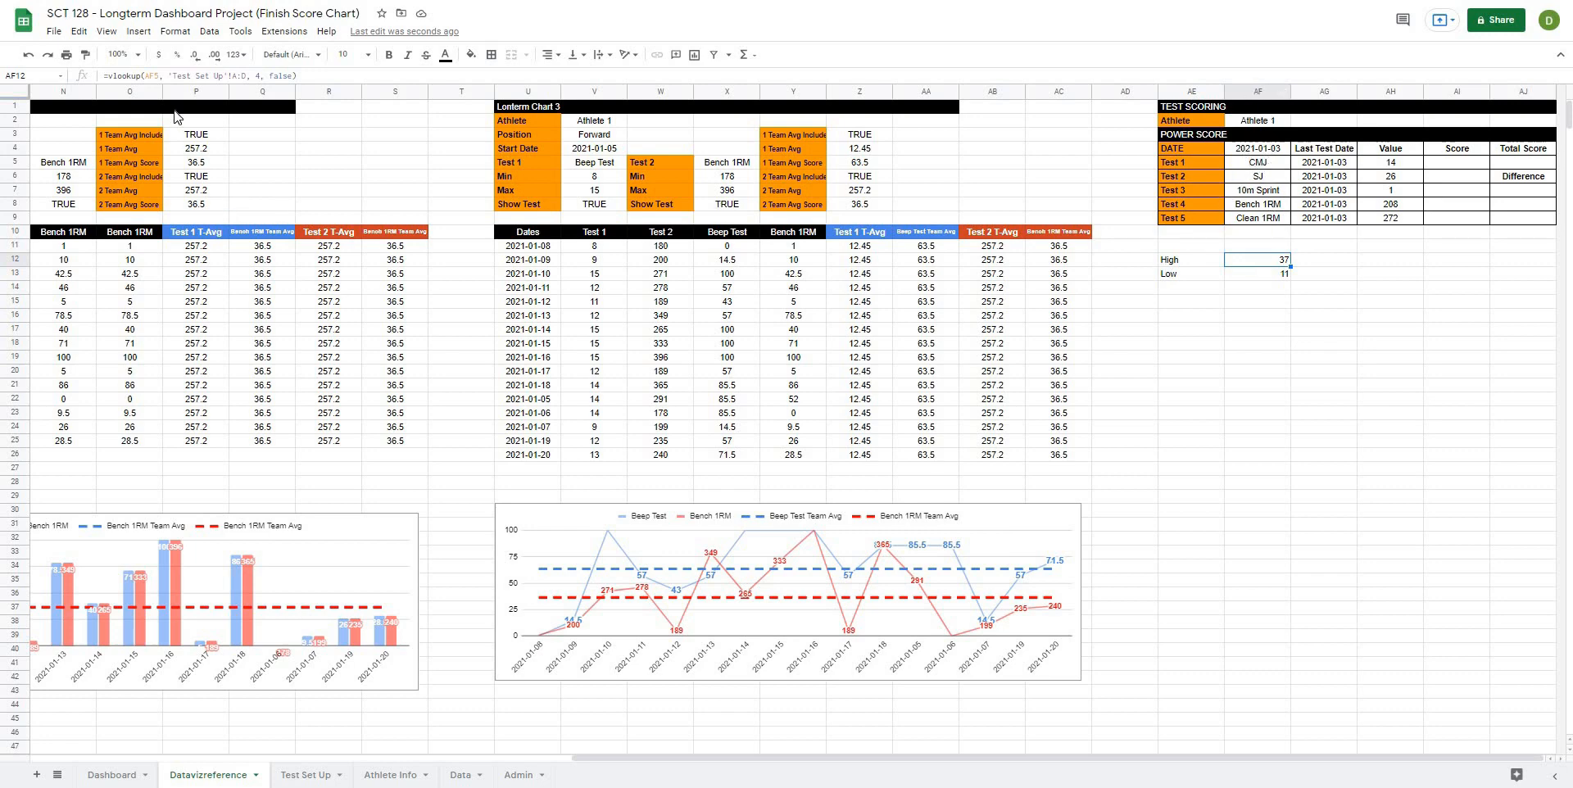
click(164, 75)
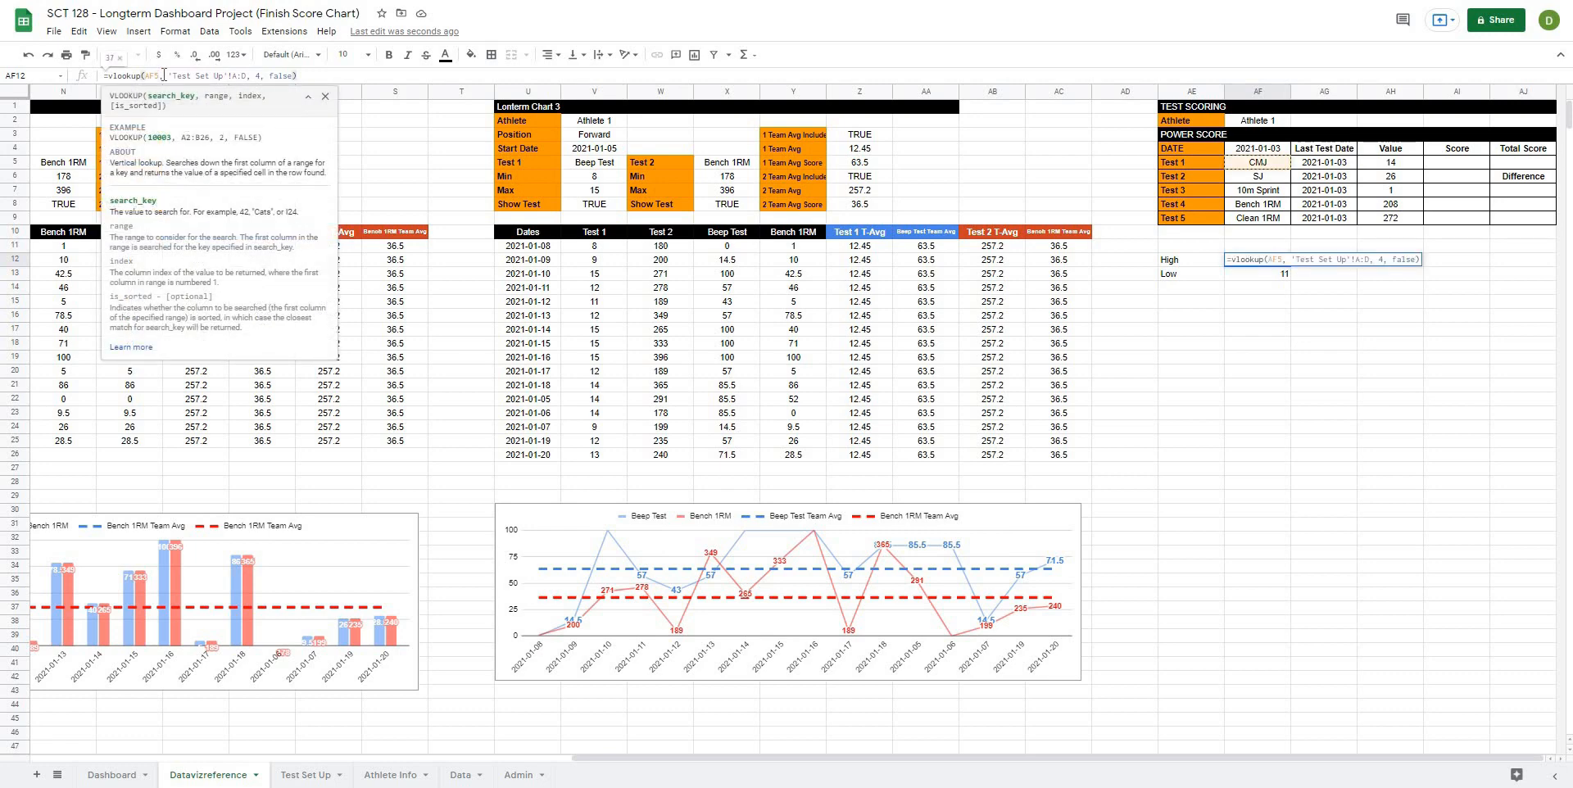
text($)
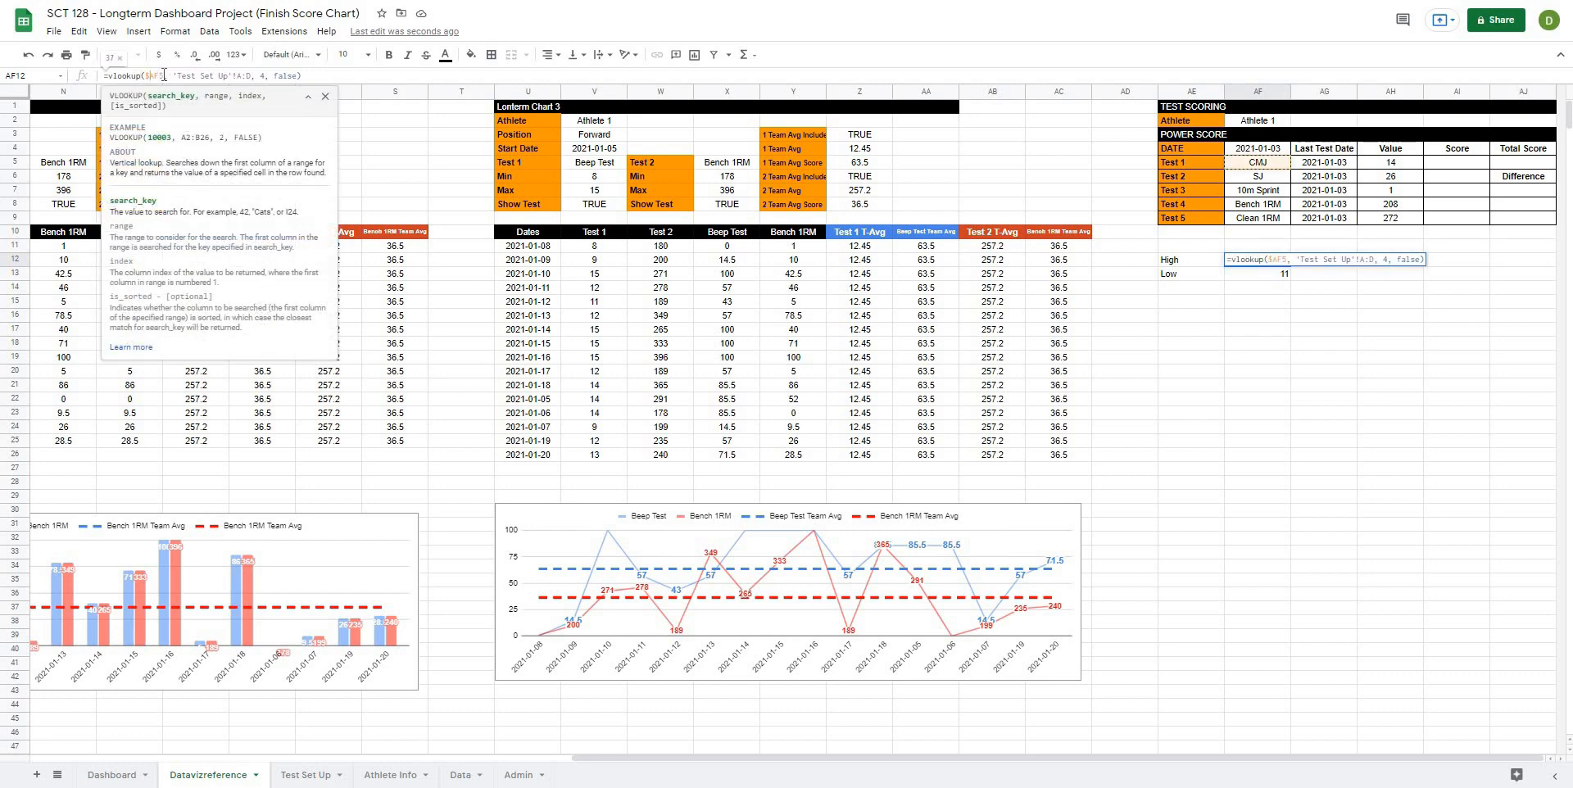
click(325, 96)
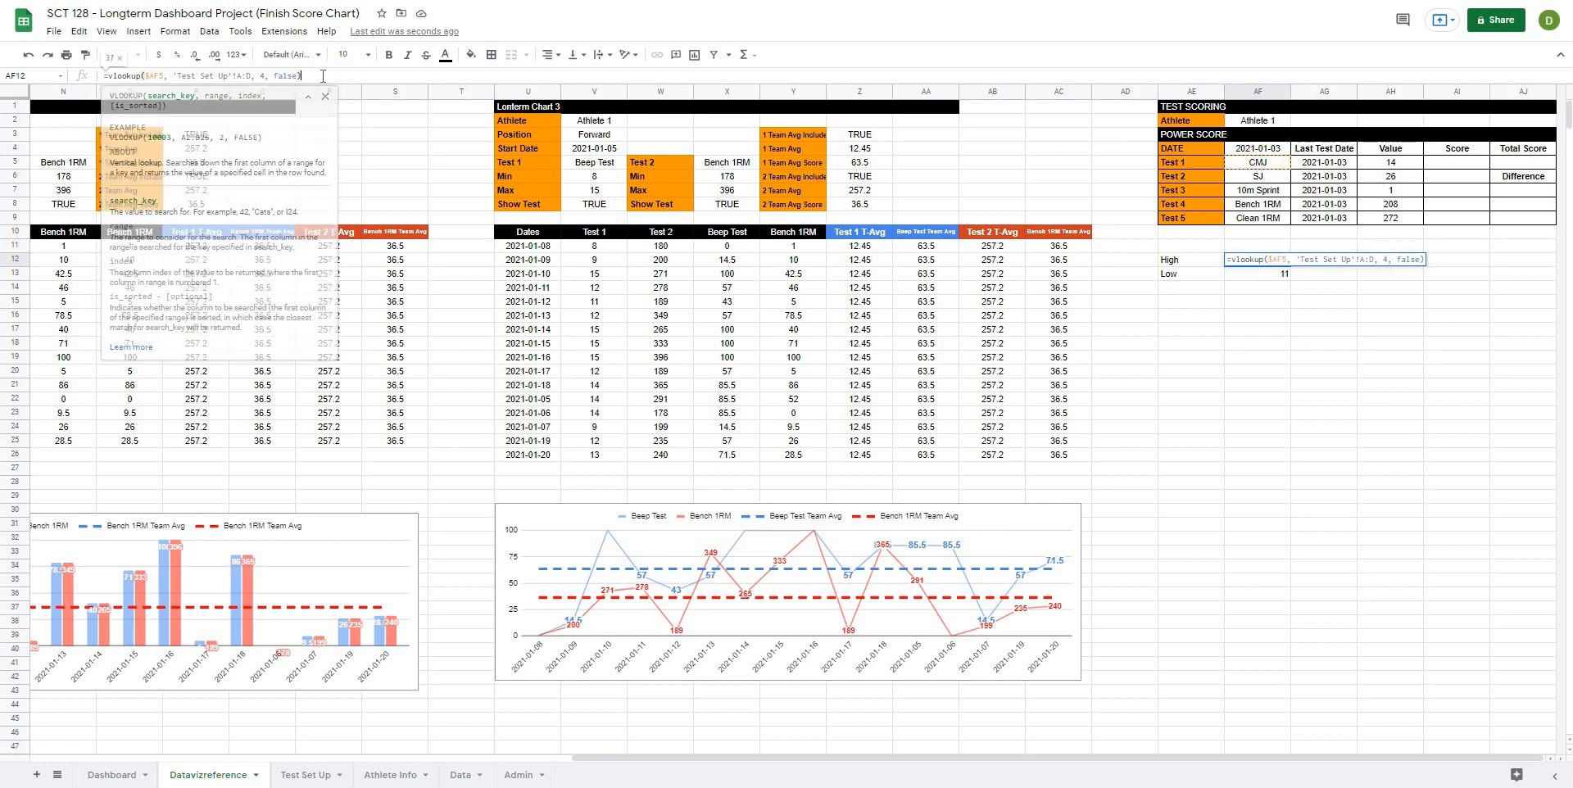
key(Return)
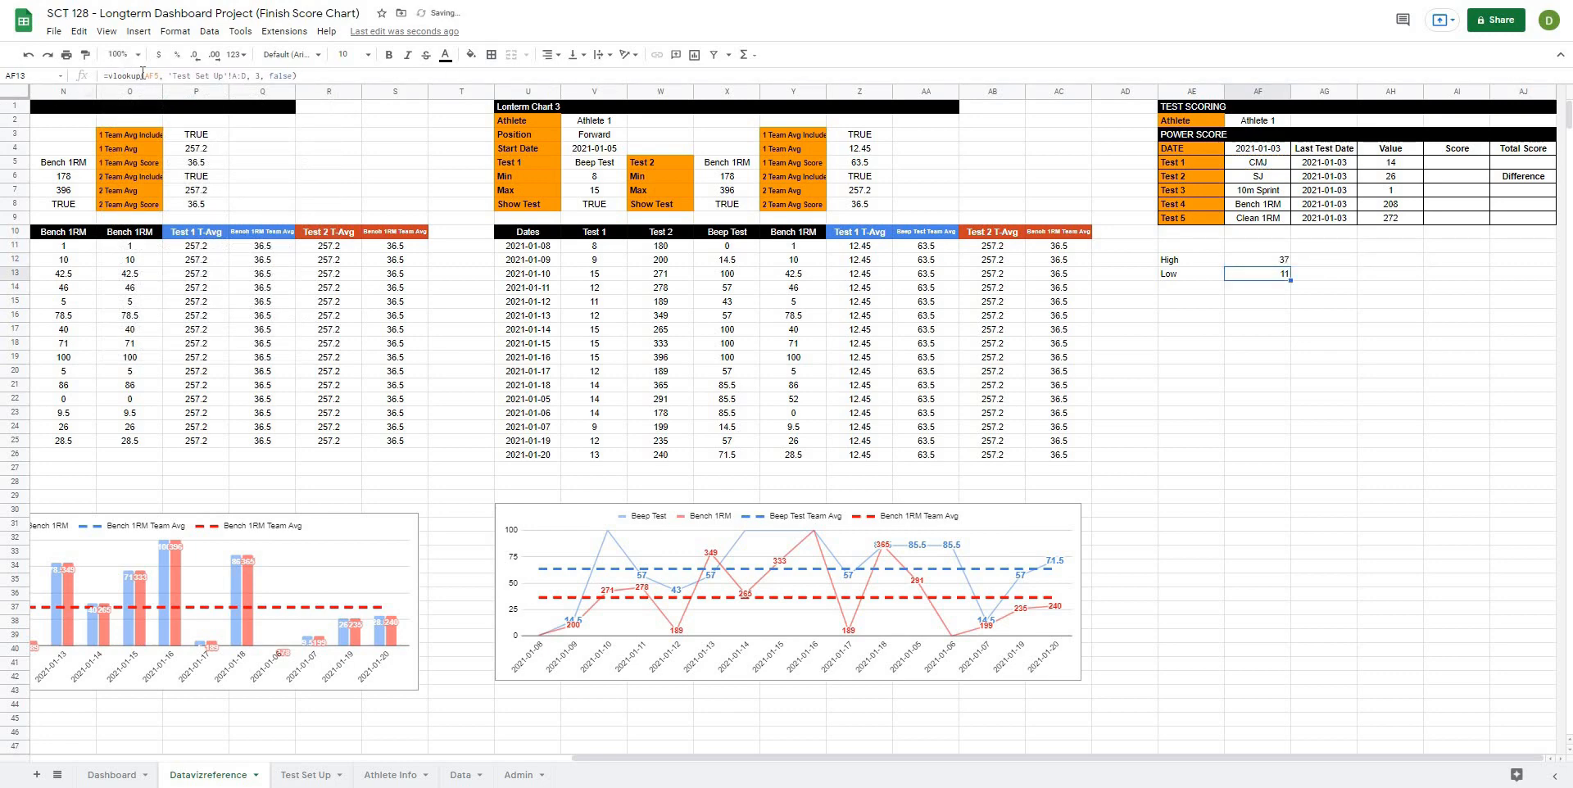
click(145, 75)
text($)
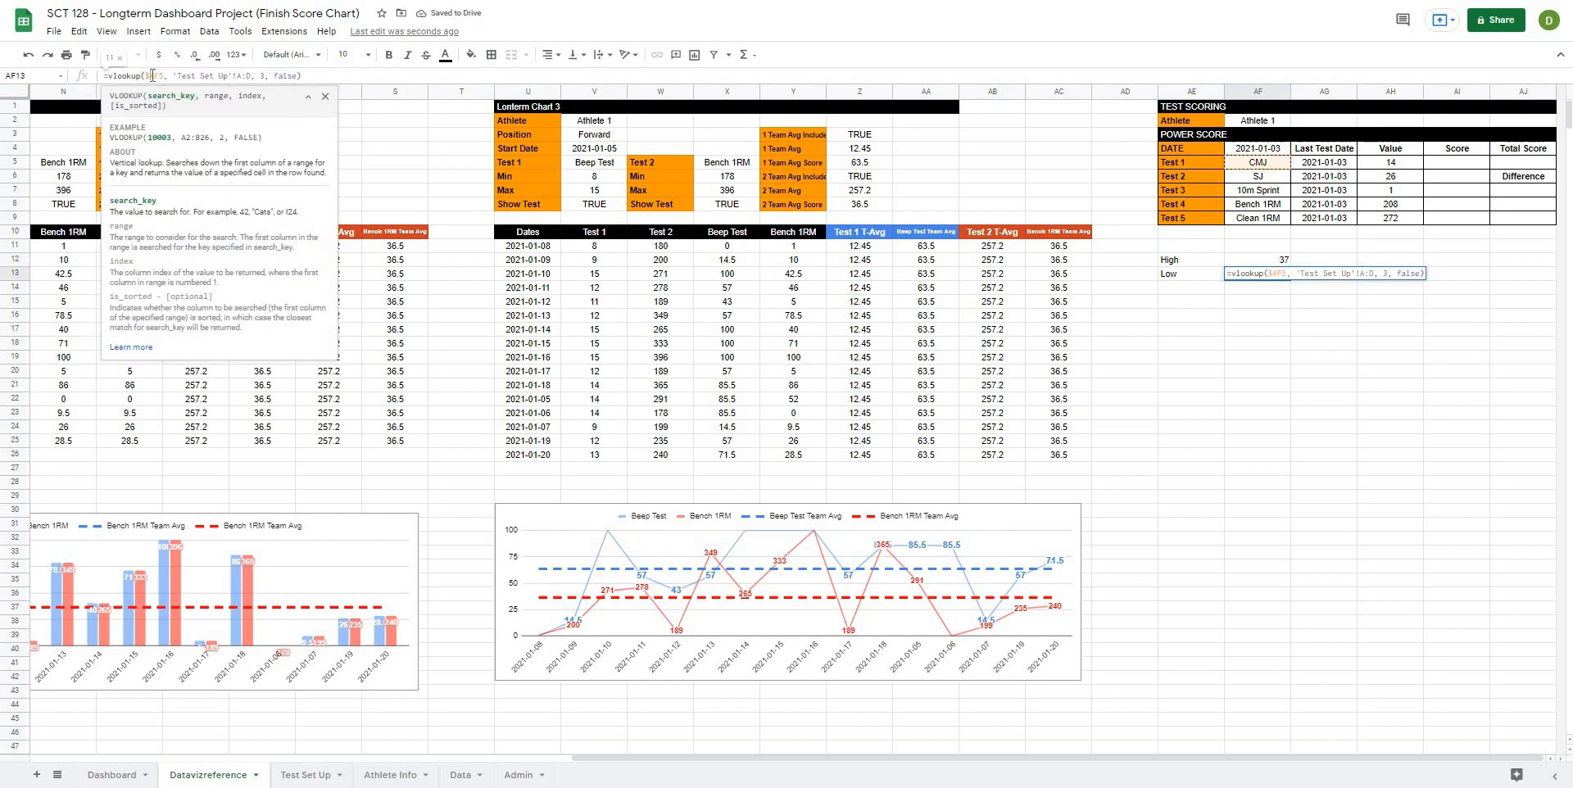
key(Return)
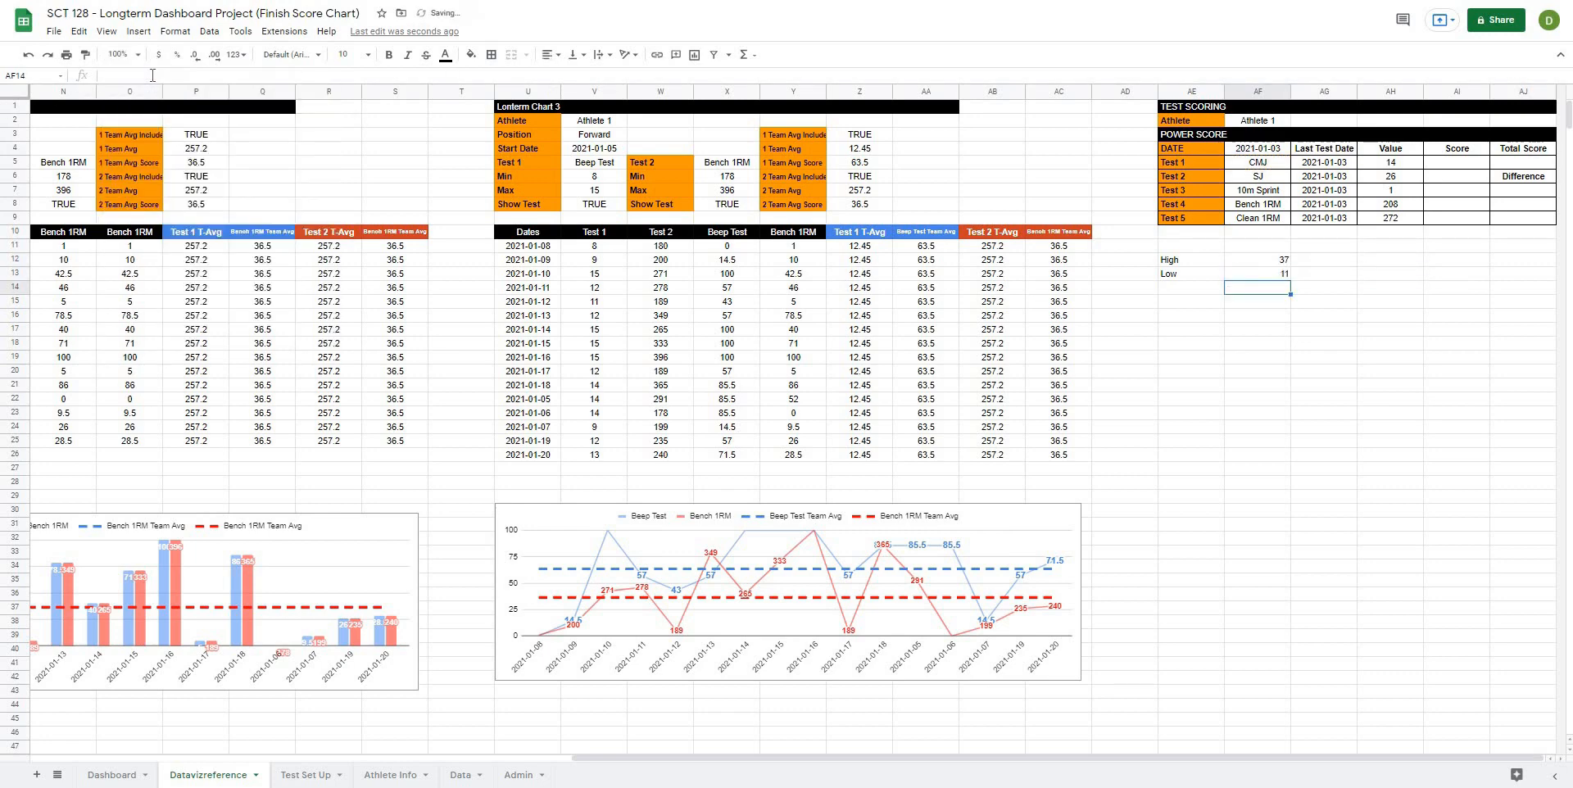
Begin the Test 1 Score formula in AI5 with two opening parentheses and the column-locked Value reference $AH5 followed by a minus sign.
click(1451, 164)
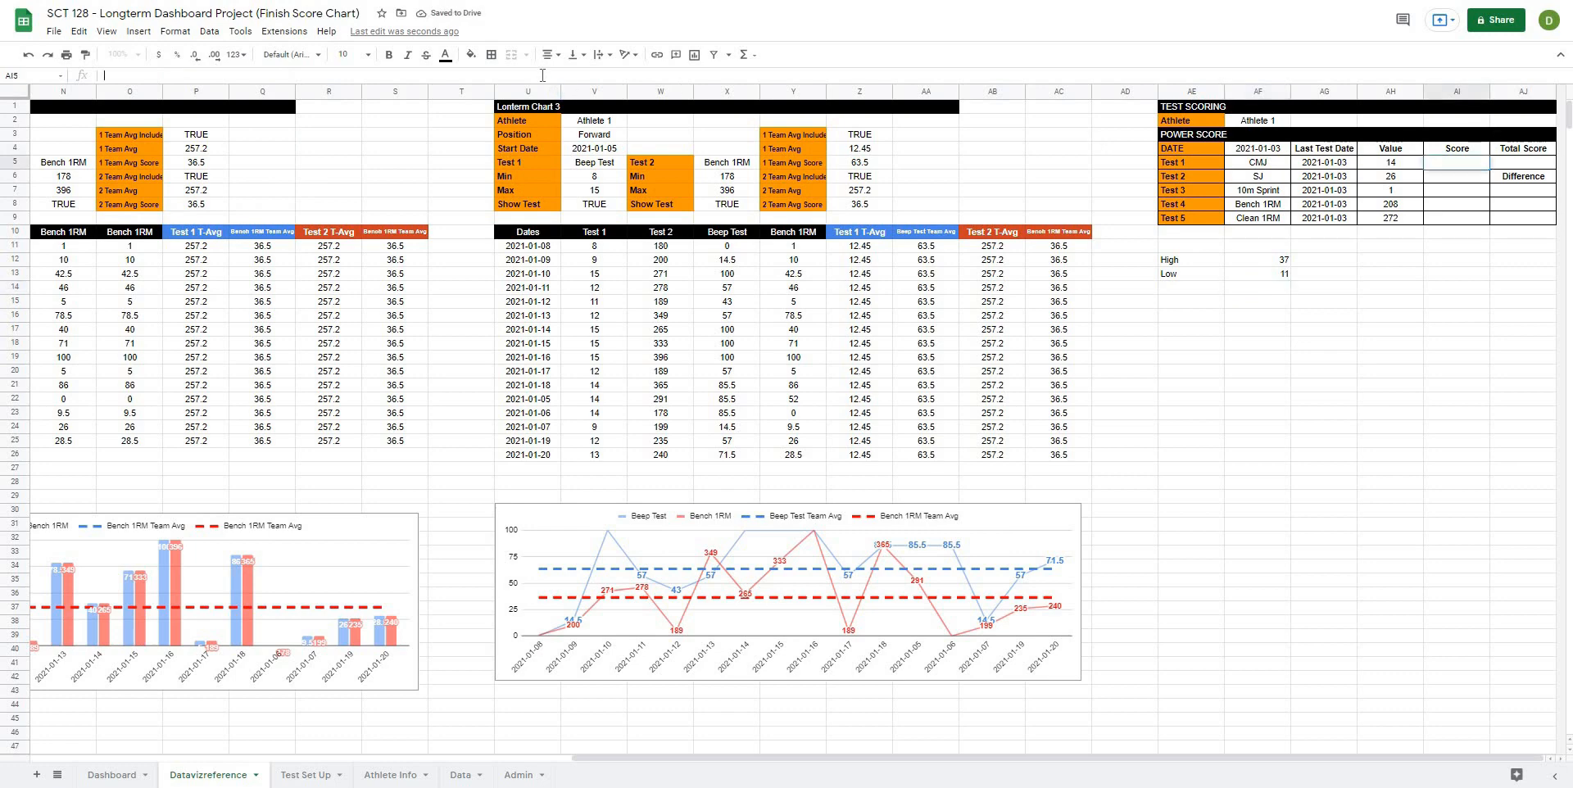
click(542, 75)
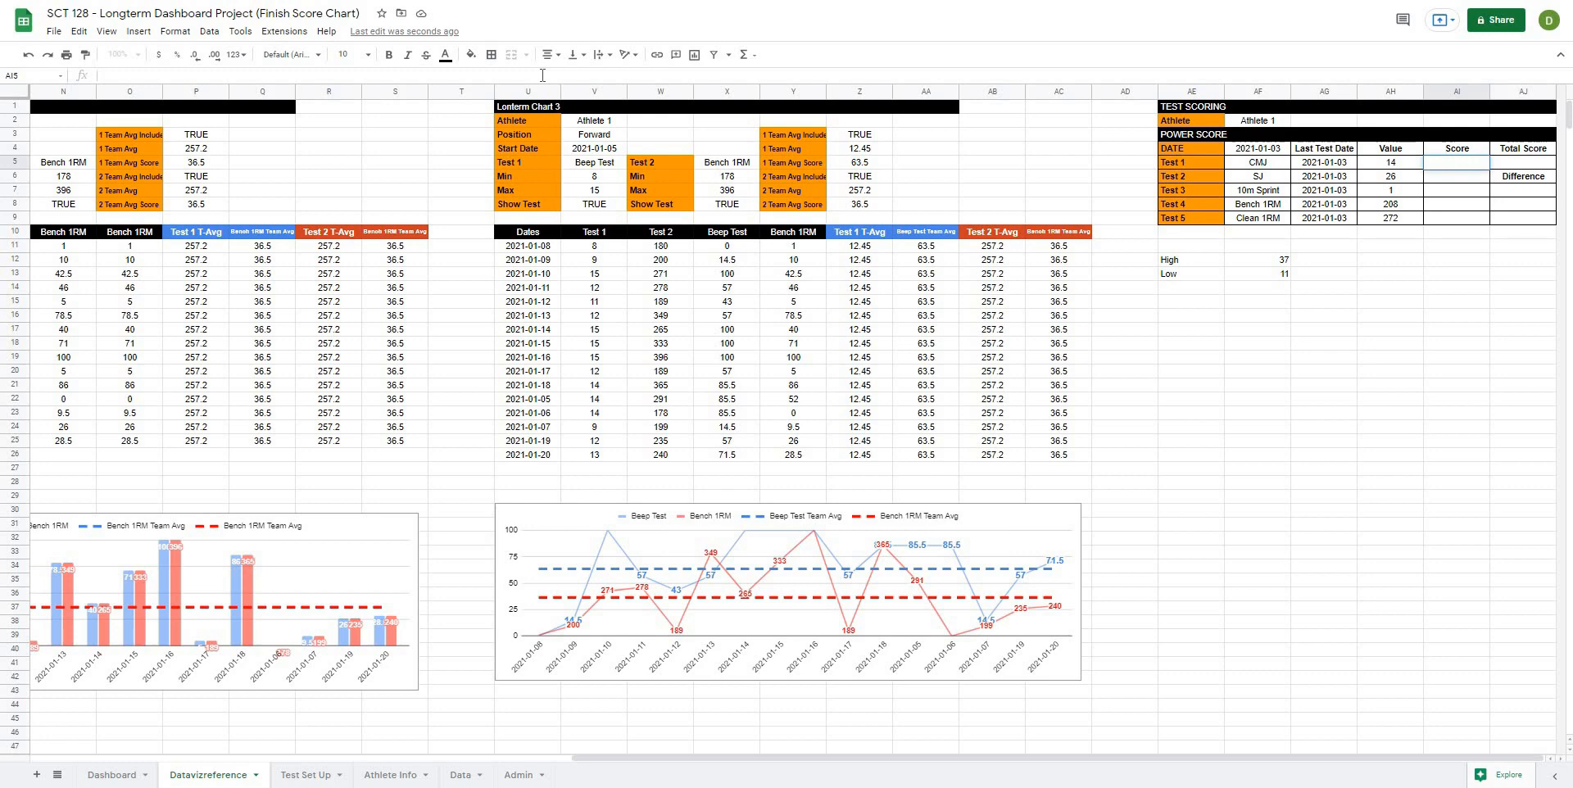
text(=)
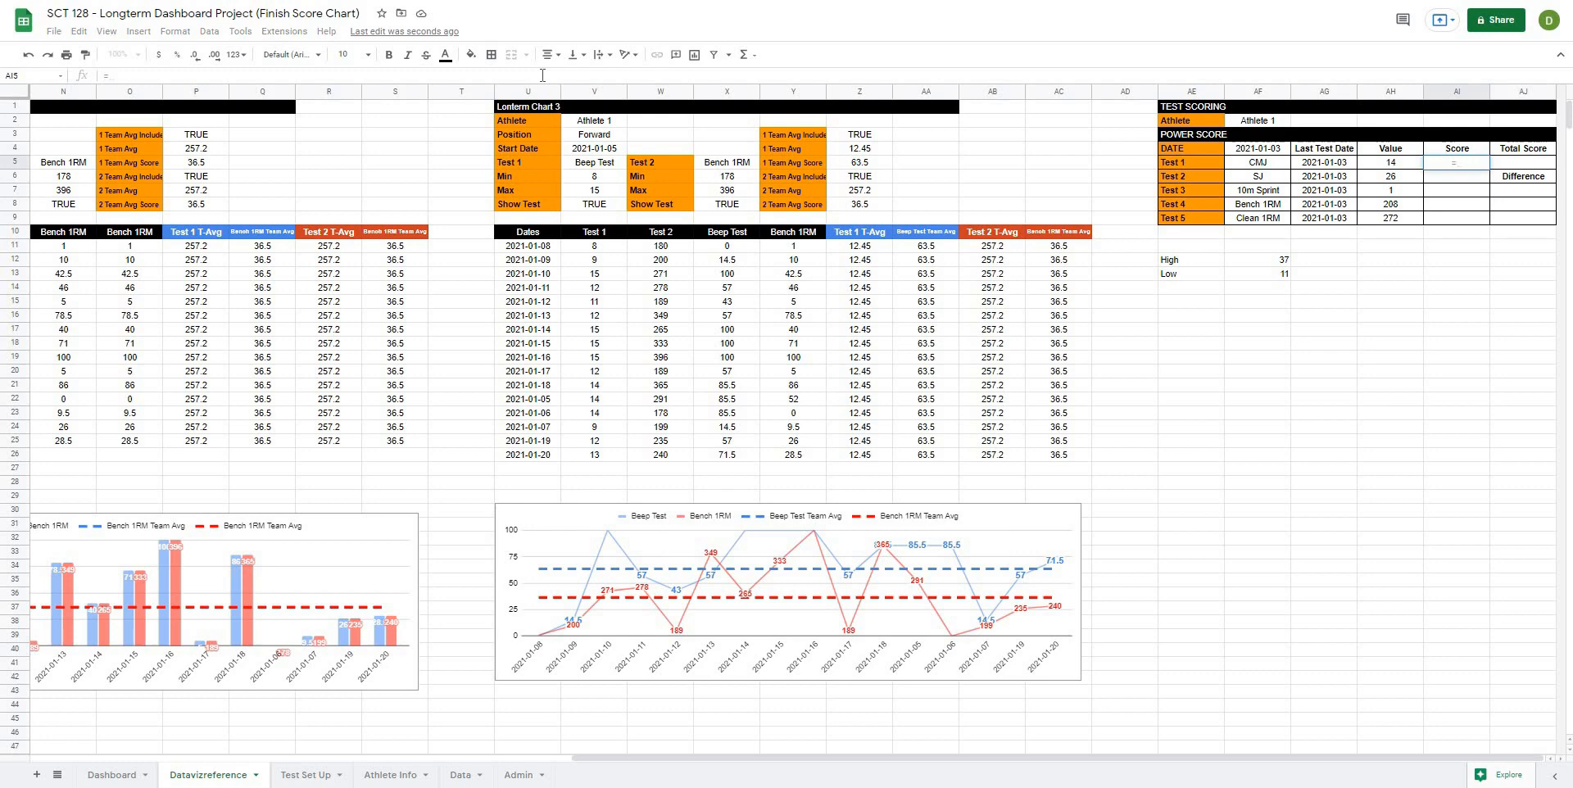
text((()
click(1384, 163)
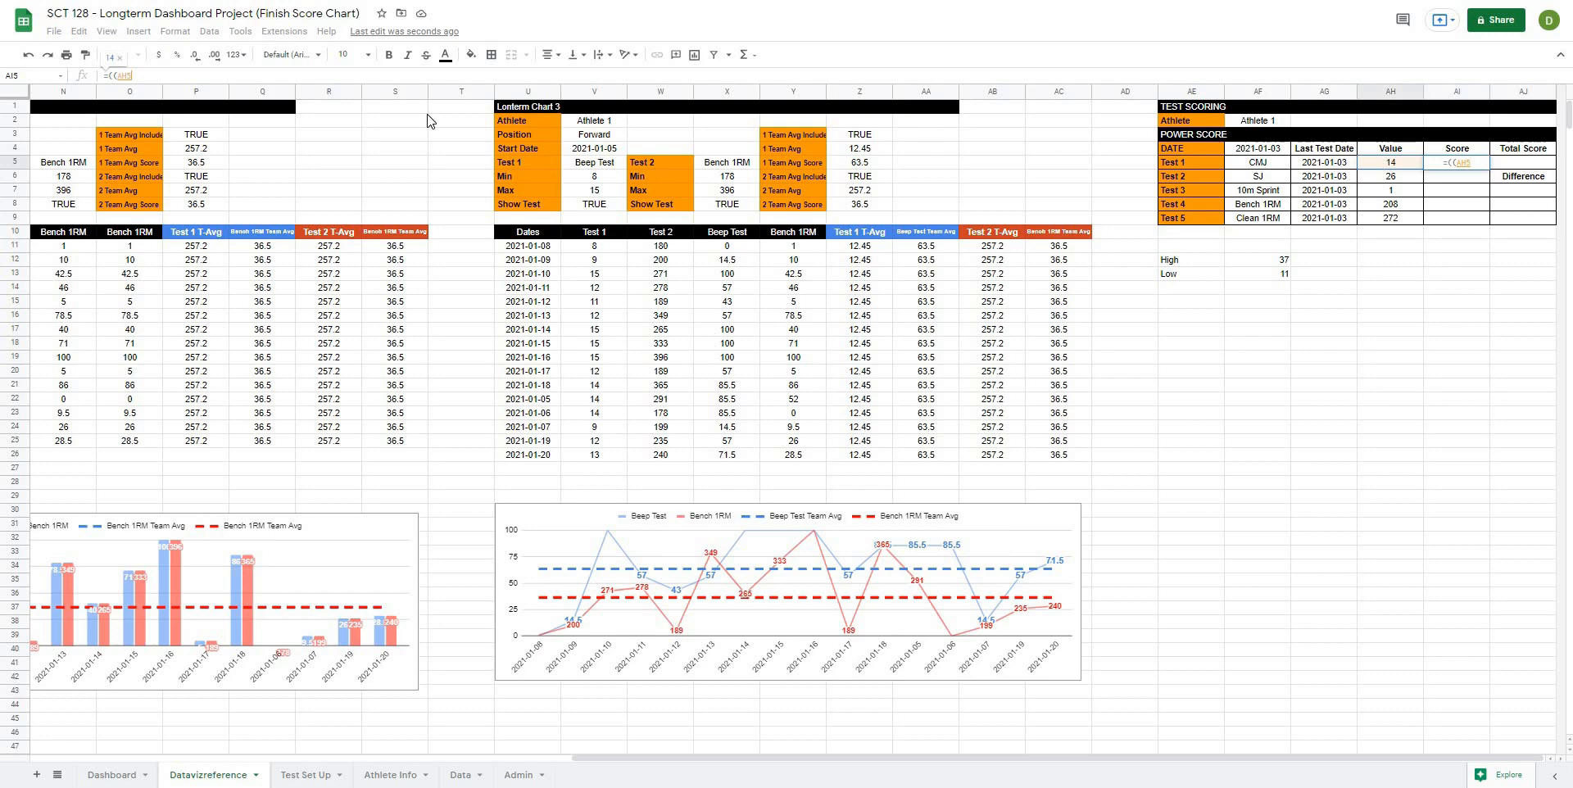
click(116, 74)
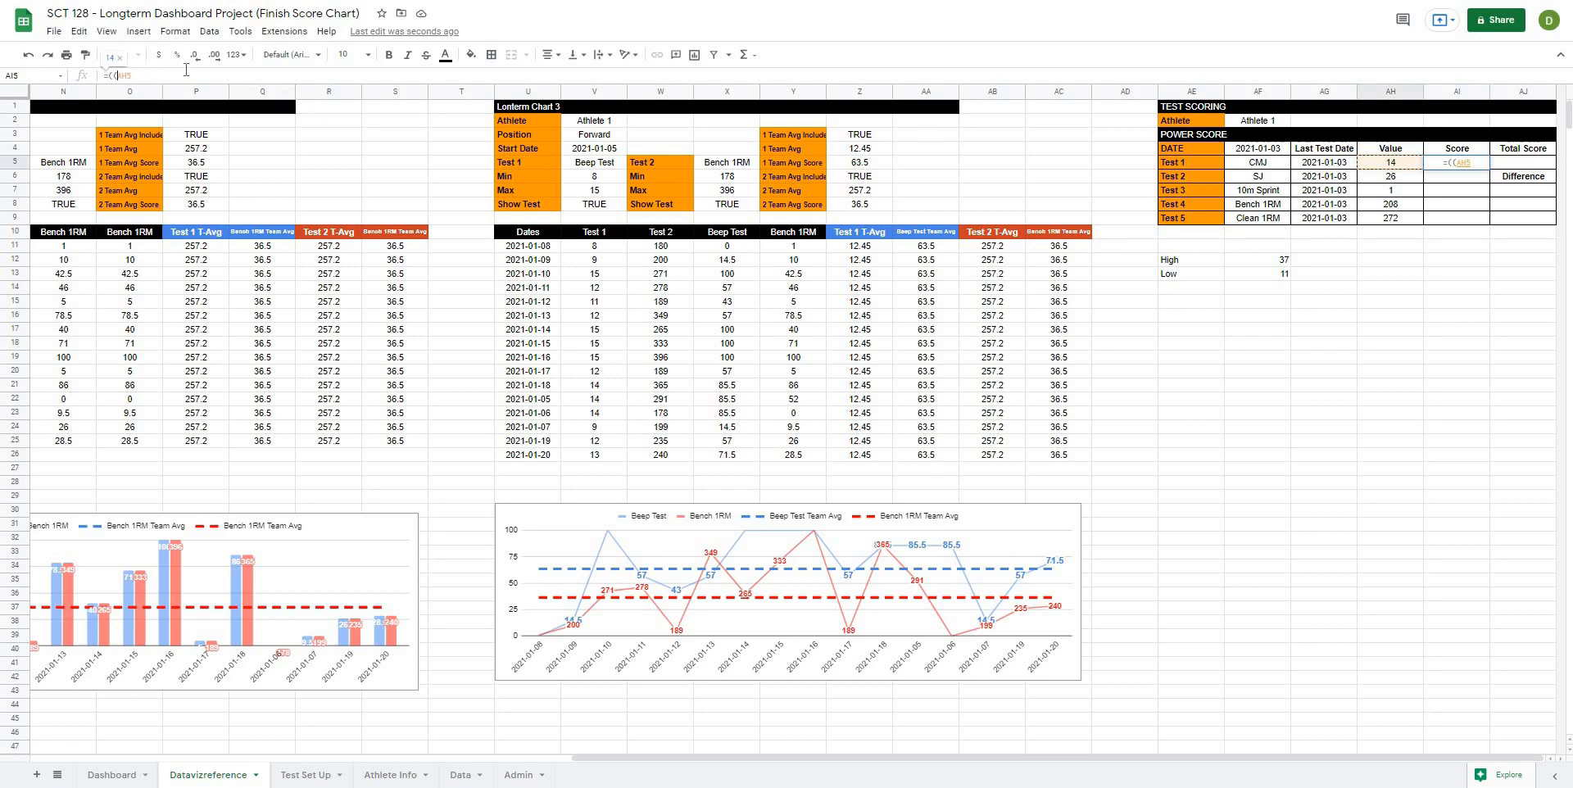
text($AH5 -)
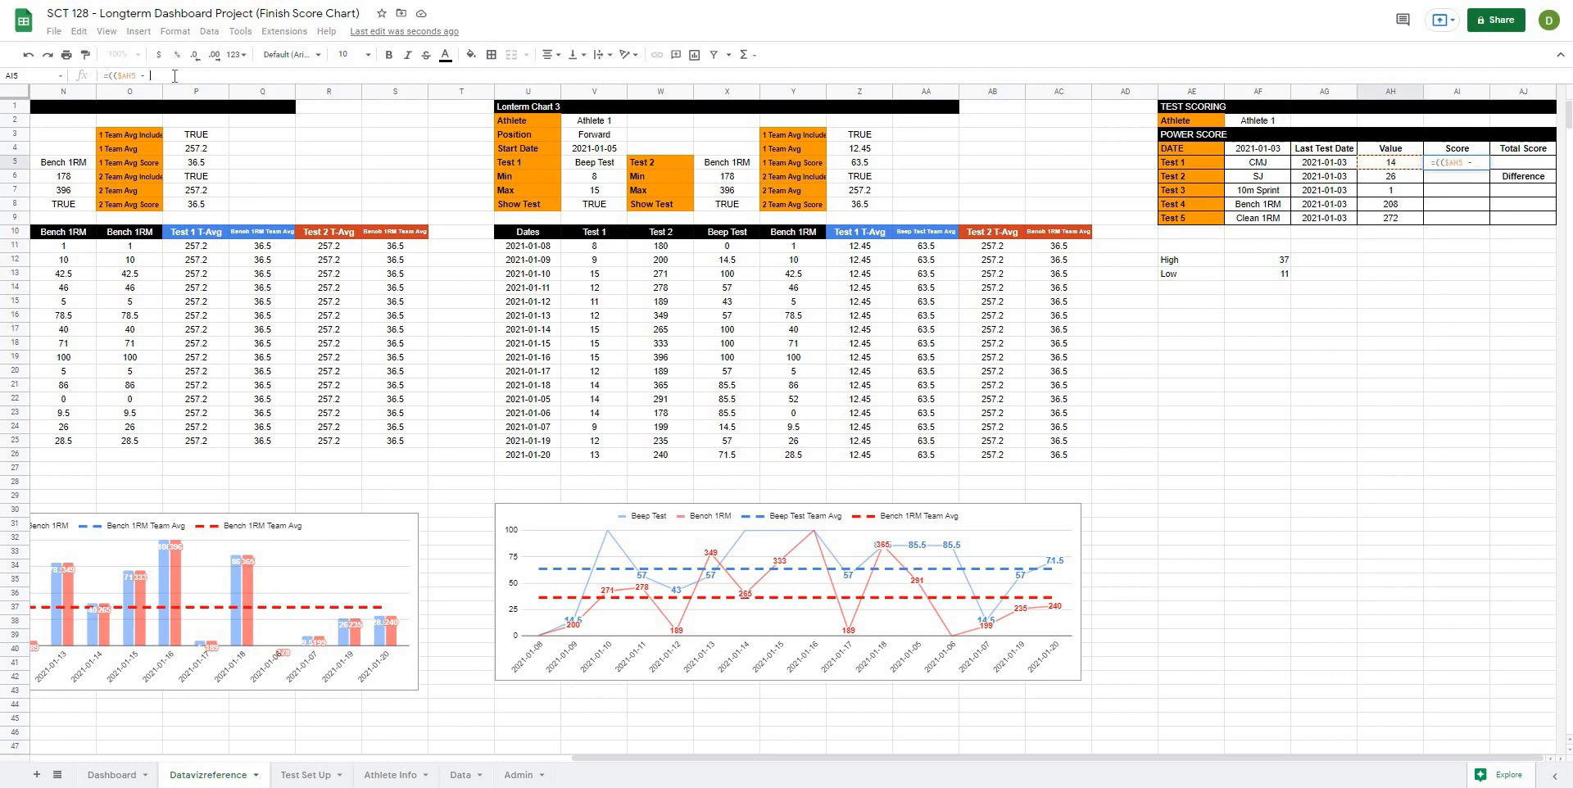
Subtract the pasted VLOOKUP in the Score formula, with search key $AF5, column index 3, no extra equals sign and a closing parenthesis.
key(ctrl+v)
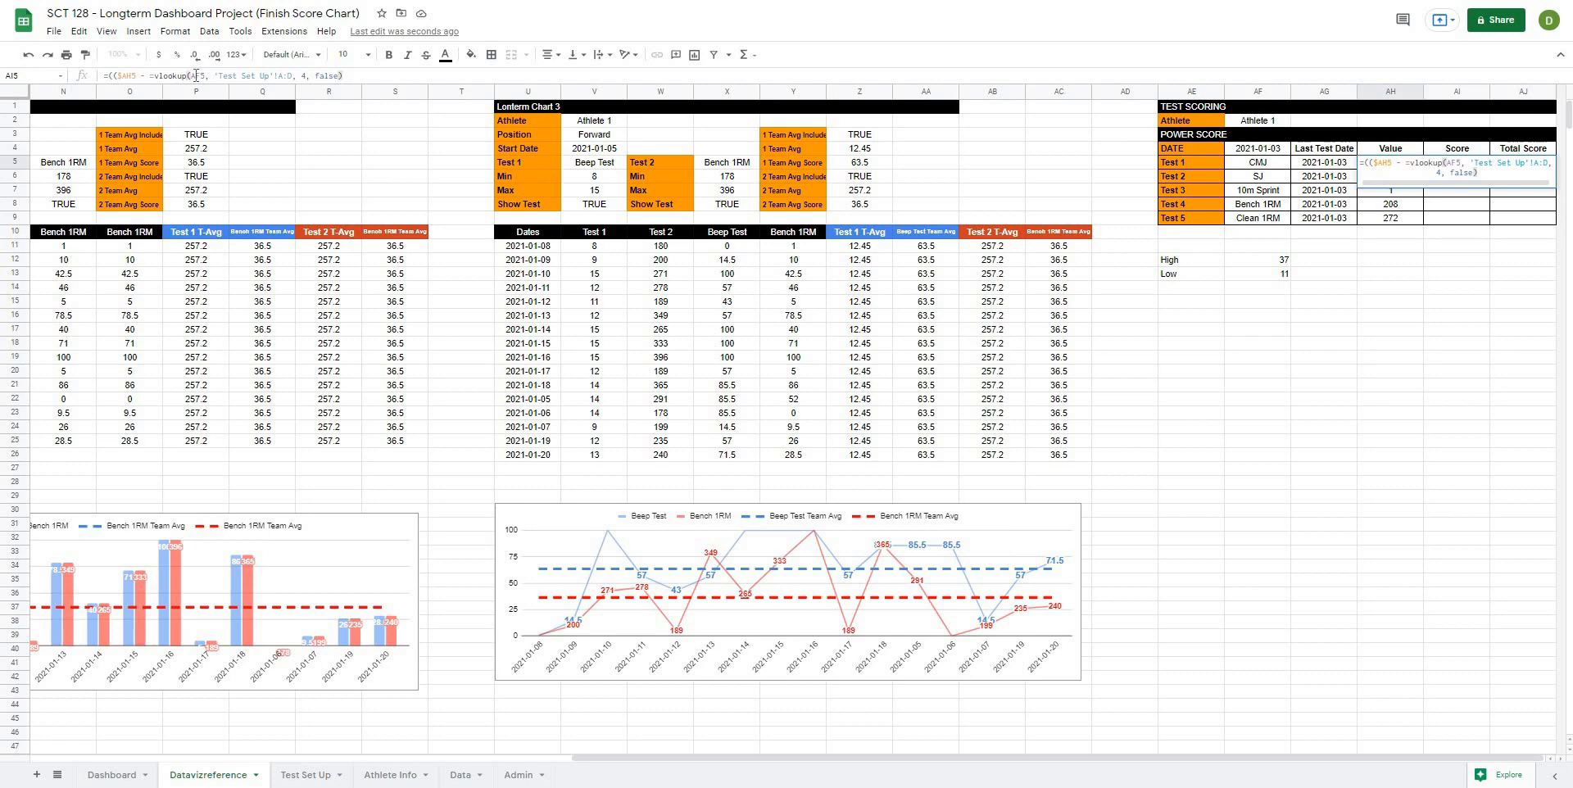
click(289, 75)
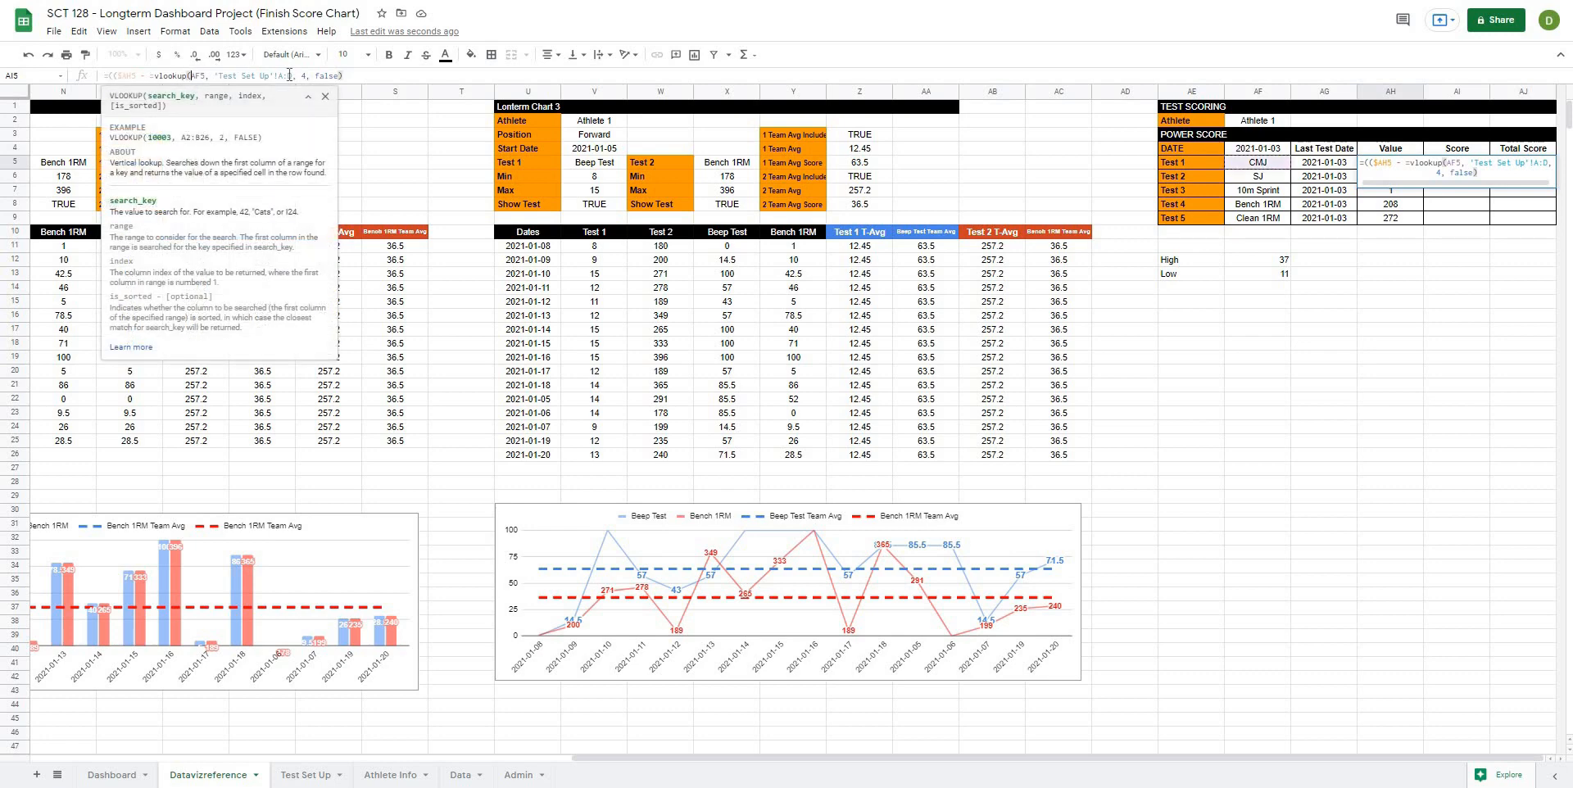
text($)
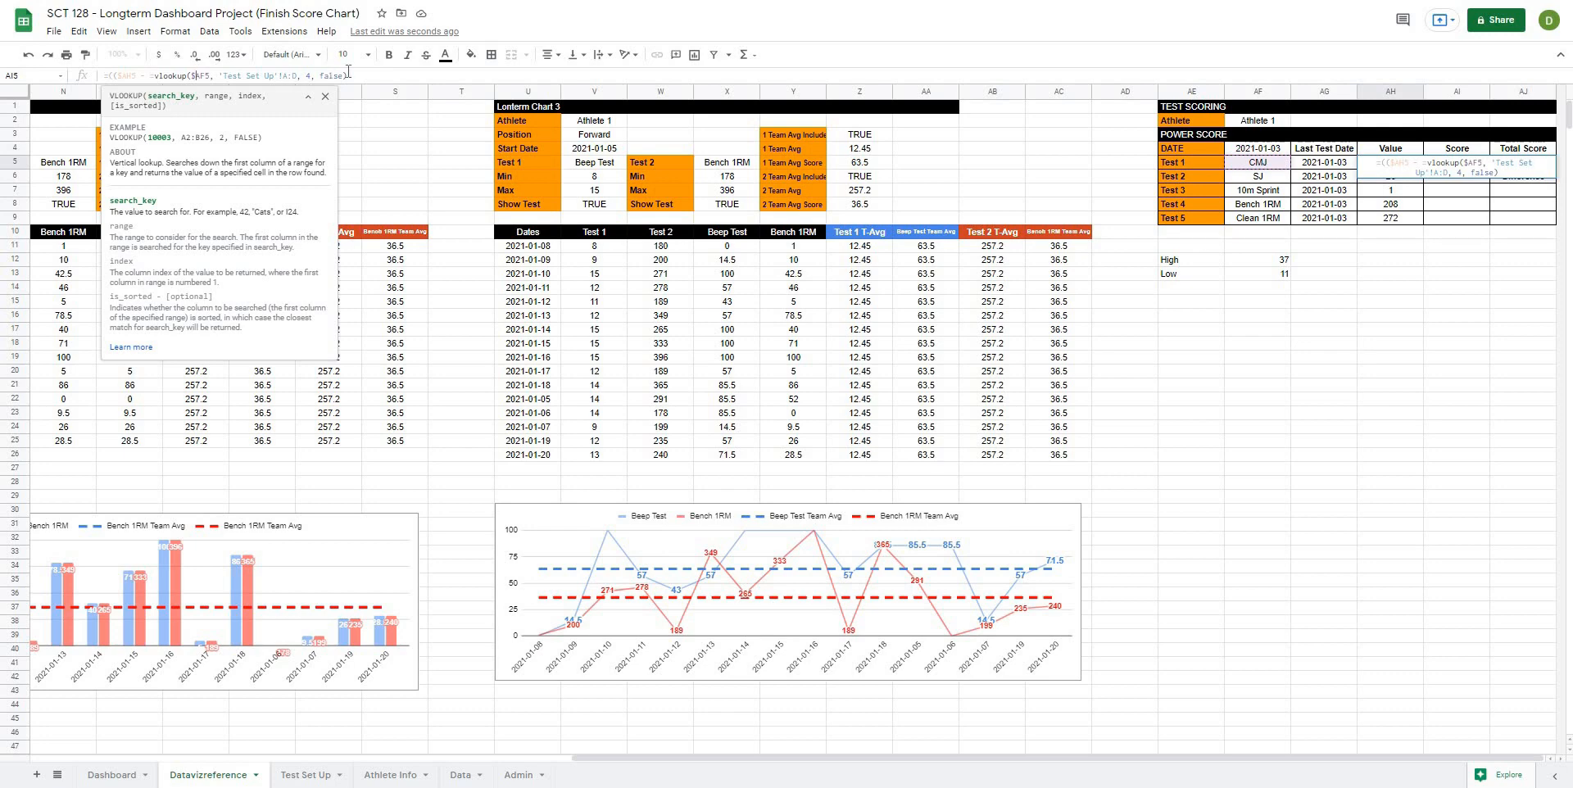
click(309, 76)
key(BackSpace)
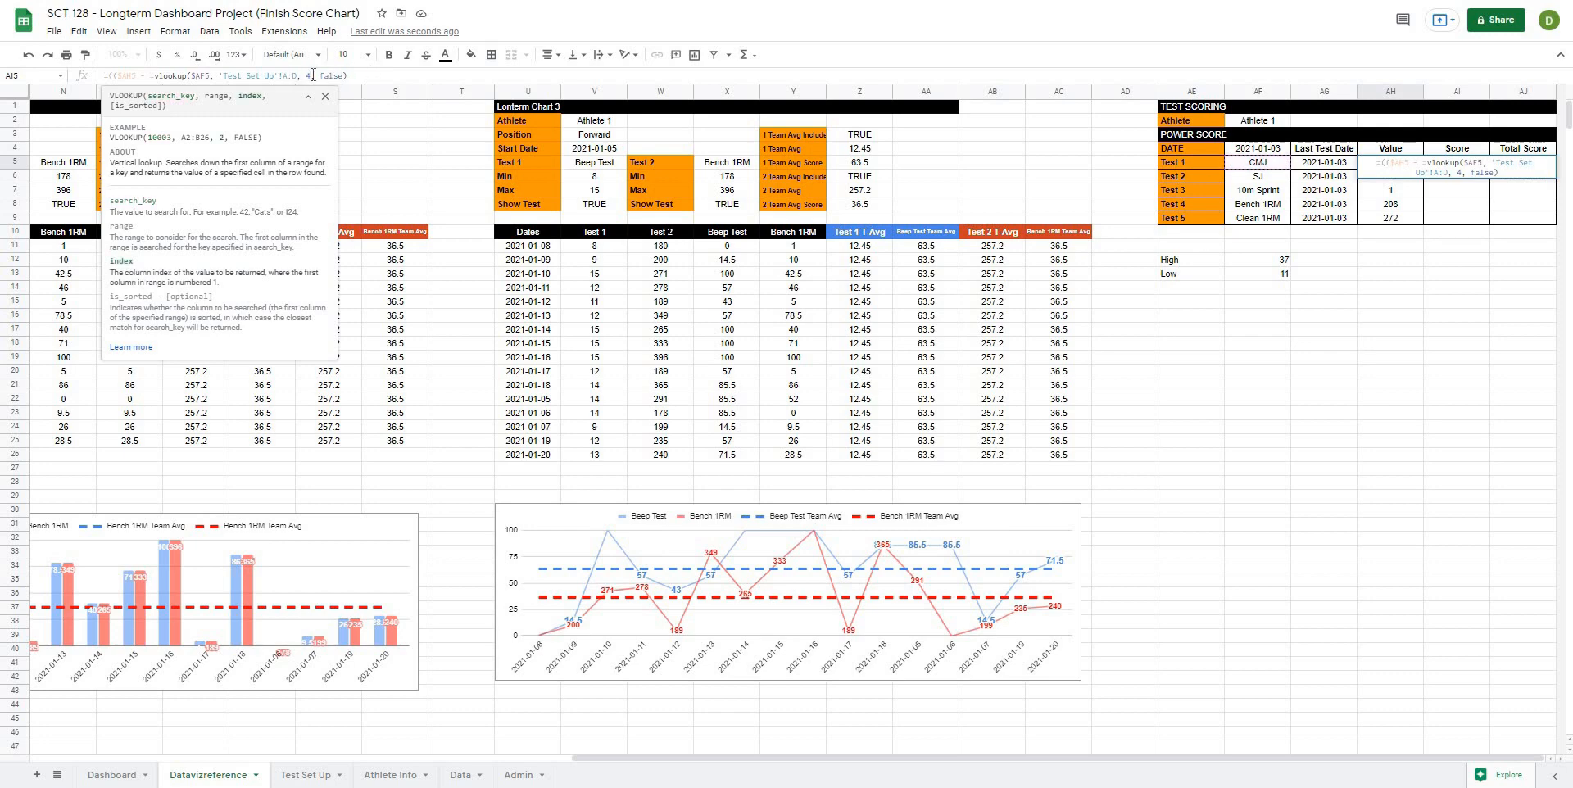
text(3)
click(357, 77)
text())
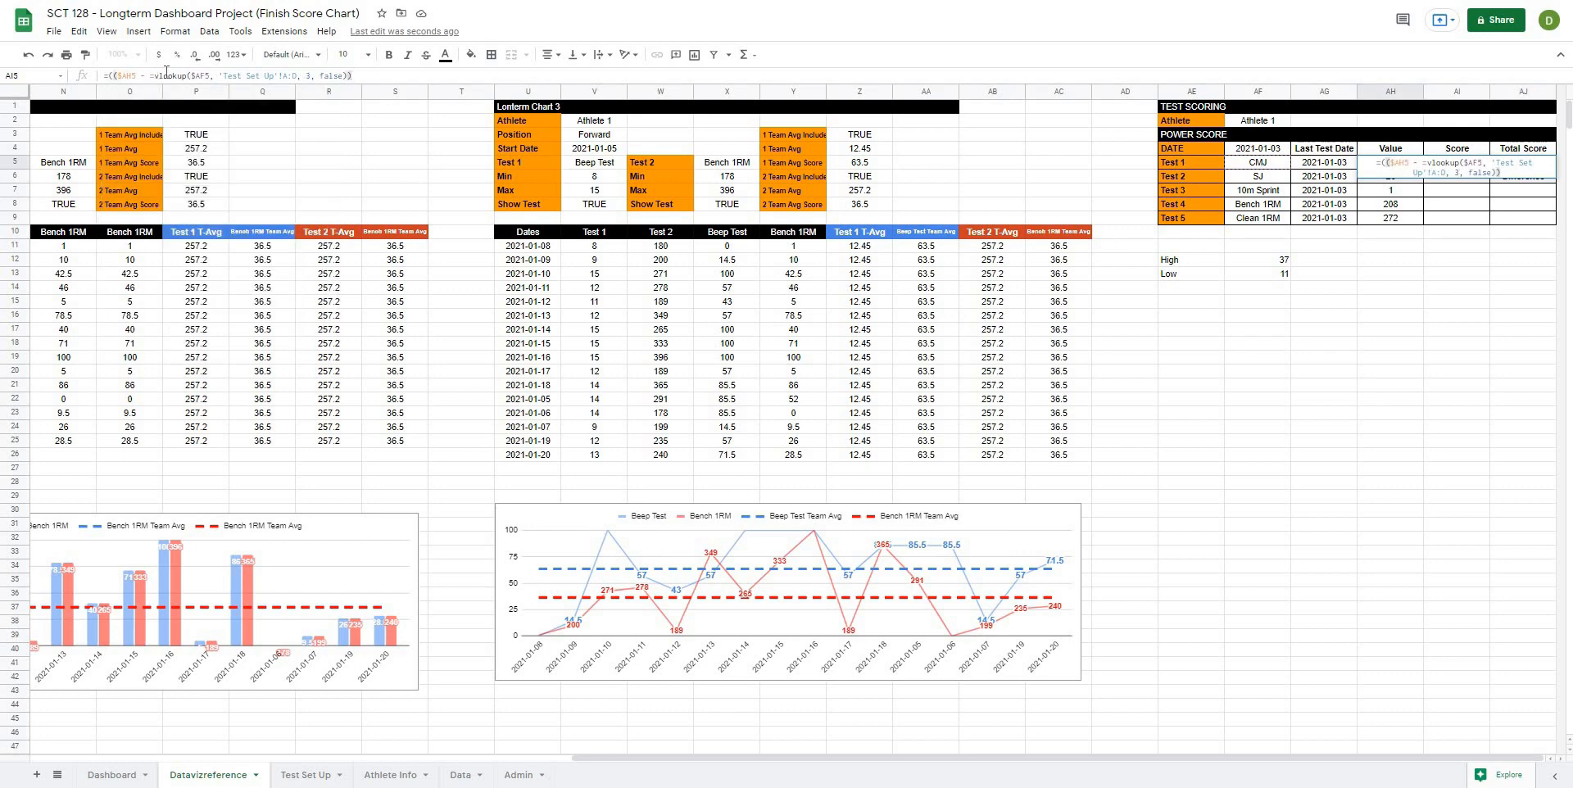
click(155, 76)
key(BackSpace)
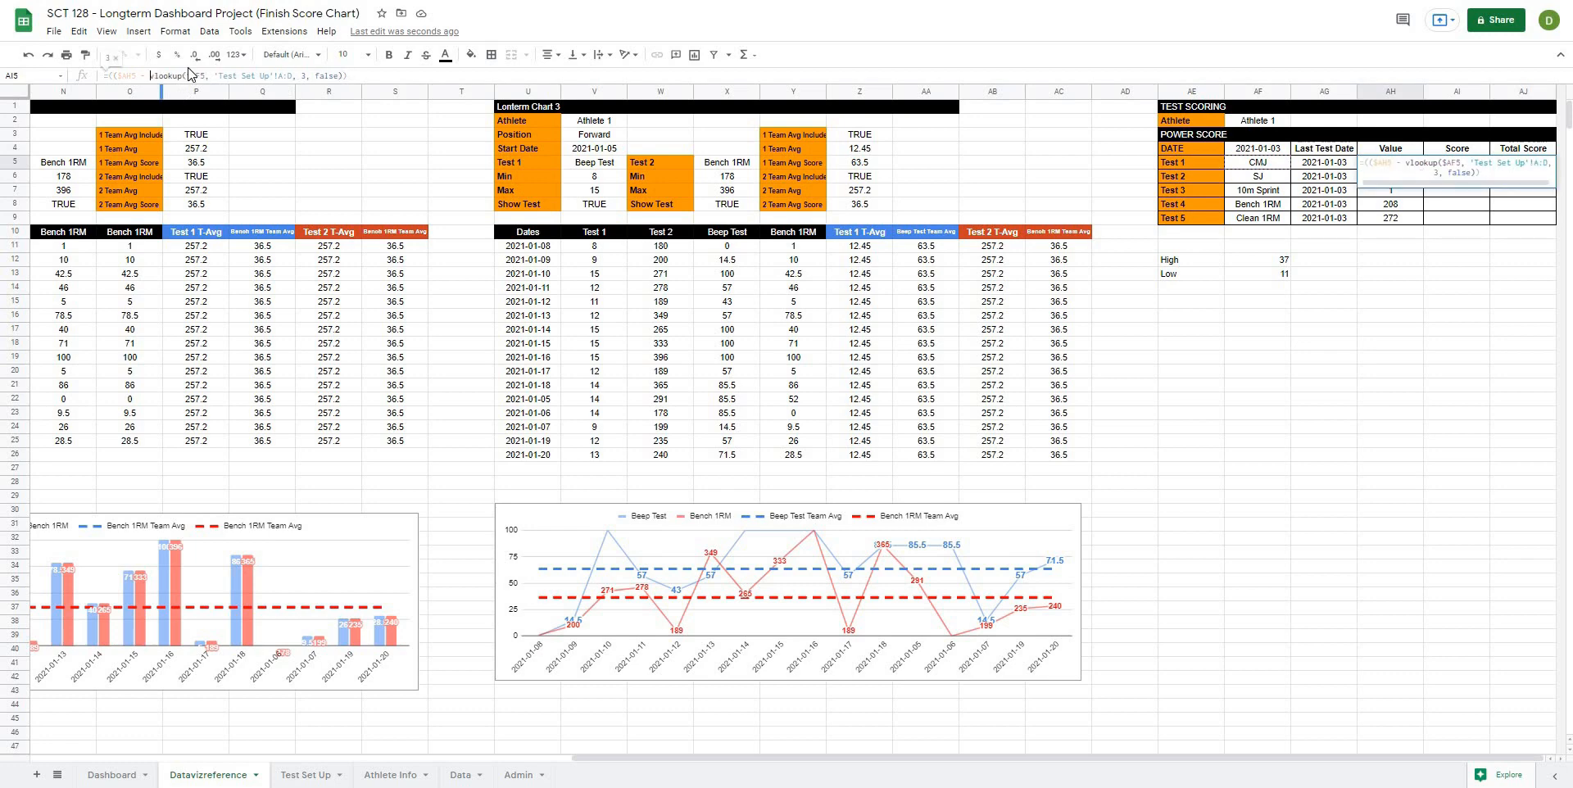
Divide by an opened parenthesis containing a copy of the $AF5 VLOOKUP with its column index changed to 4.
drag(151, 75, 346, 72)
key(ctrl+c)
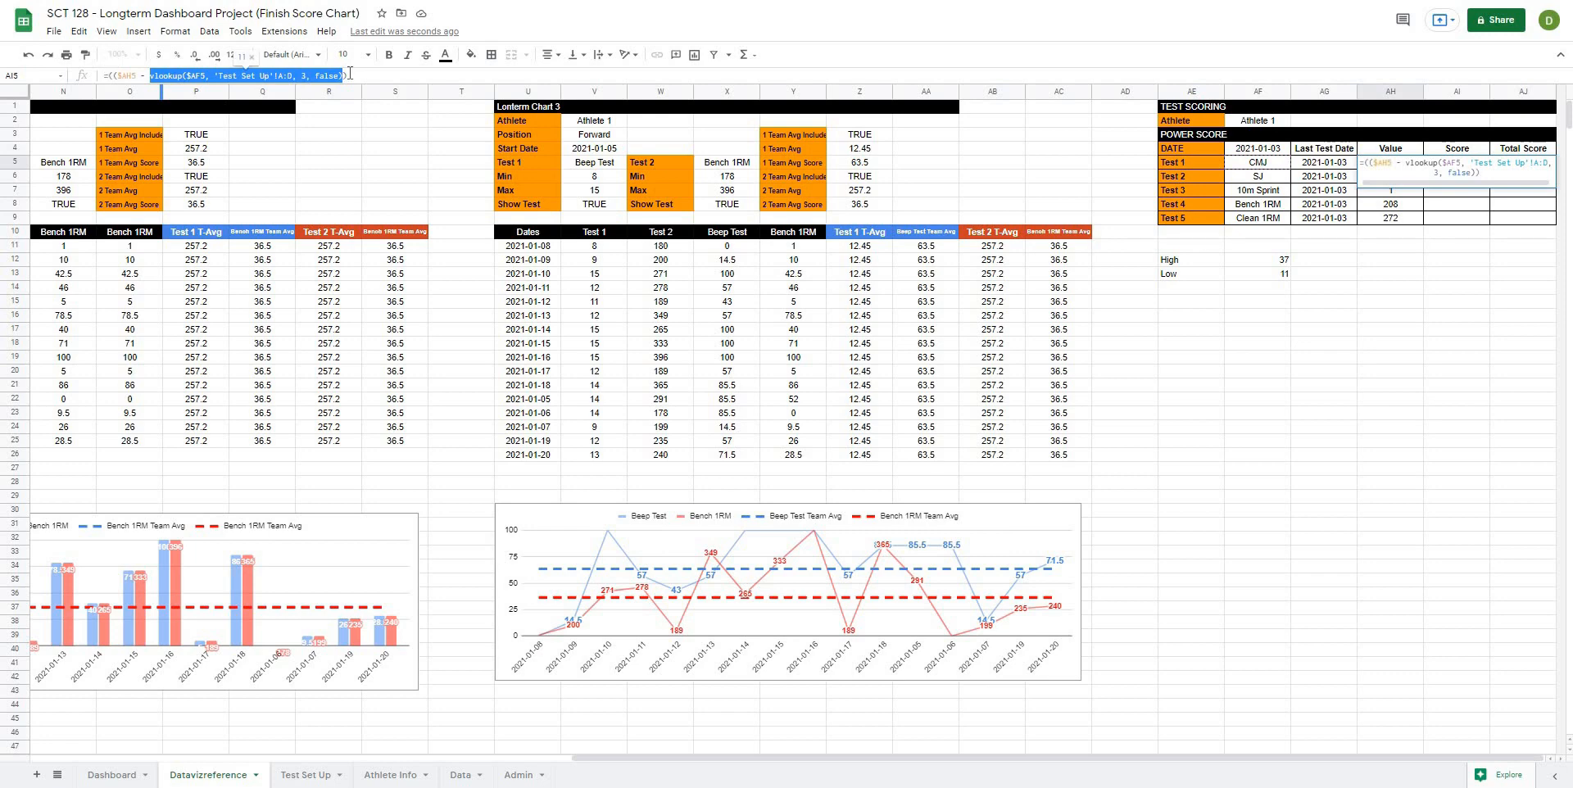
click(362, 72)
text(/)
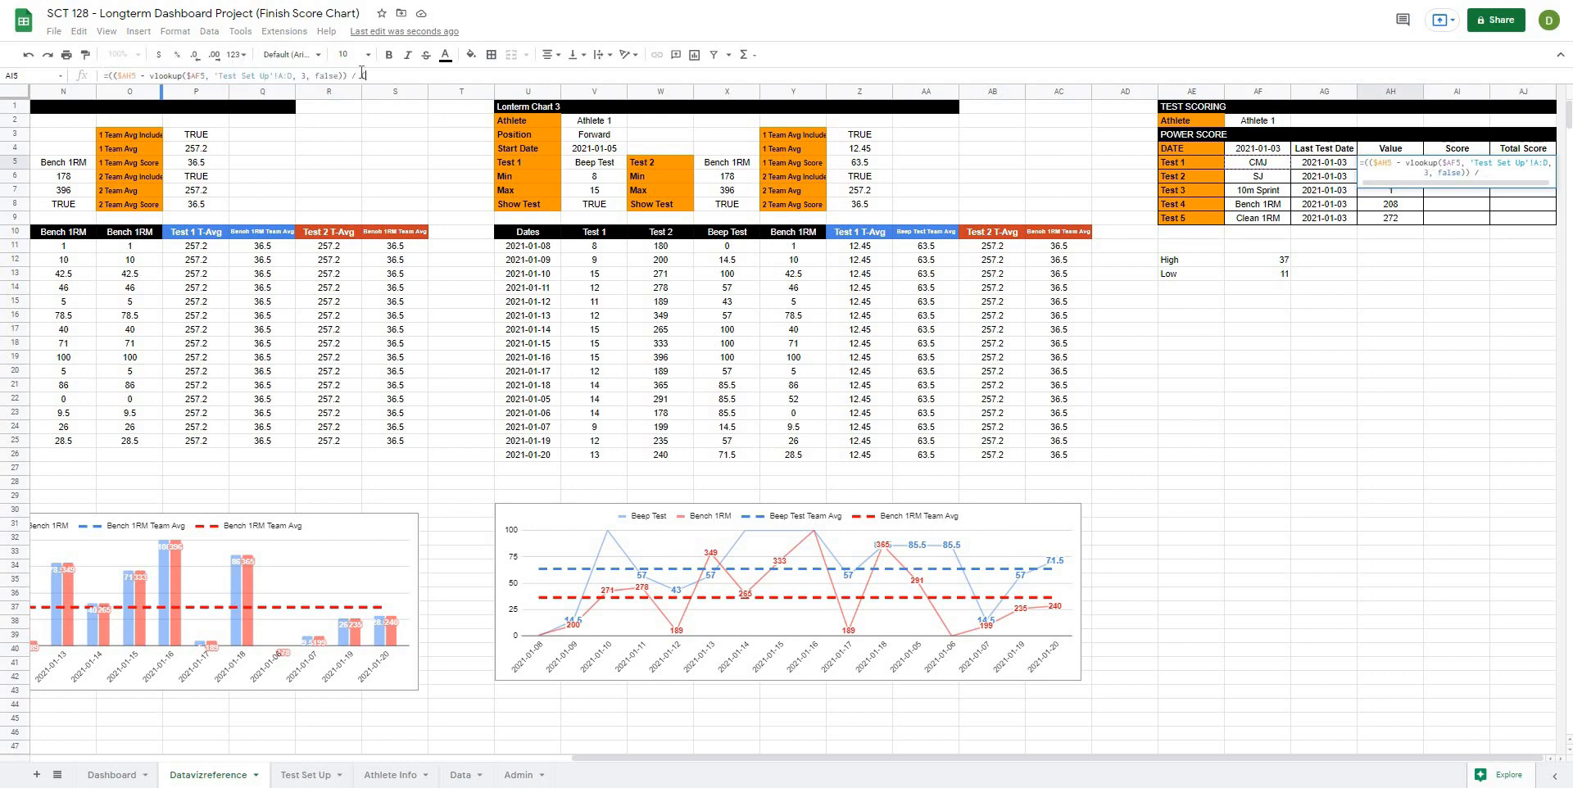
text( ()
key(ctrl+v)
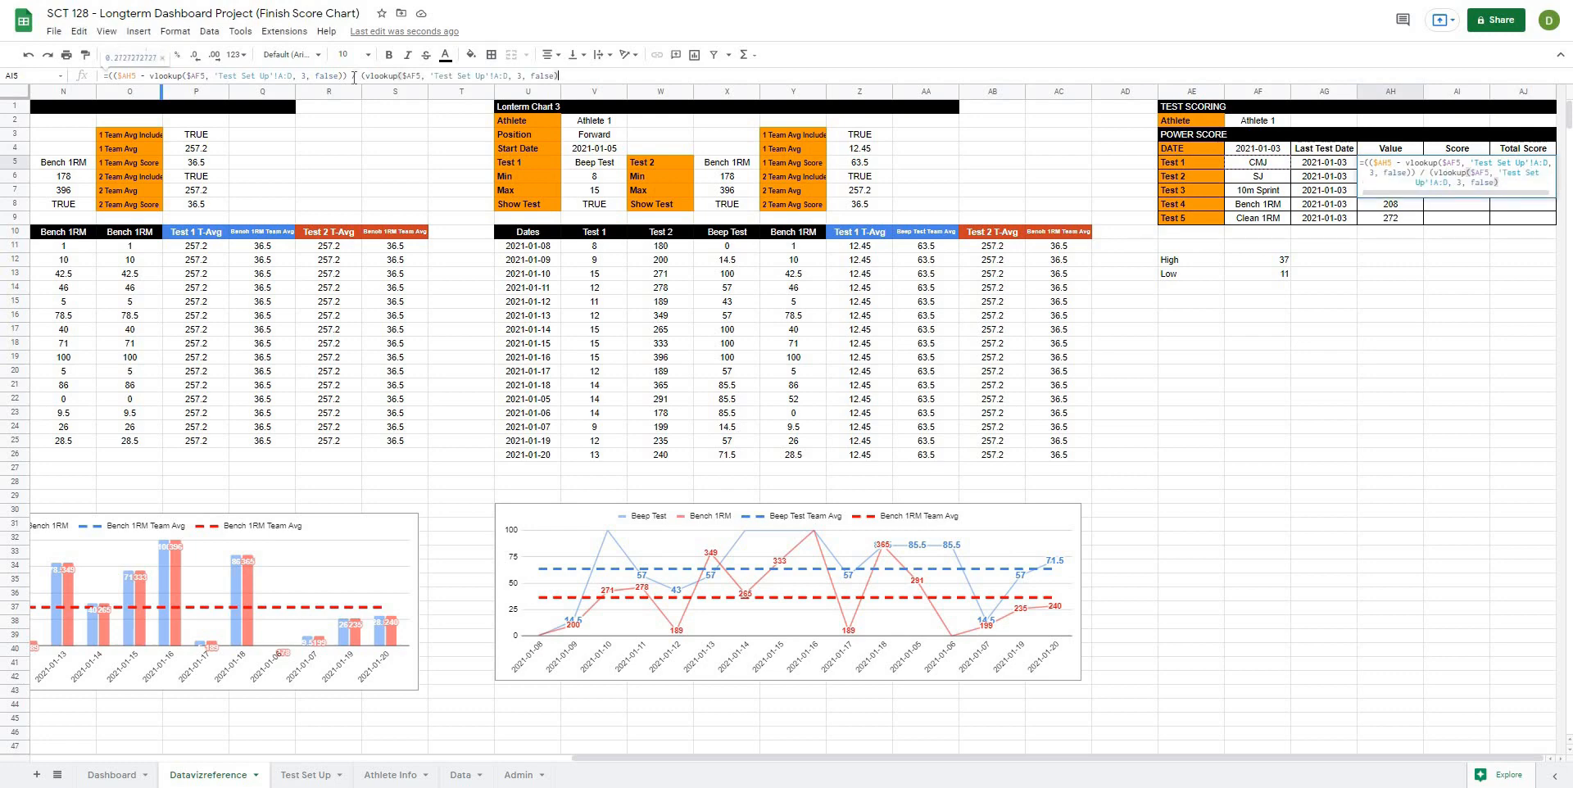
click(519, 74)
key(BackSpace)
text(4)
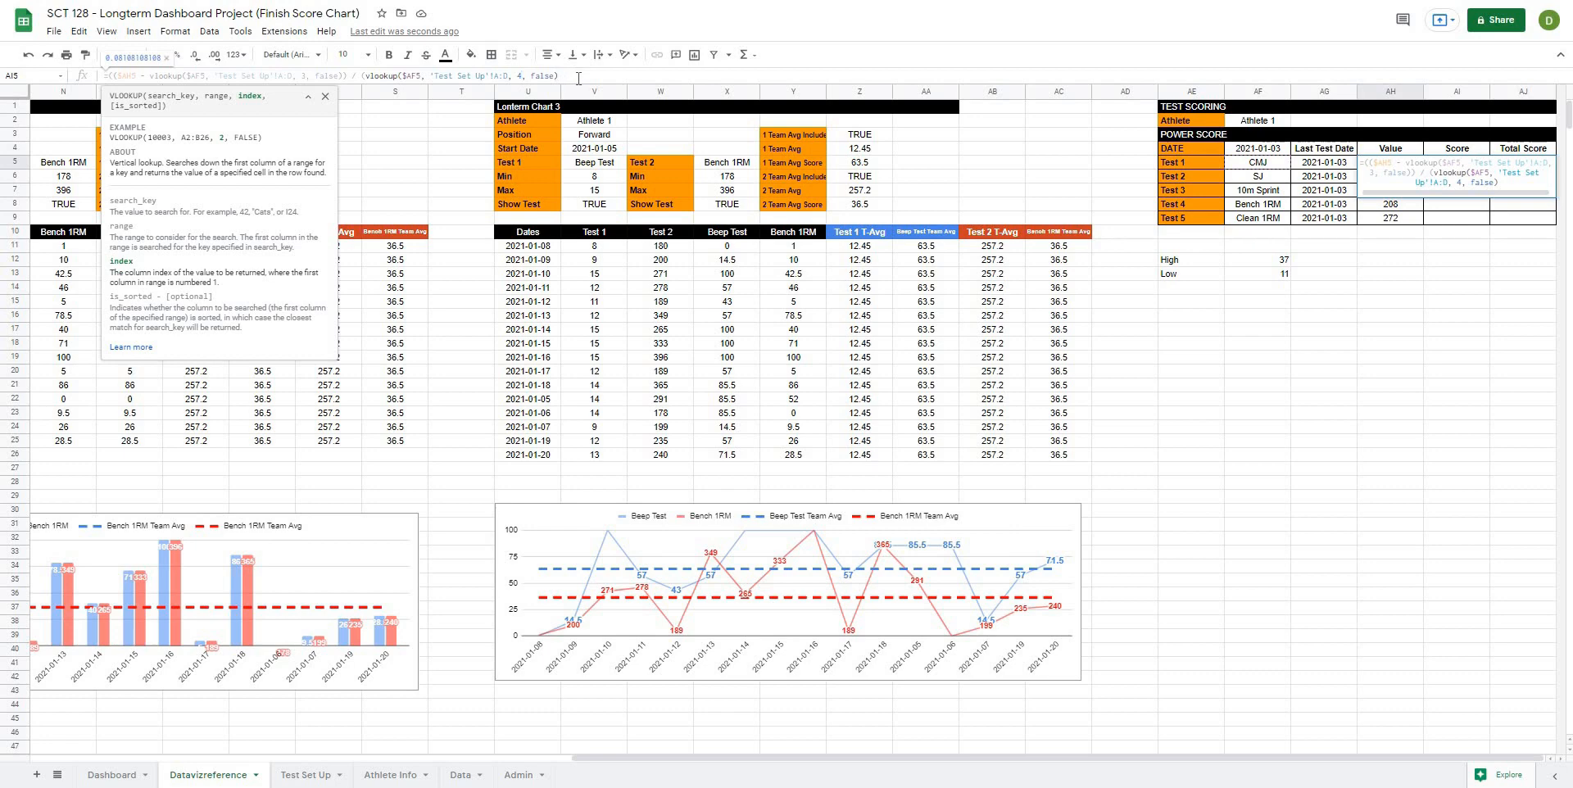
Finish the Score formula by subtracting the column-3 VLOOKUP in the denominator and multiplying by 100, without accepting the suggested autofill.
click(578, 76)
text(-)
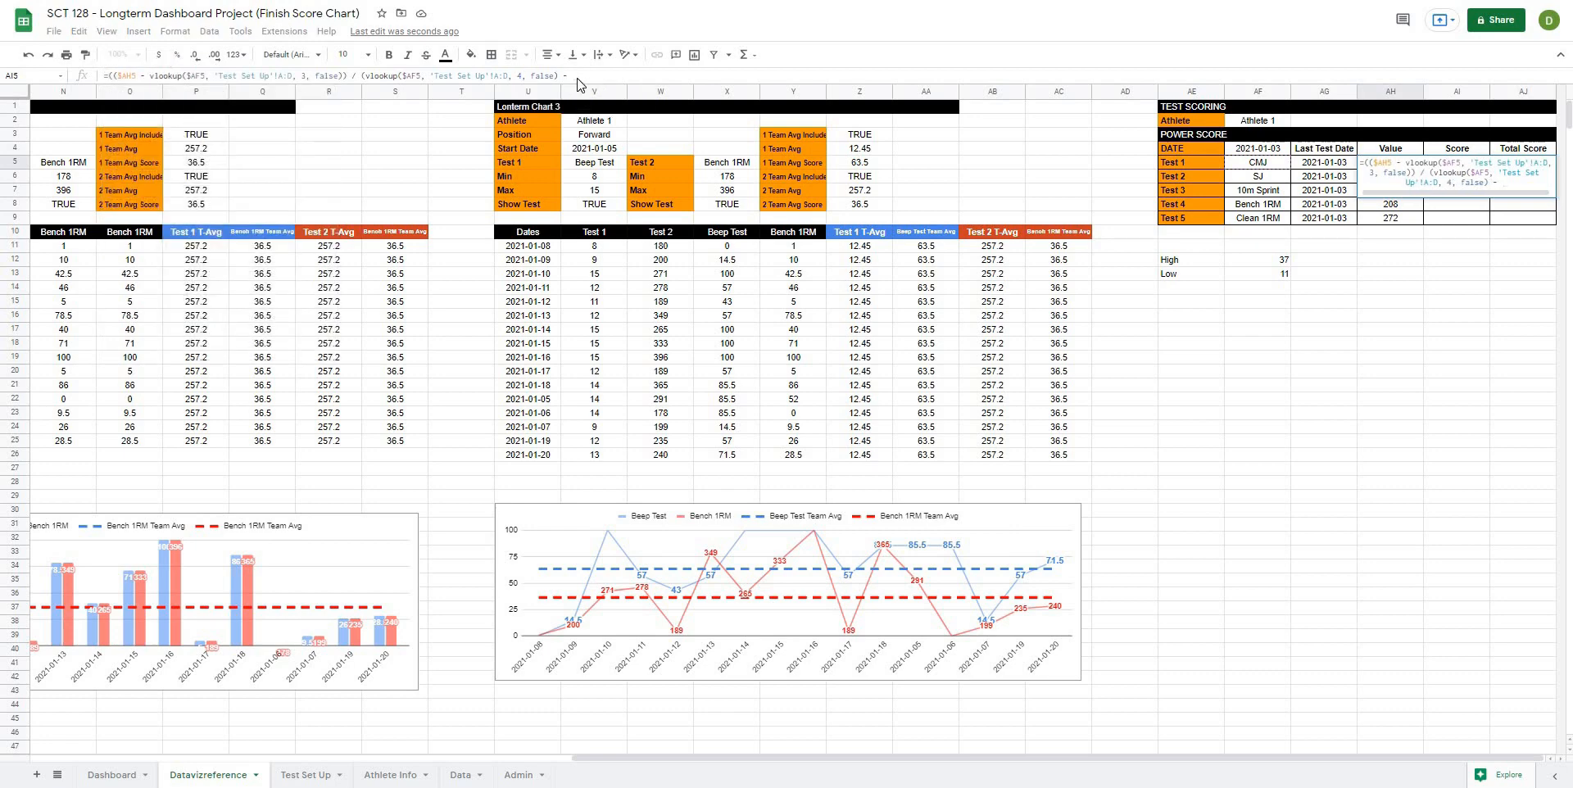
key(ctrl+v)
text())
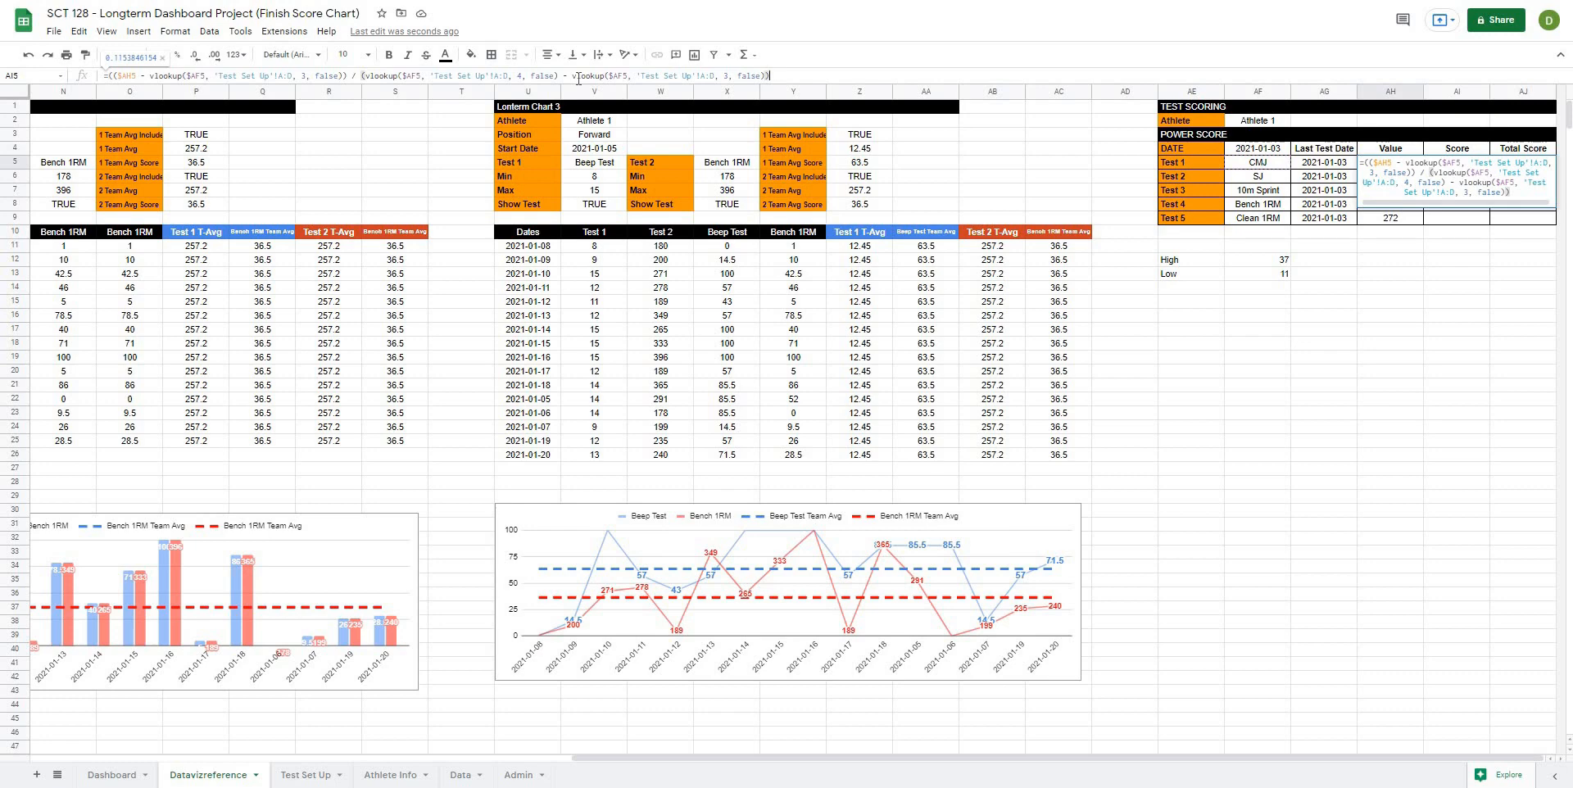
text( * 100)
key(Return)
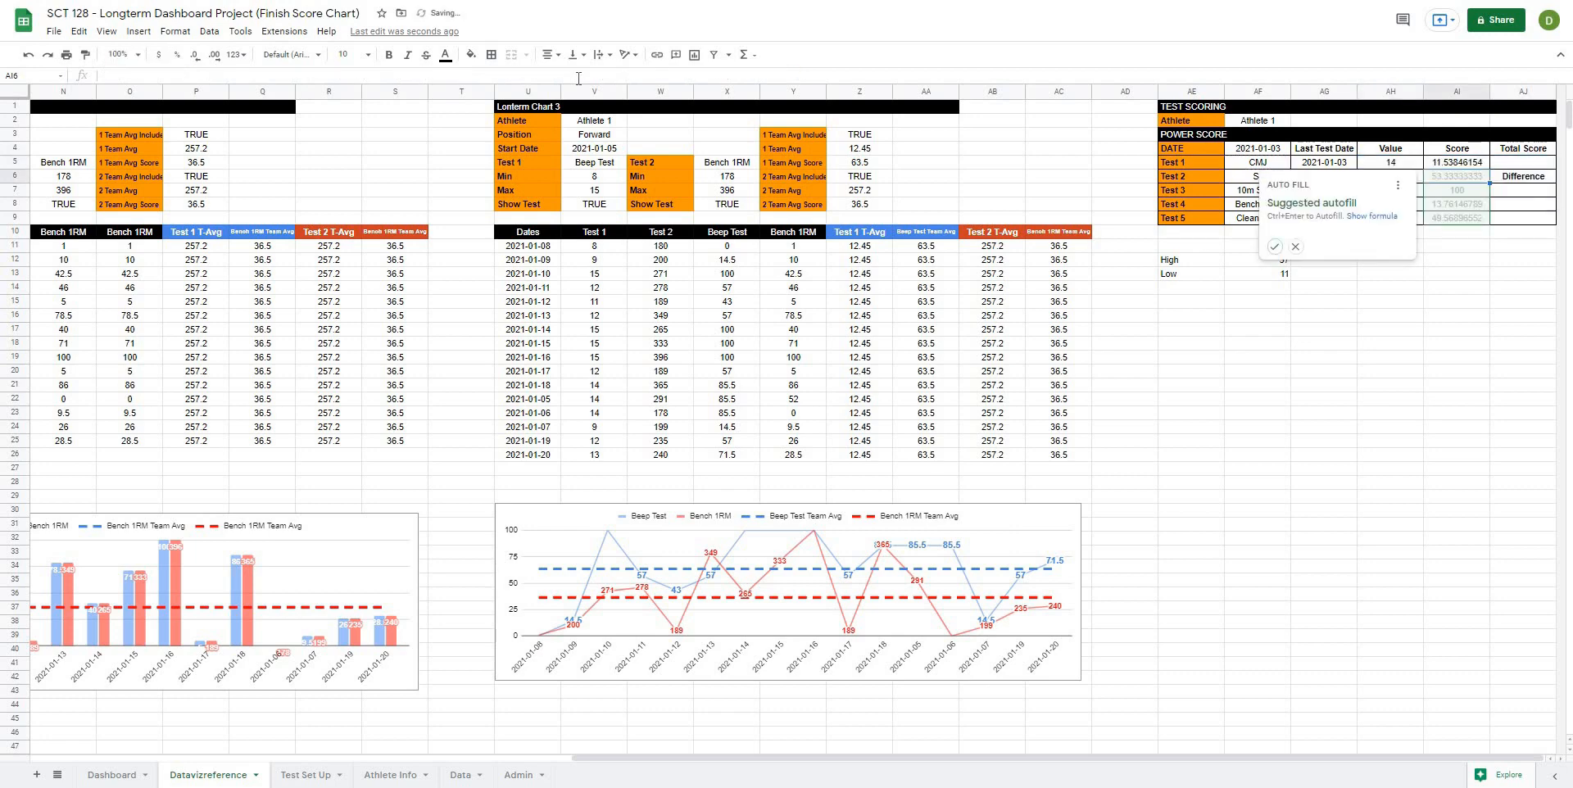
click(1297, 248)
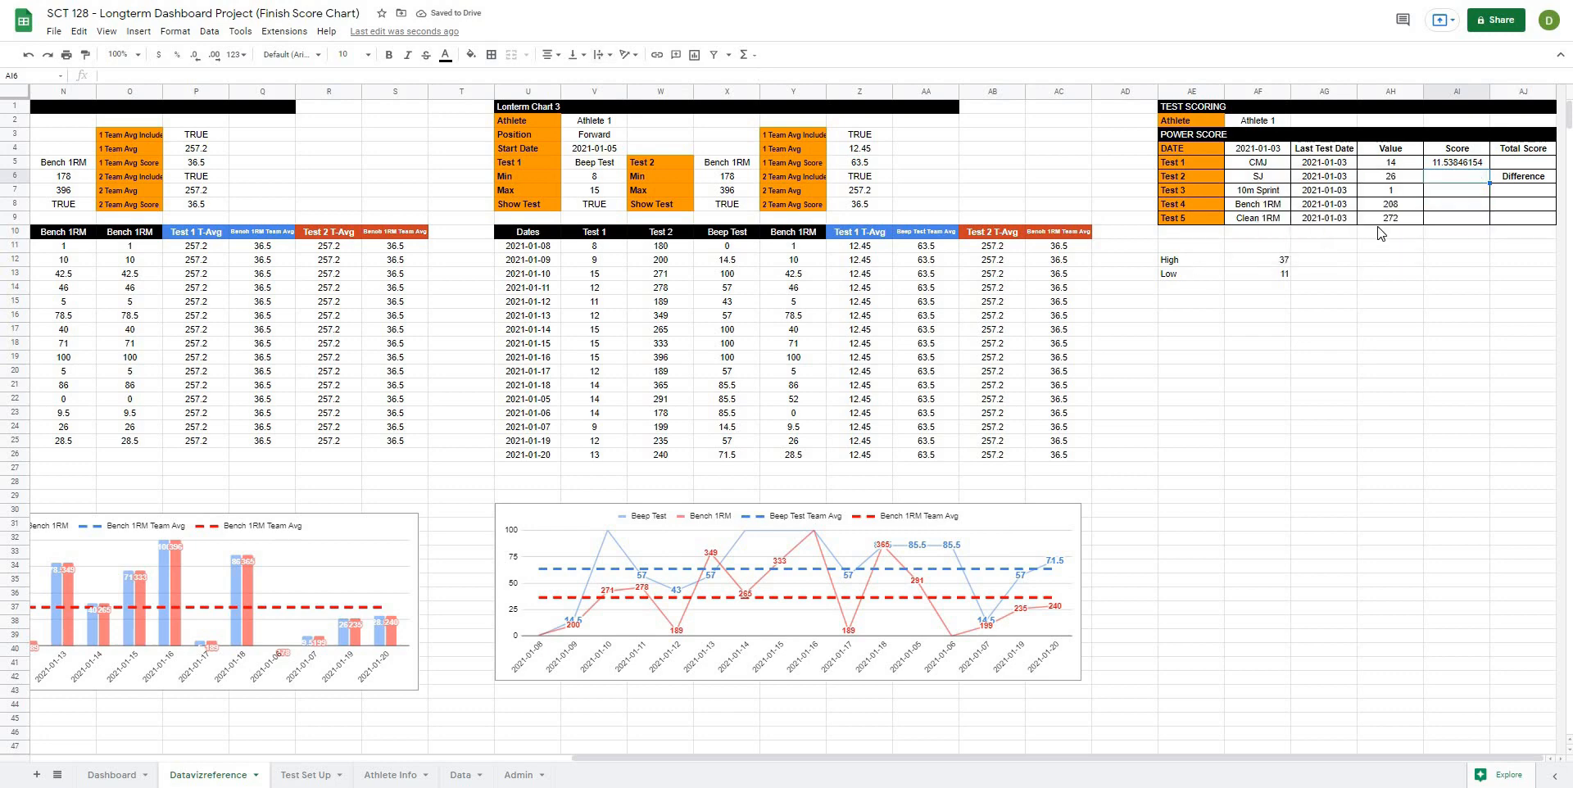
Review the references, lookups and parentheses of the Score formula in AI5.
click(1444, 166)
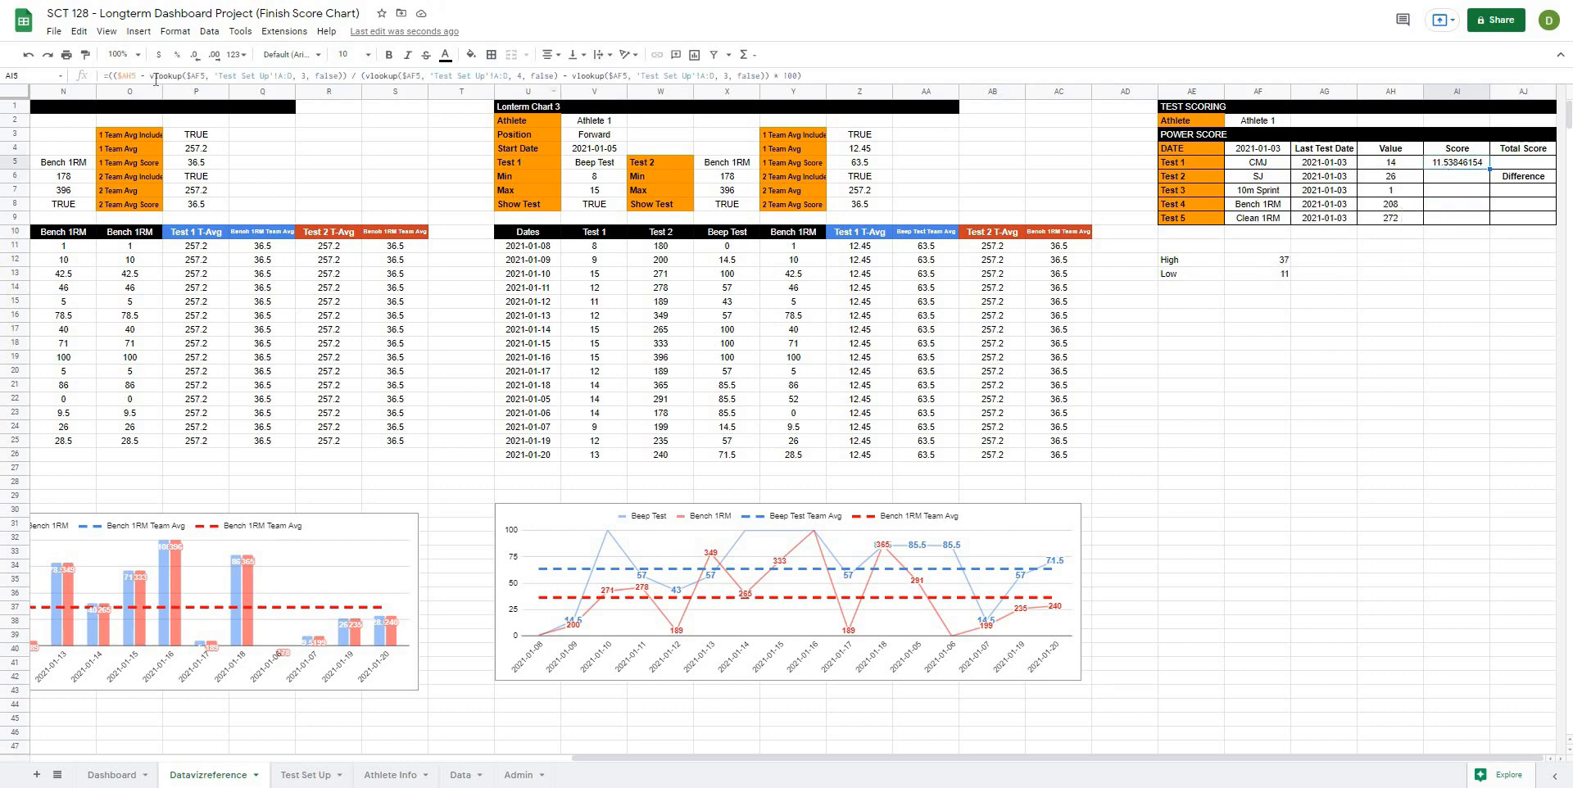
click(125, 77)
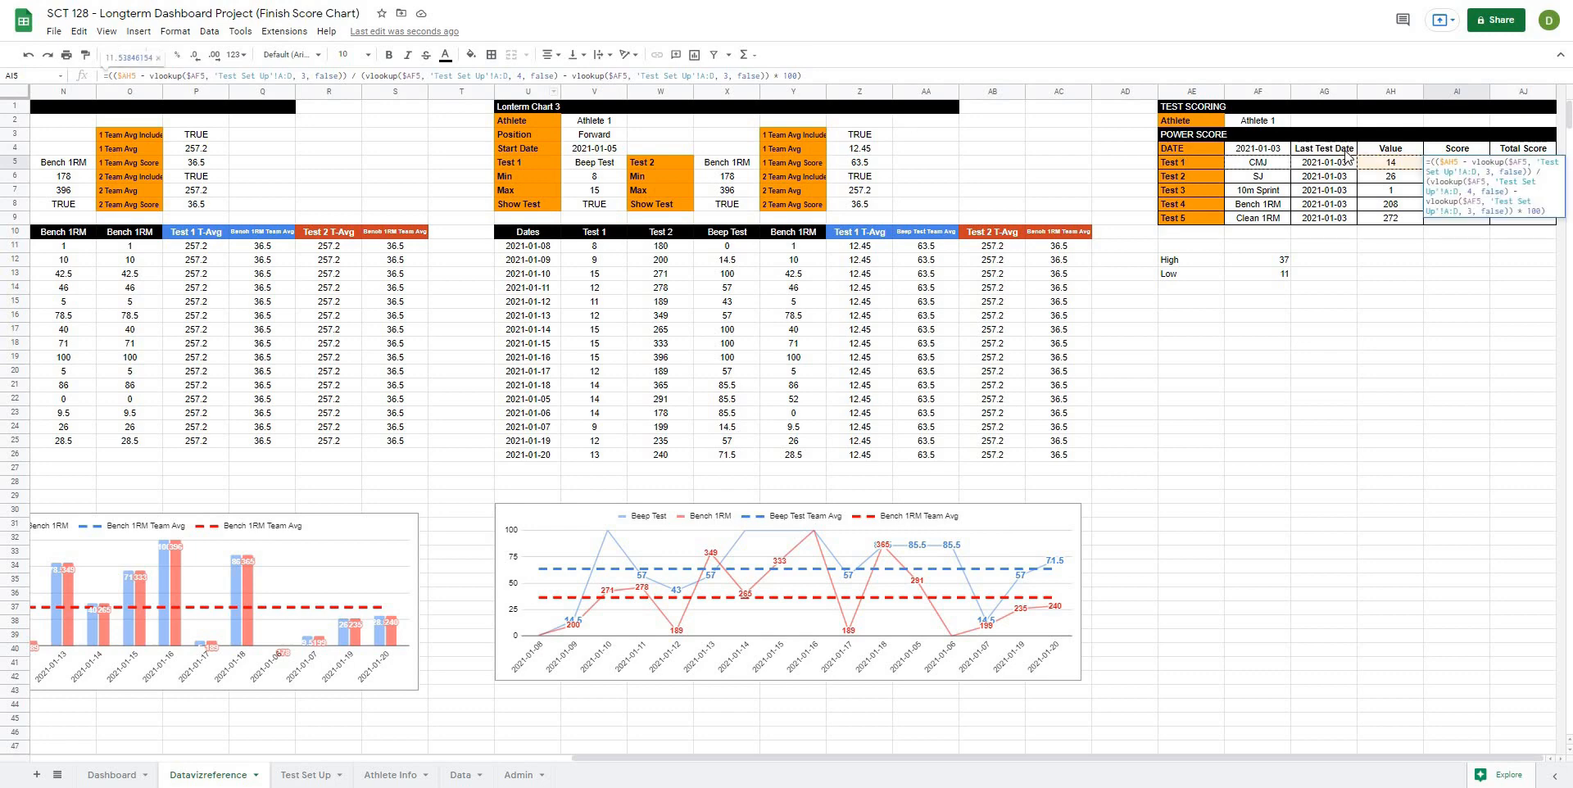
click(195, 77)
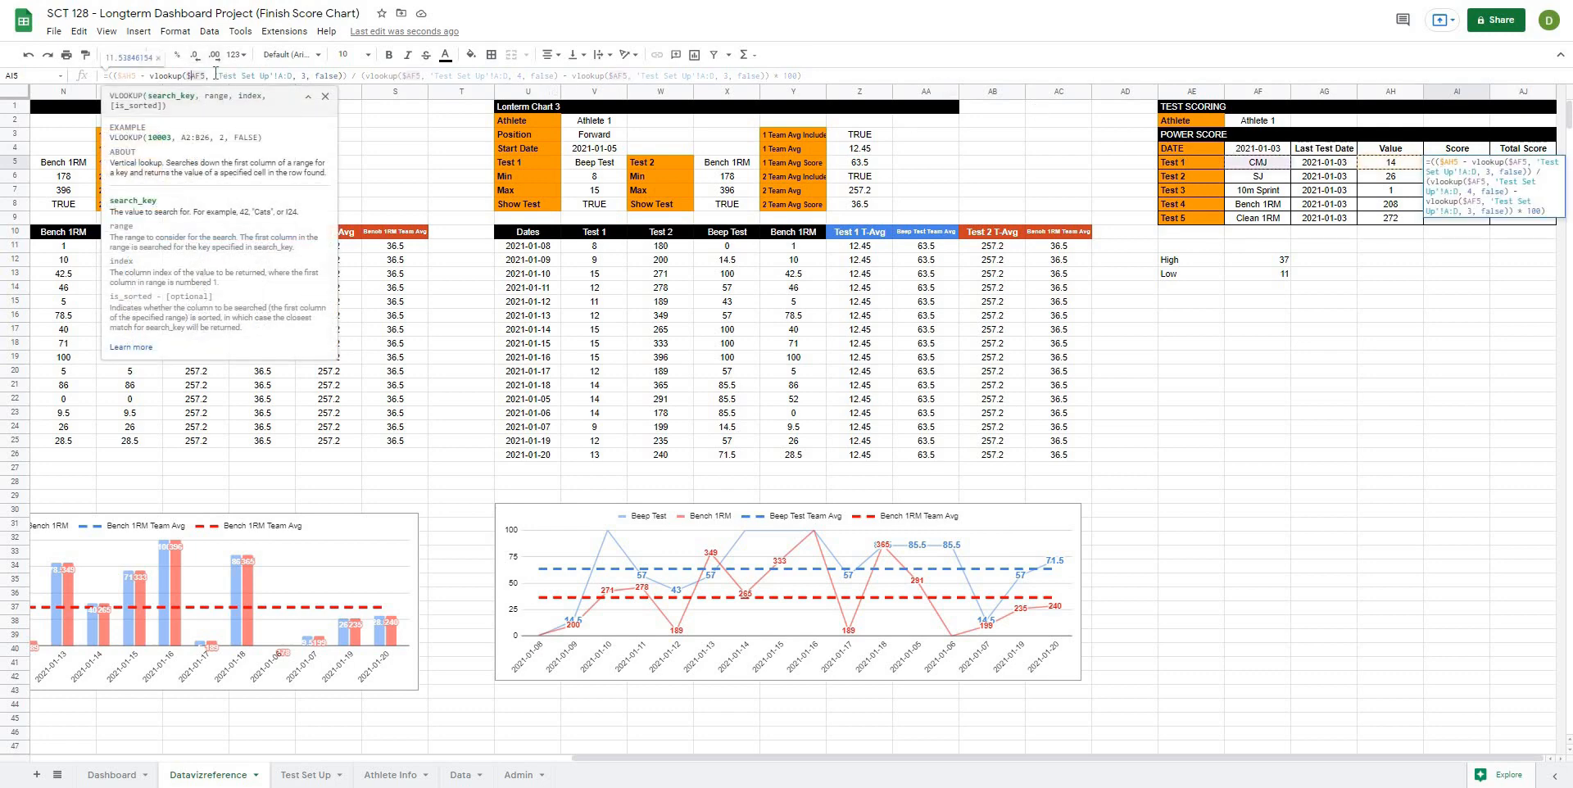
click(821, 76)
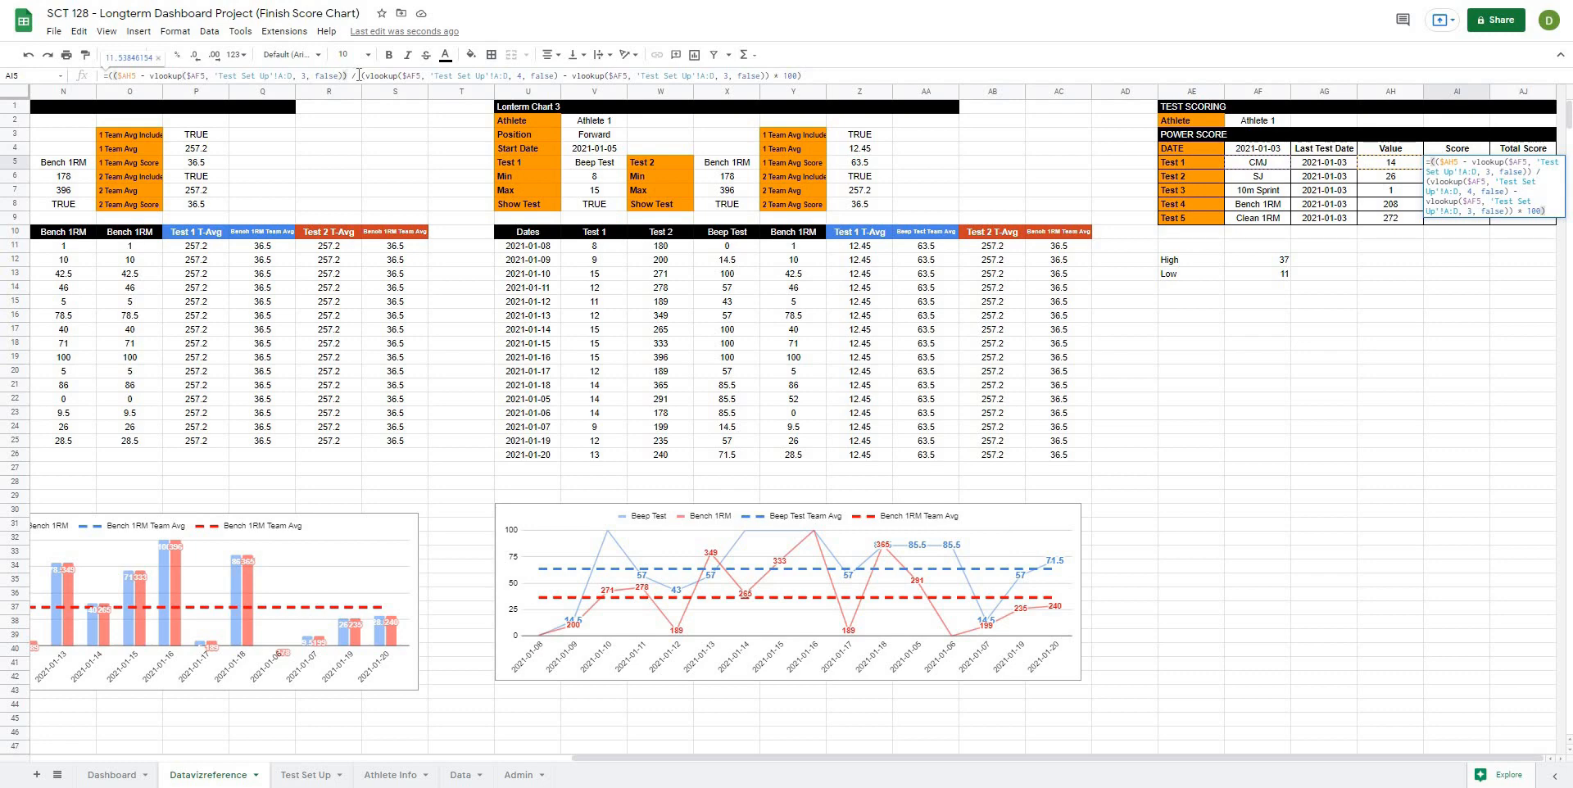
Try adding extra parentheses around the denominator of the Score formula in AI5.
click(362, 75)
text(()
click(767, 76)
text())
click(810, 75)
click(774, 75)
text())
click(850, 75)
key(BackSpace)
key(Return)
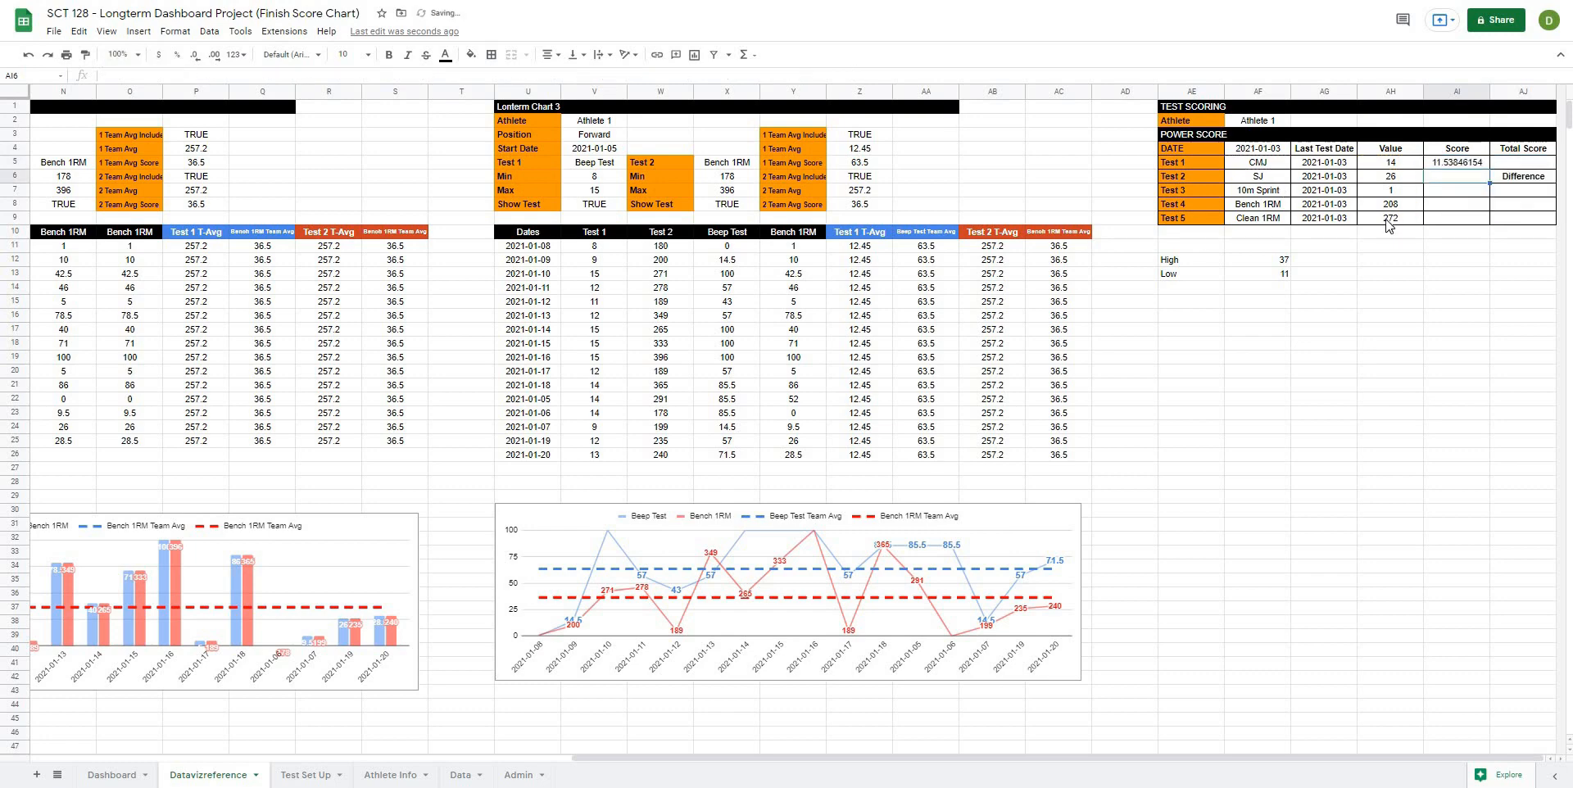
Fill the Score formula from AI5 down through AI9 for all five tests and check the 10m Sprint value in AH7.
click(1479, 163)
drag(1489, 168, 1479, 224)
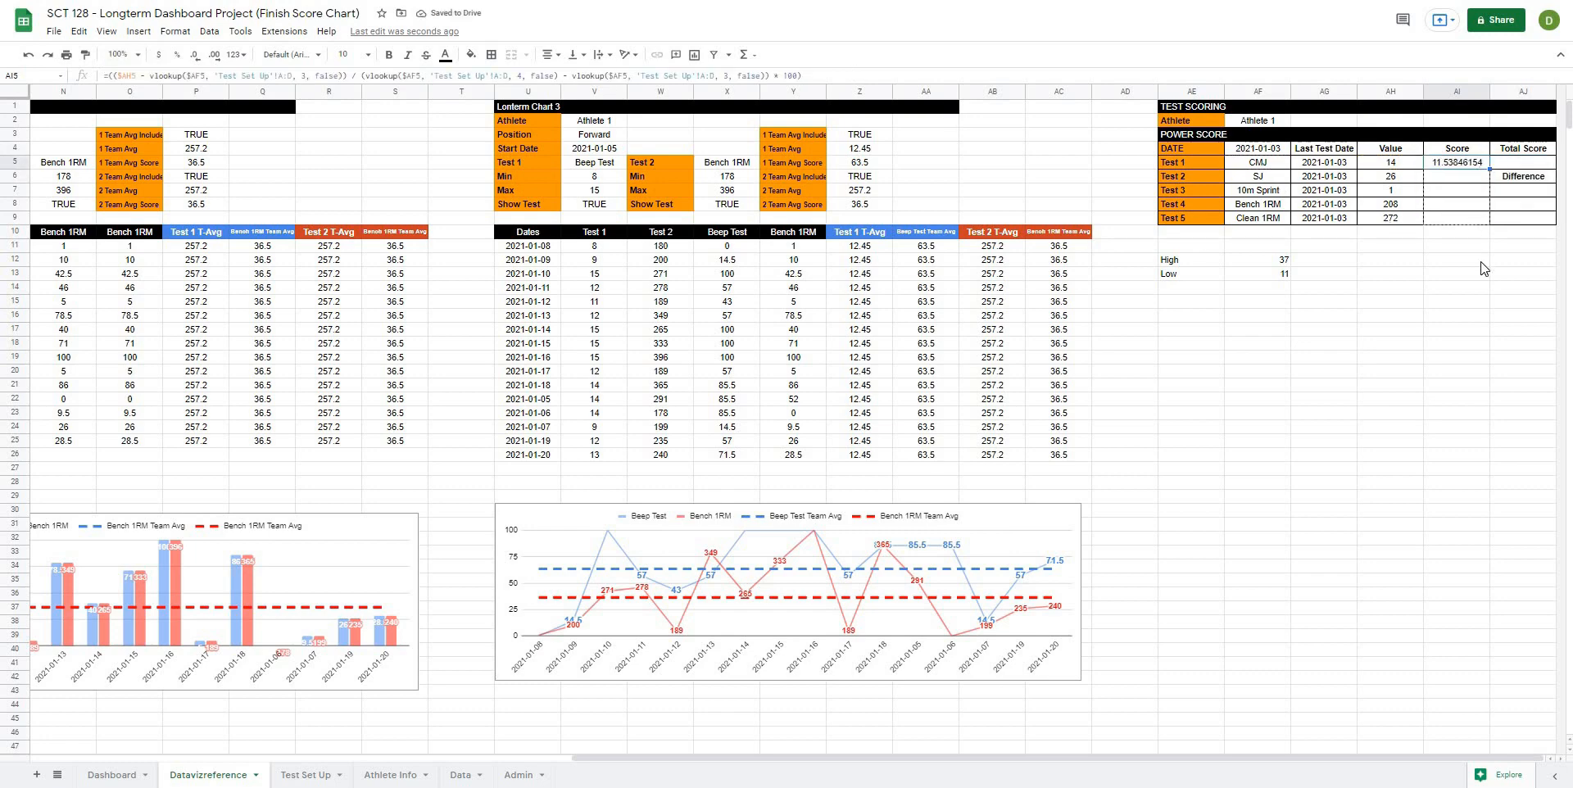
click(1480, 262)
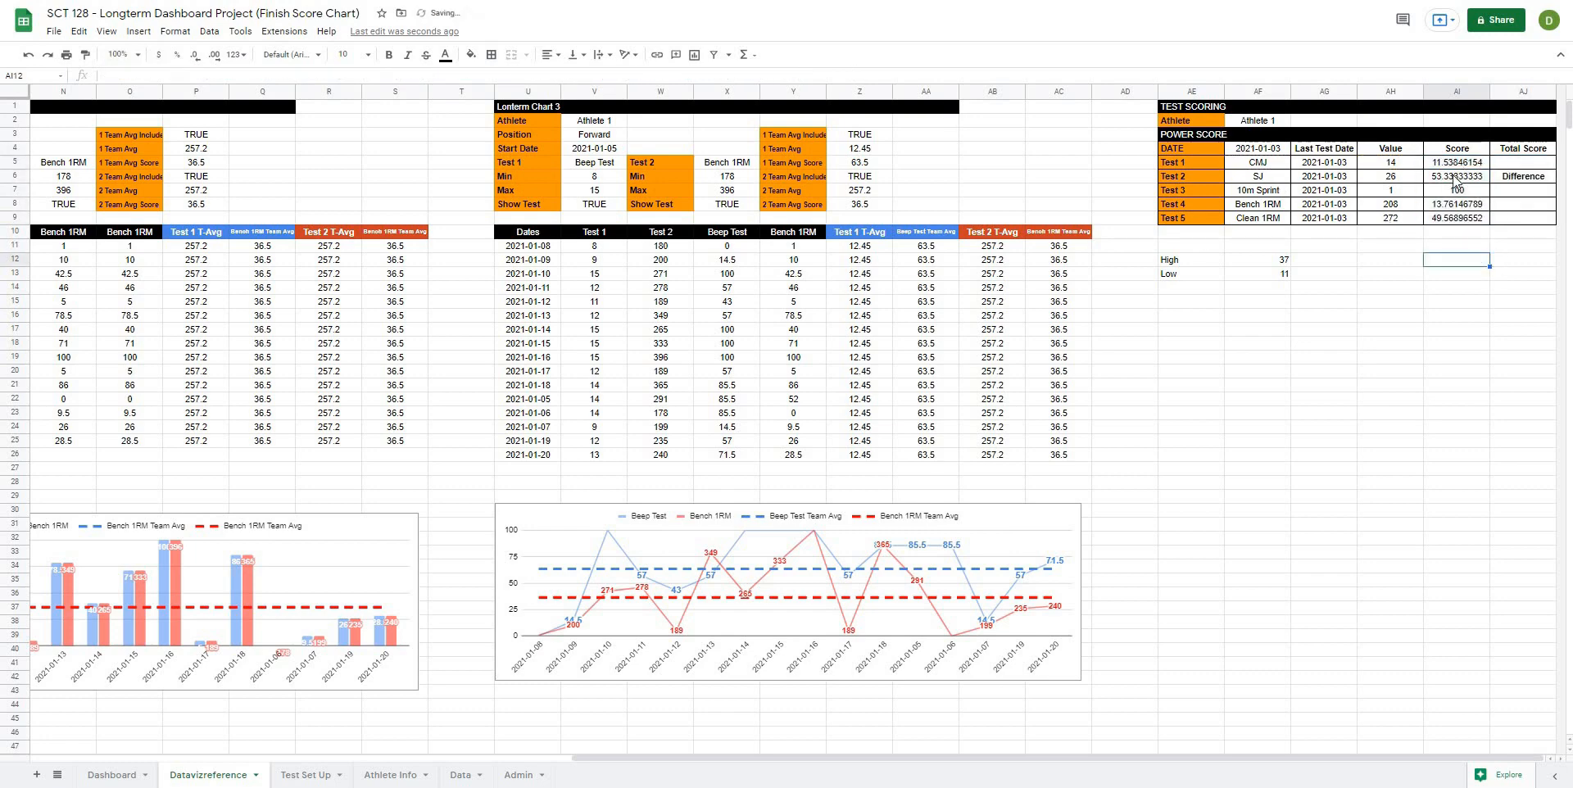
click(1408, 194)
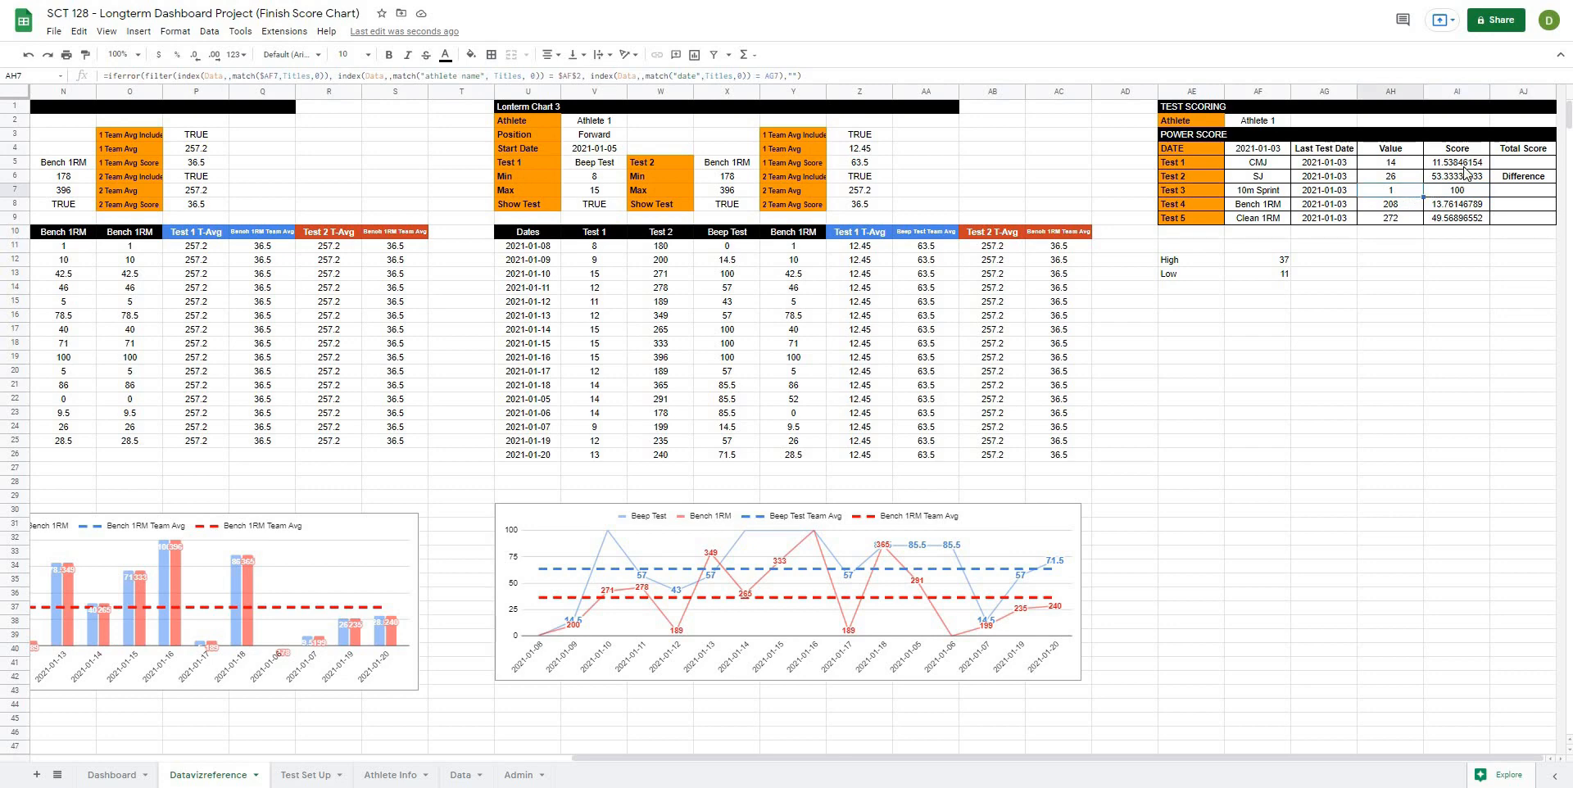
Format the Score values in AI5:AI9 to show one decimal place.
drag(1463, 163, 1459, 218)
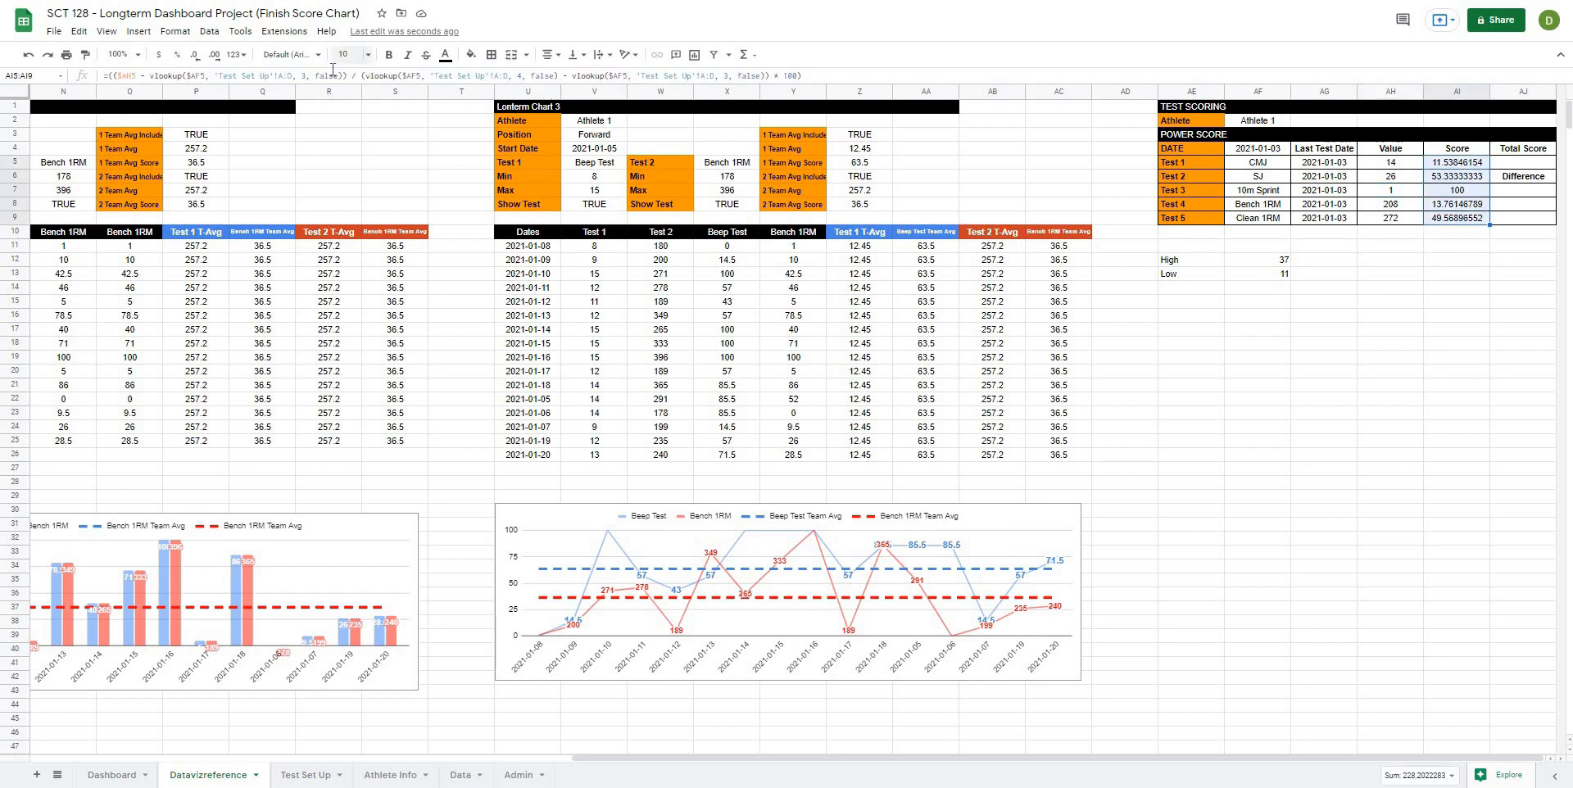
click(196, 55)
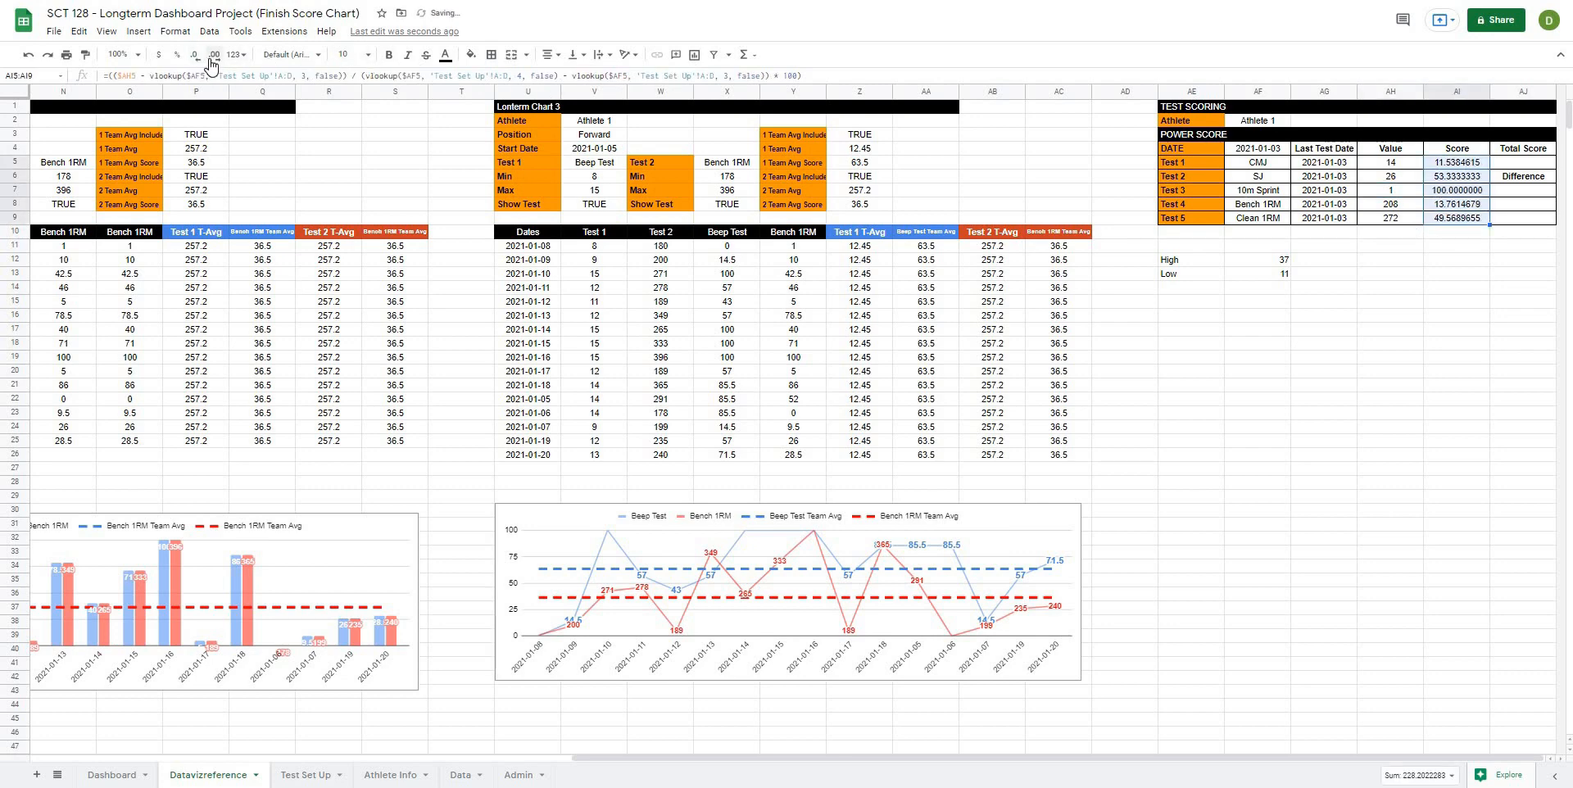
click(197, 56)
click(196, 55)
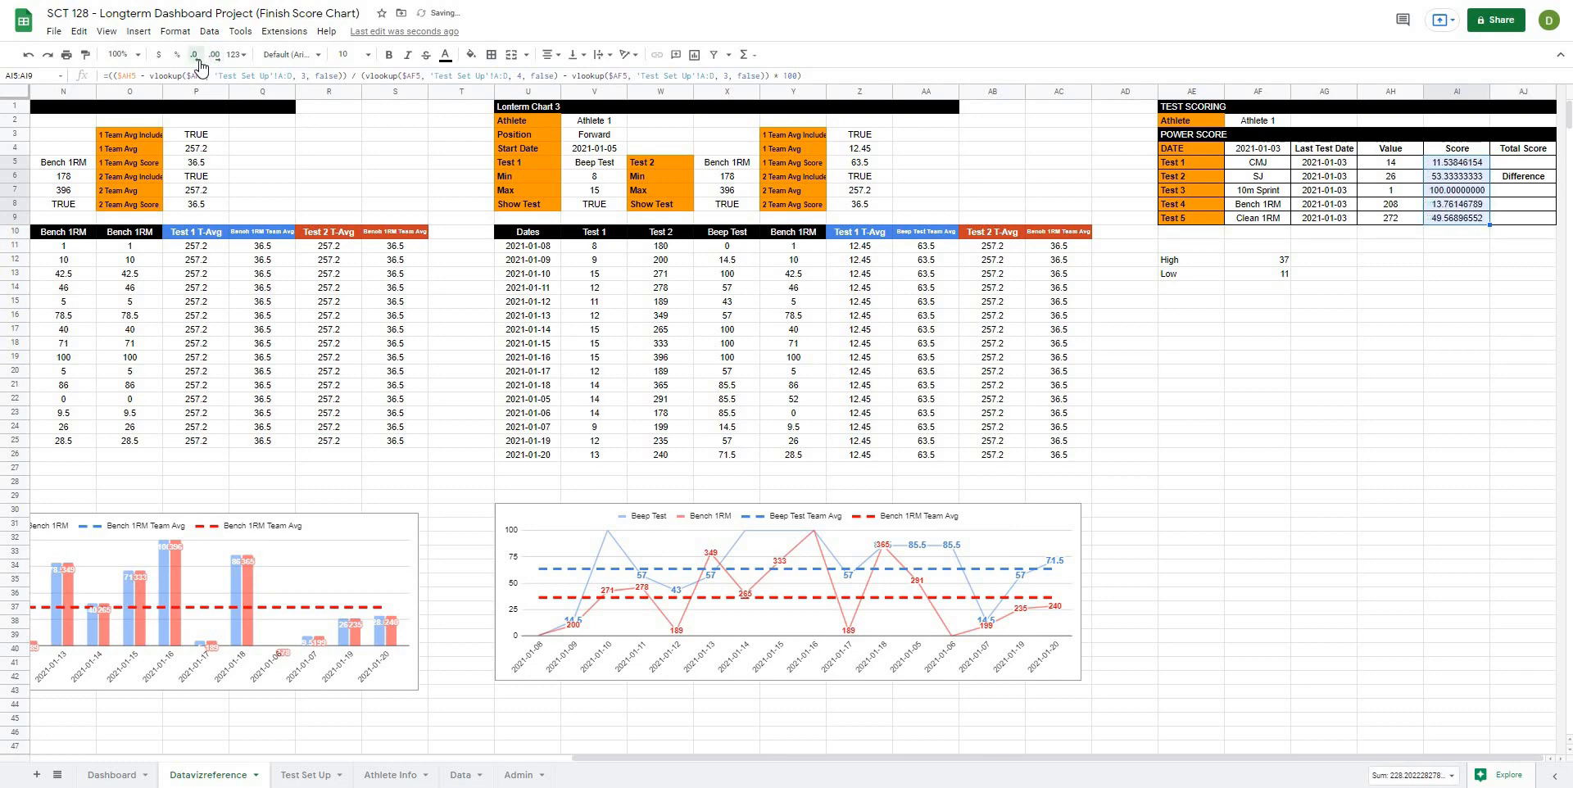
click(196, 56)
click(197, 56)
click(197, 56)
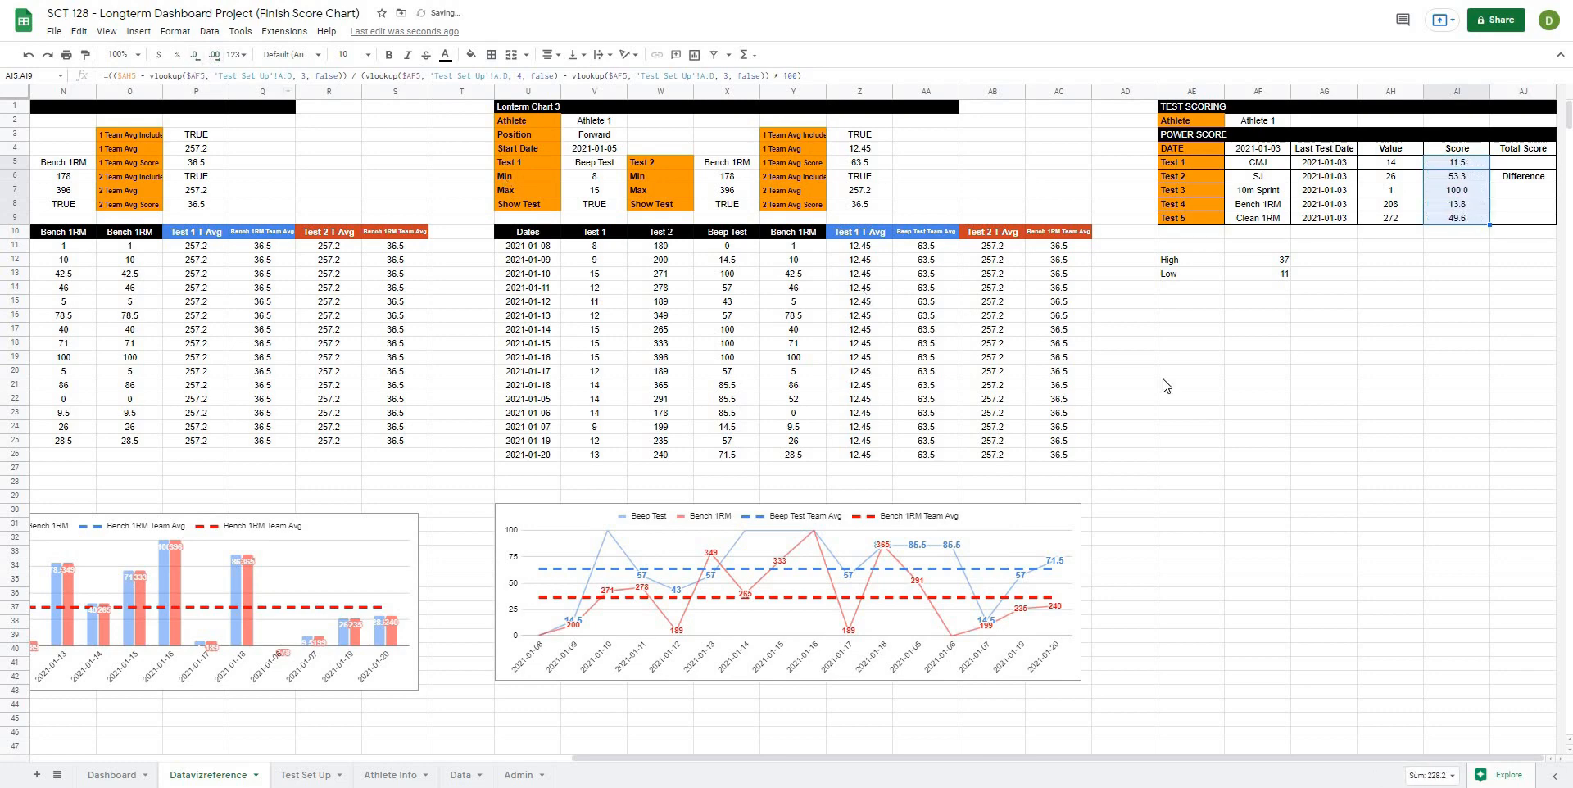
click(1457, 302)
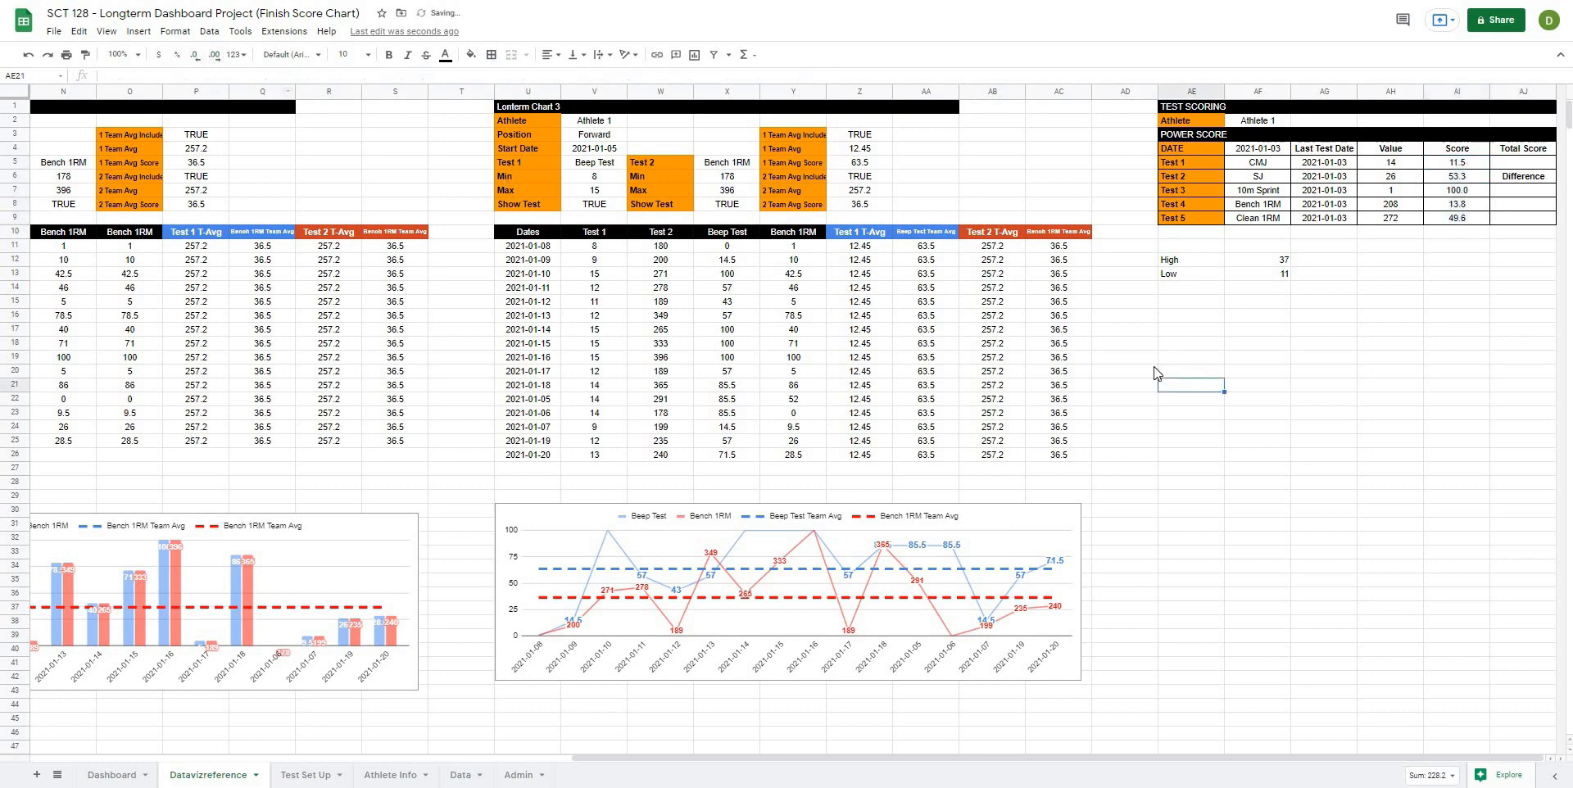
Start the Total Score formula in AJ5 as the AVERAGE of the five test scores in AI5:AI9.
click(1510, 163)
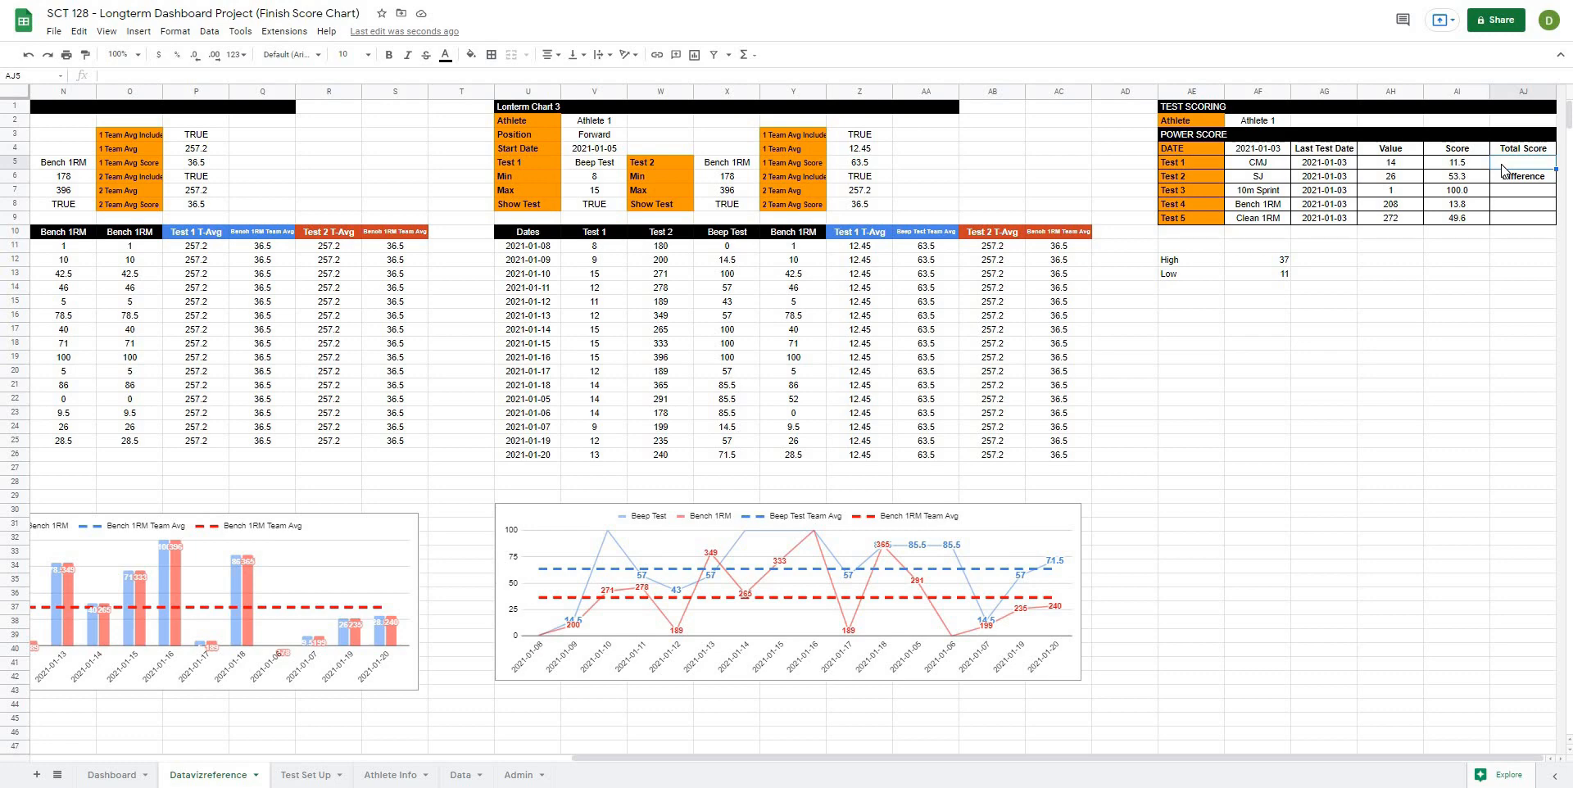
text(=averag)
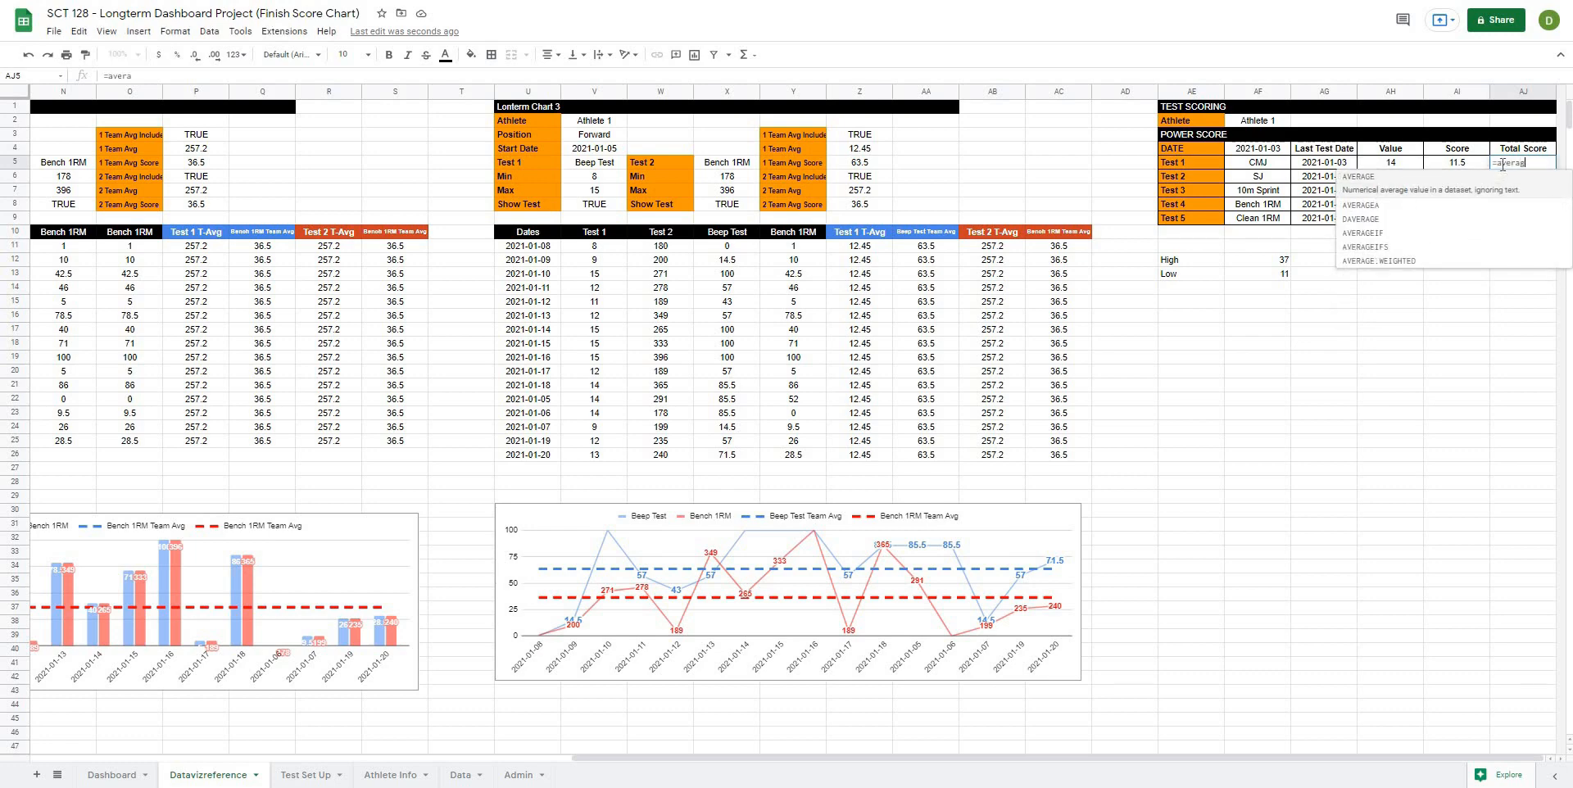
text(e()
drag(1481, 166, 1473, 226)
text())
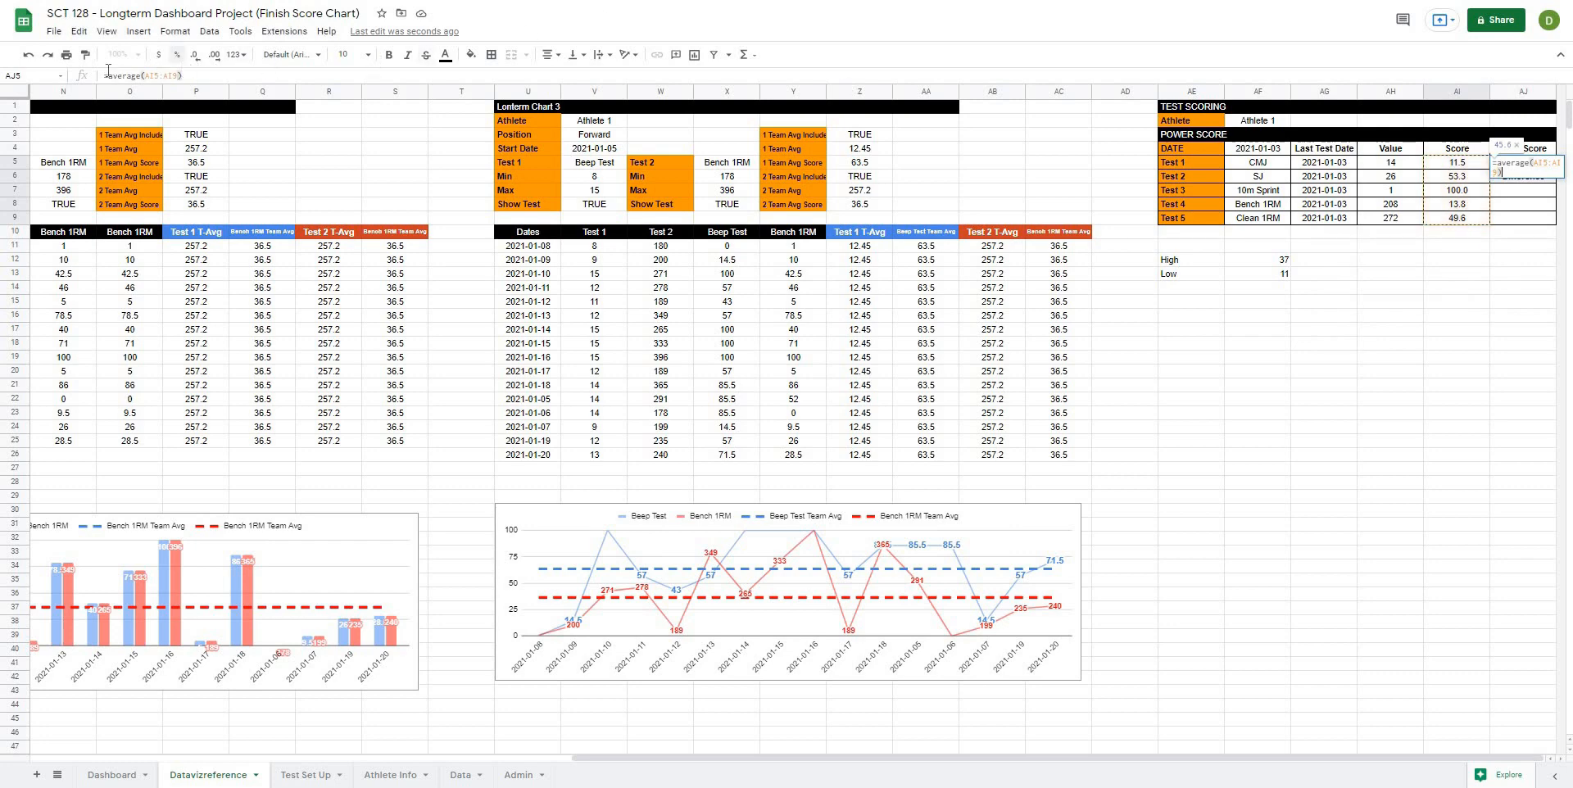
Wrap the AVERAGE in AJ5 in MROUND with a factor of 0.5 and enter the formula.
click(127, 75)
text(mround()
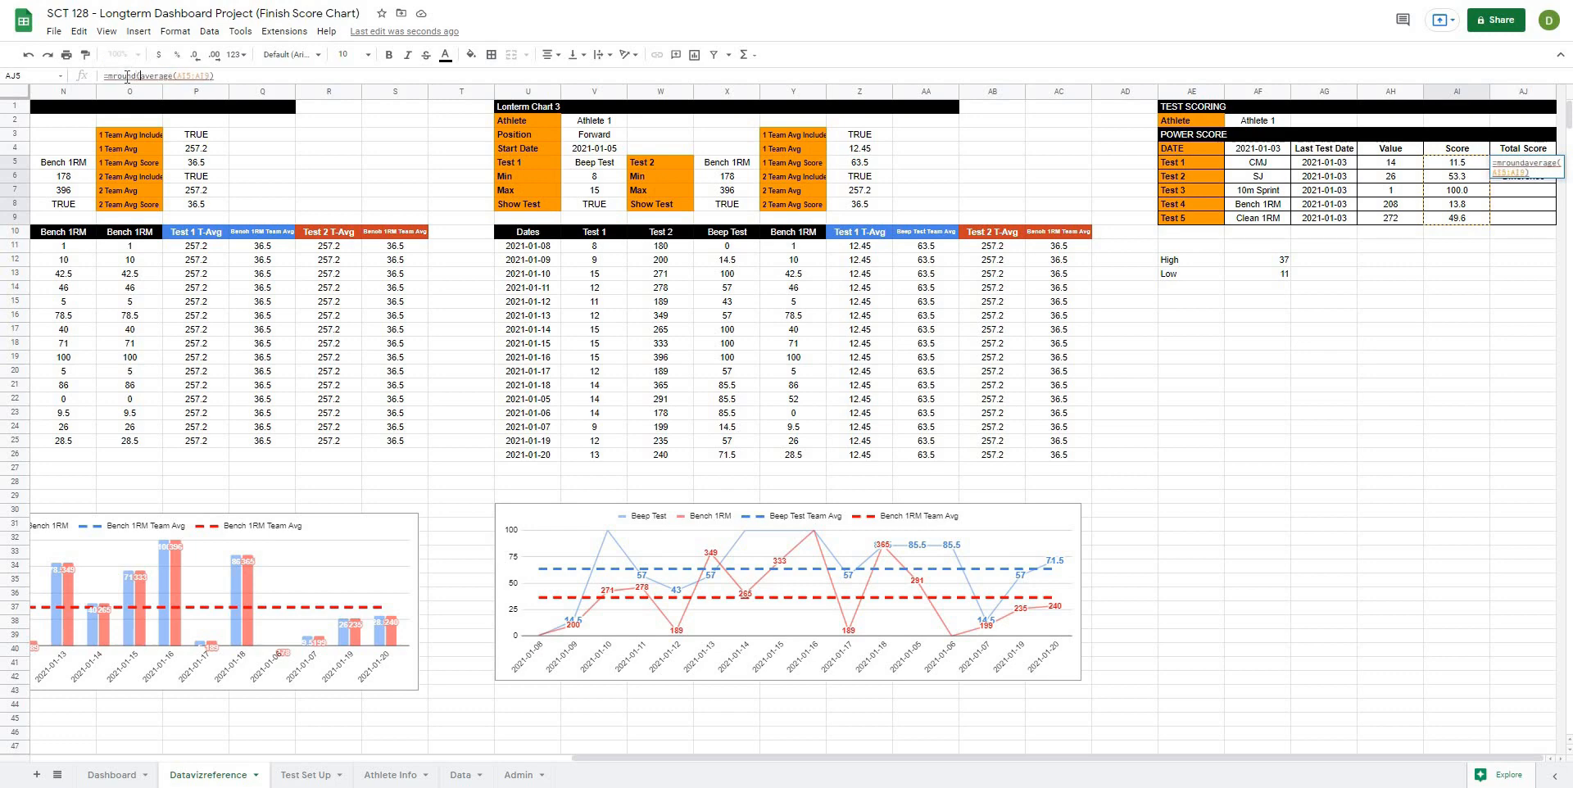
click(226, 76)
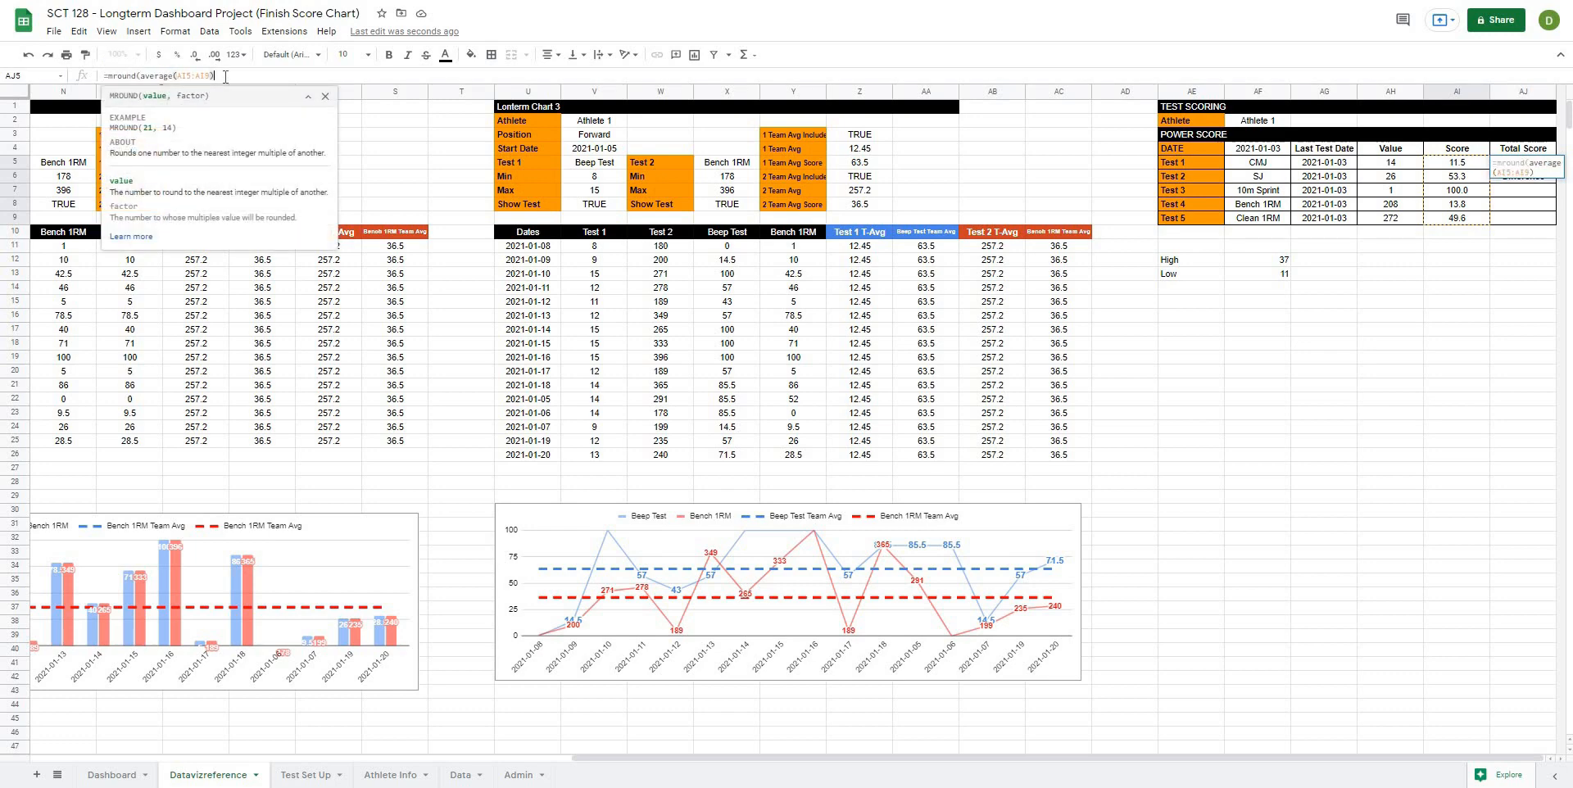
text(, 0)
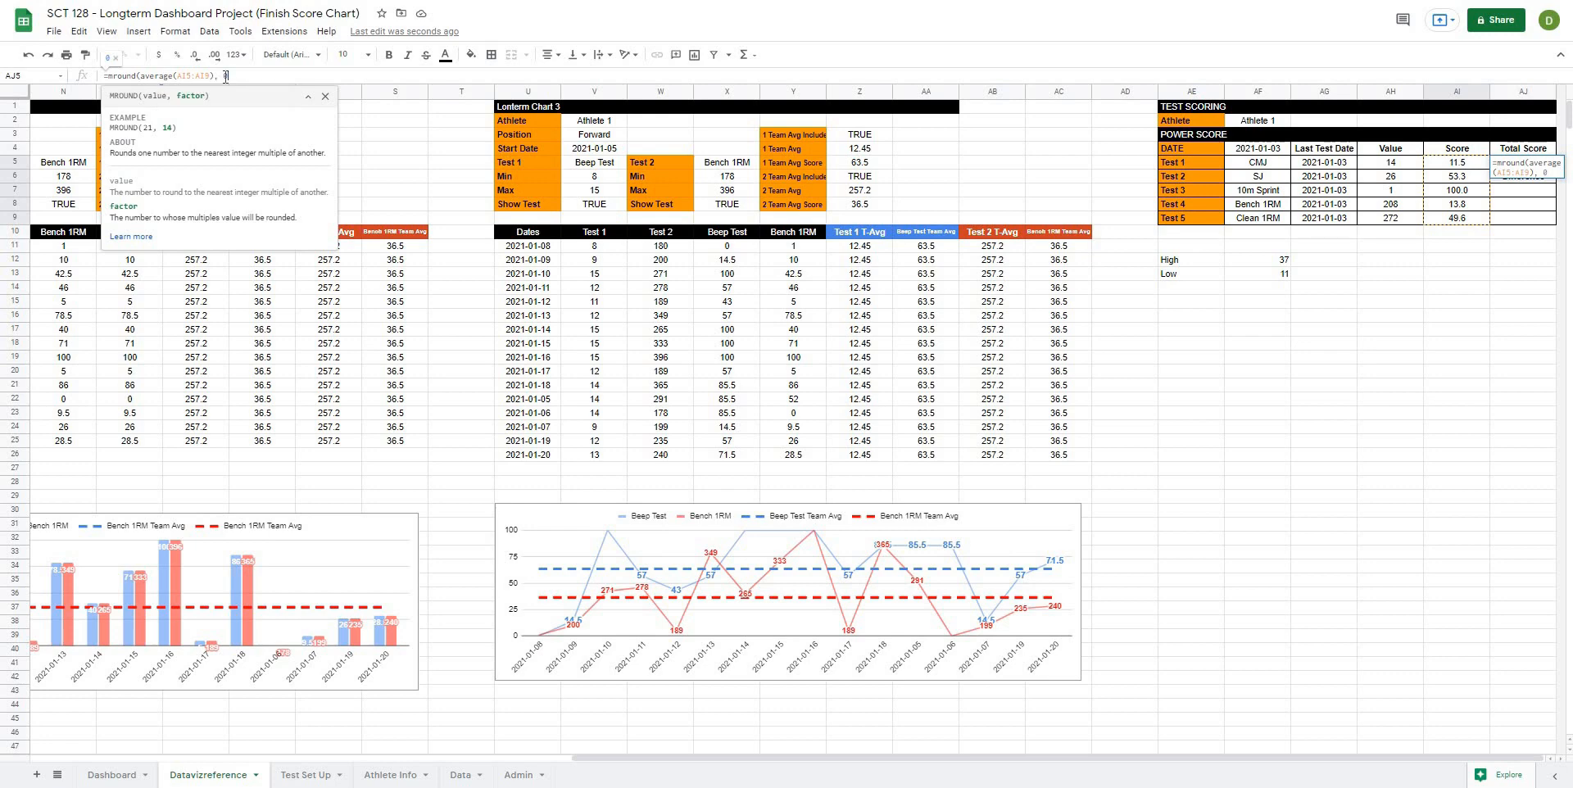
text(.5))
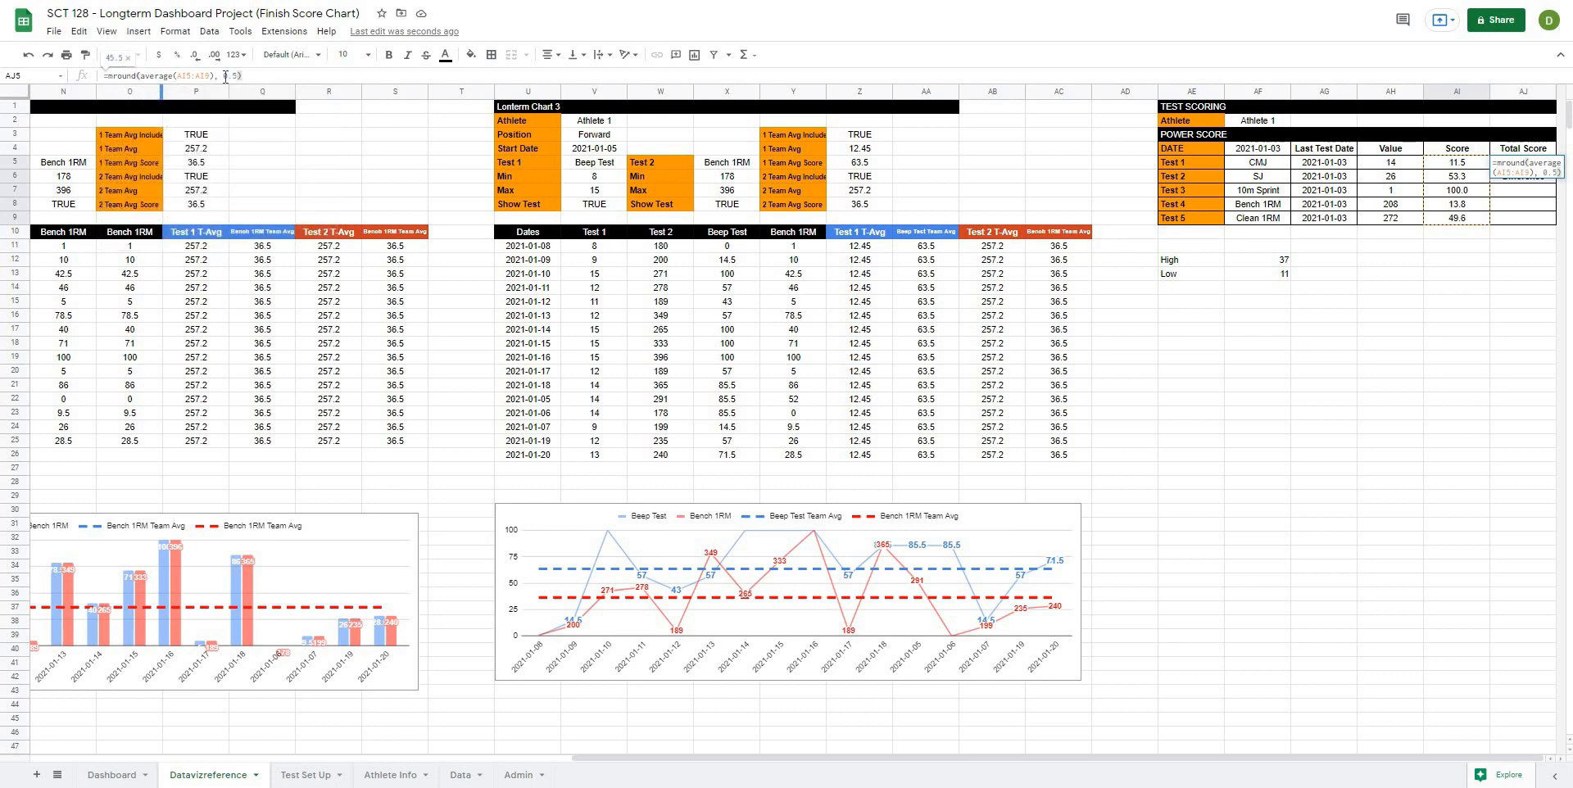
key(Return)
Enter a Difference formula in AJ7 that subtracts the Total Score in AJ5 from 100.
click(1511, 197)
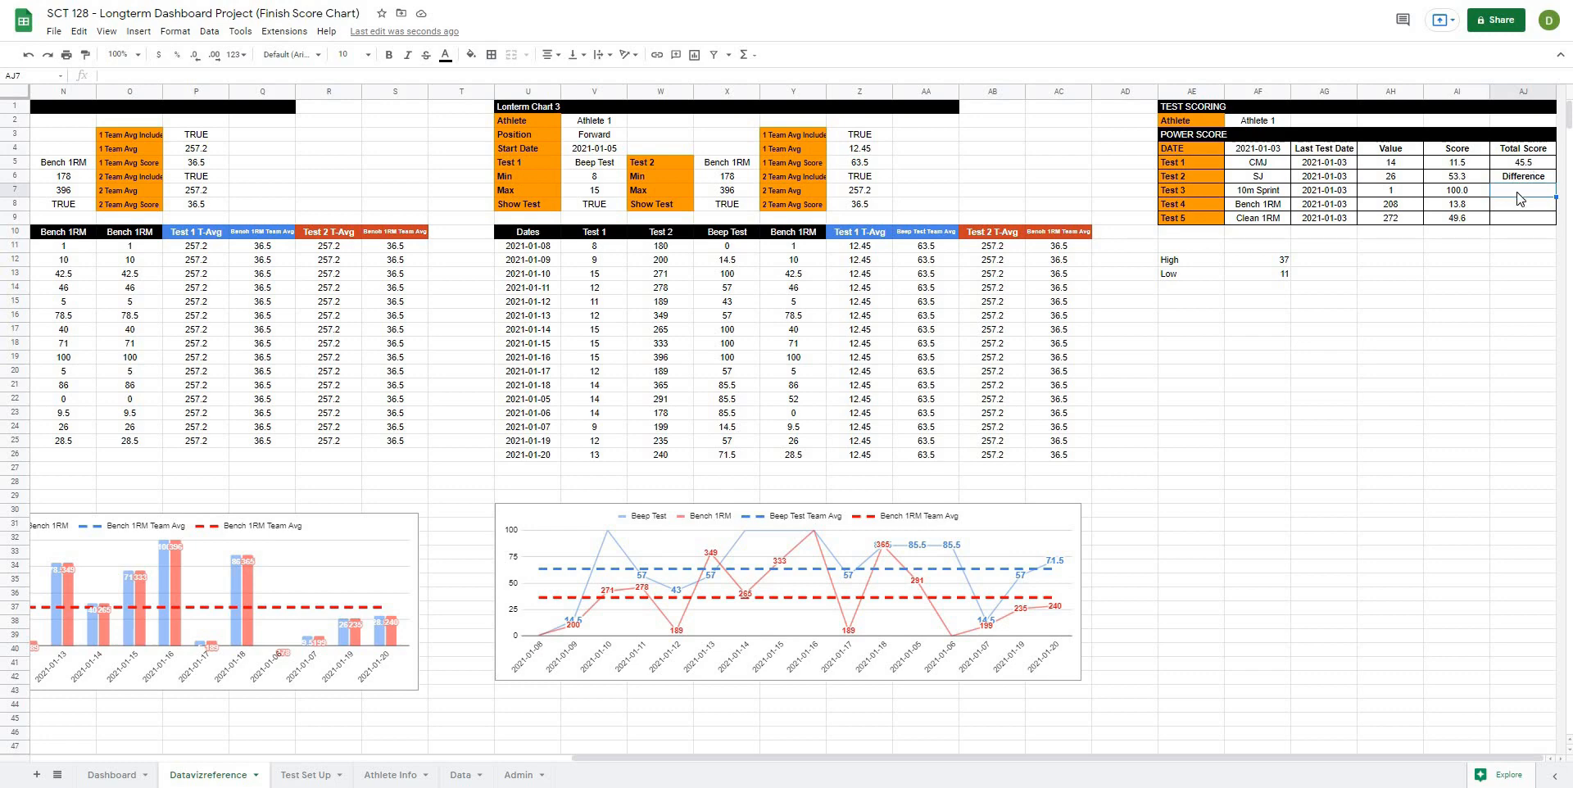
text(=100 -)
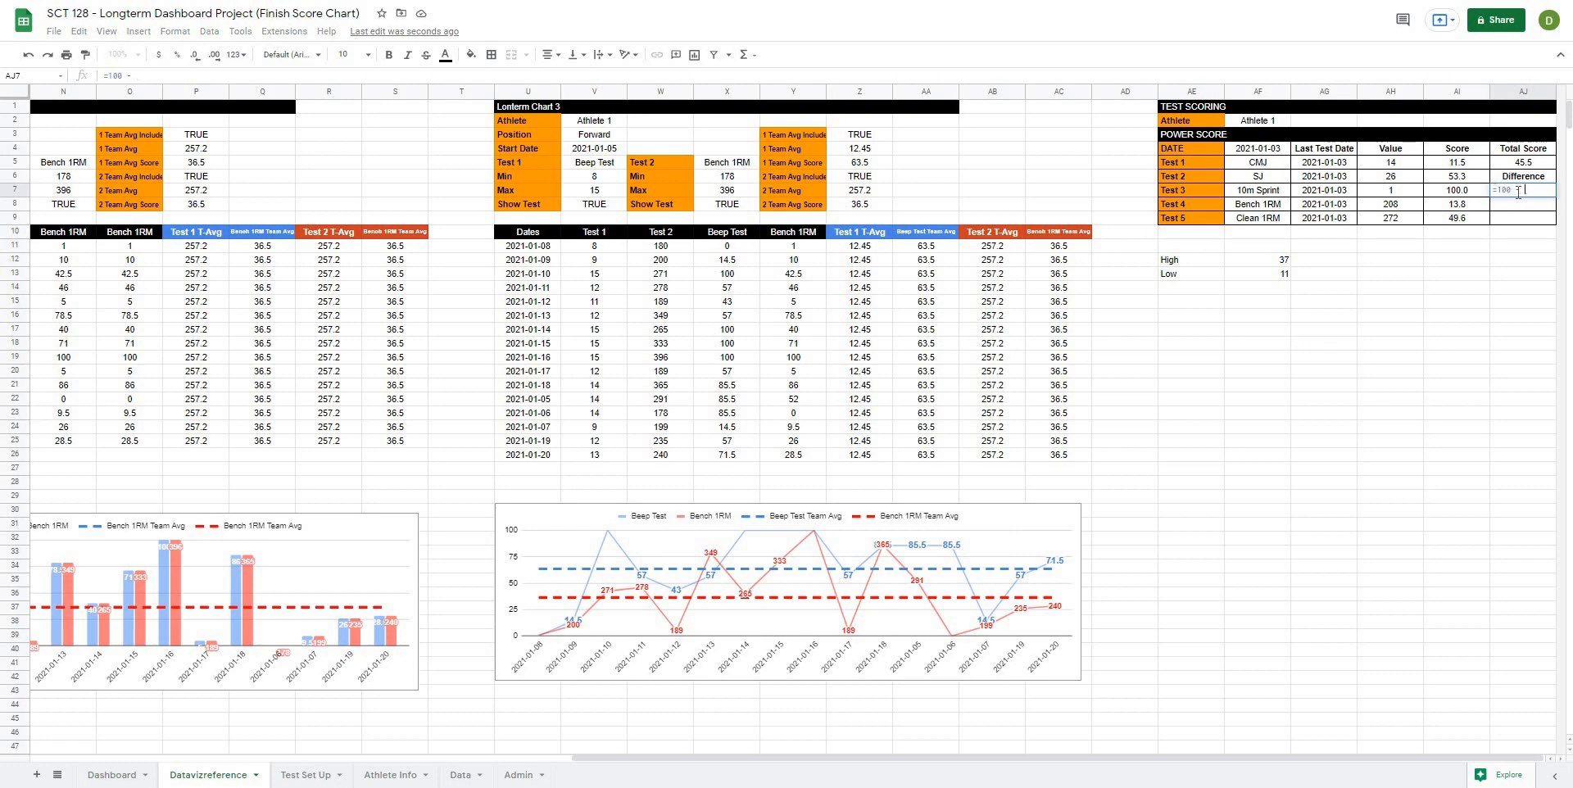
click(1528, 164)
key(Return)
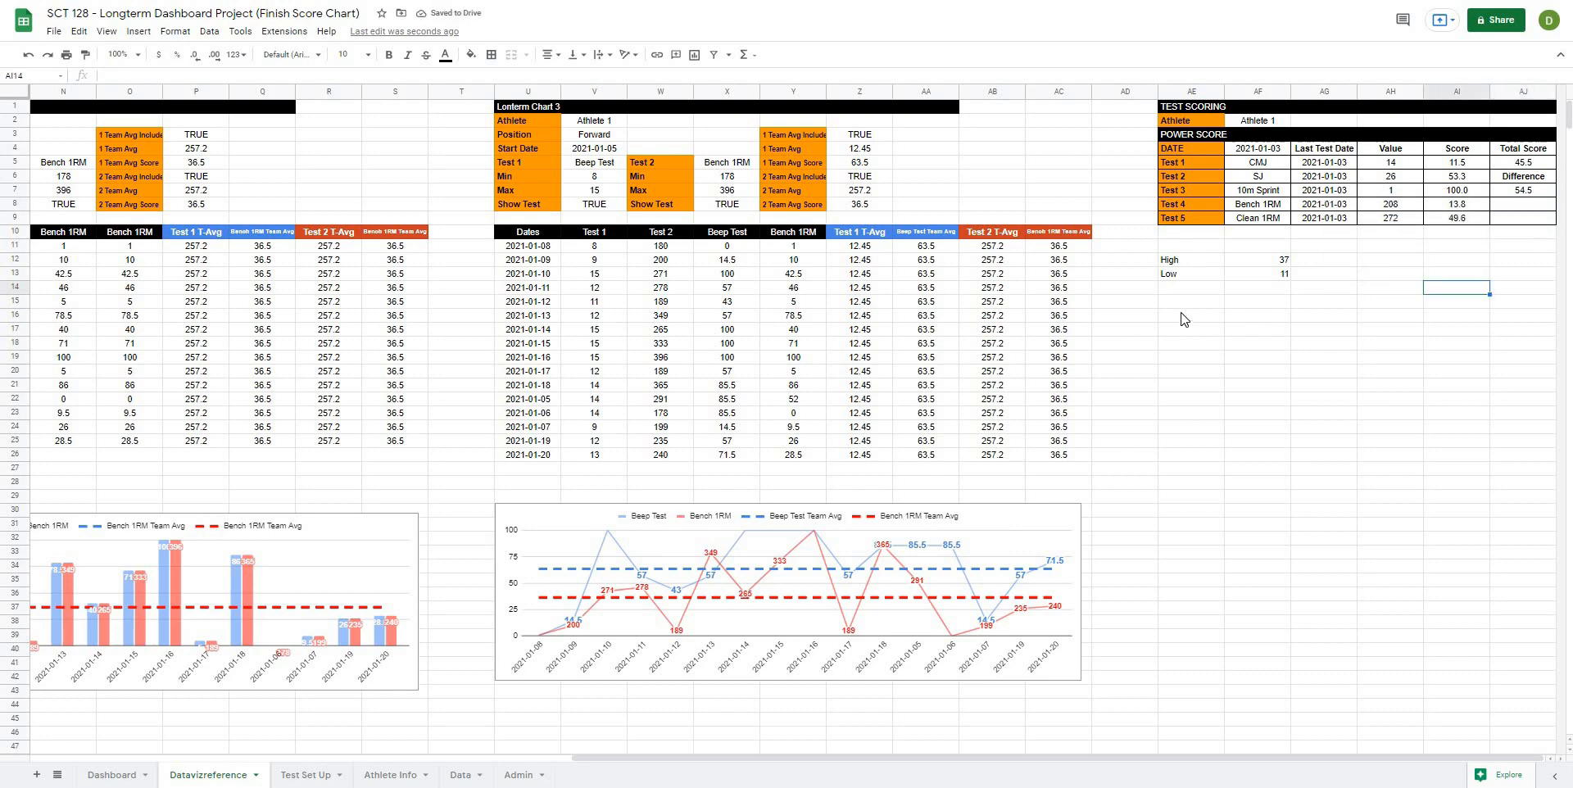
Clear the High and Low helper cells below the Power Score table, using the range AD11:AI18.
drag(1127, 245, 1428, 347)
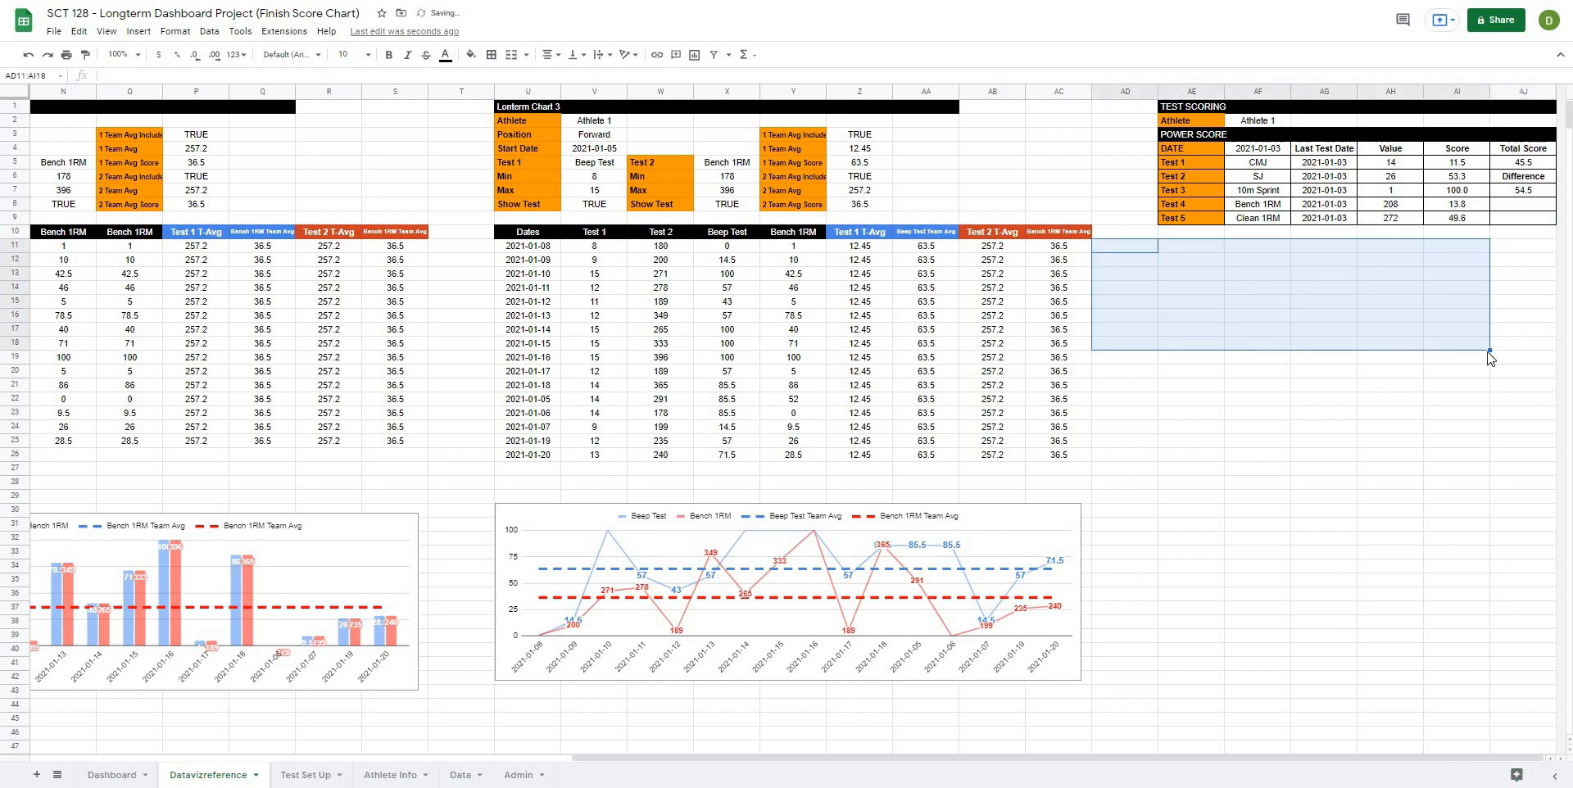
click(1456, 315)
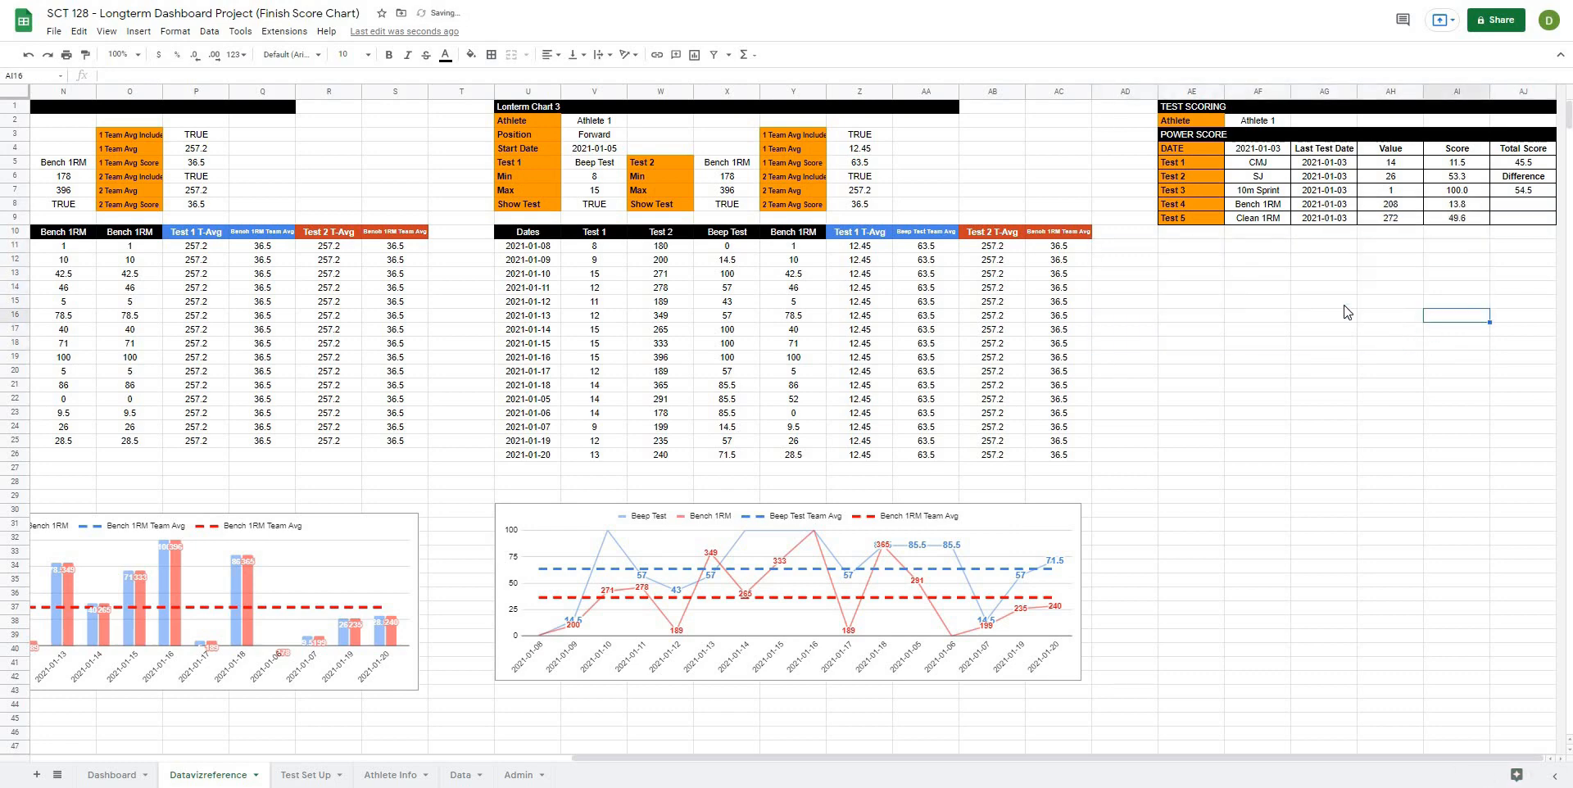
Insert a doughnut chart based on the Total Score and Difference cells AJ4:AJ7.
click(1527, 162)
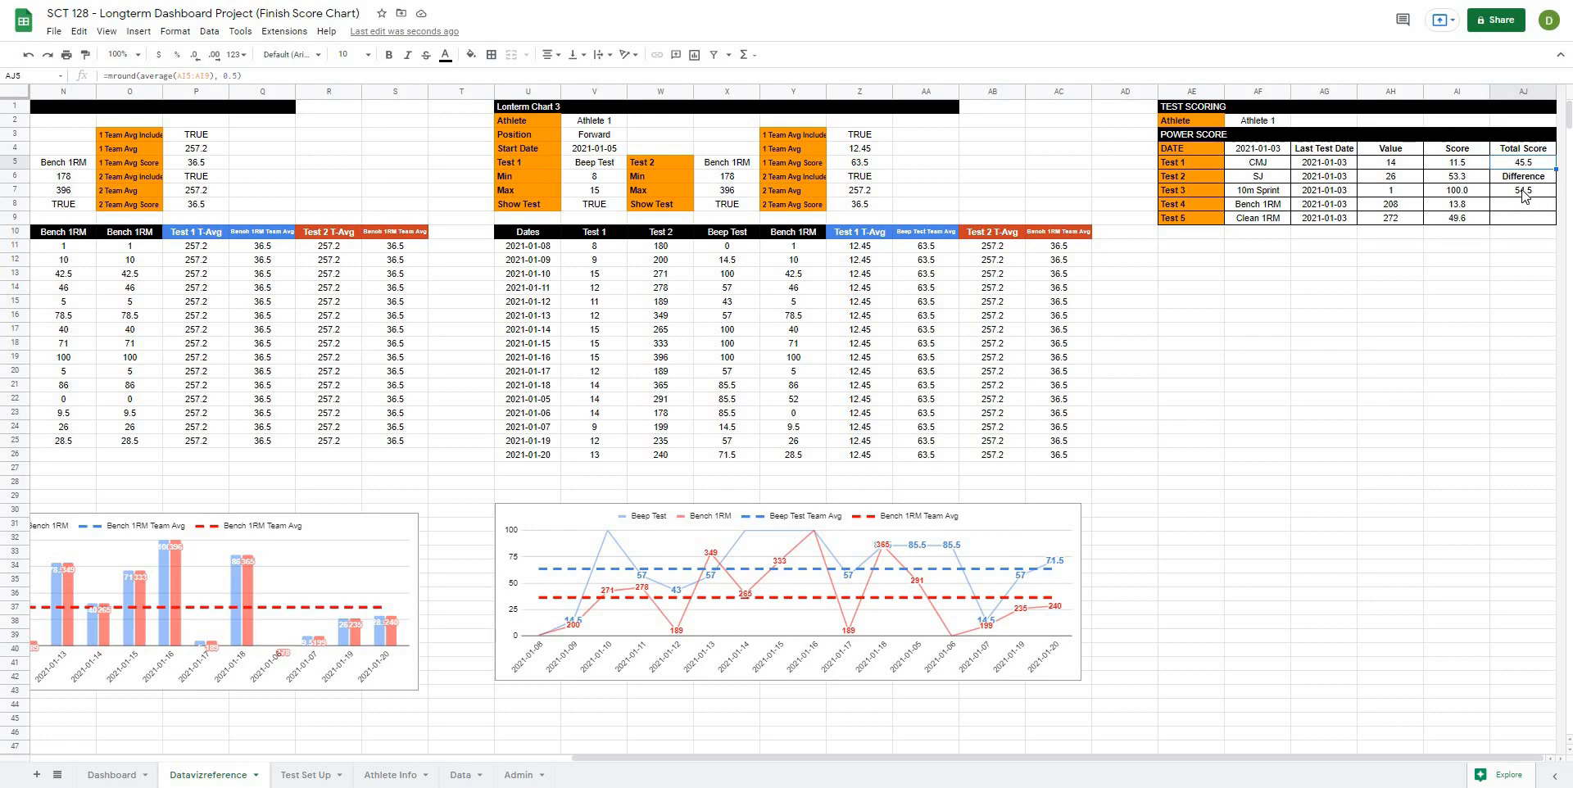
drag(1518, 152, 1514, 193)
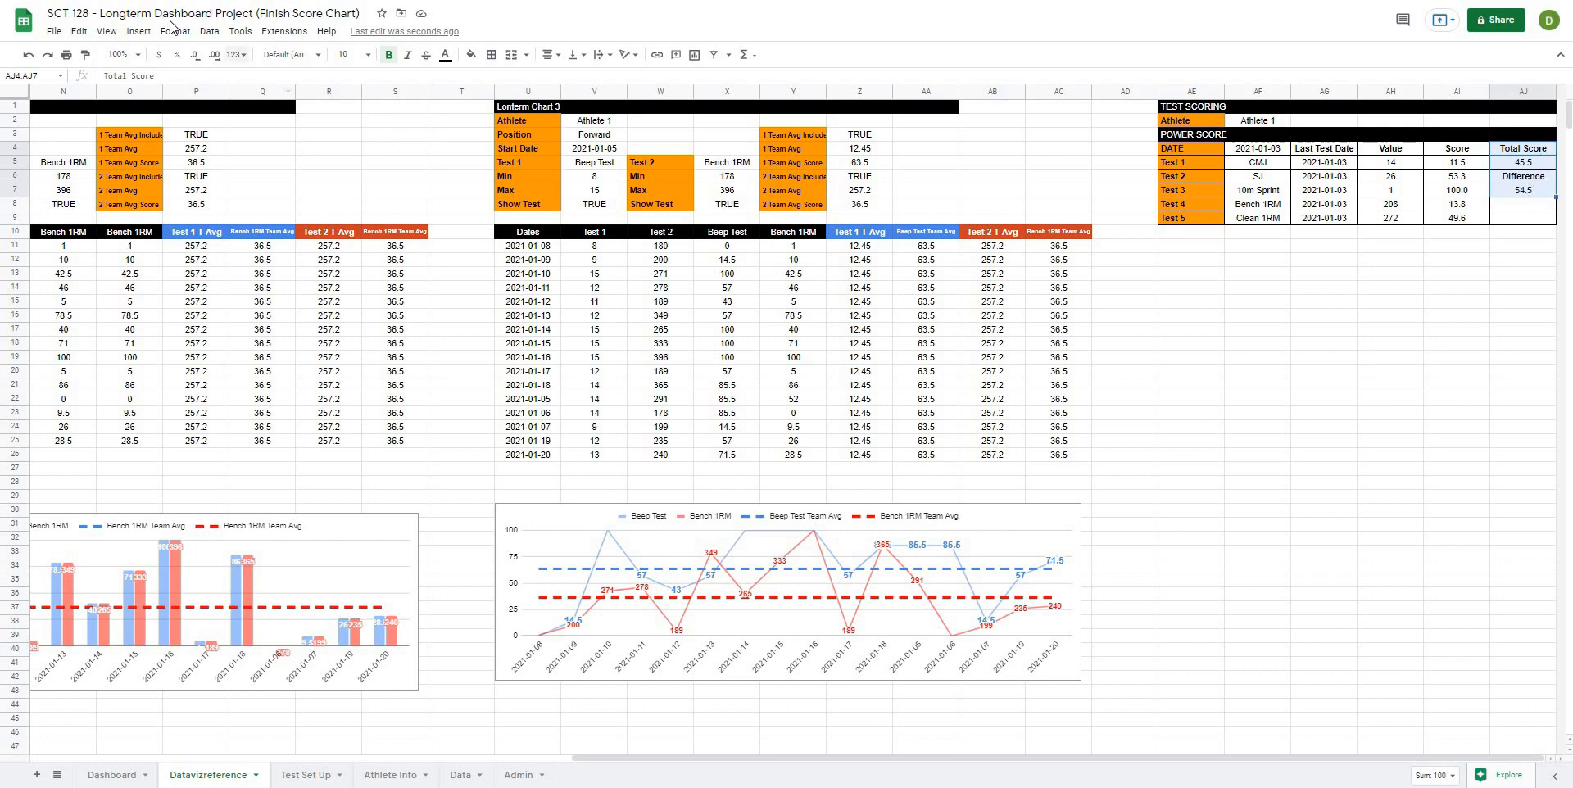
click(139, 31)
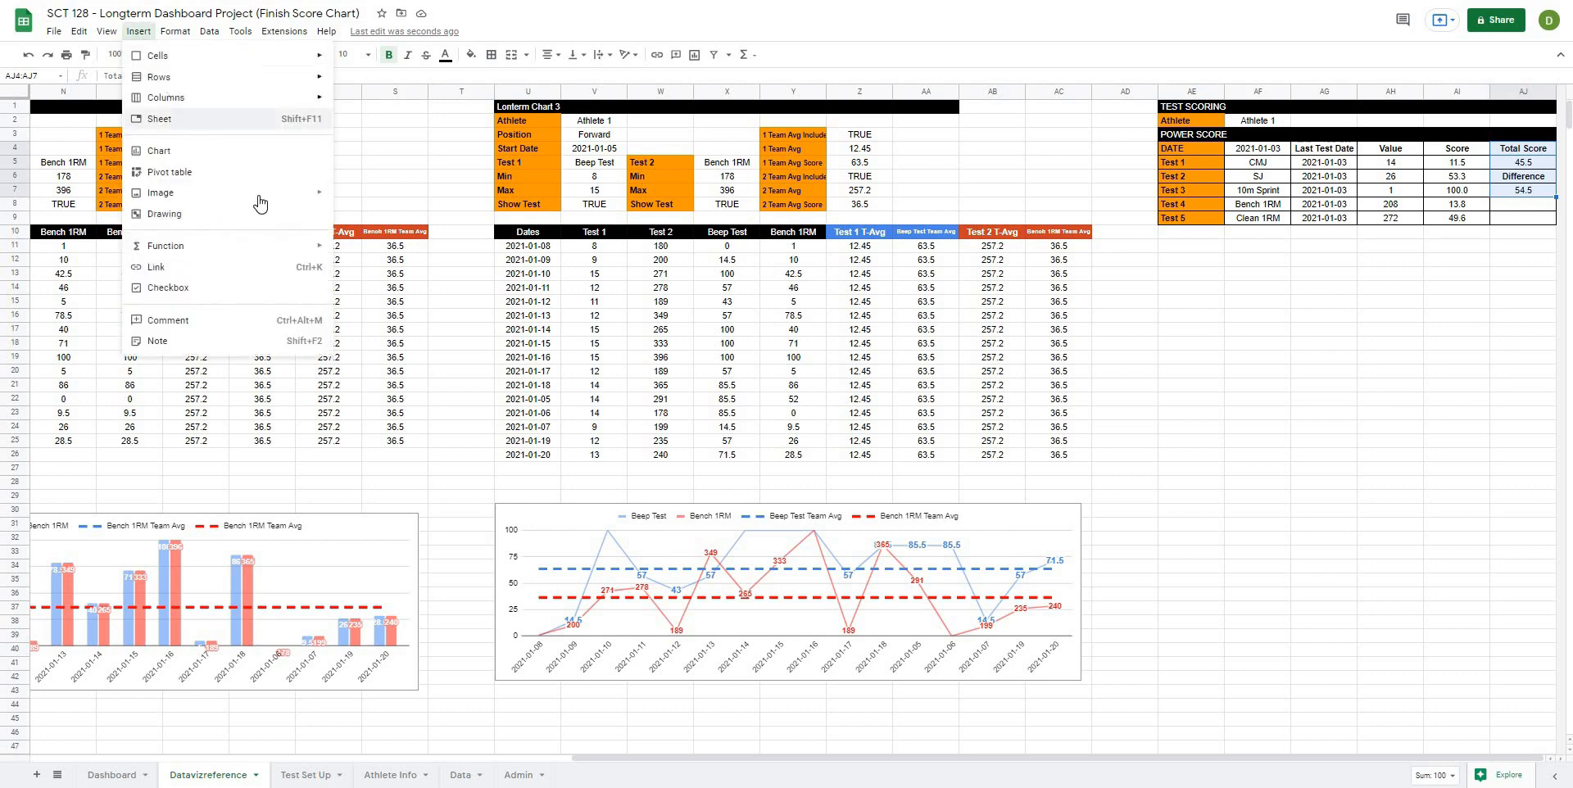
click(230, 159)
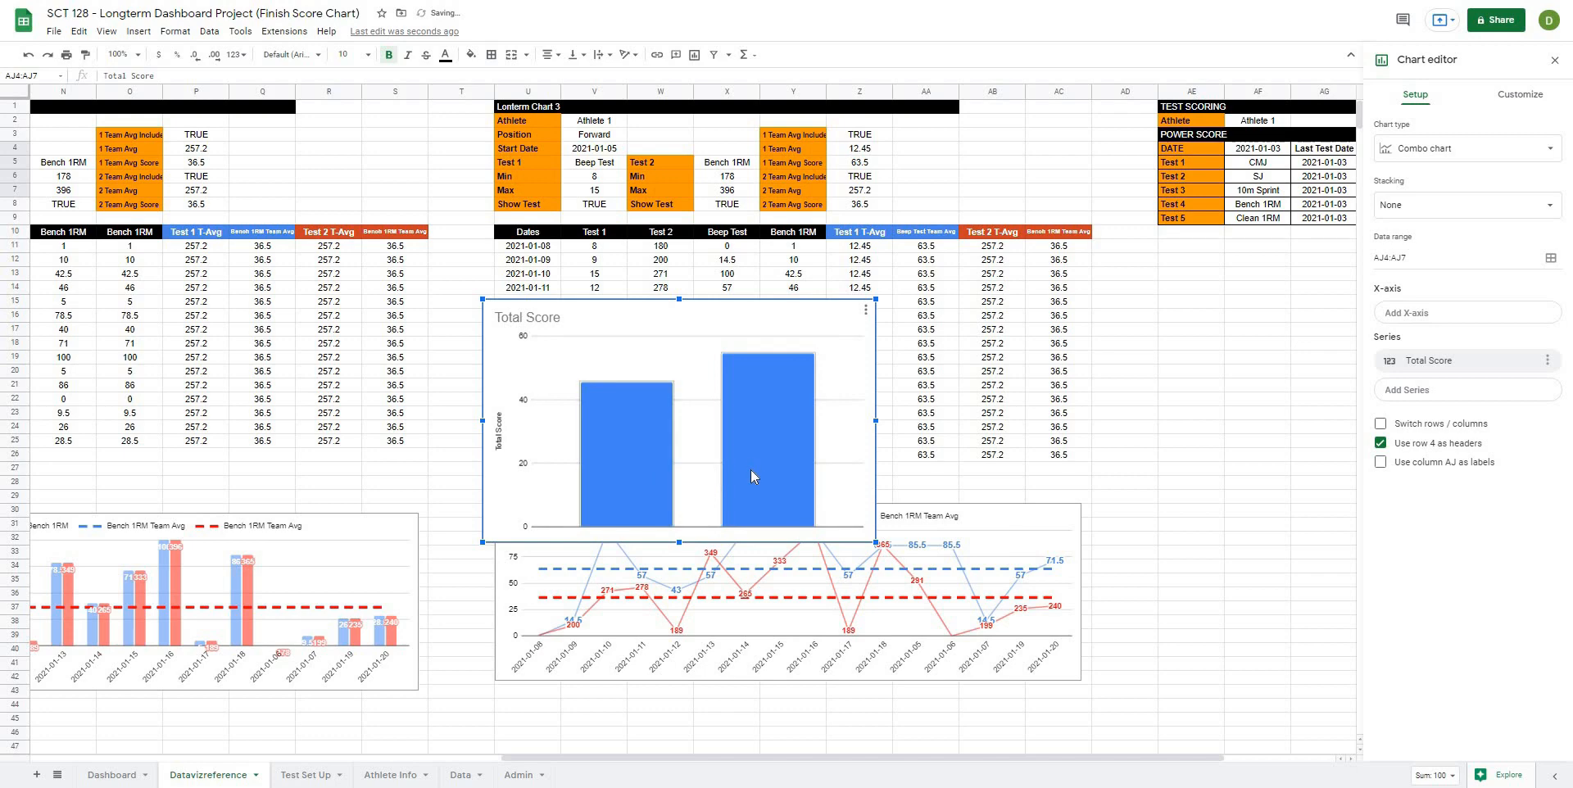
click(1440, 152)
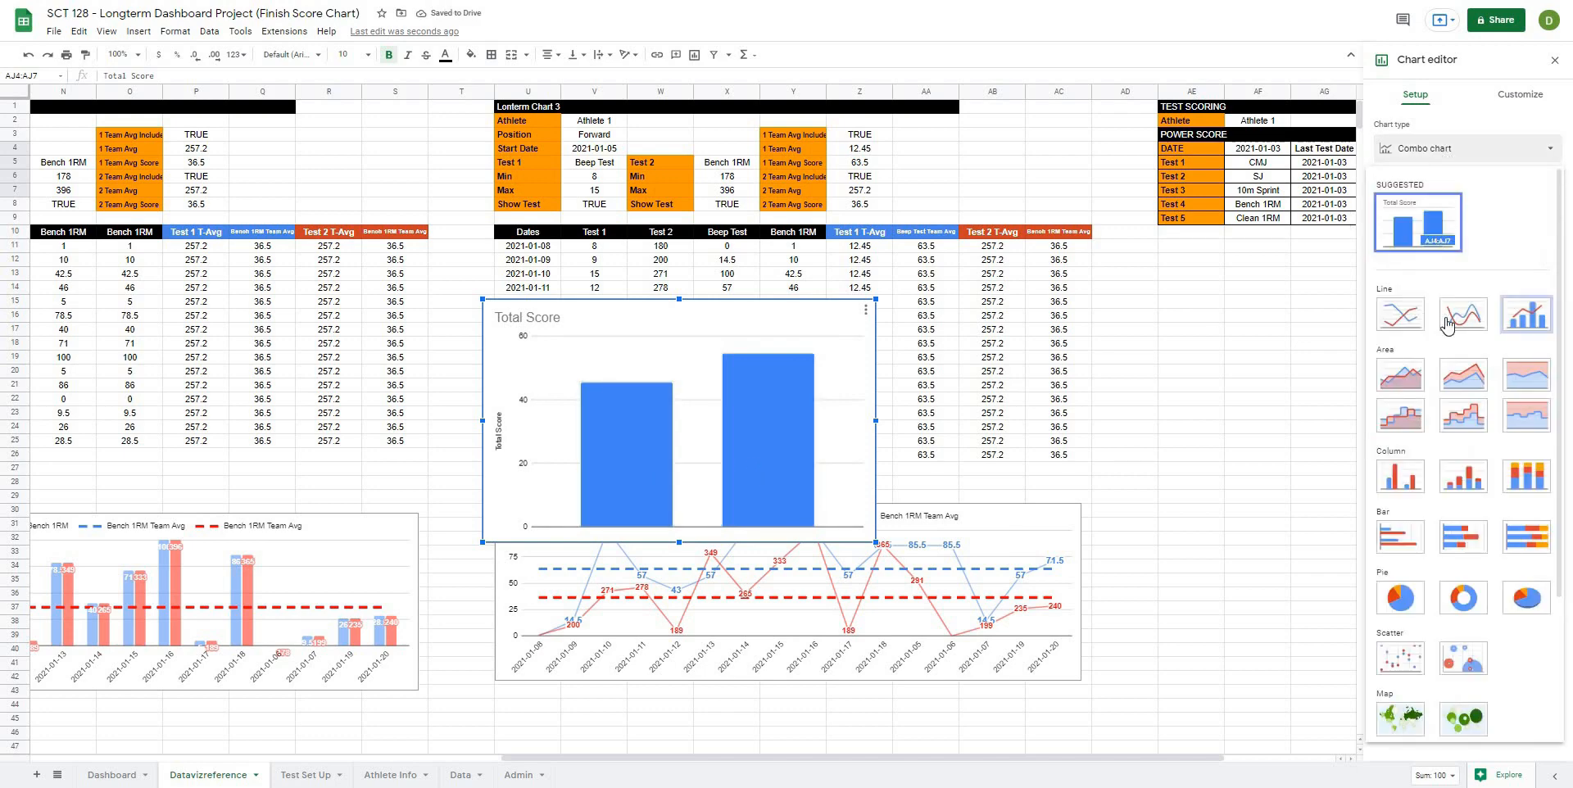
click(1458, 597)
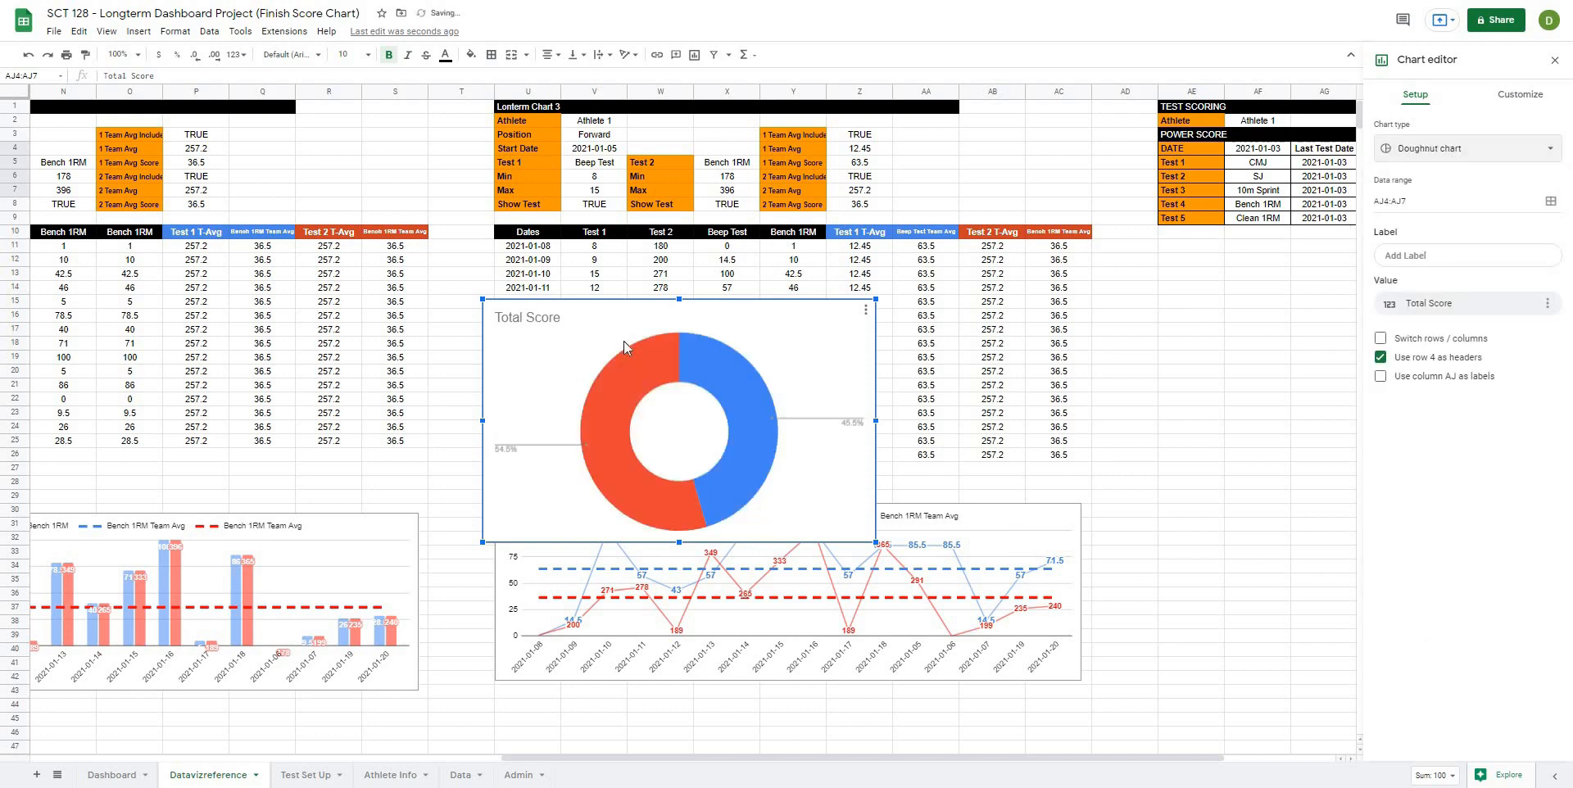
Remove the title and the percentage labels from the doughnut chart, and close the chart editor.
click(527, 317)
key(Delete)
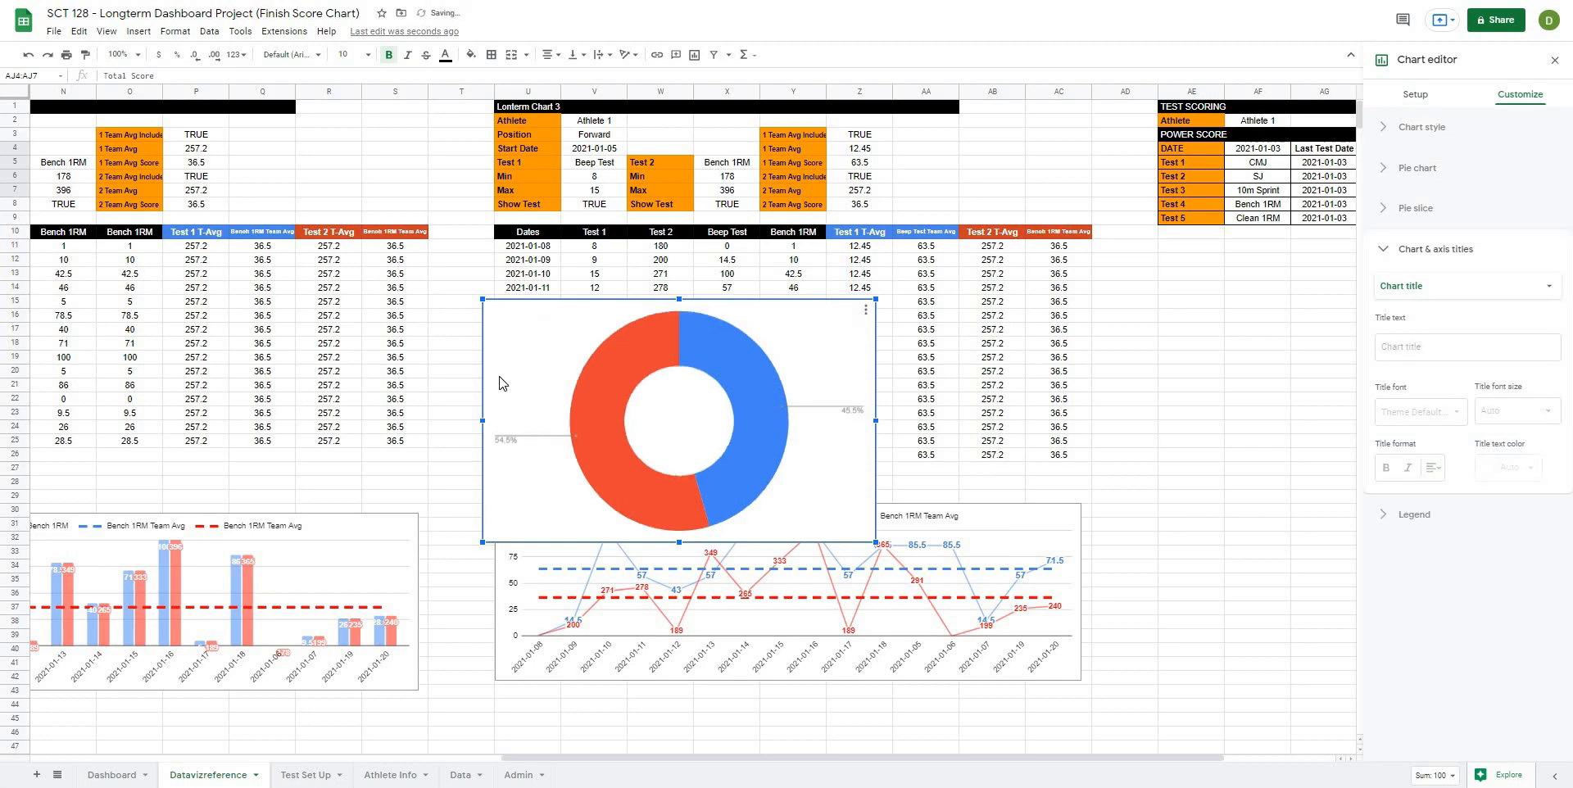
click(511, 440)
key(Delete)
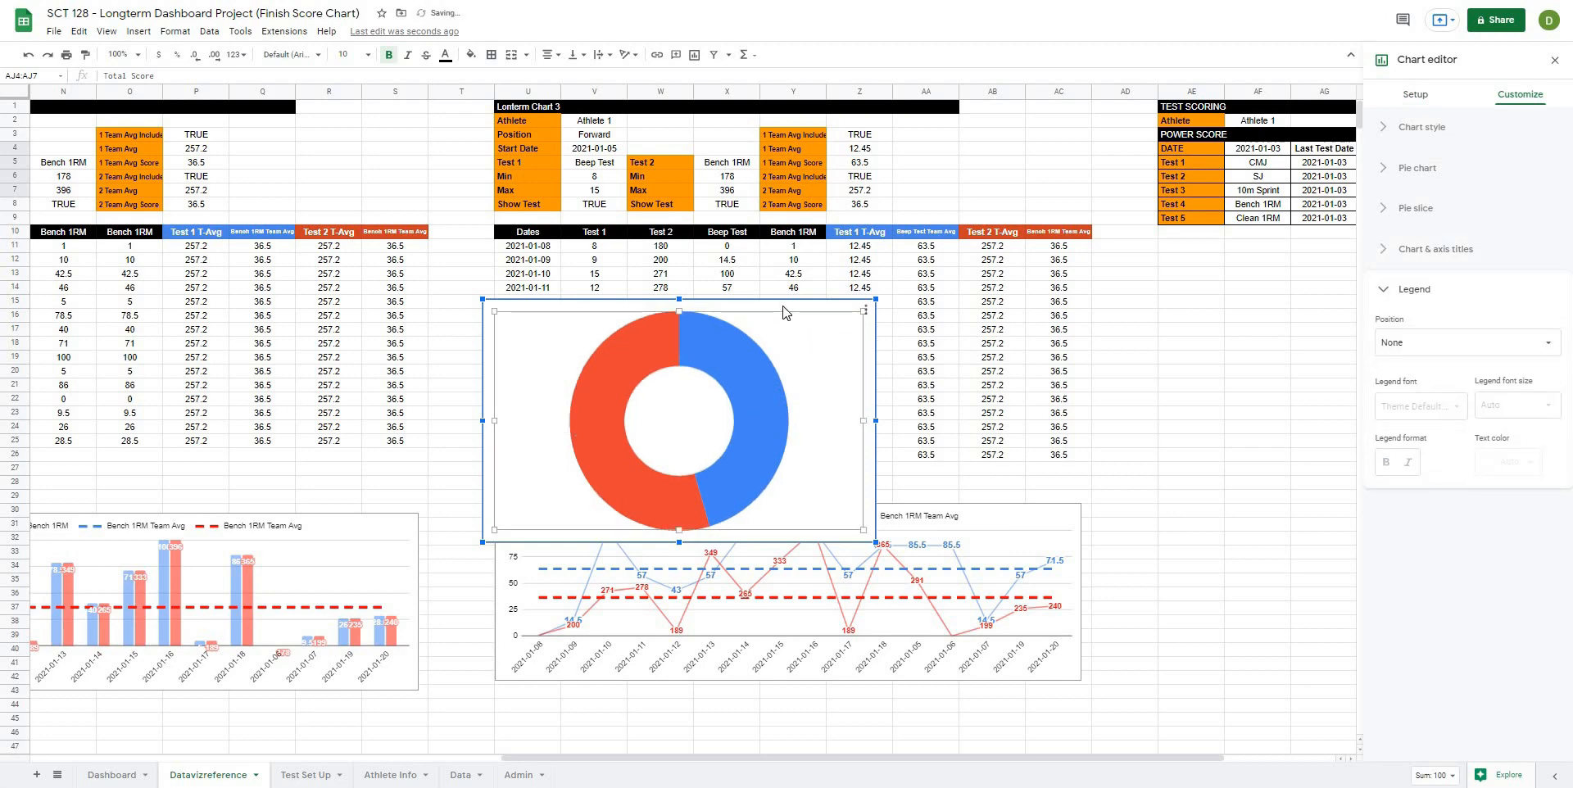
click(1245, 316)
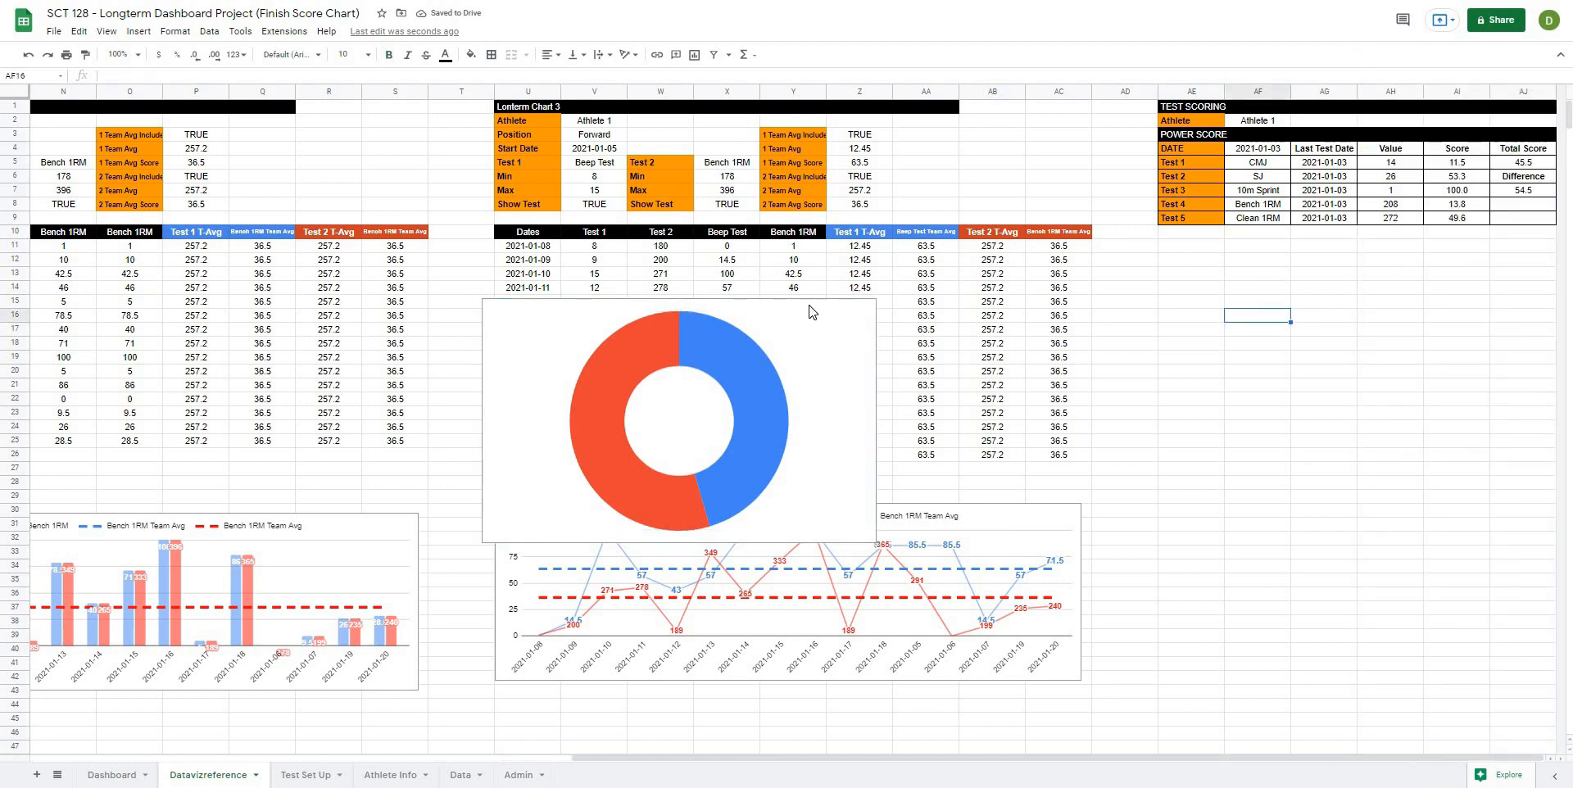
Move the doughnut chart below the Power Score table, leaving its slice settings as they are.
drag(809, 312, 1374, 335)
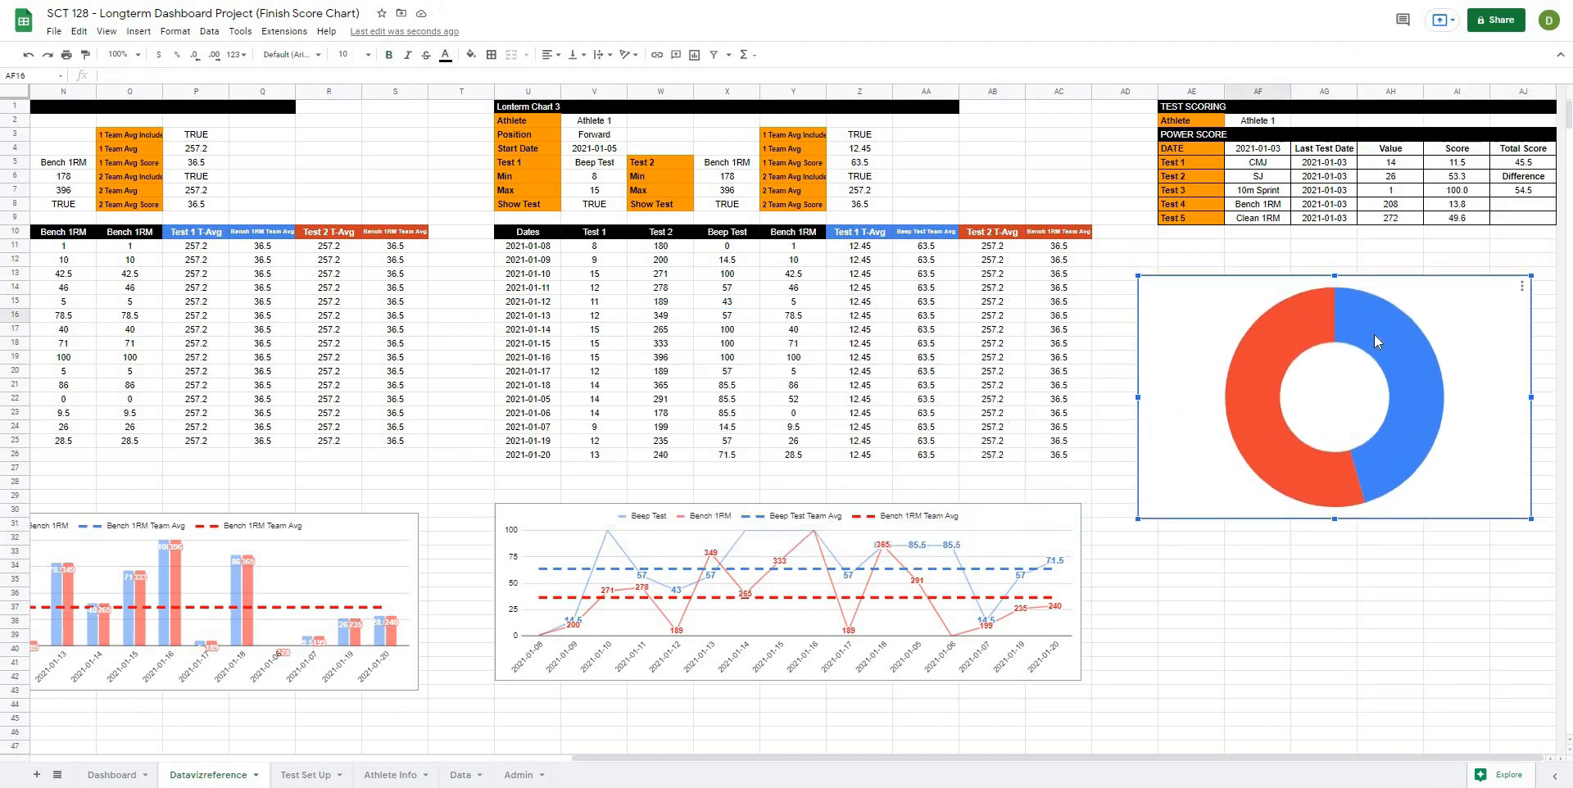
double_click(1374, 332)
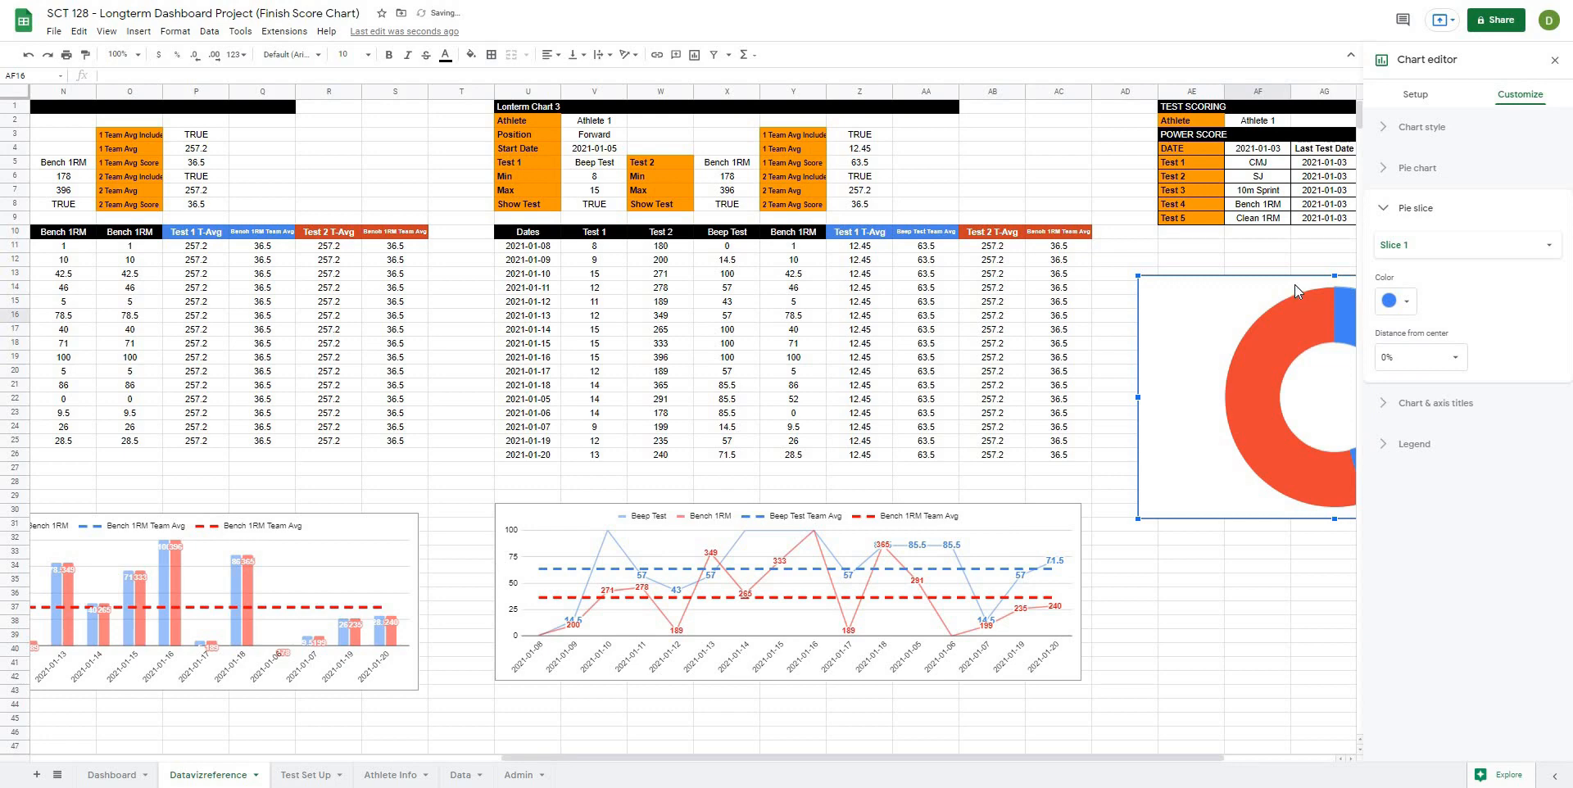
click(1210, 654)
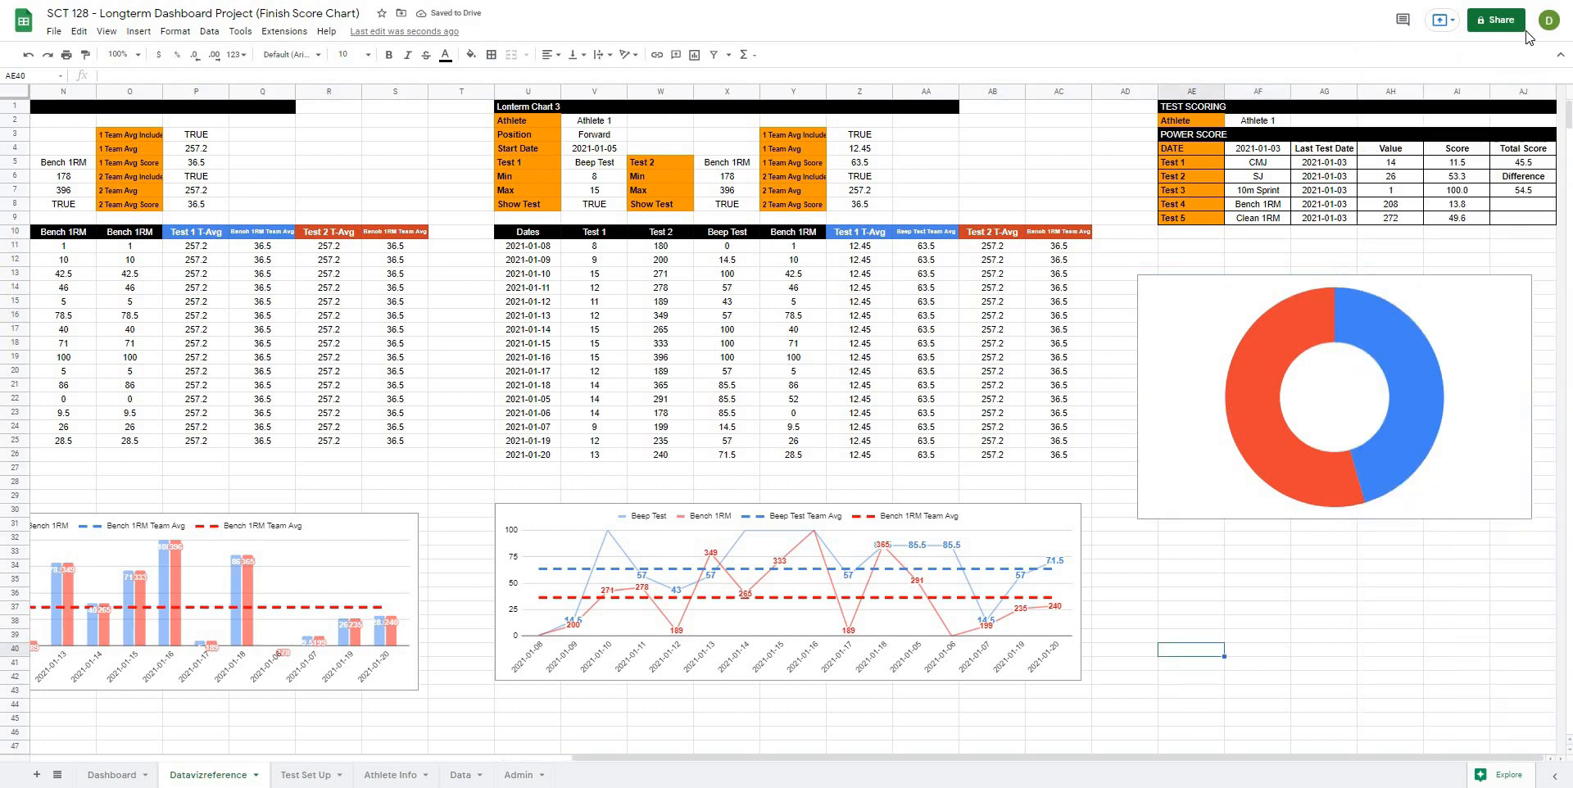
Insert three columns to the right of the Total Score column AJ, first one and two more after that.
right_click(1539, 96)
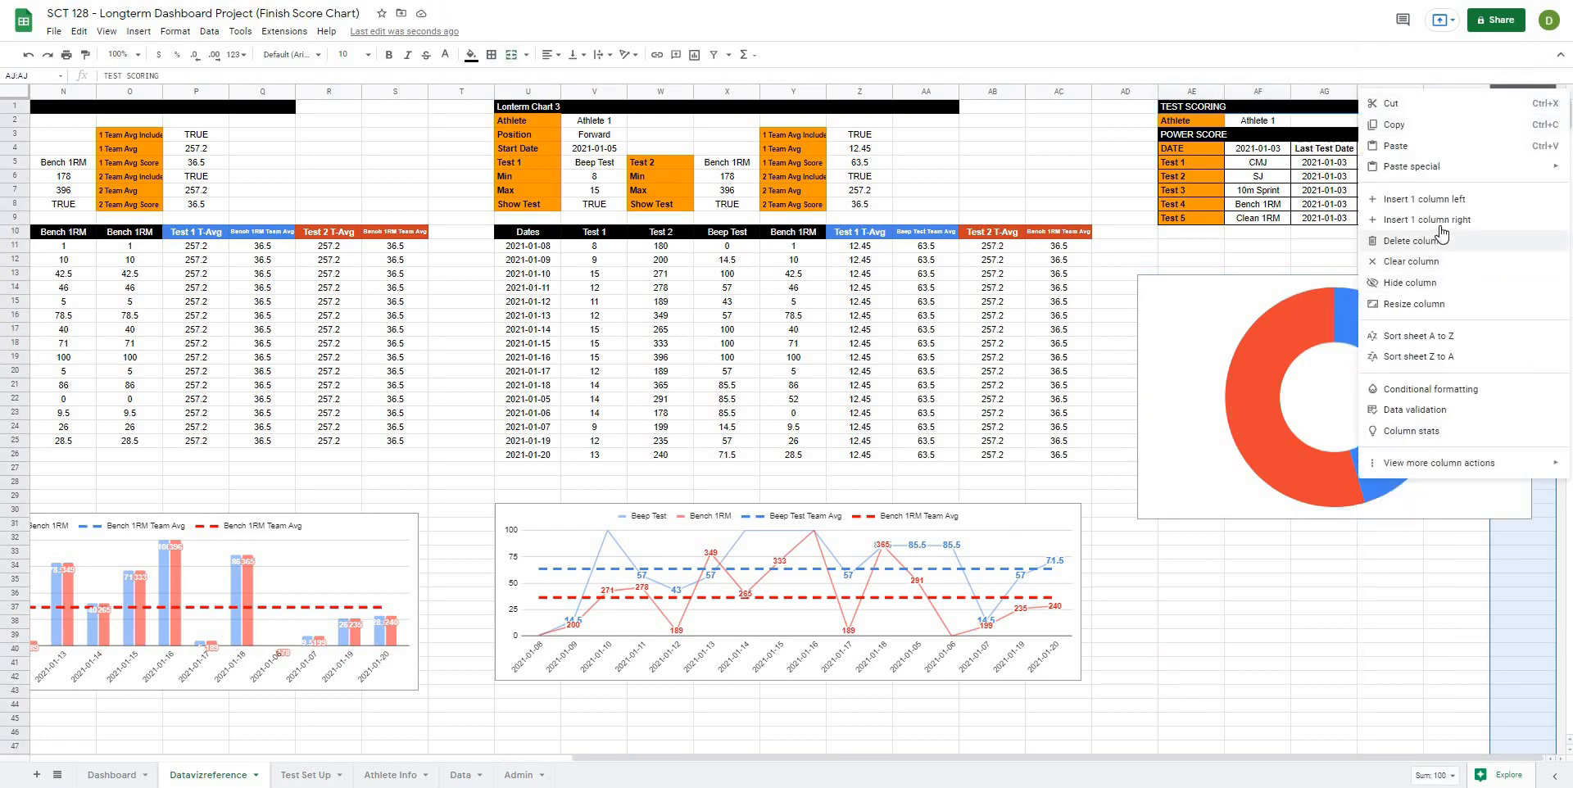
click(1444, 229)
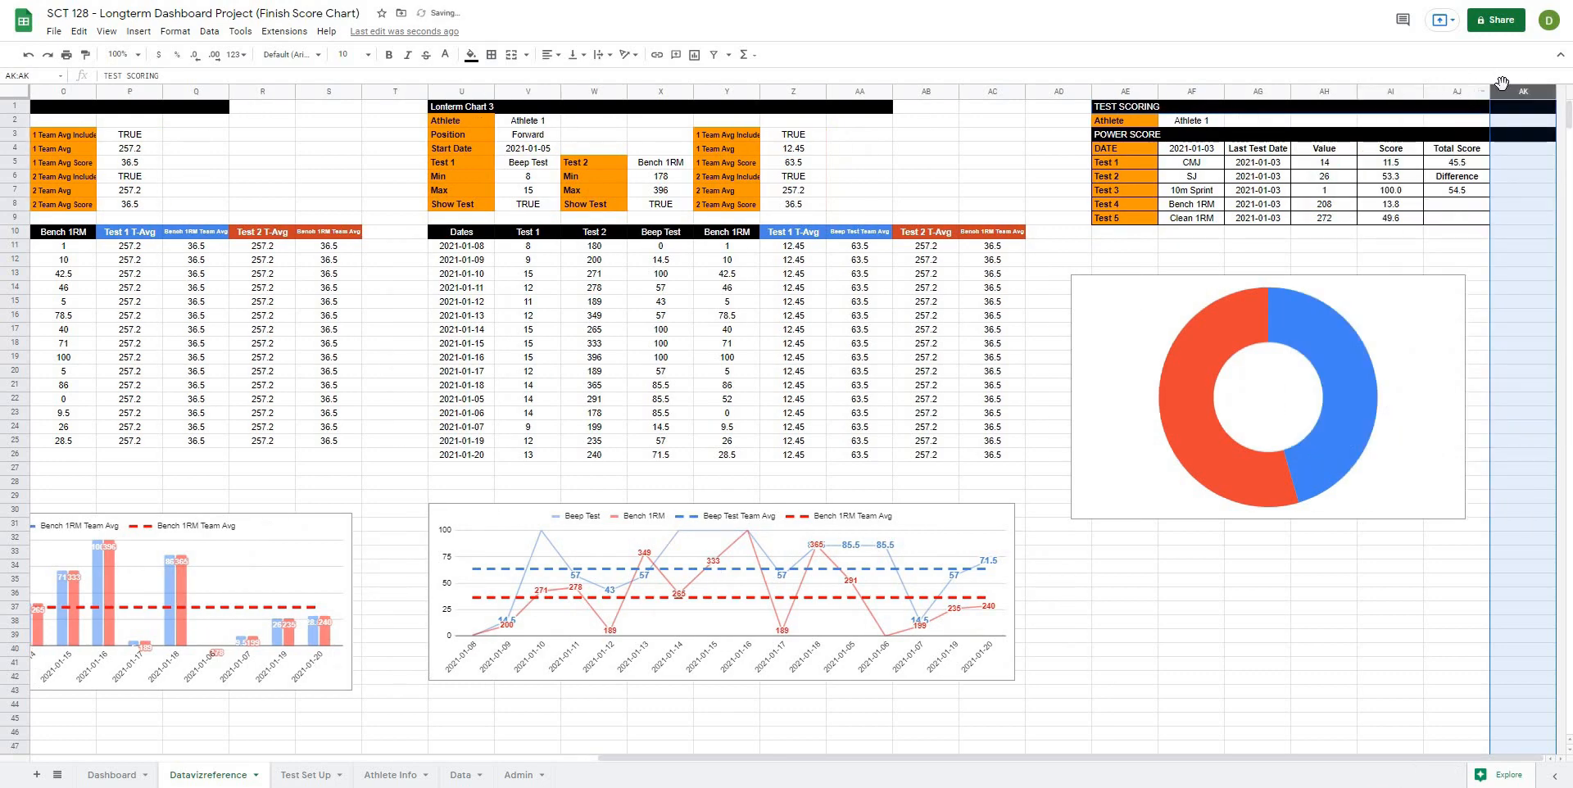
shift+click(1456, 91)
right_click(1499, 90)
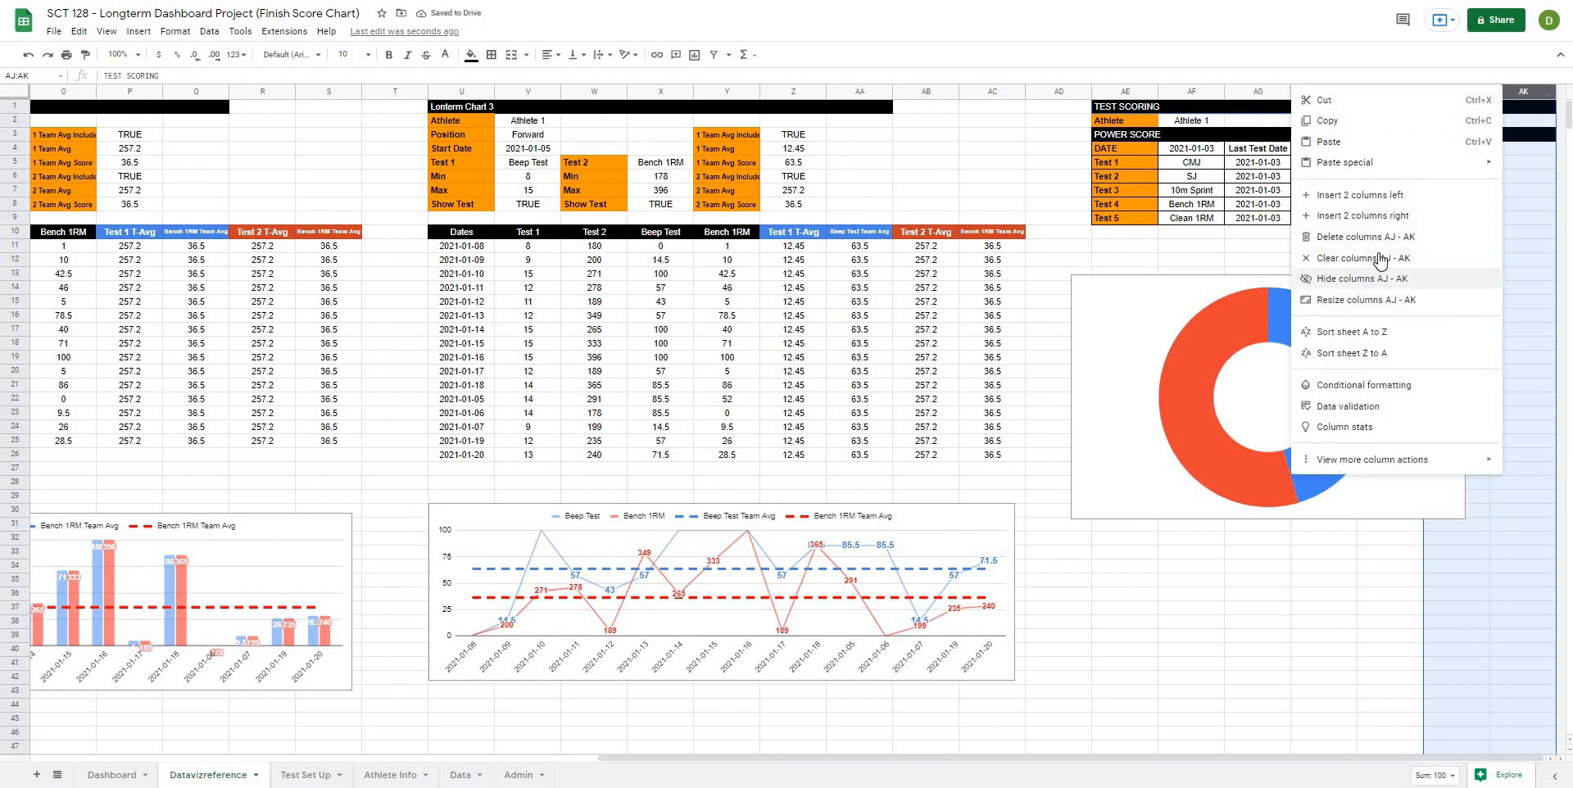
click(1393, 237)
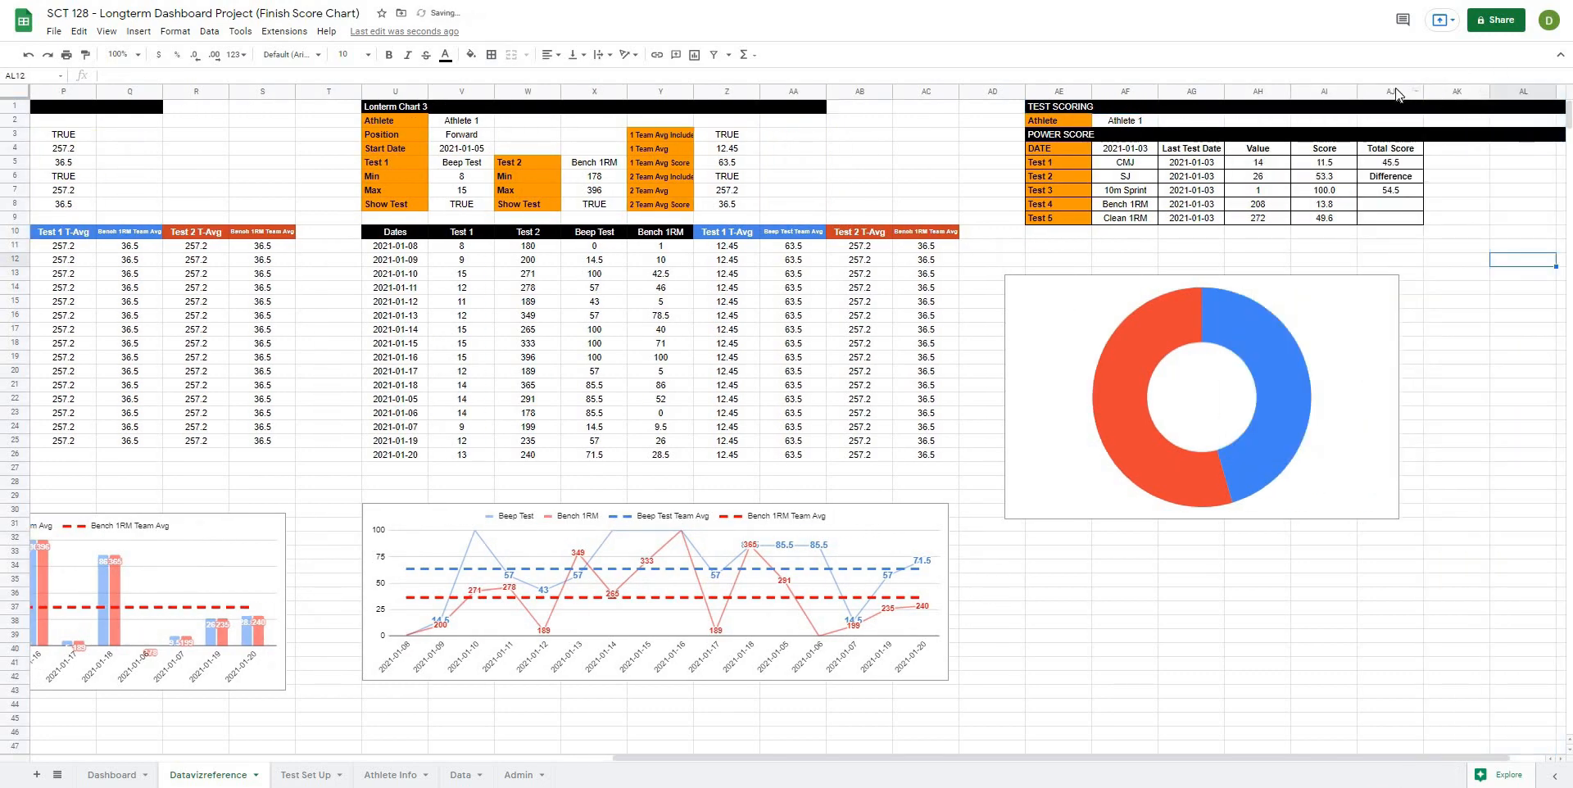
drag(1396, 95, 1498, 96)
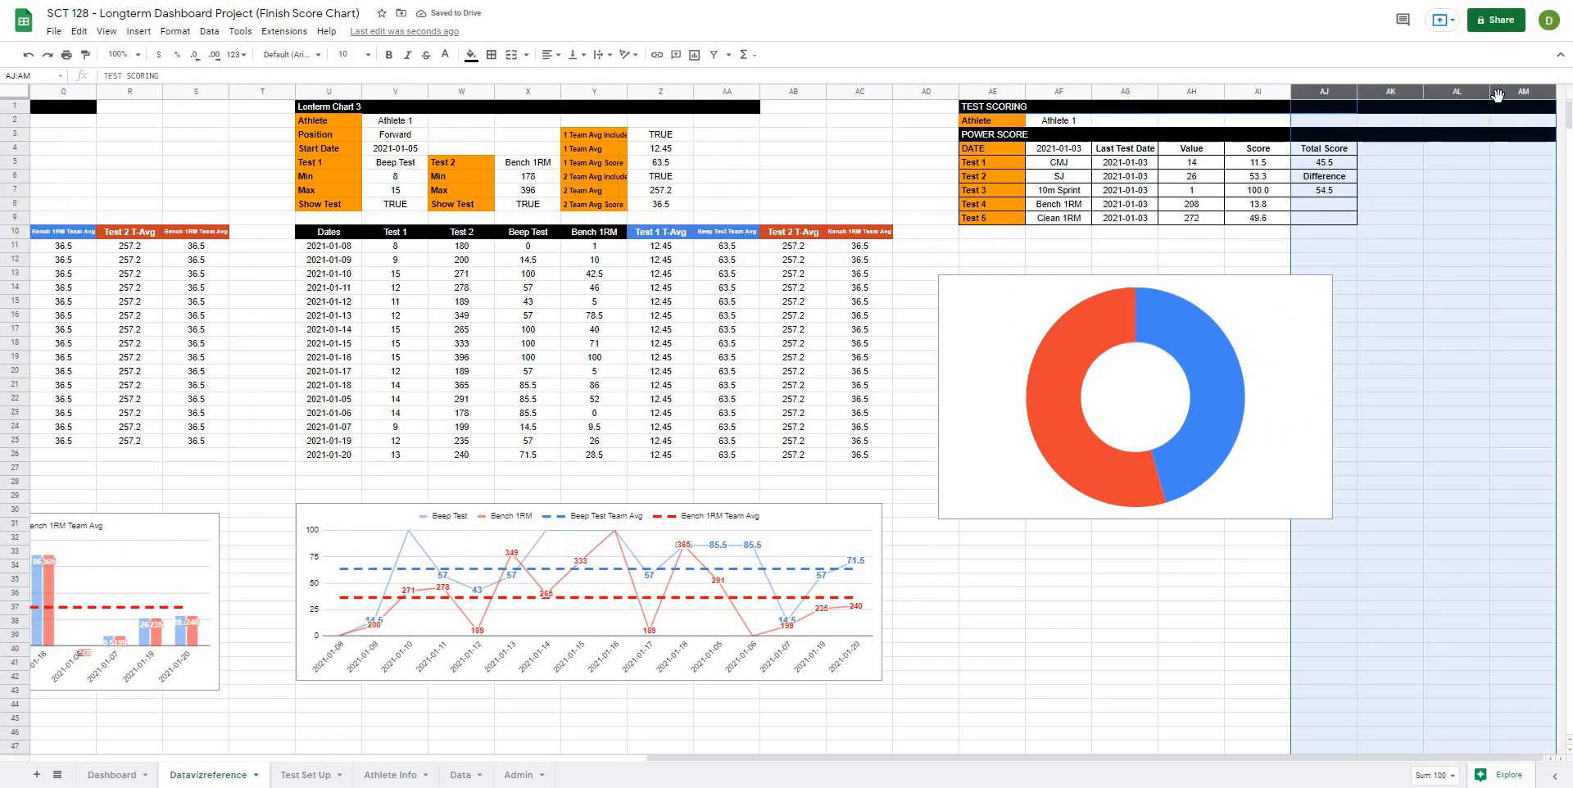
click(1385, 359)
Set the doughnut chart's background color and chart border color to None.
click(1266, 362)
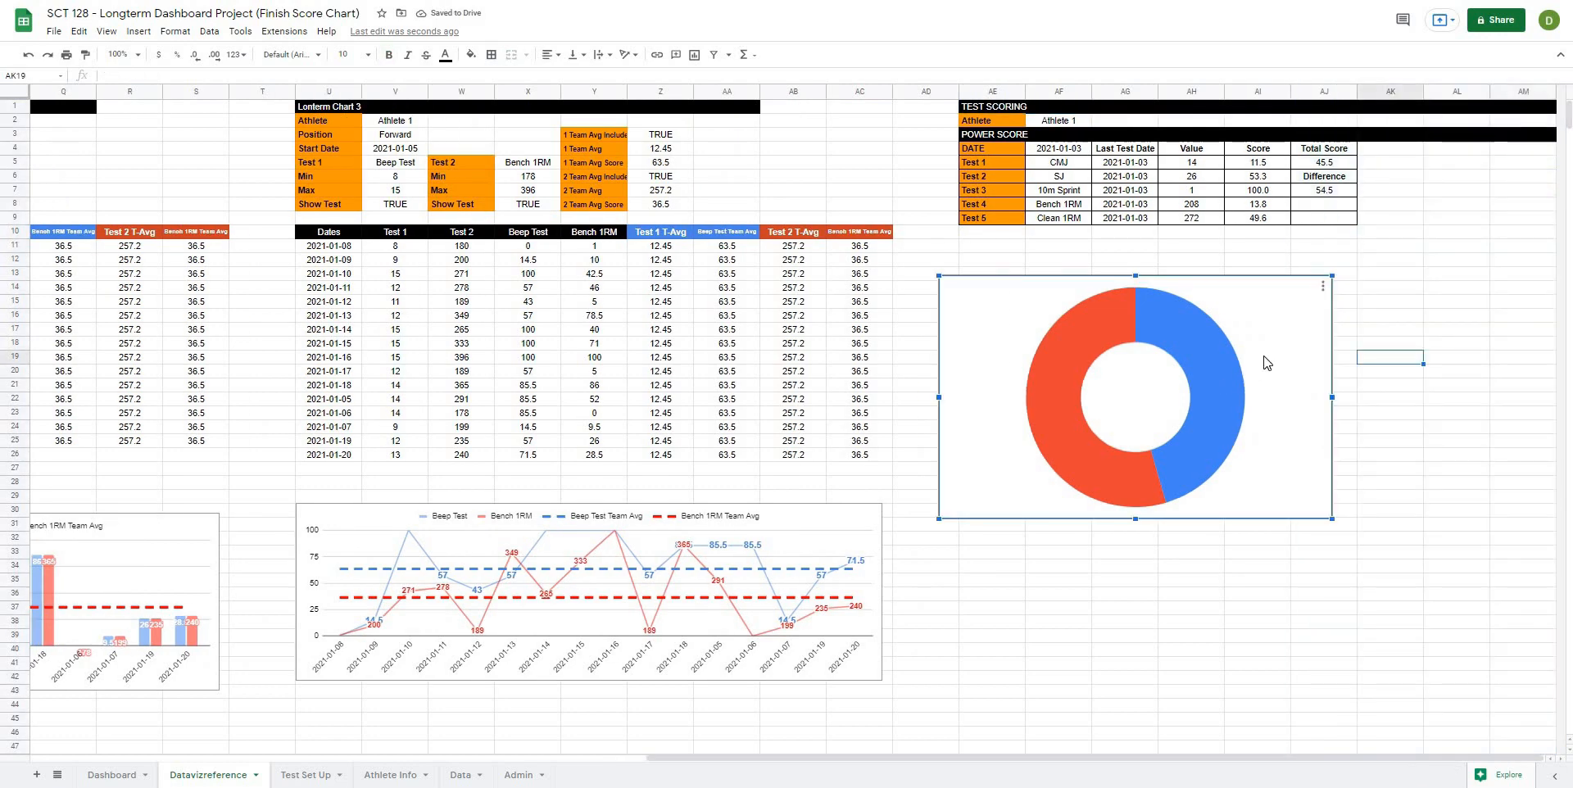
double_click(1266, 362)
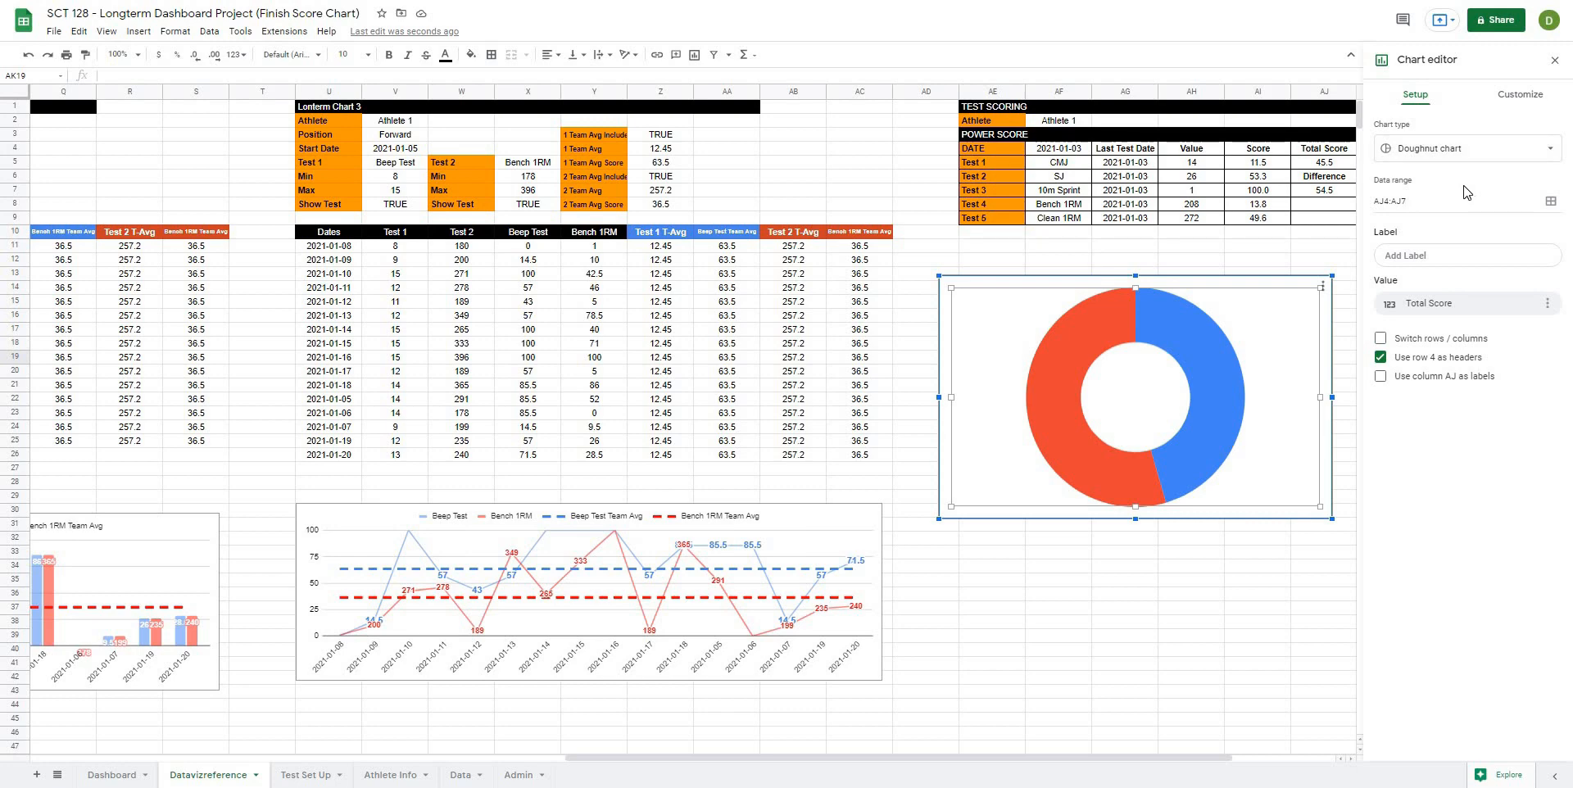
click(1507, 97)
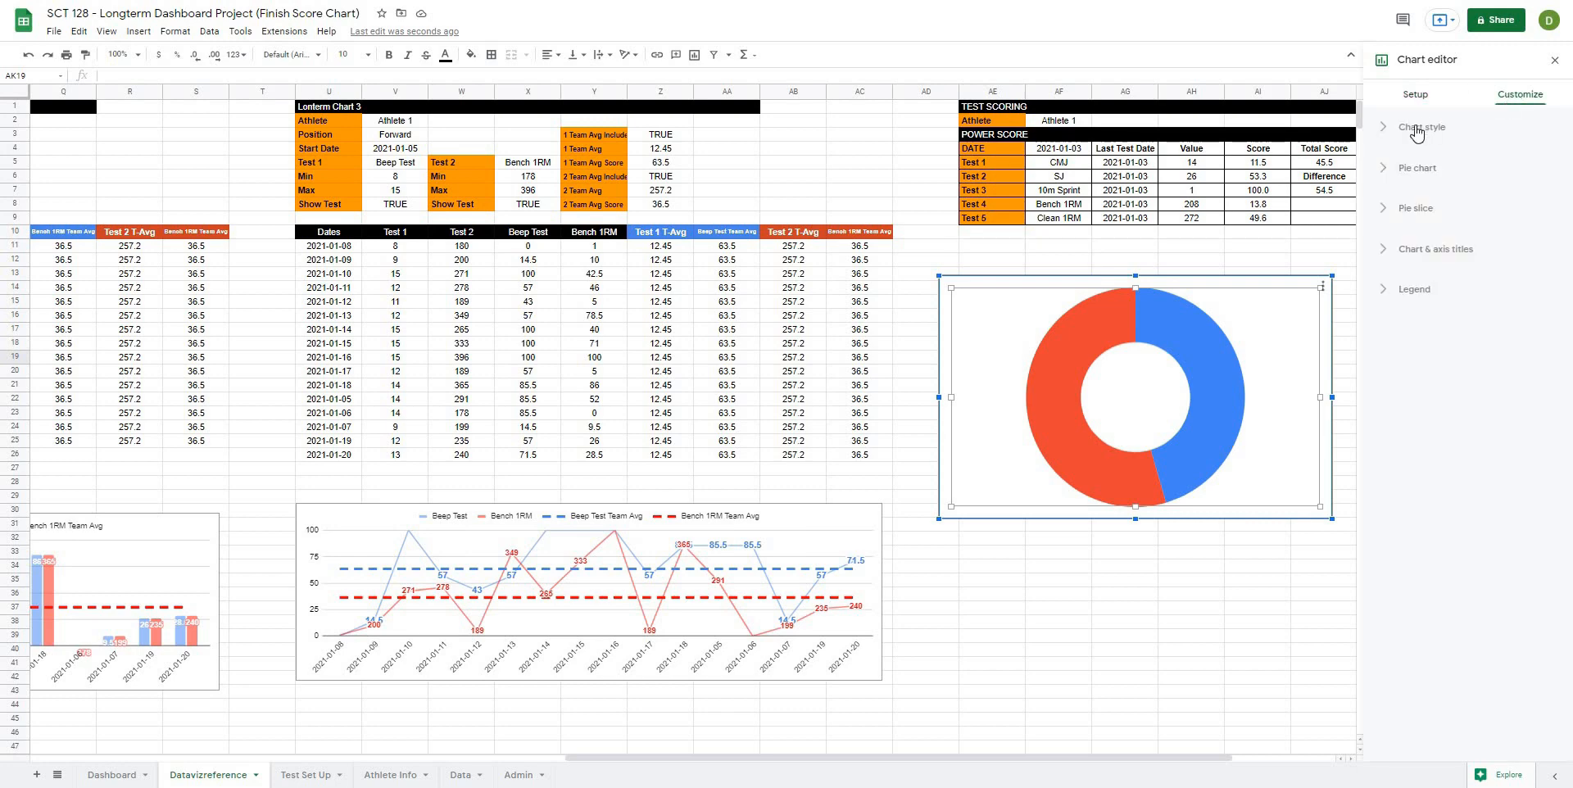
click(1406, 181)
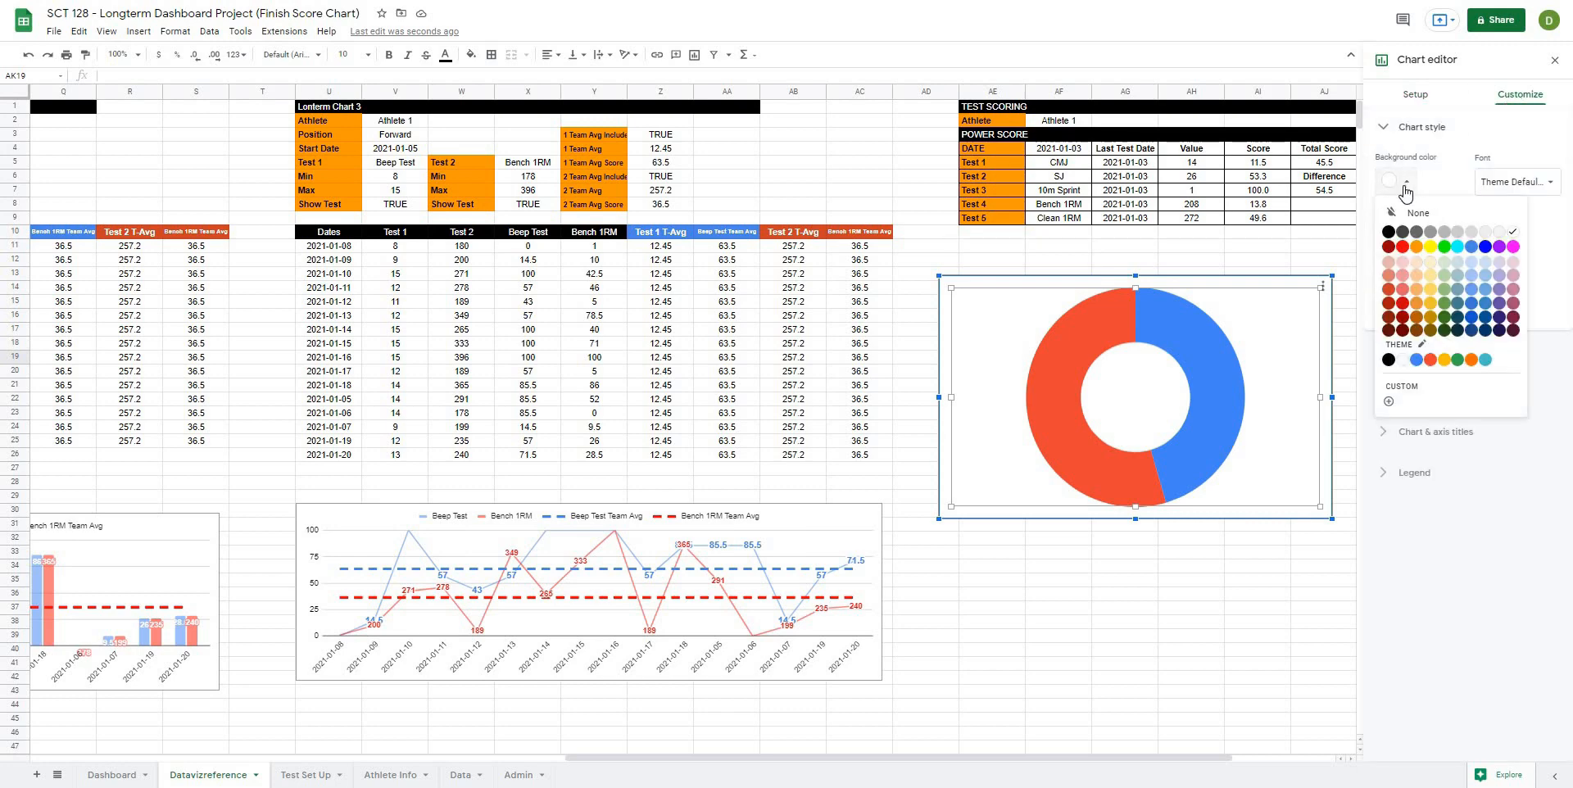
click(1407, 214)
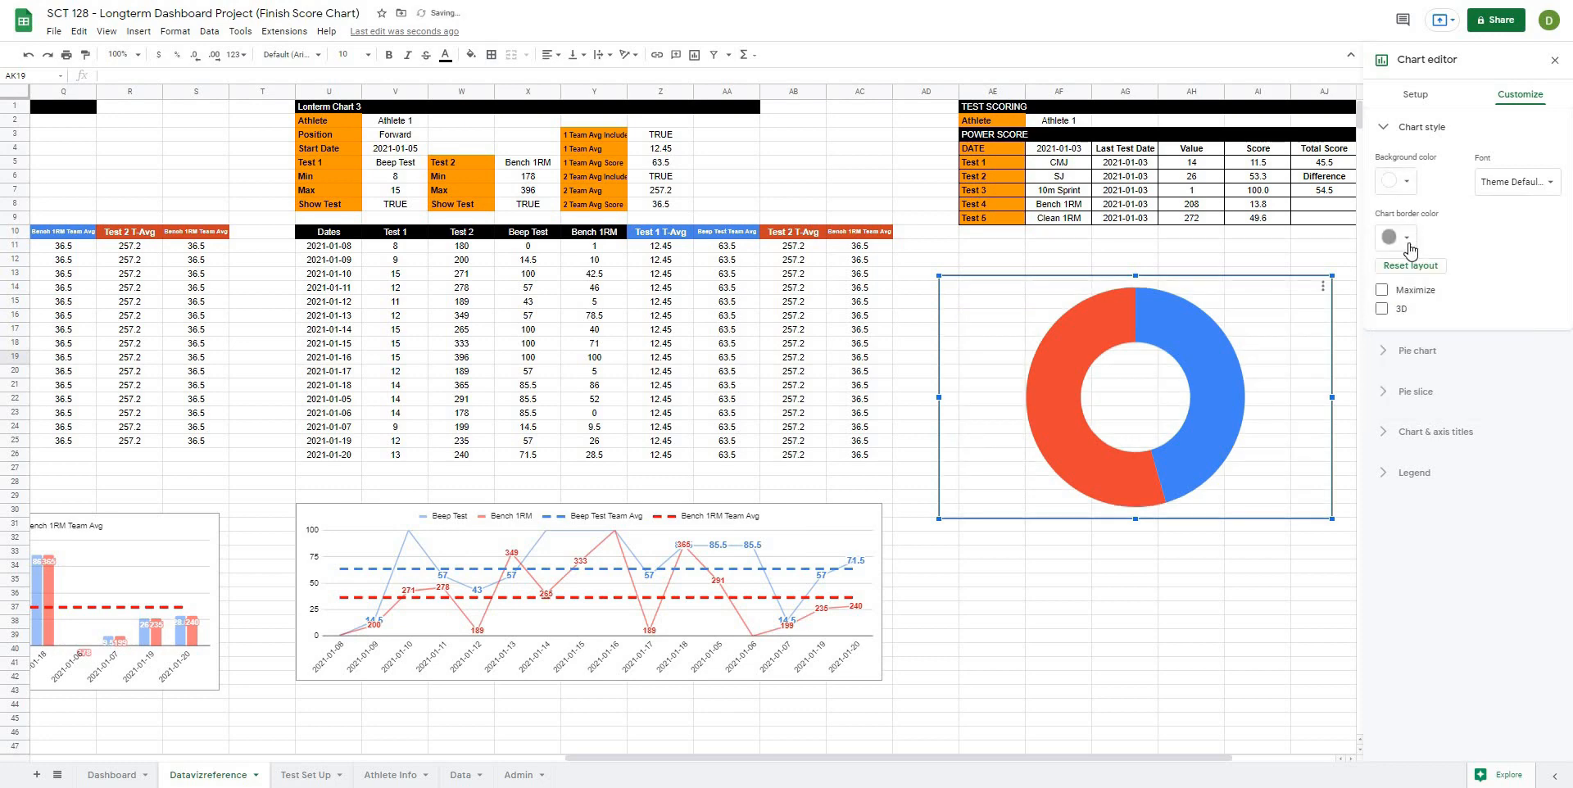
click(1402, 238)
click(1407, 270)
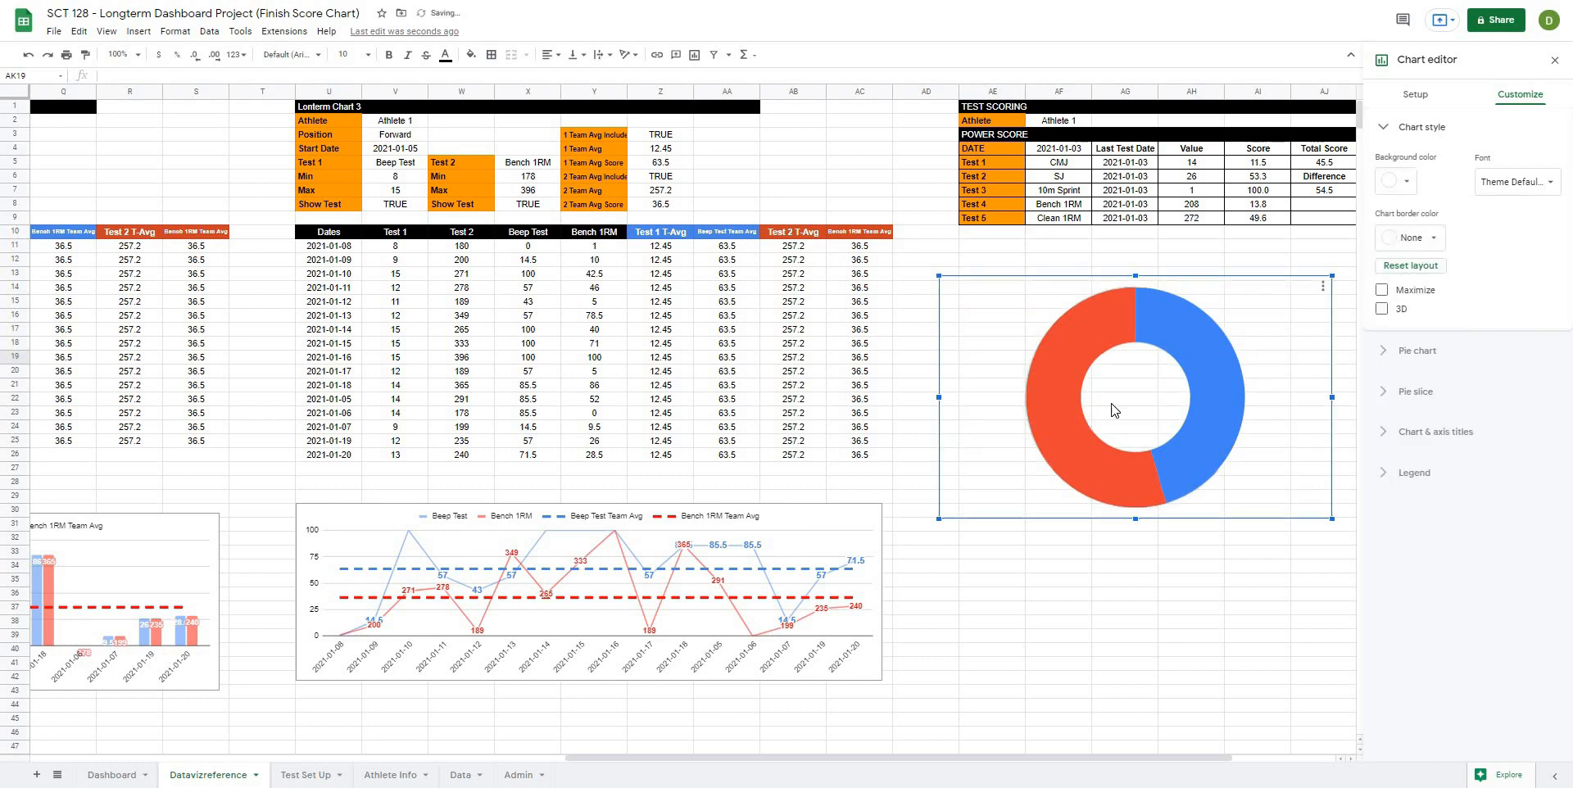
Enter 100 in cell AG34 and move the doughnut chart over it so the number sits in the chart's hole.
click(1109, 567)
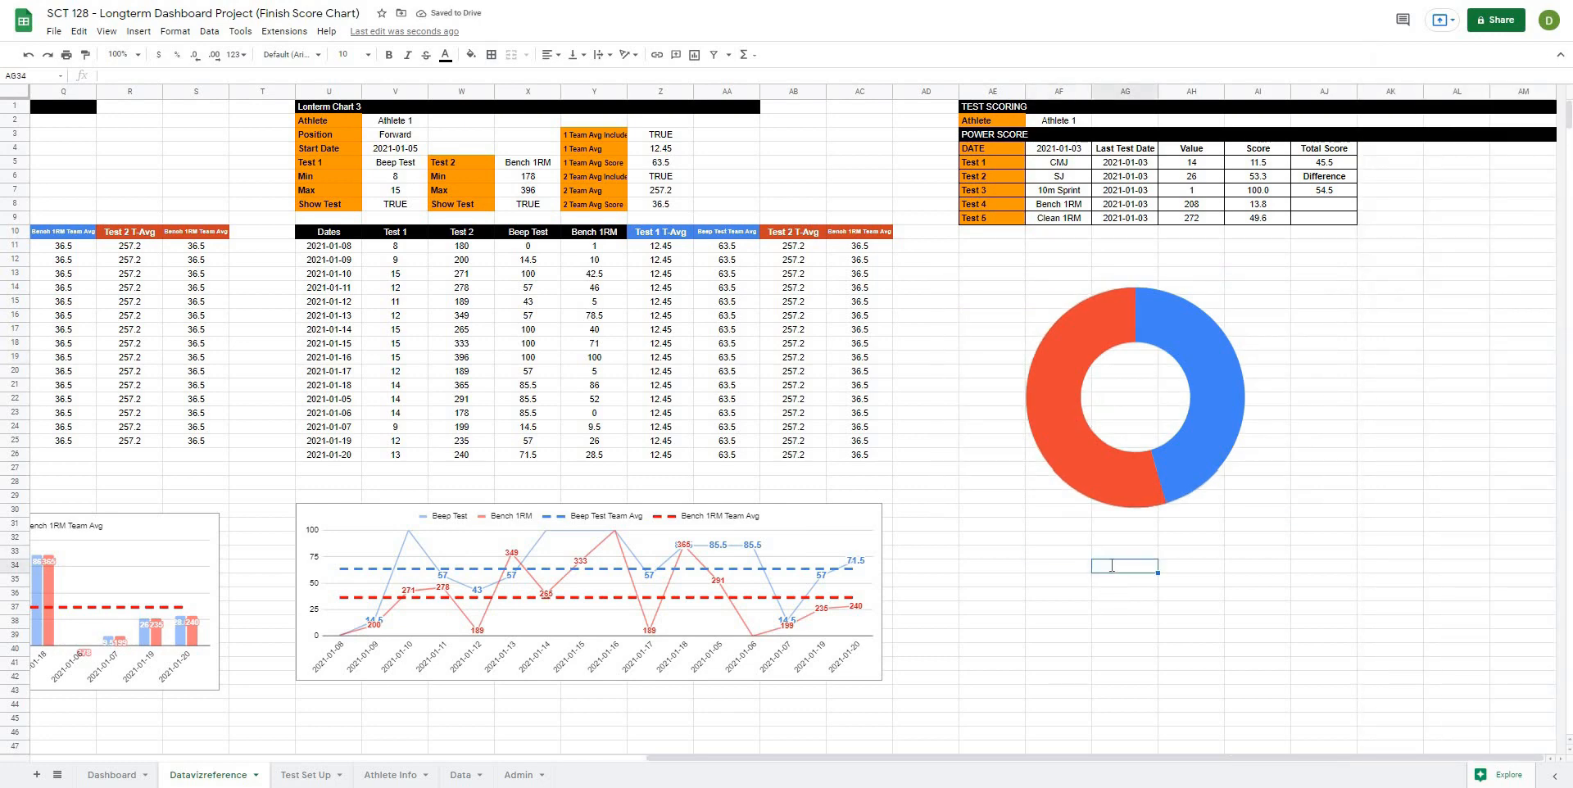
text(100)
key(Return)
click(1109, 465)
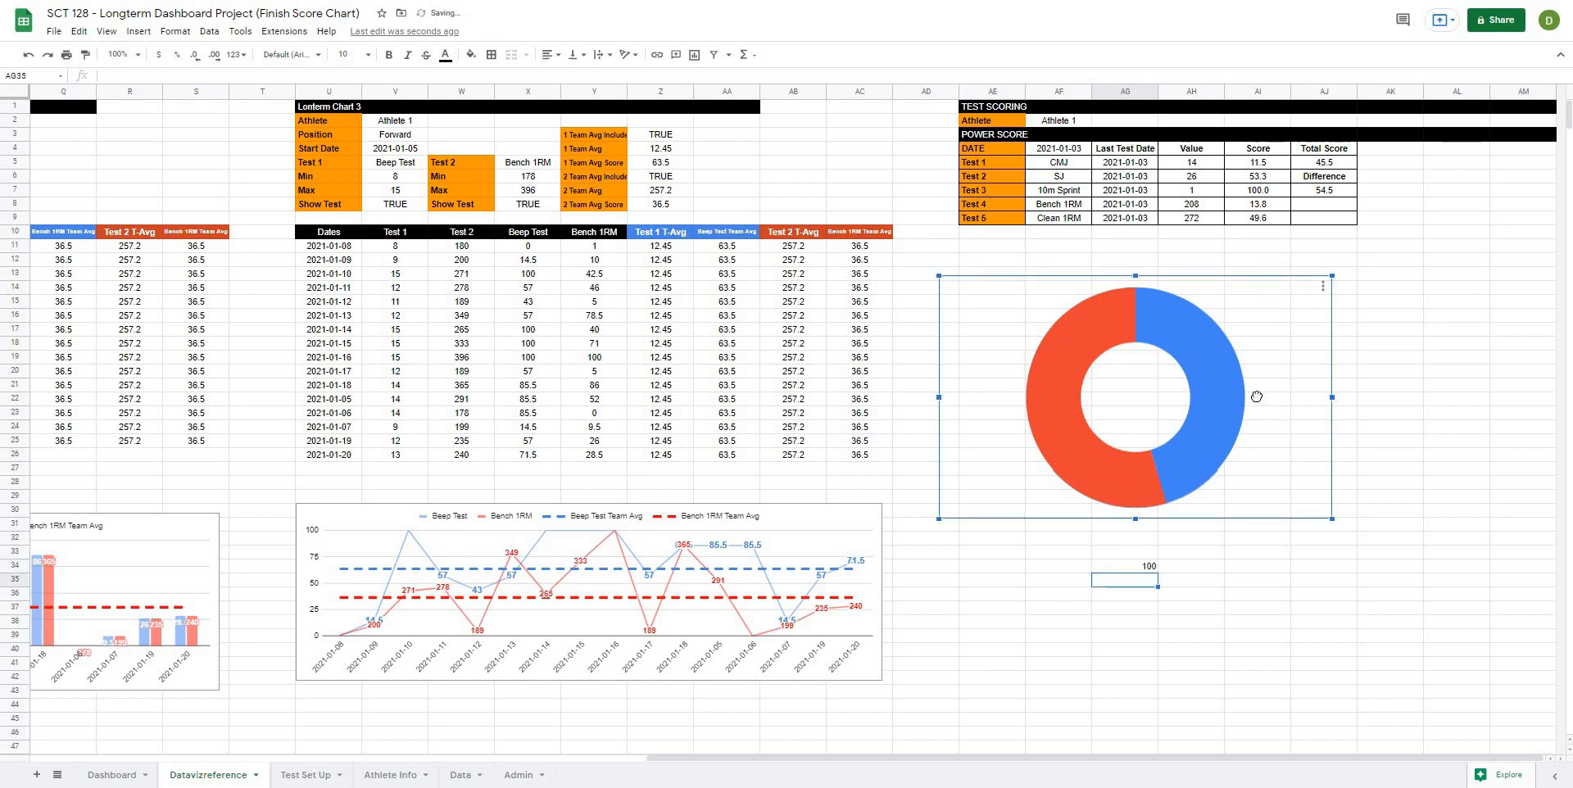
drag(1256, 396, 1258, 568)
click(1464, 472)
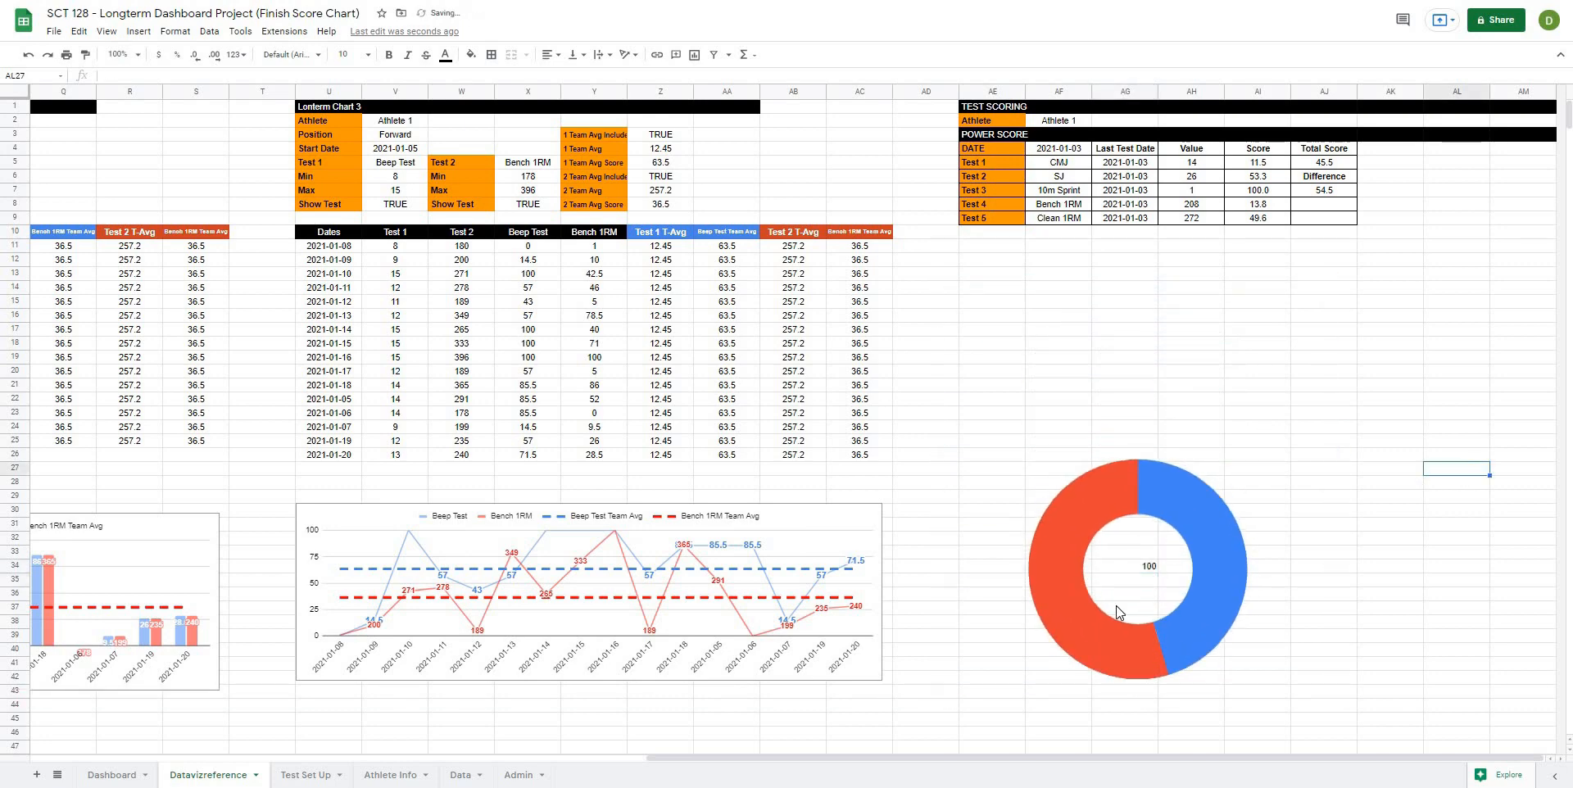
click(1141, 571)
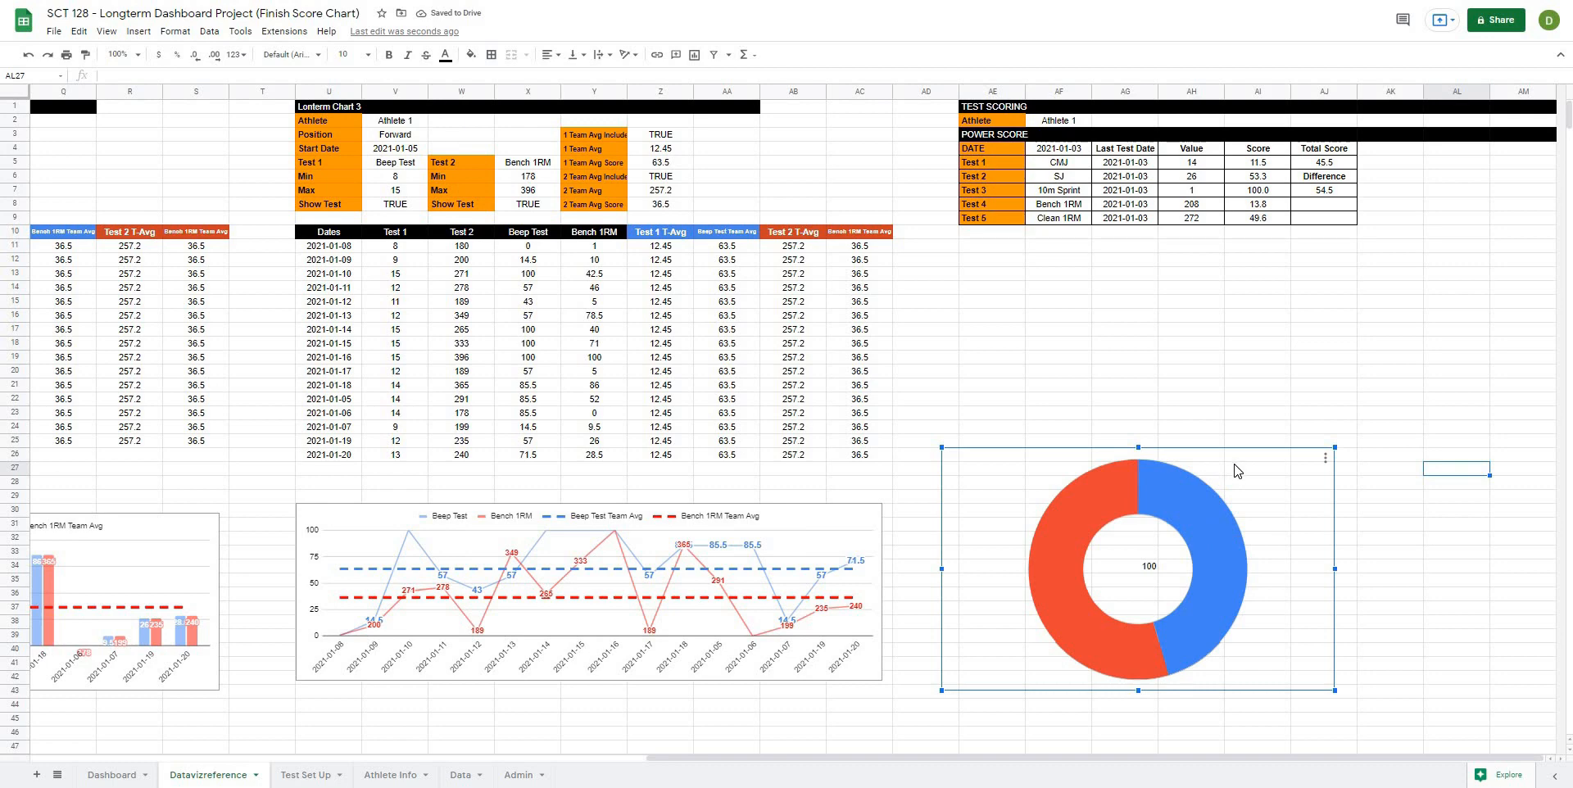
Move the doughnut chart back up below the Power Score table and set its donut hole to 75%.
drag(1237, 470, 1244, 264)
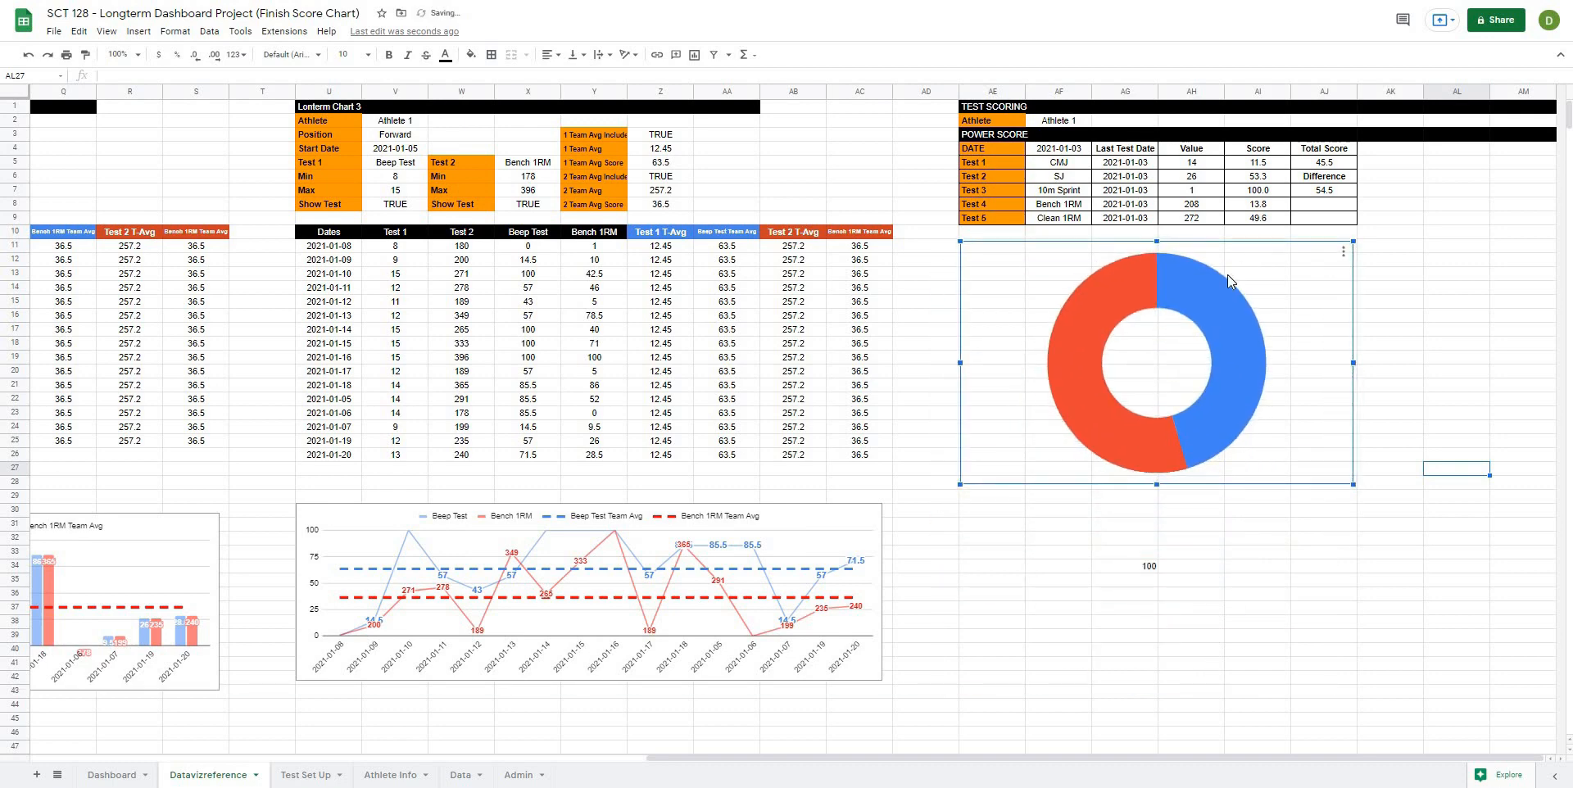
double_click(1227, 273)
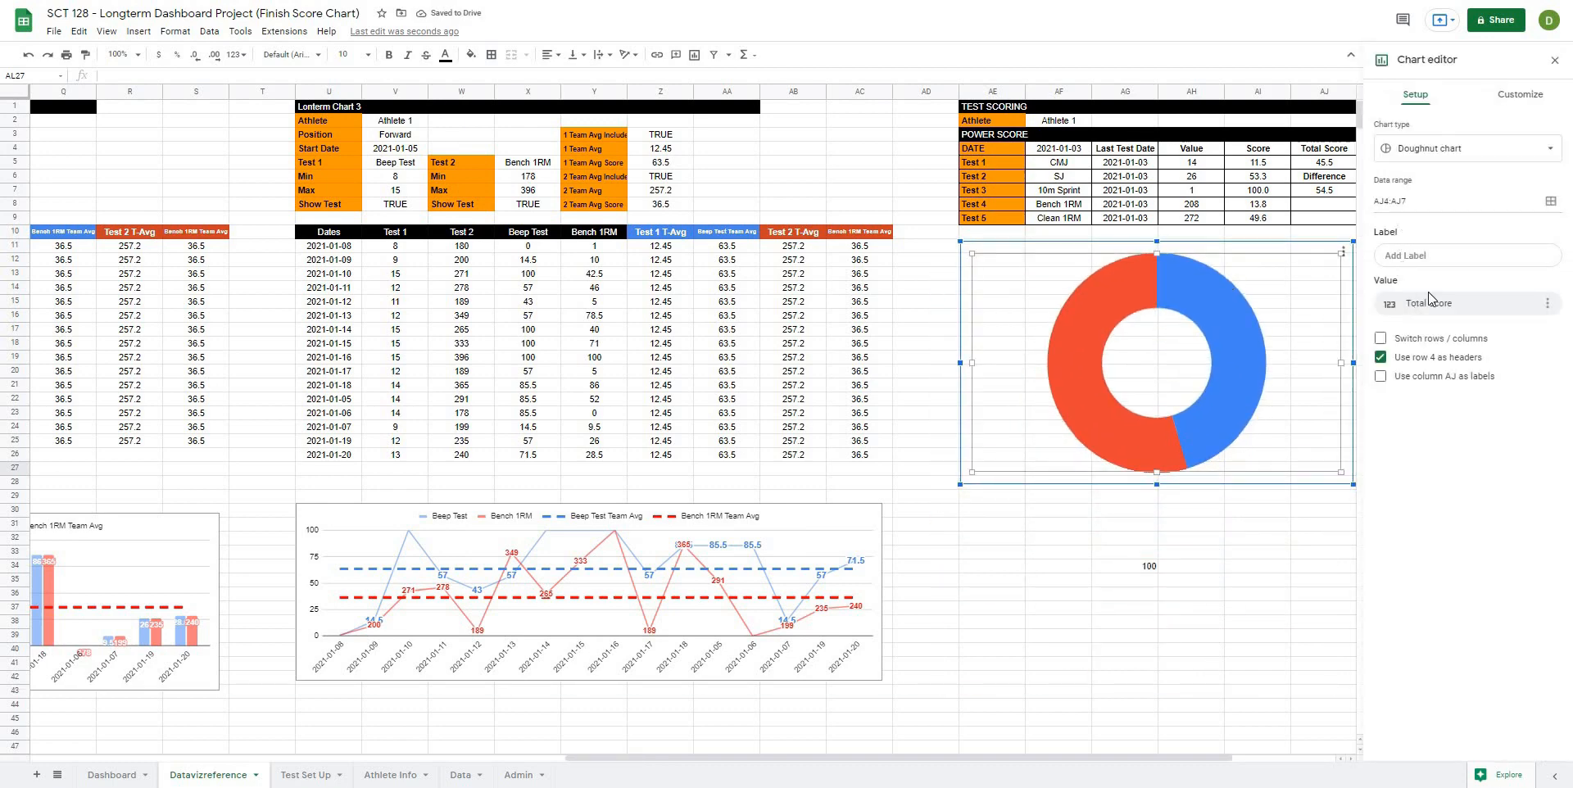
click(1521, 94)
click(1417, 169)
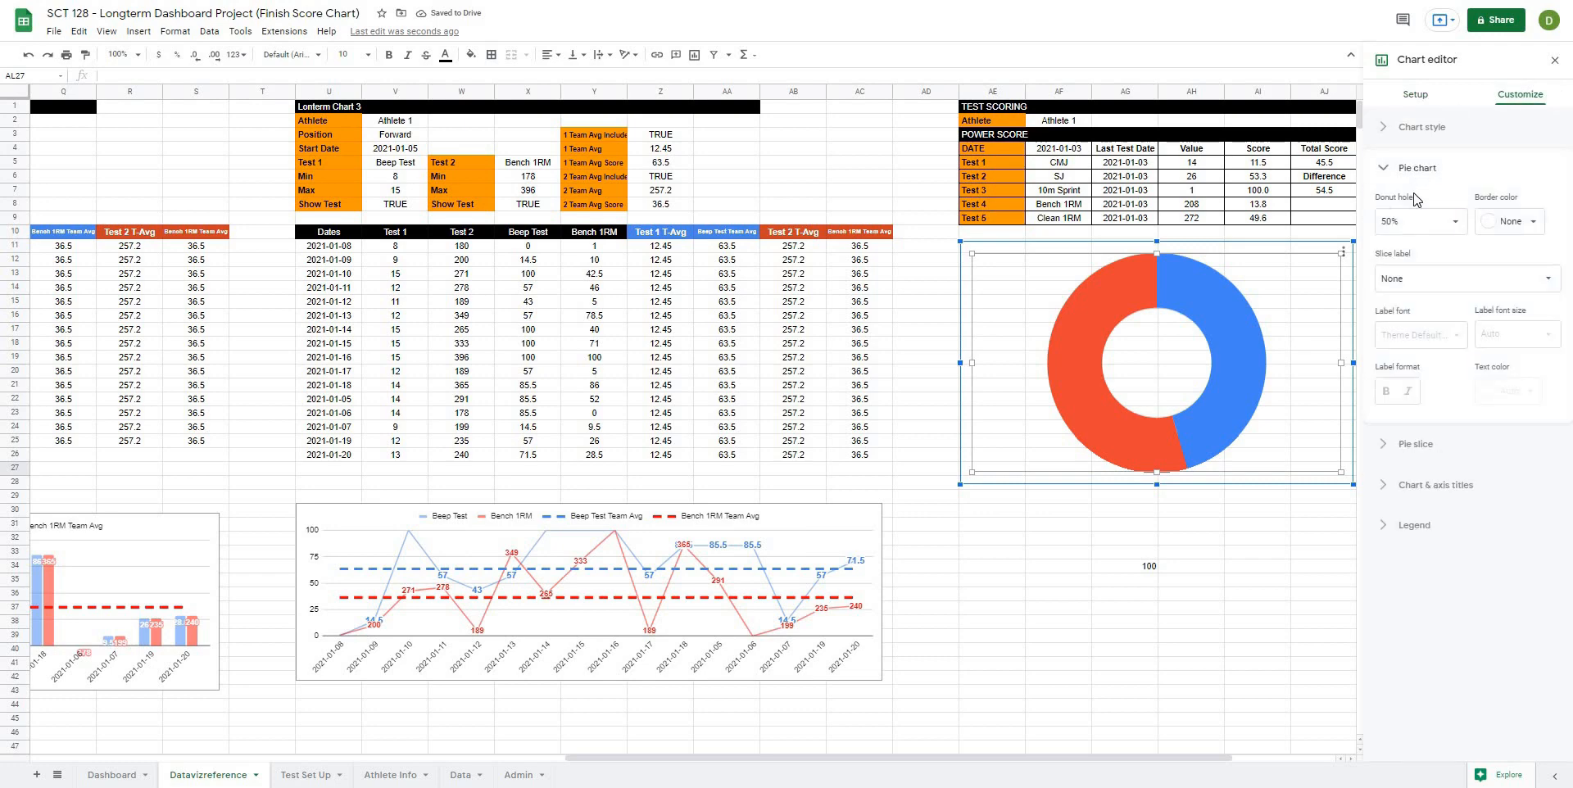
click(1420, 222)
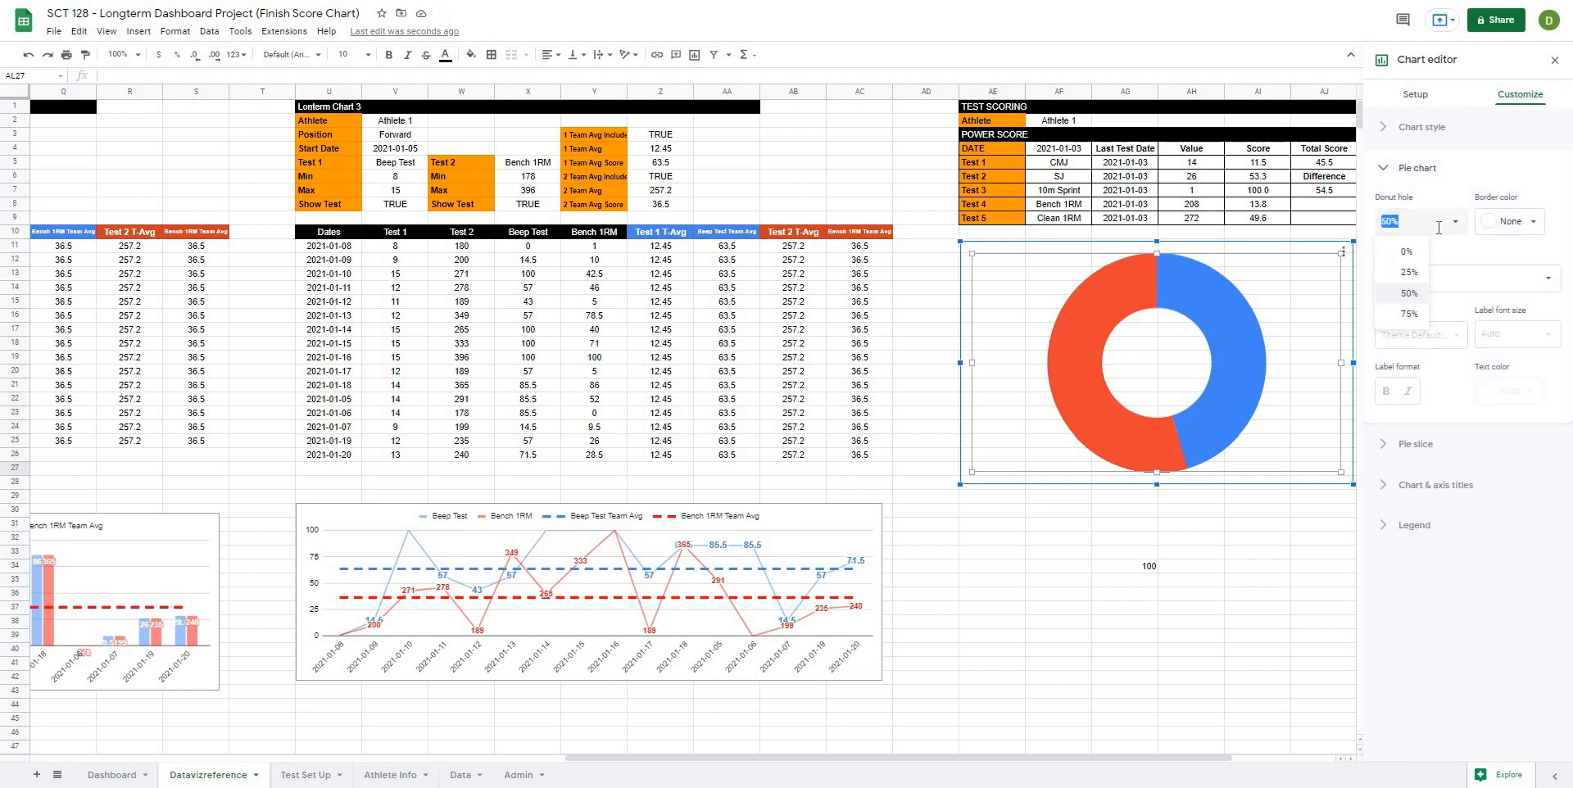
click(1407, 315)
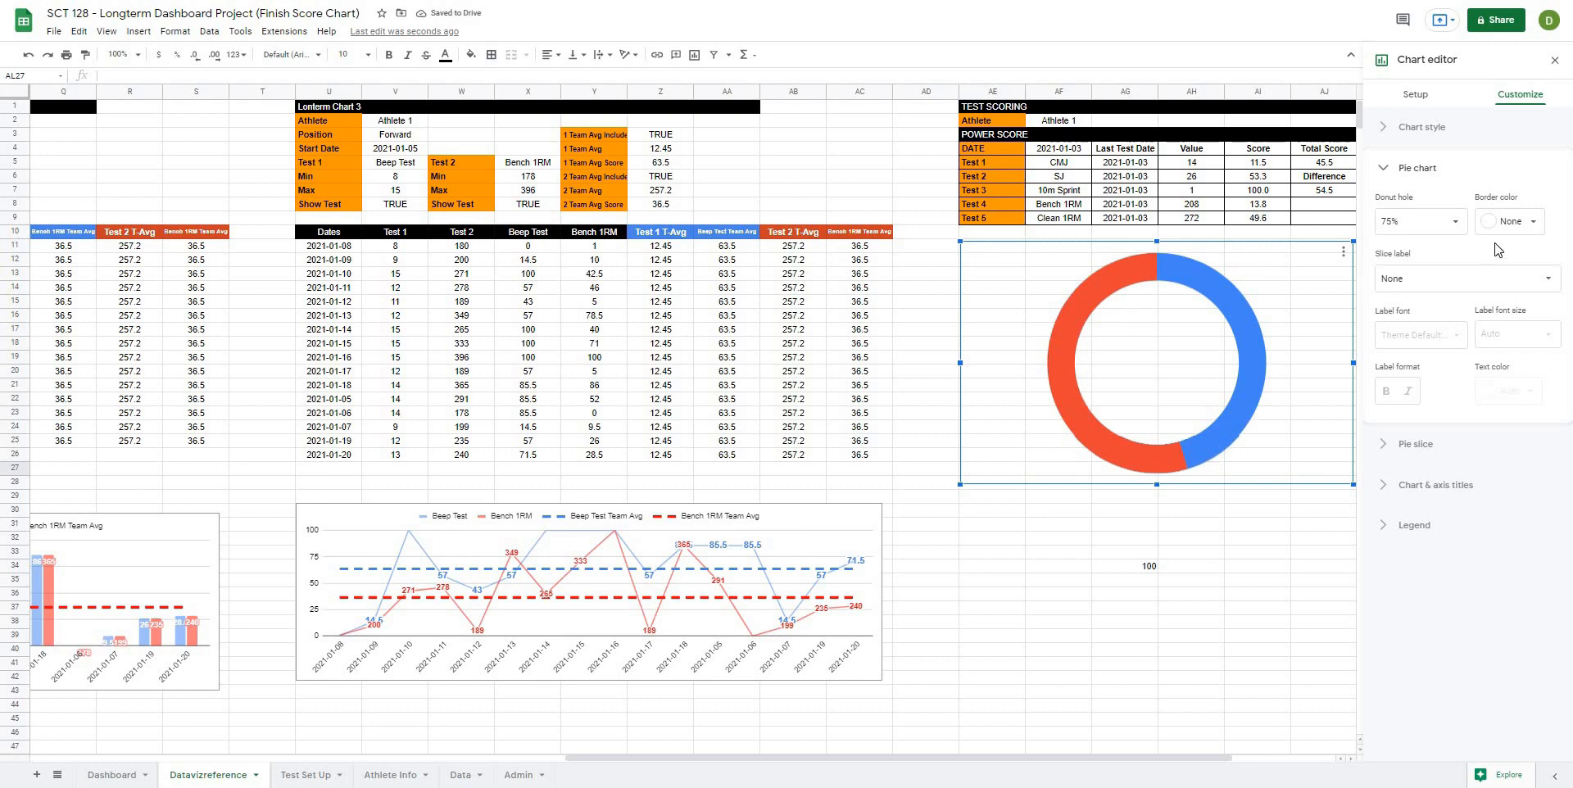
click(1514, 224)
click(1429, 257)
click(1396, 169)
Color the doughnut chart's slice 1 dark blue and set slice 2's color to None.
click(1416, 208)
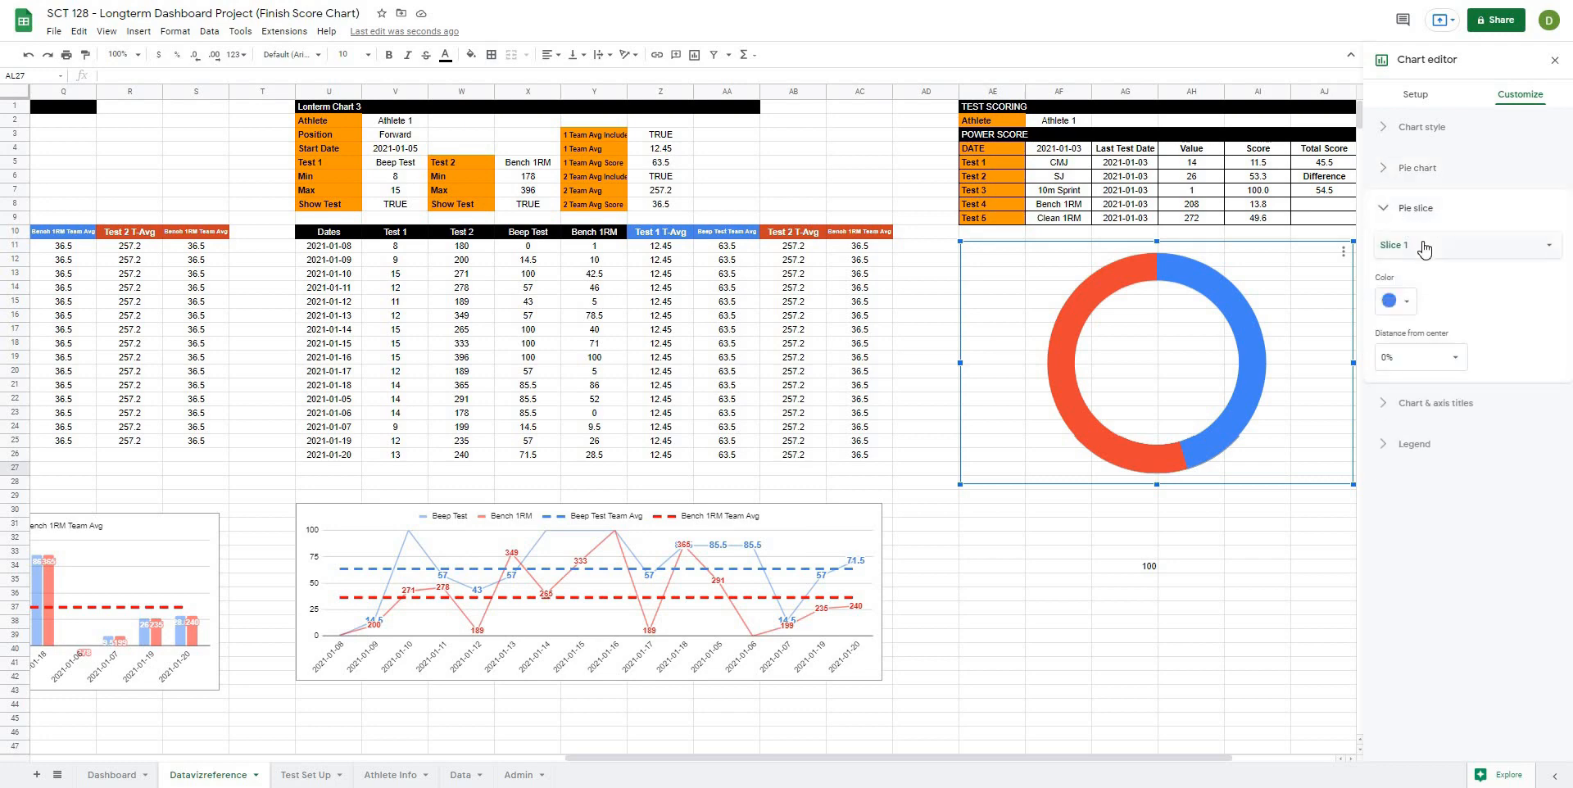
click(1402, 304)
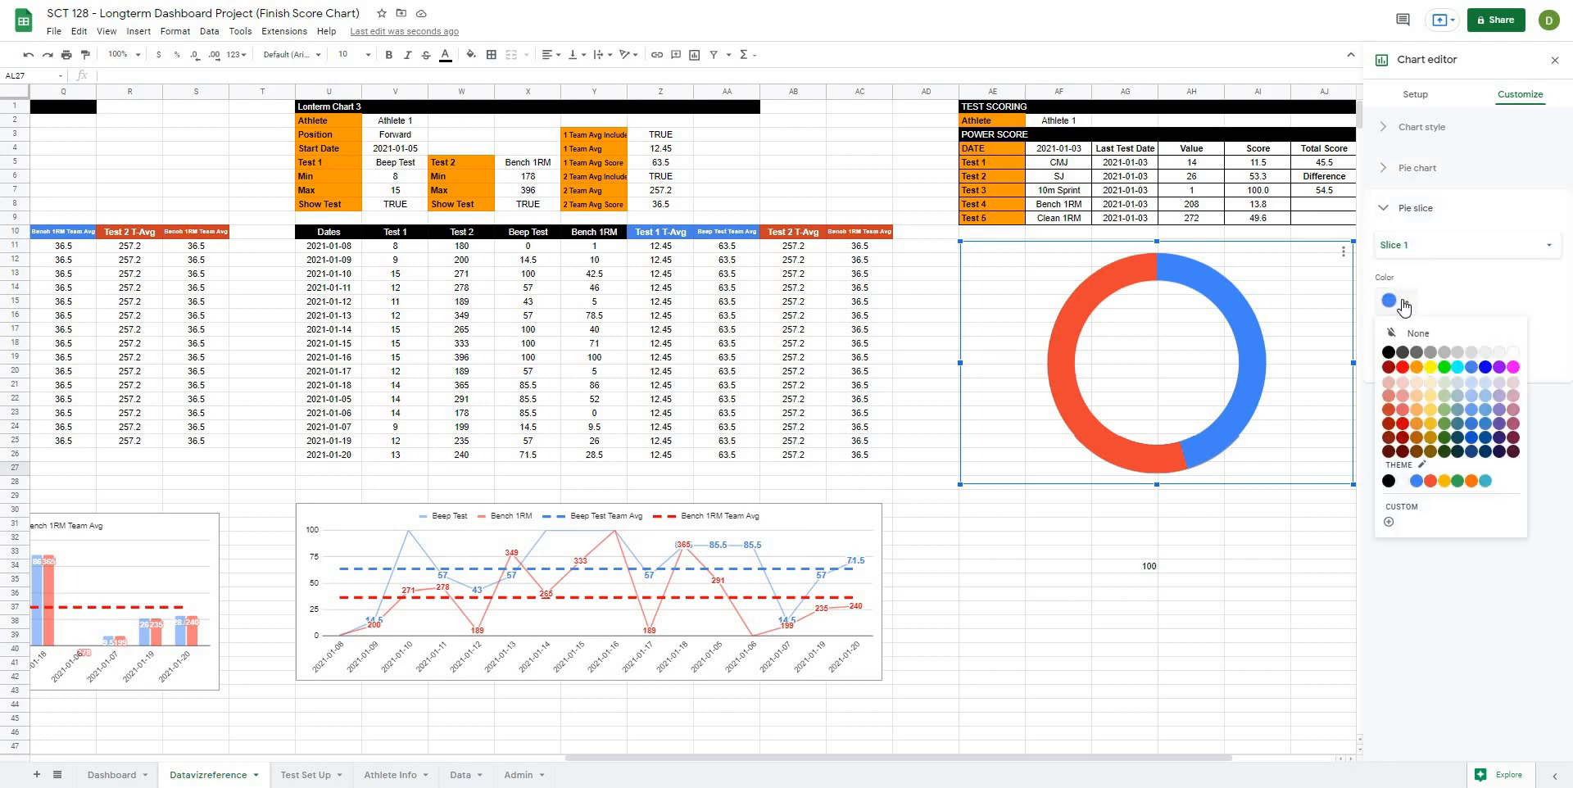
click(1473, 451)
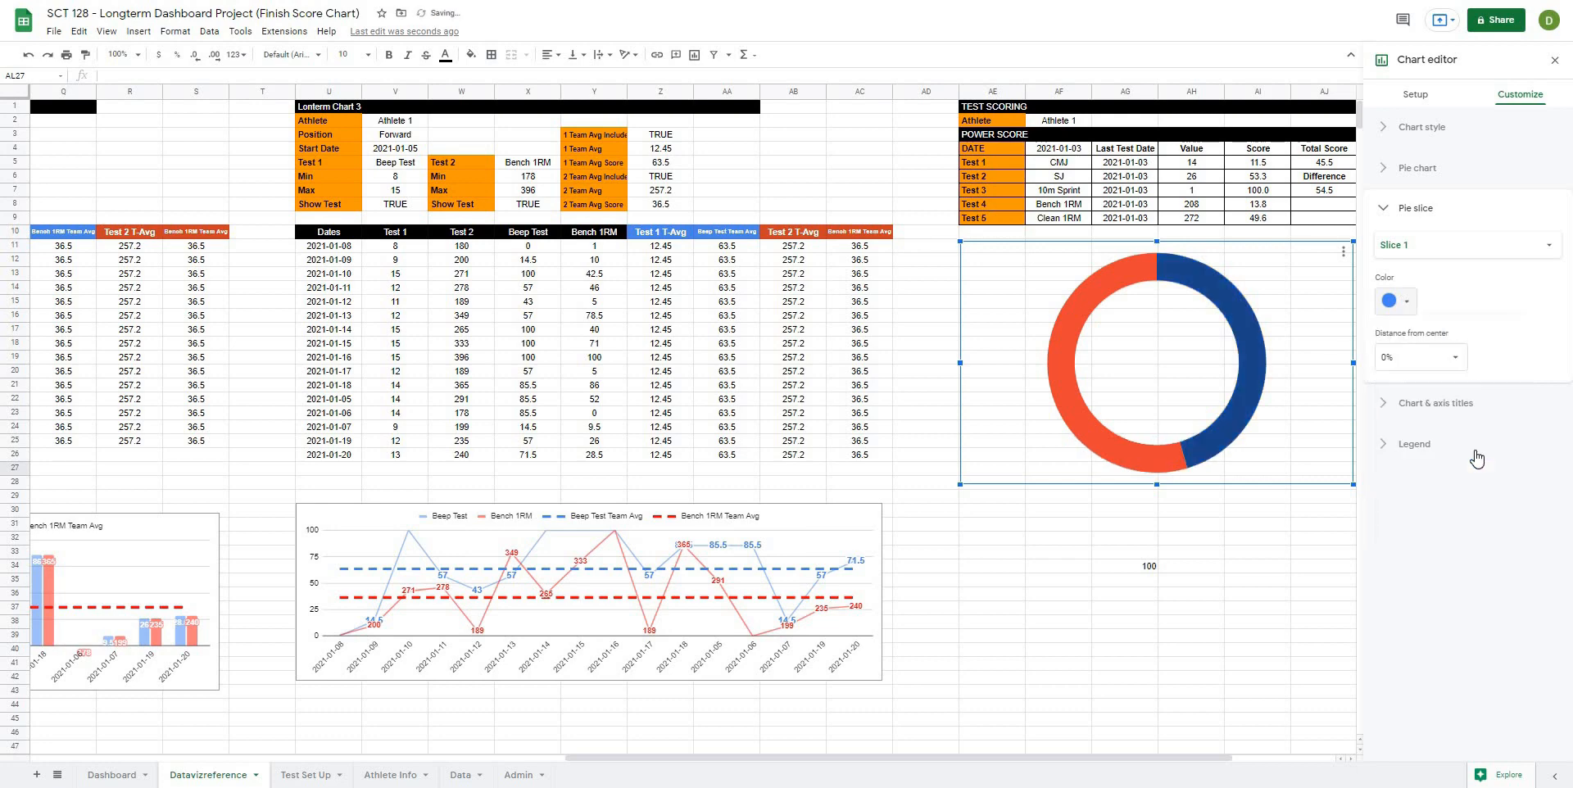
click(1441, 245)
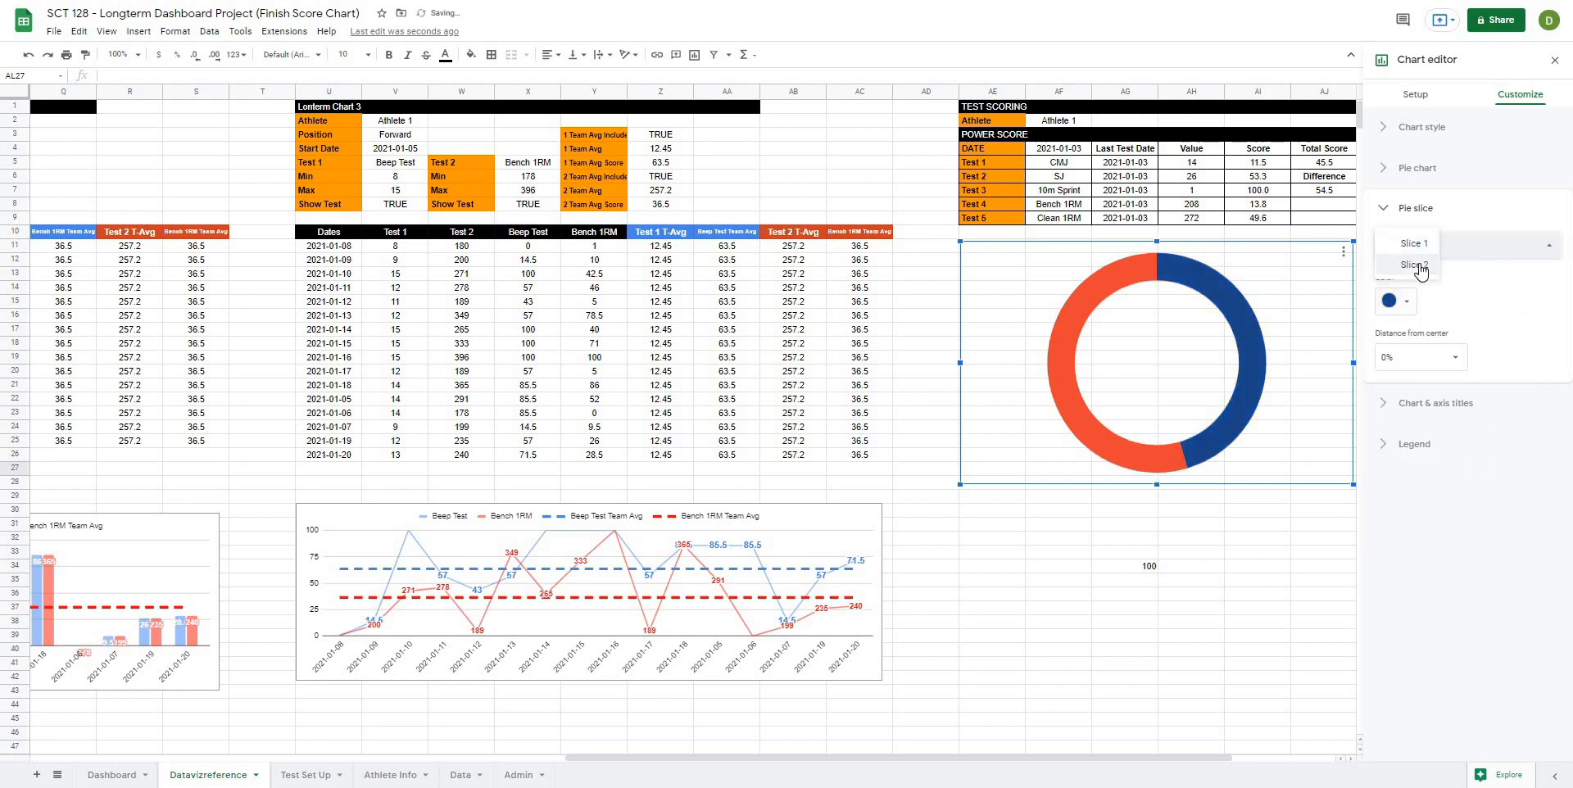
click(1404, 265)
click(1406, 308)
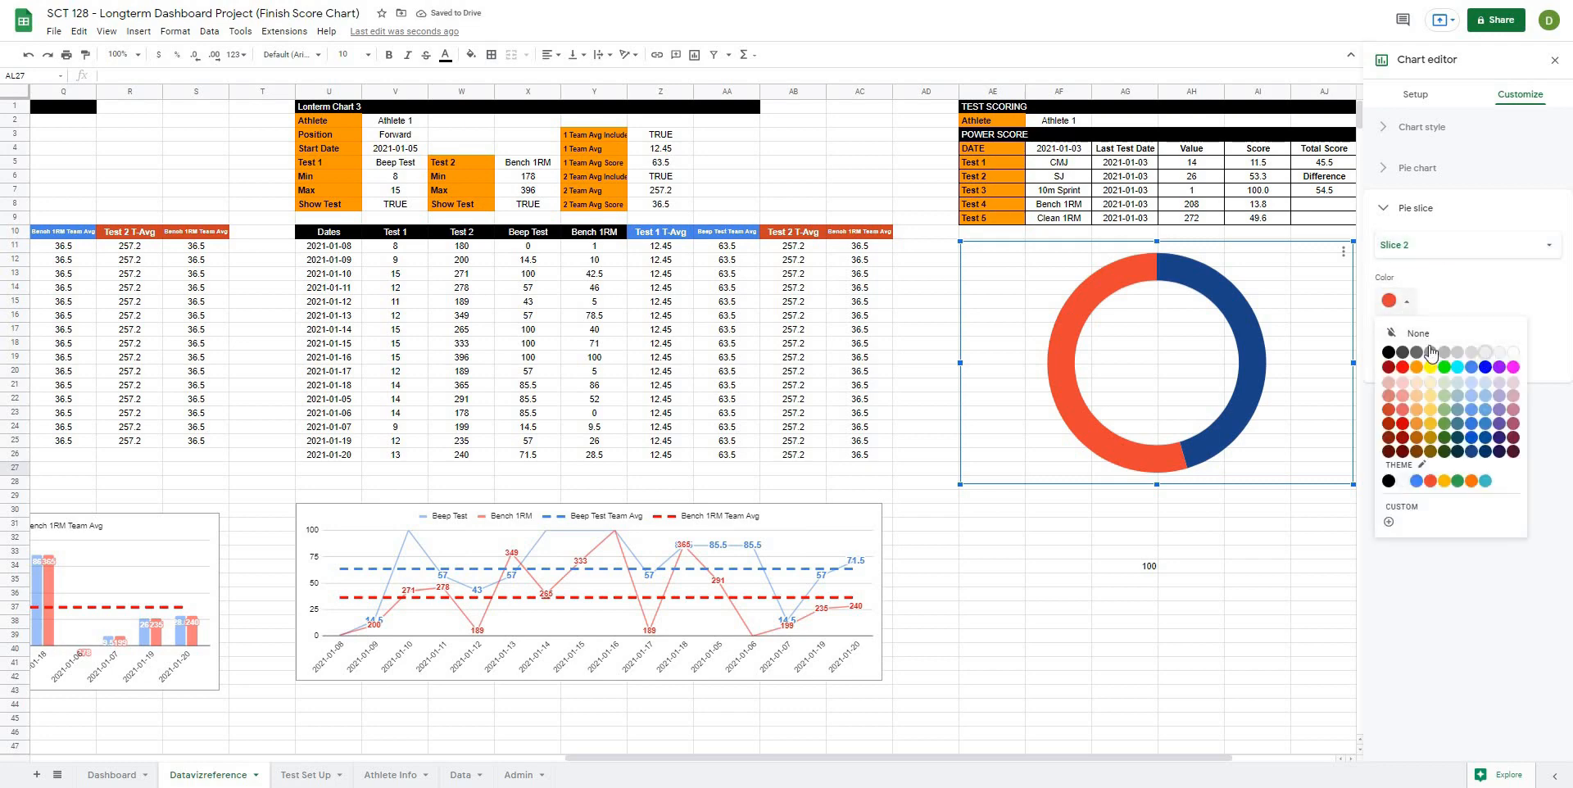
click(1402, 339)
click(1246, 551)
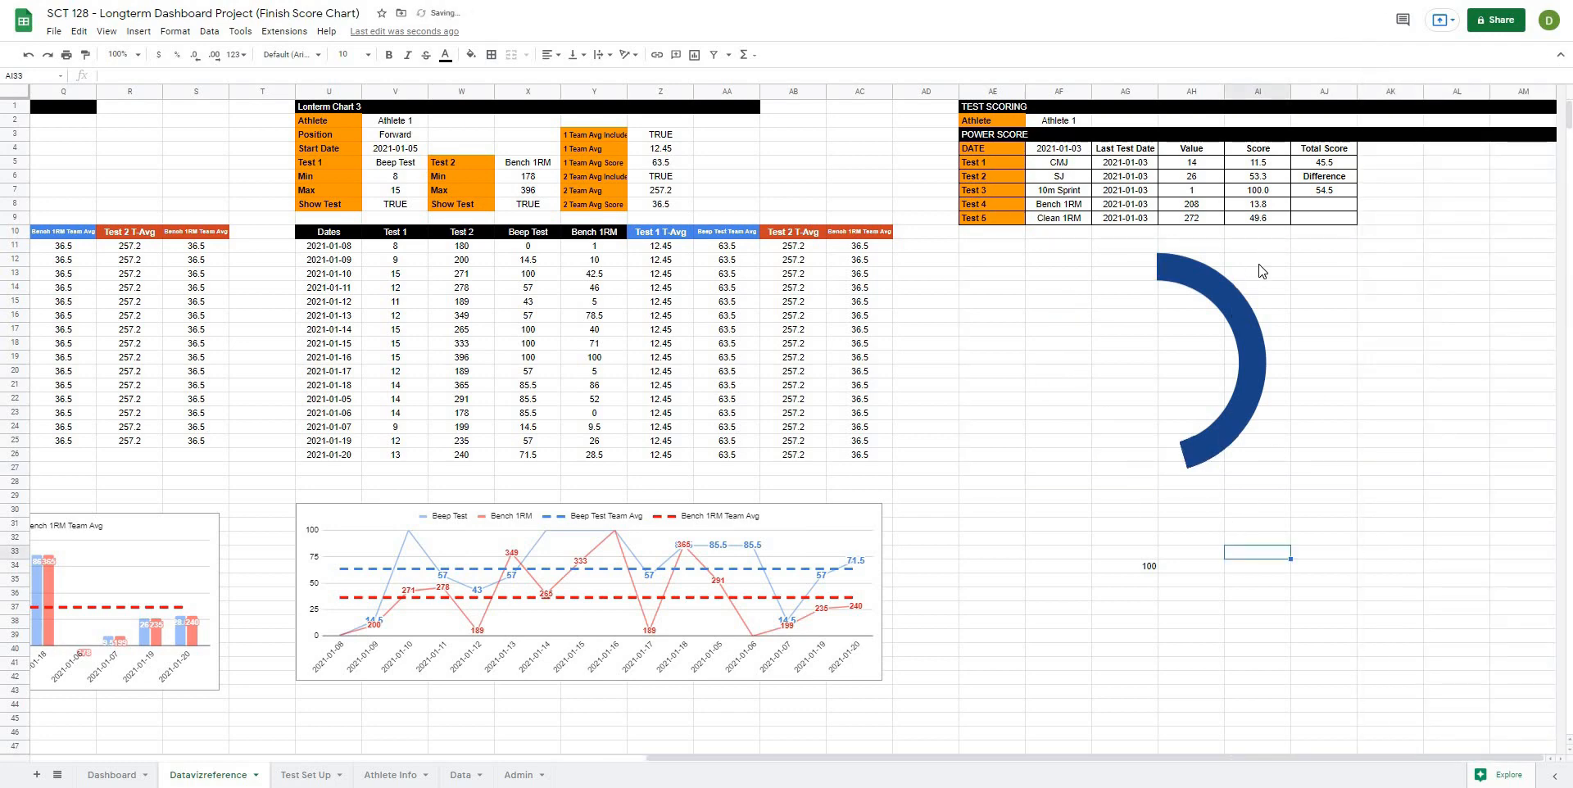
click(1261, 275)
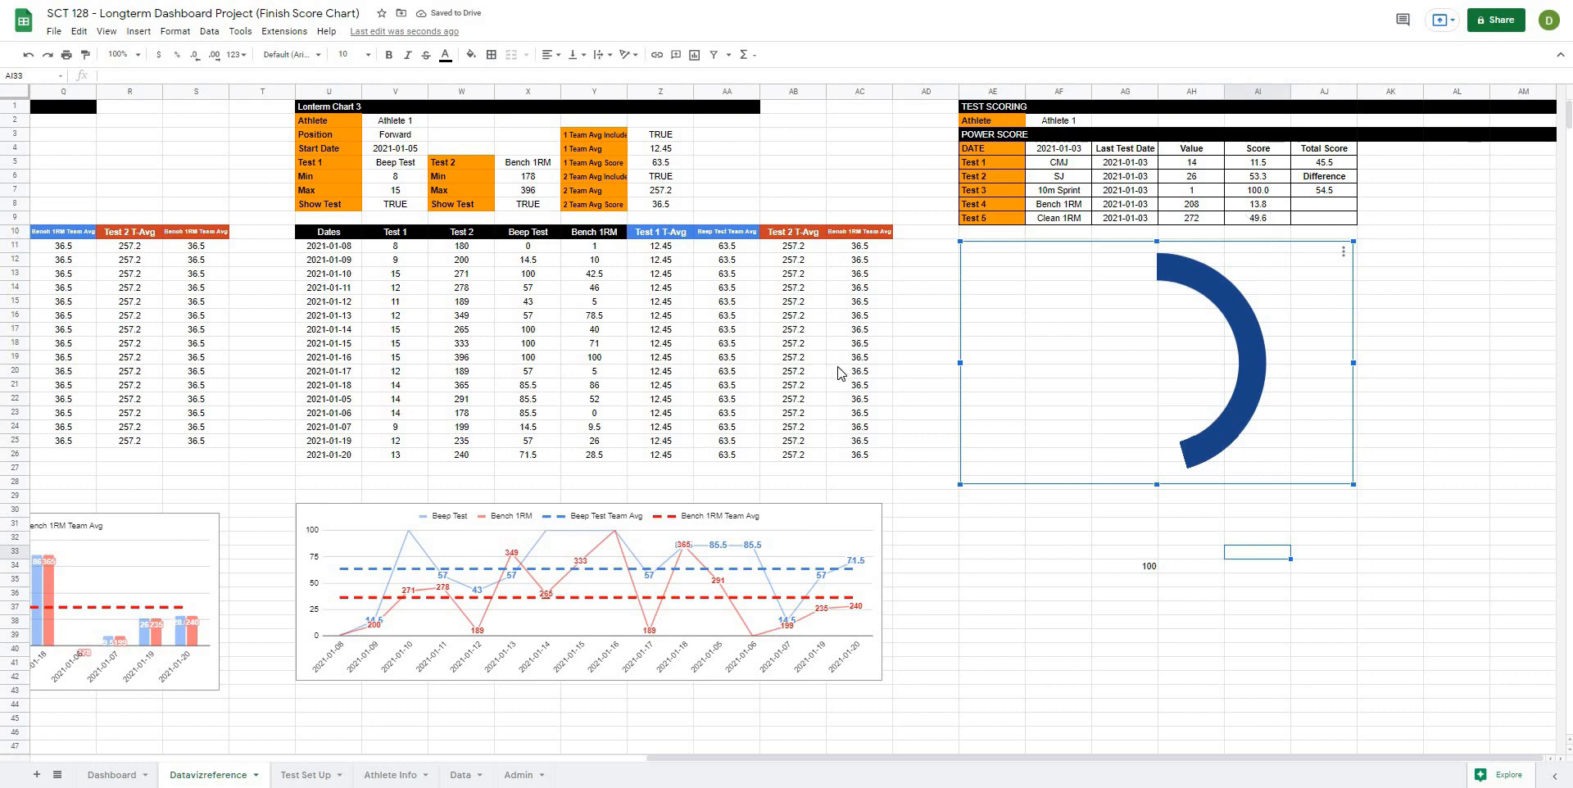
click(1055, 608)
click(1142, 397)
click(1046, 609)
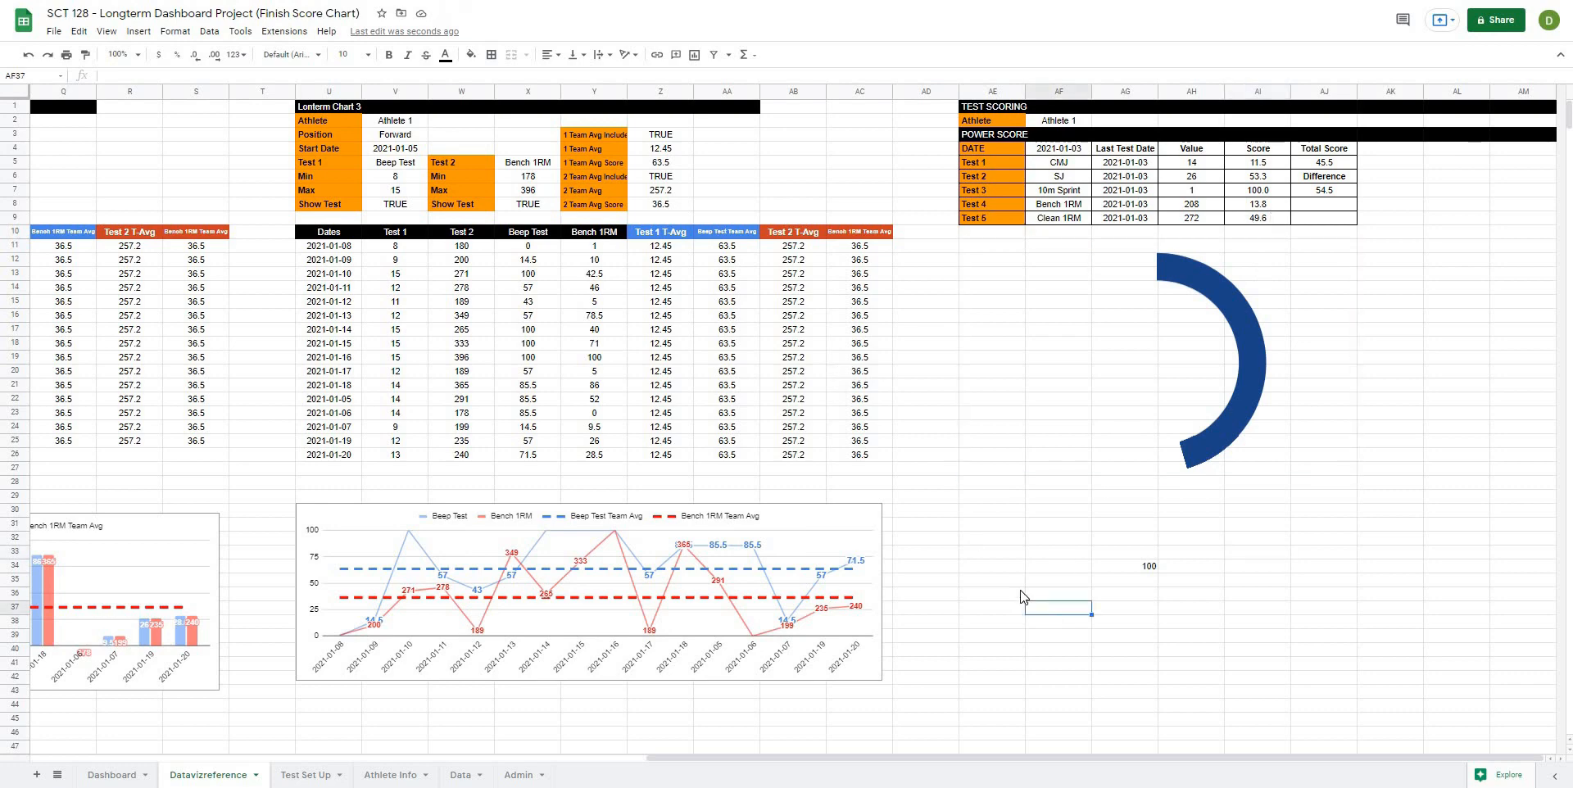
On the Dashboard sheet, link the POWER SCORE box P10:P13 to the Total Score with =Datavizreference!AJ5.
click(109, 775)
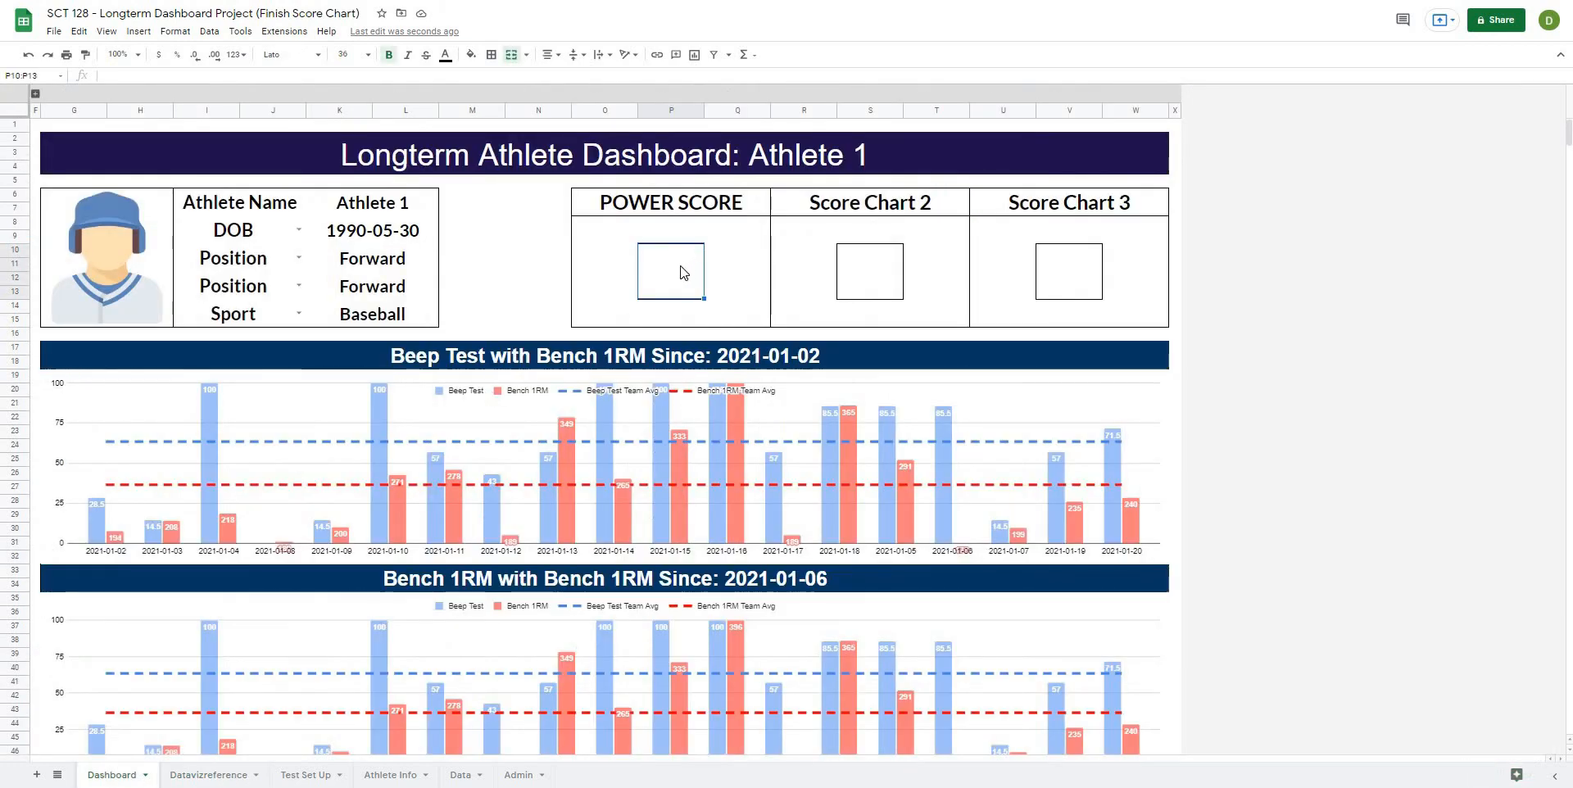
click(701, 273)
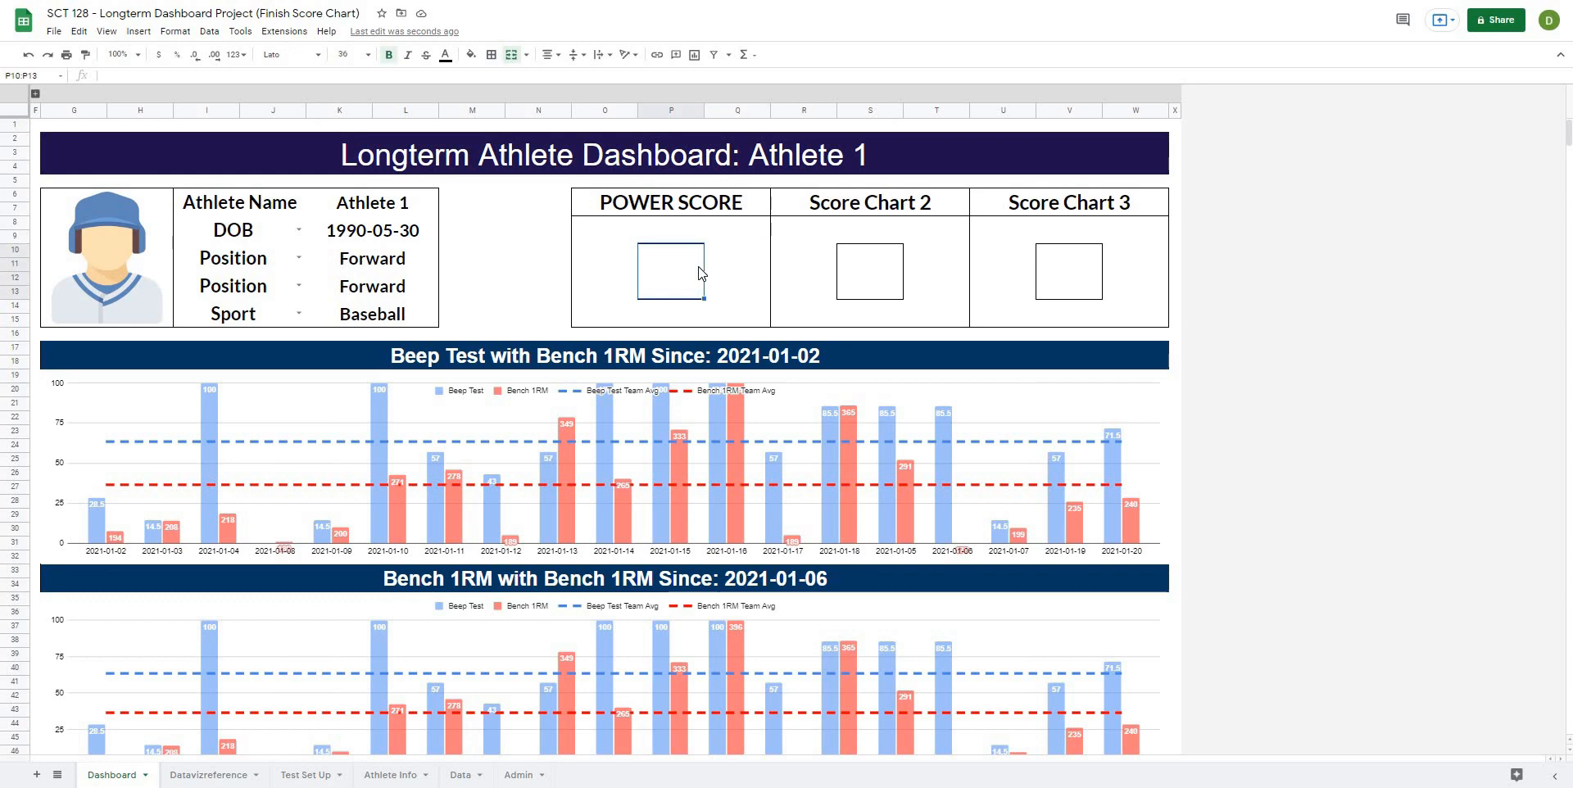
text(=)
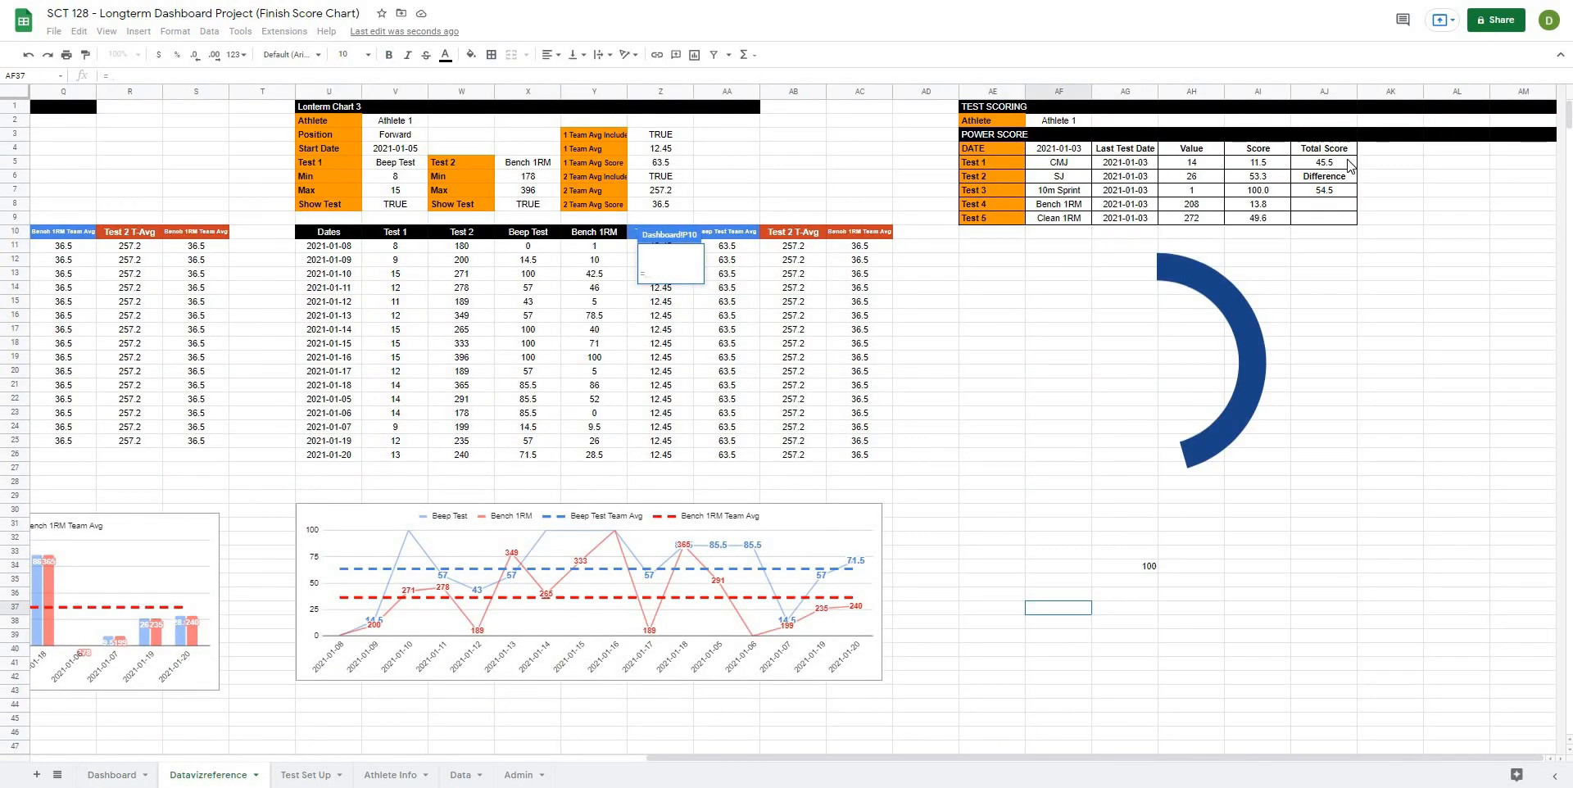
click(1350, 166)
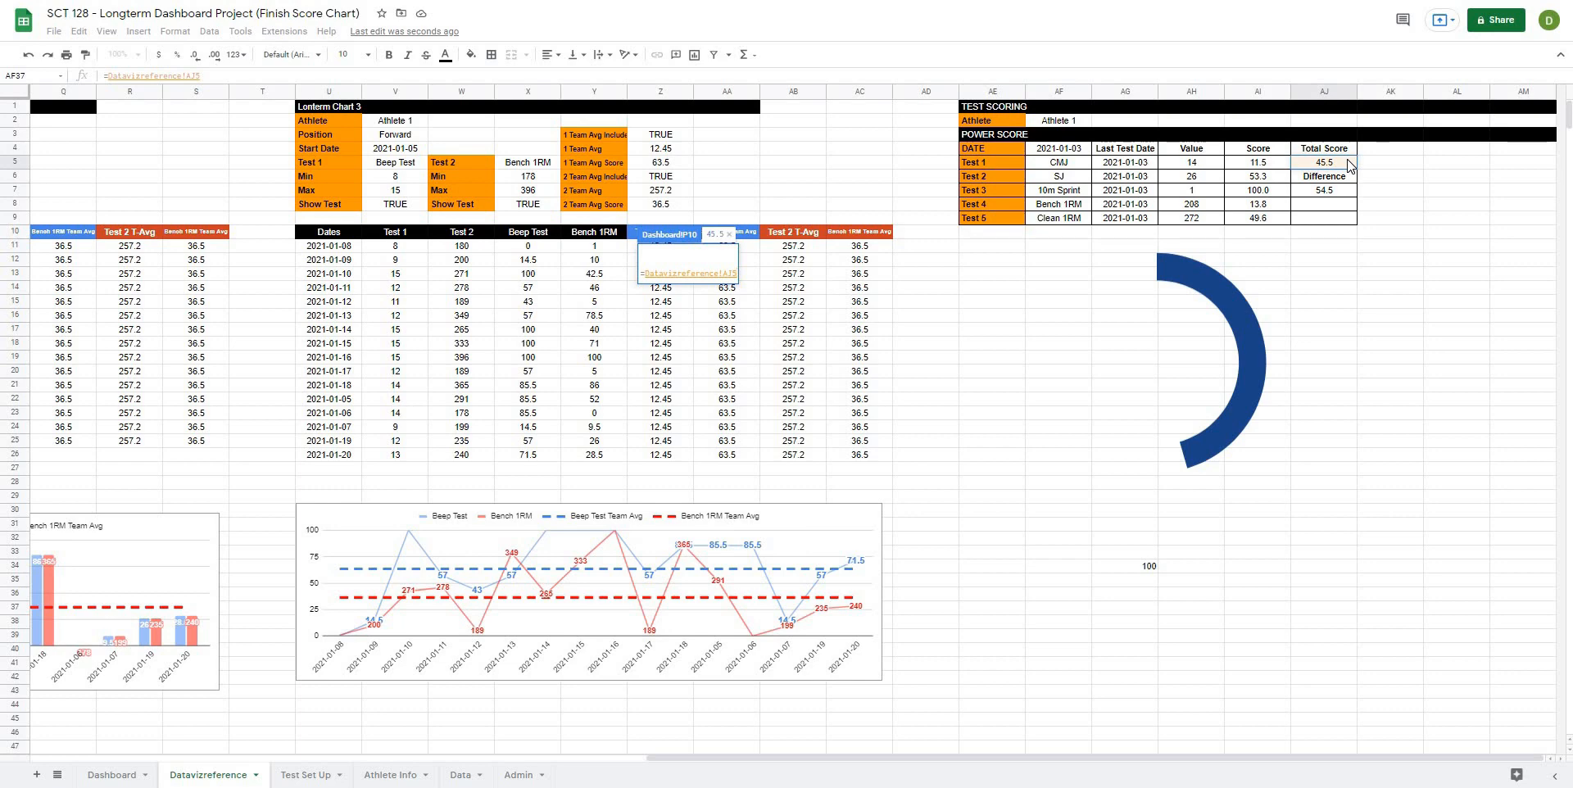
key(Return)
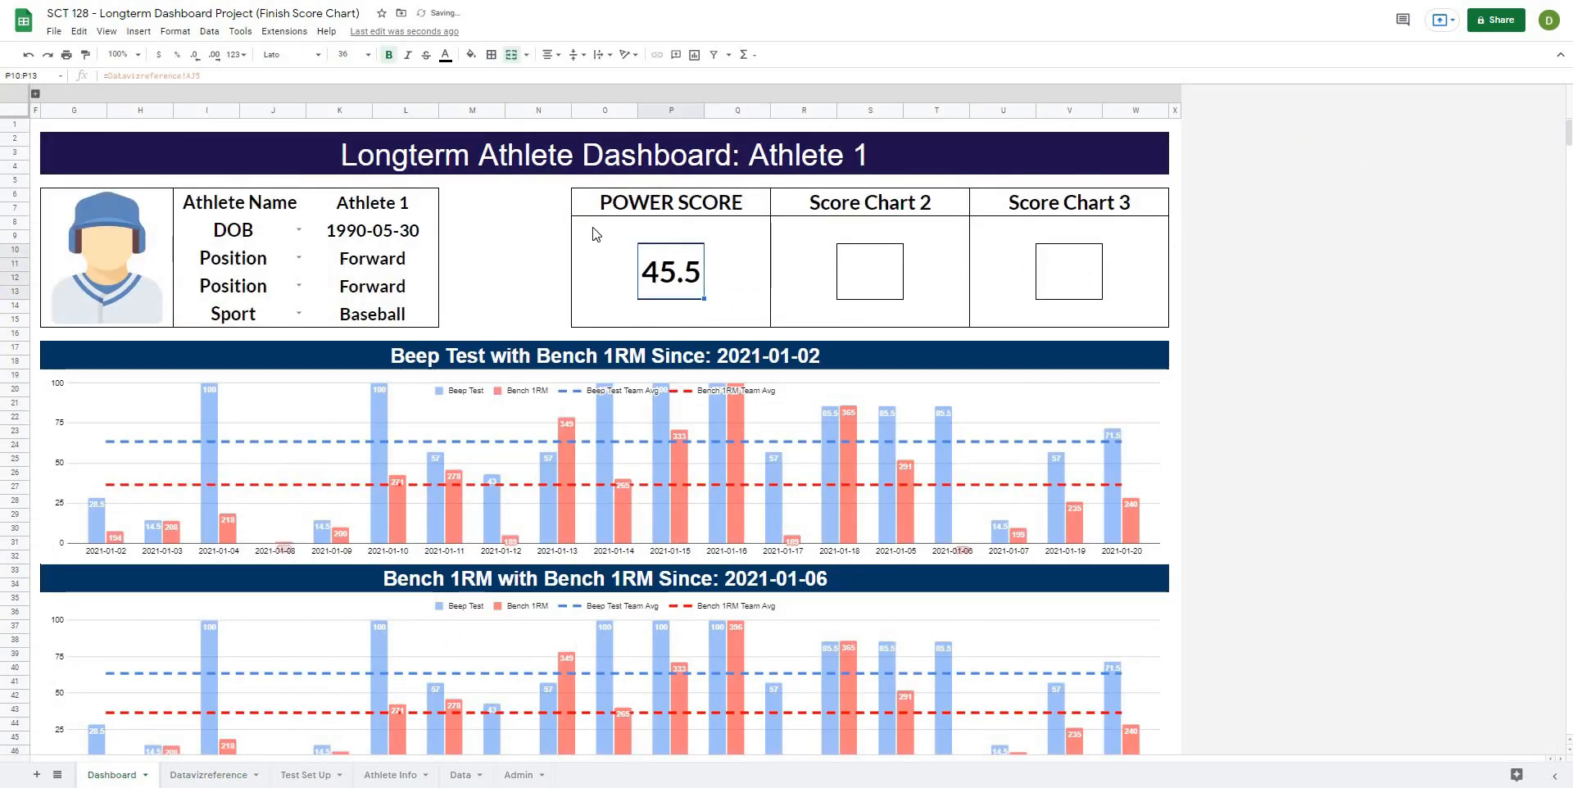
Remove all borders from cells O9:Q15 around the dashboard's power score value.
drag(595, 235, 752, 323)
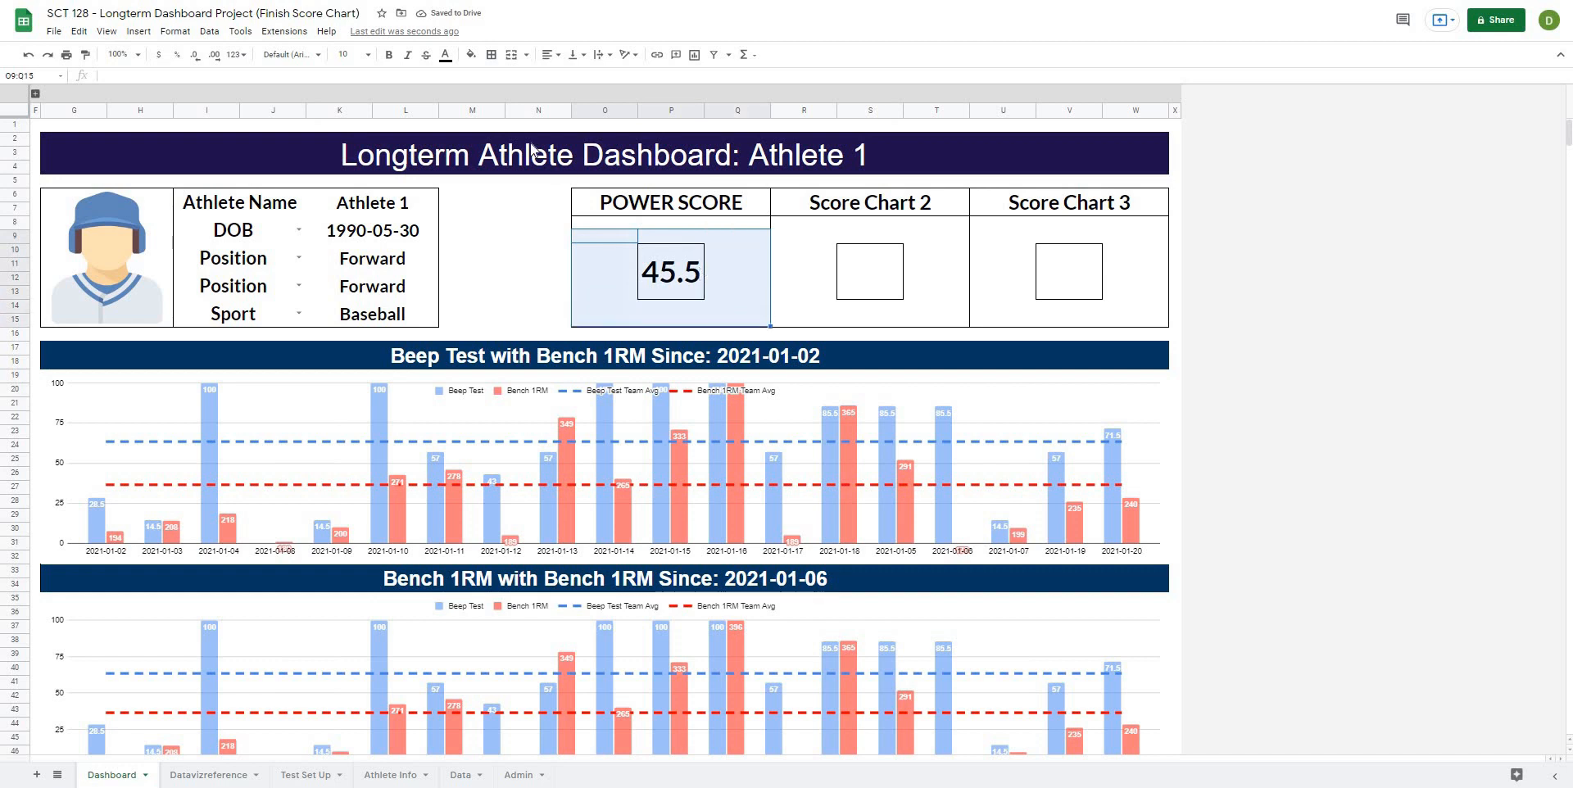
click(478, 59)
click(527, 57)
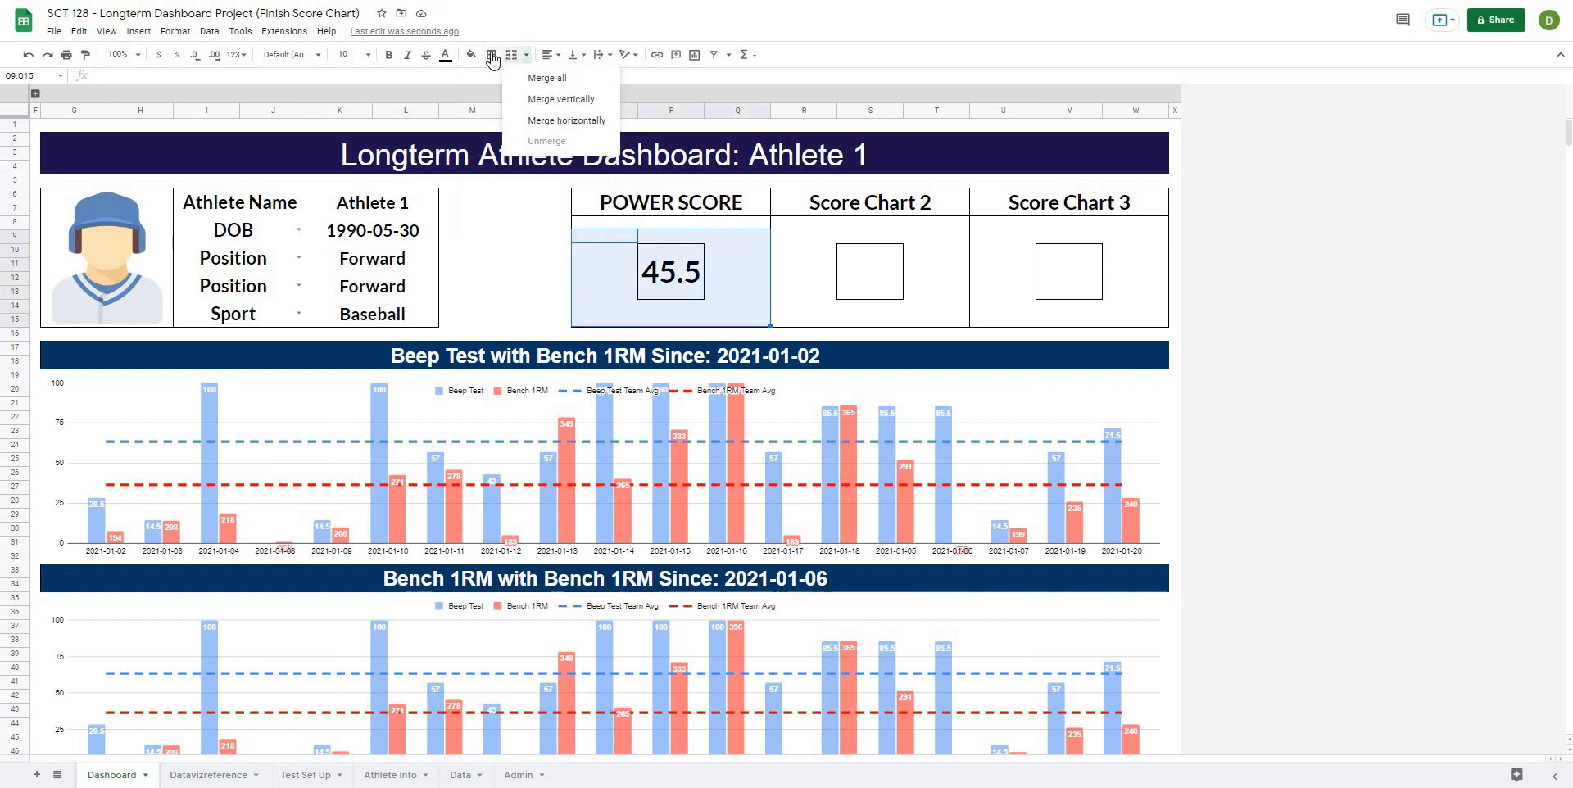
click(492, 56)
click(785, 236)
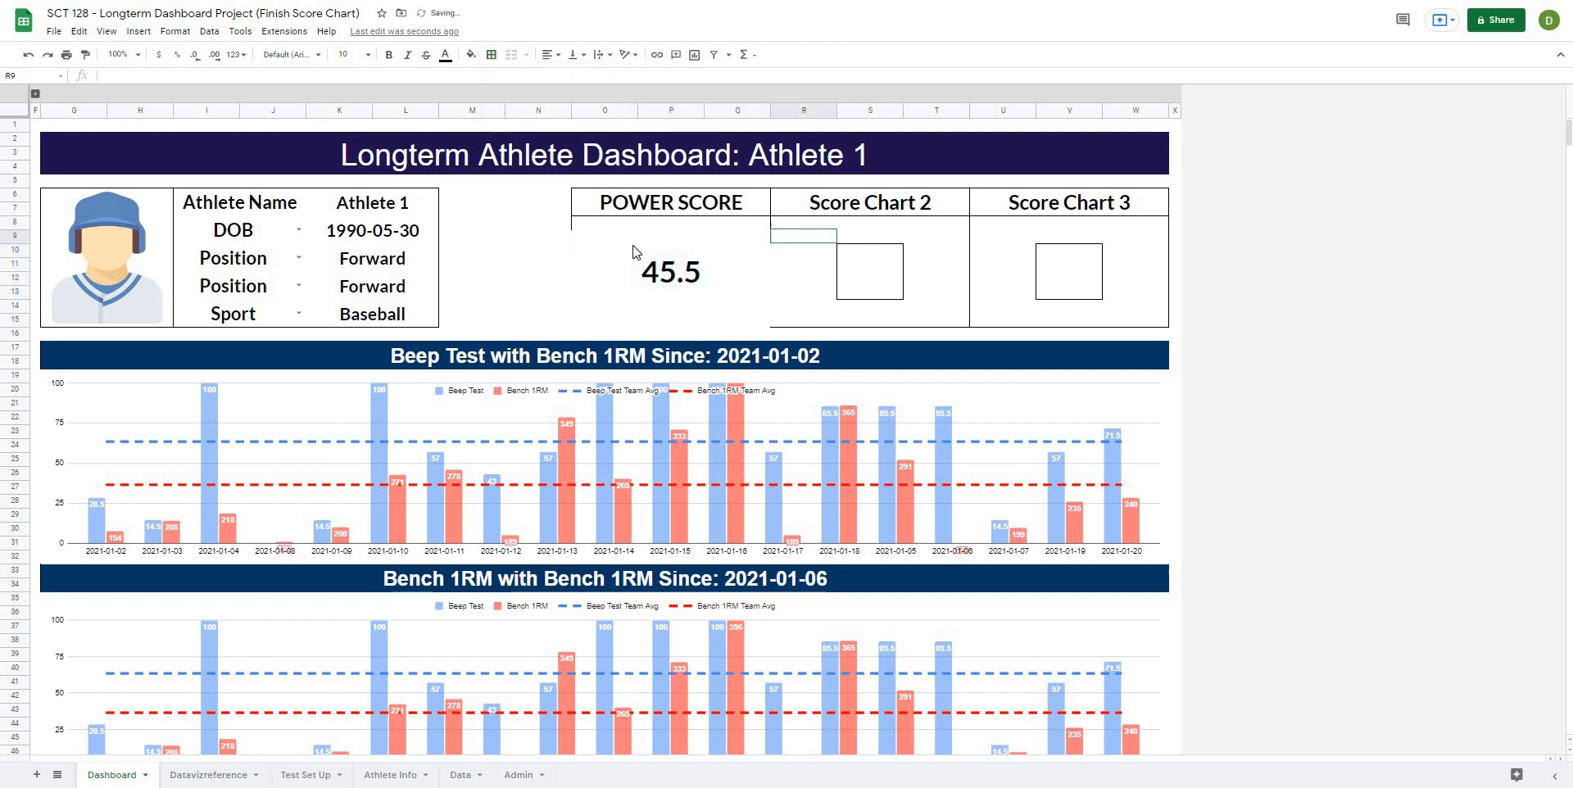
Add an outer border around cells O8:Q15 below the POWER SCORE heading.
drag(607, 222, 753, 324)
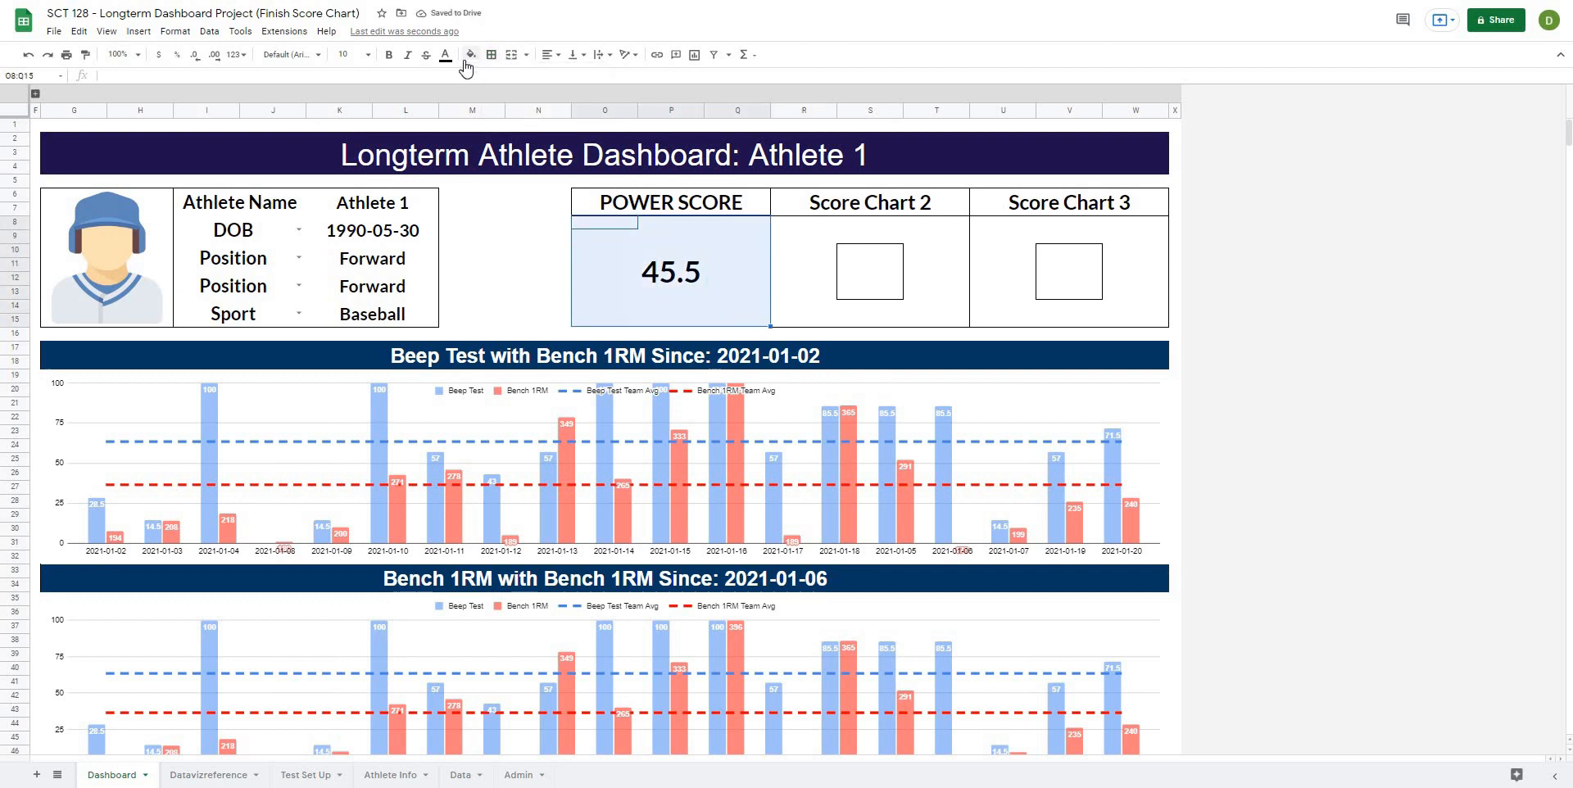
click(492, 54)
click(564, 79)
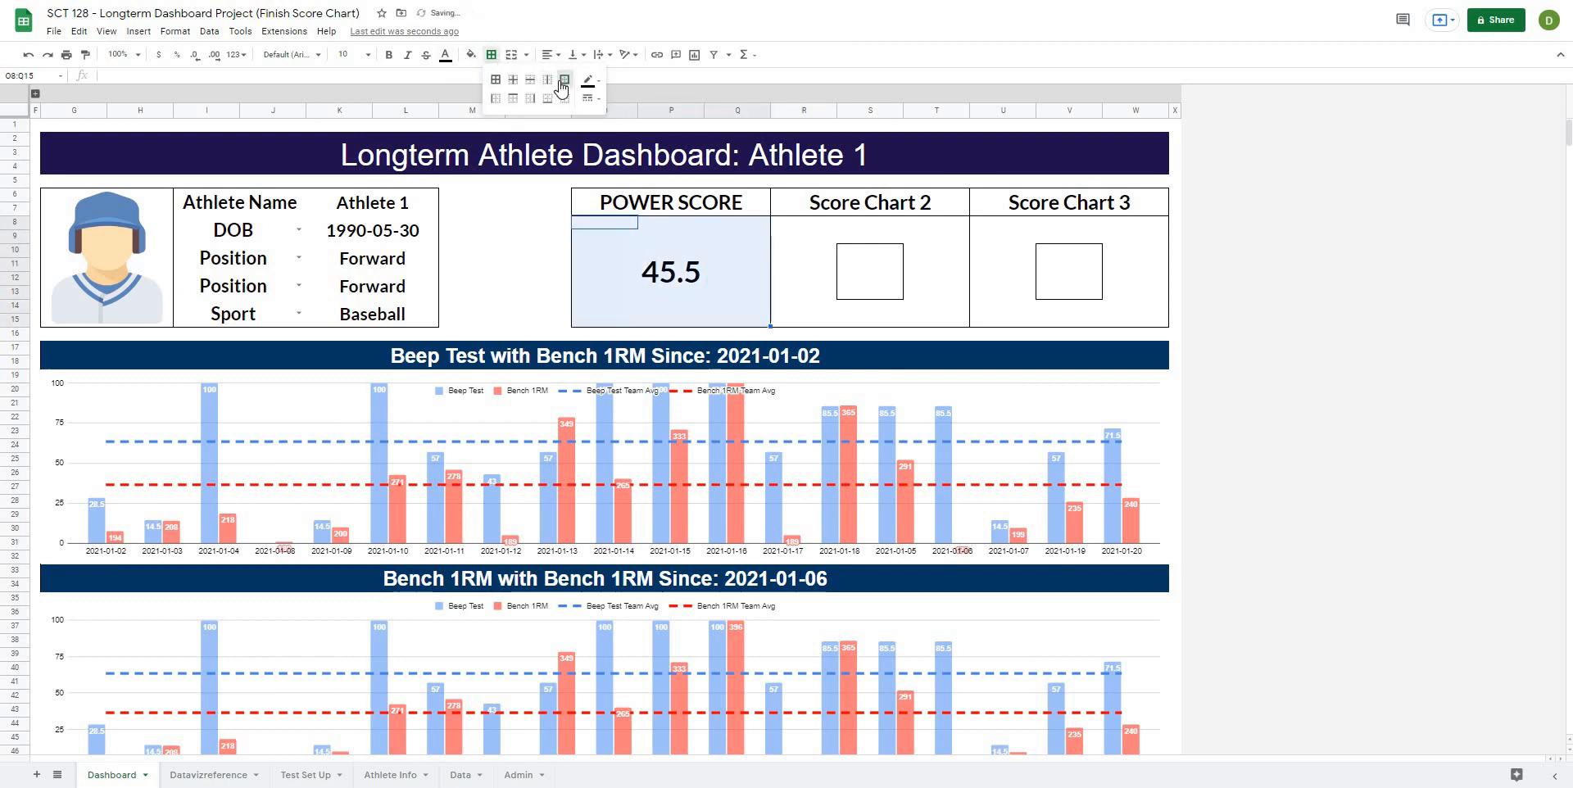
click(862, 227)
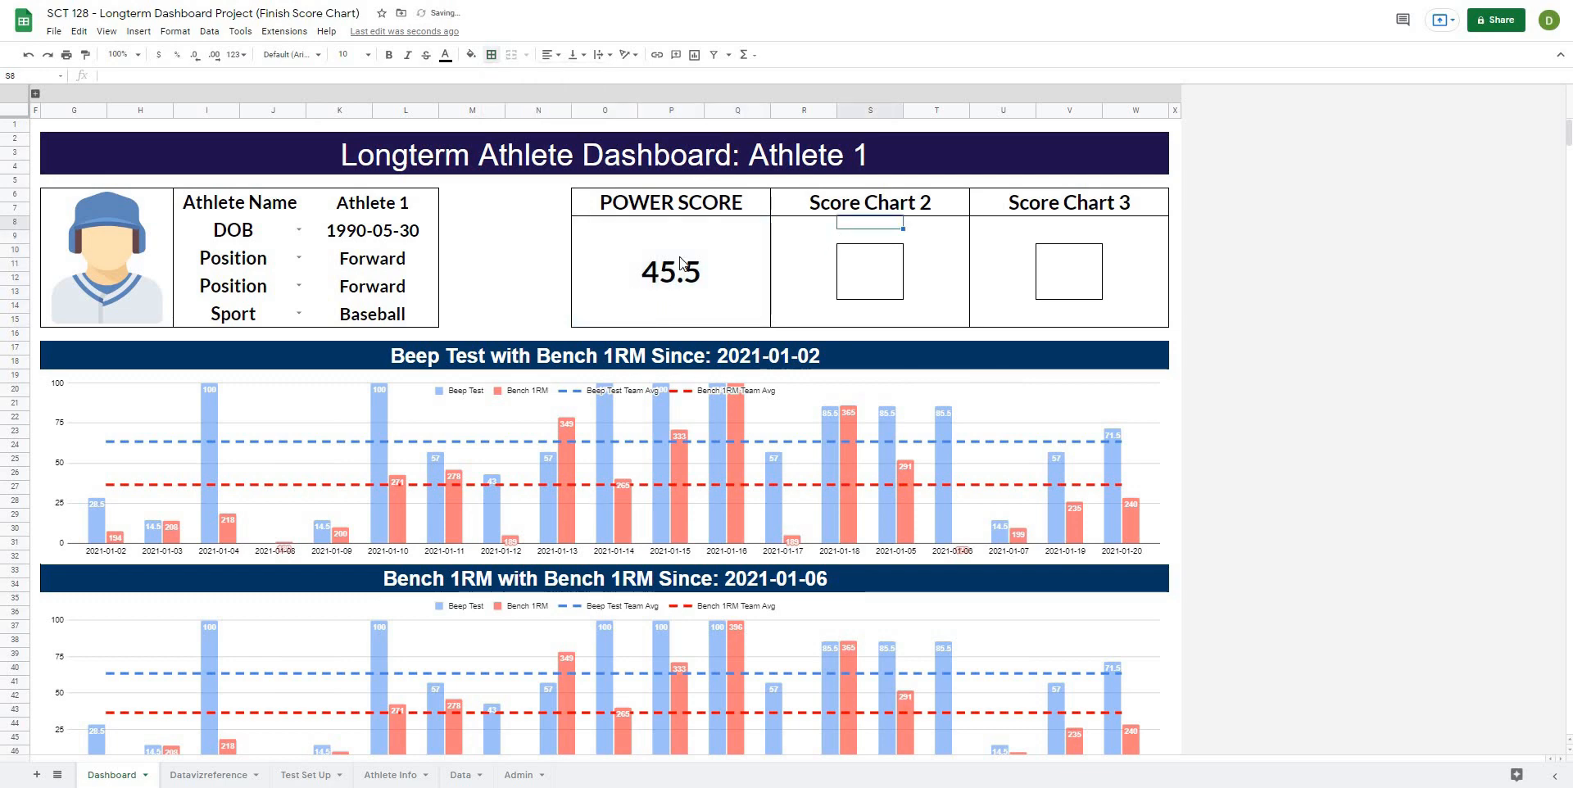
Copy the blue doughnut chart from the Datavizreference sheet and paste it onto the Dashboard sheet.
click(676, 297)
click(207, 775)
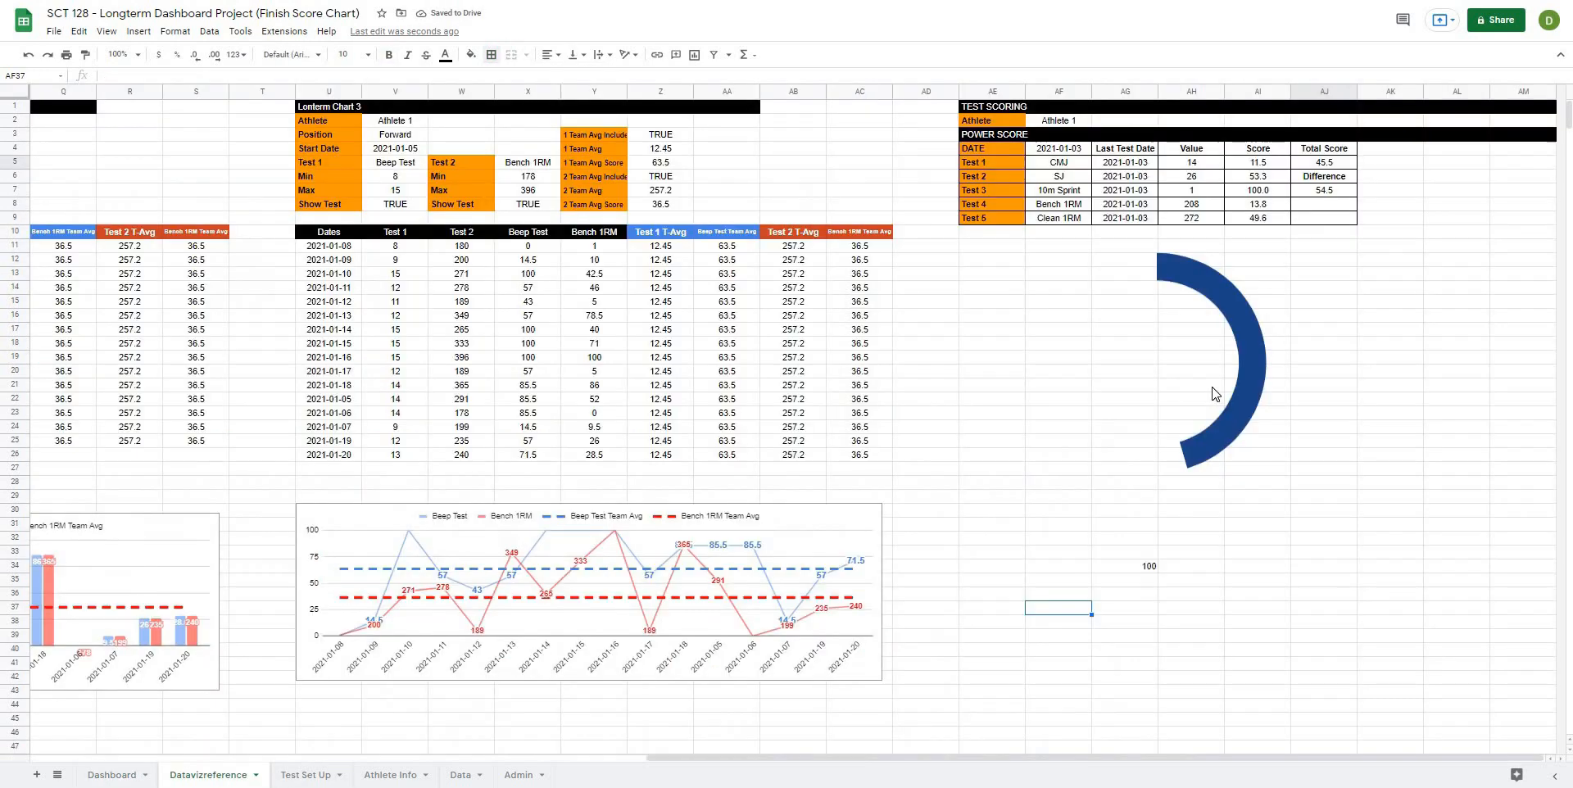
click(1215, 393)
key(ctrl+c)
click(116, 777)
key(ctrl+v)
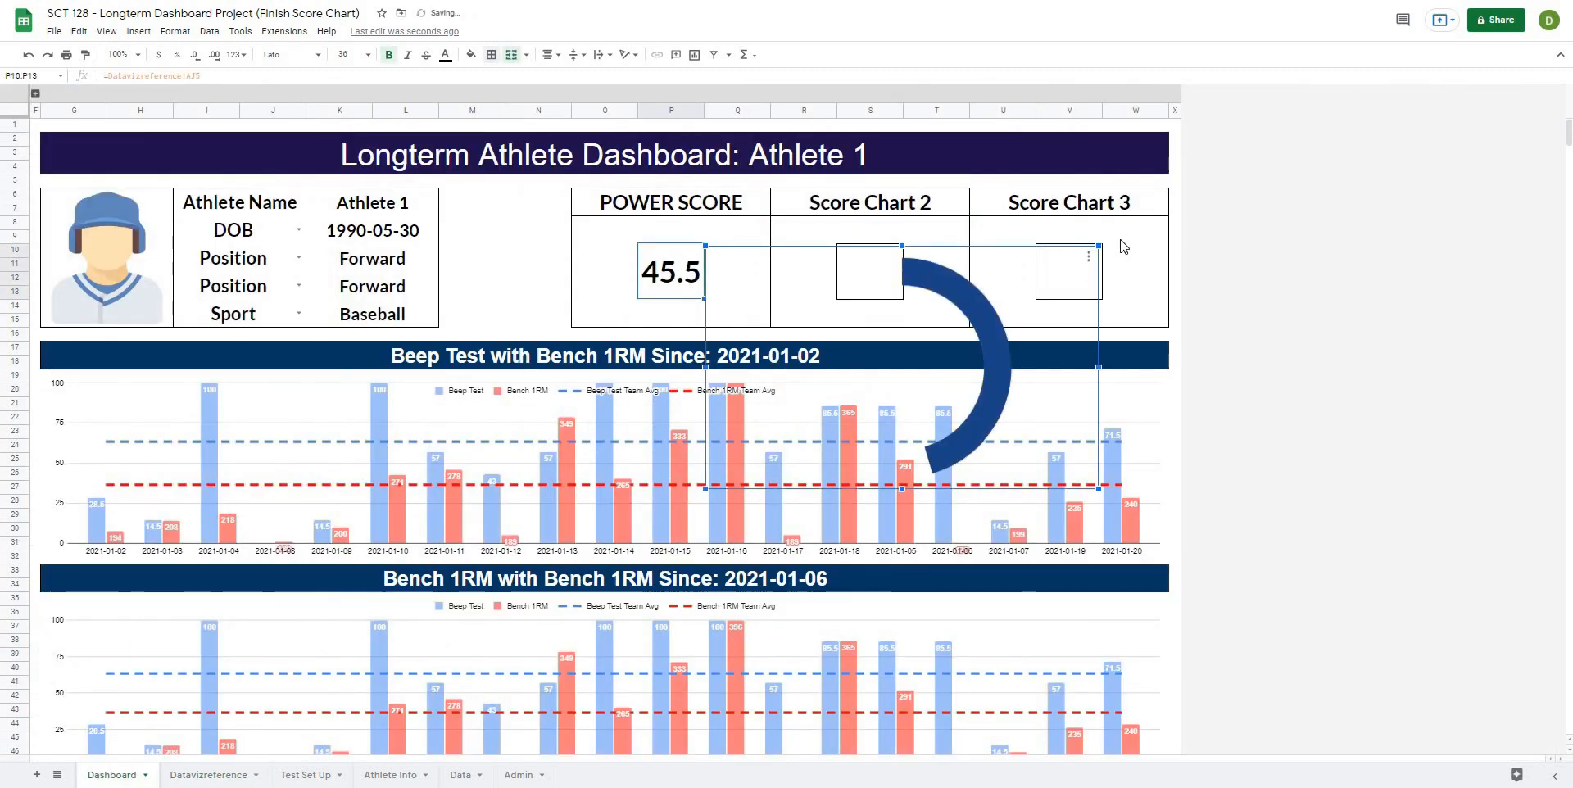
Resize the pasted doughnut chart to fit the POWER SCORE box O8:Q15 around the score value.
drag(1099, 245, 771, 262)
drag(670, 319, 672, 329)
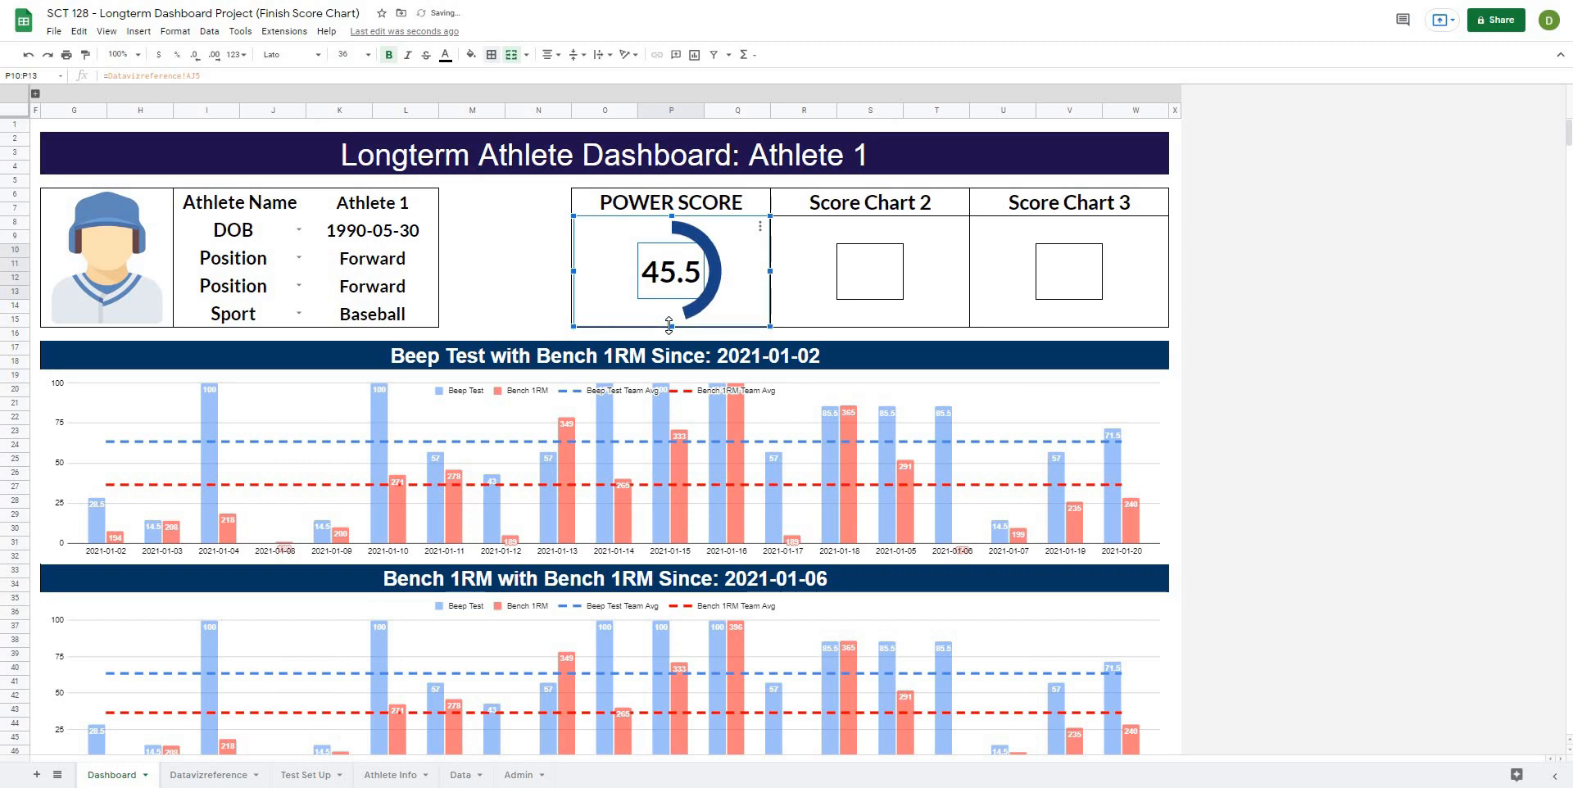
click(498, 236)
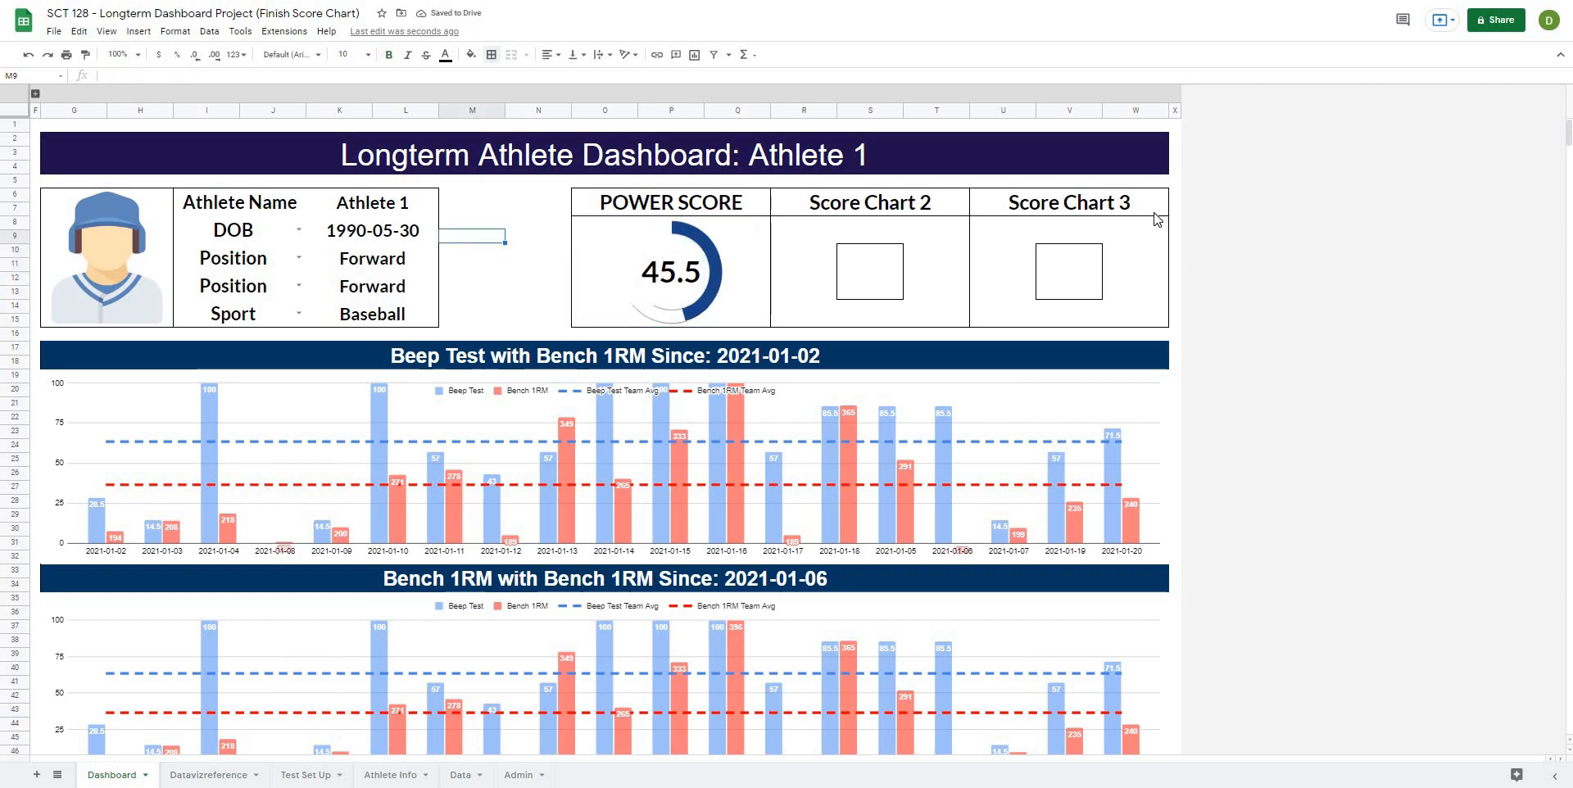
click(1155, 215)
scroll(1046, 393, down, 5)
scroll(737, 344, up, 5)
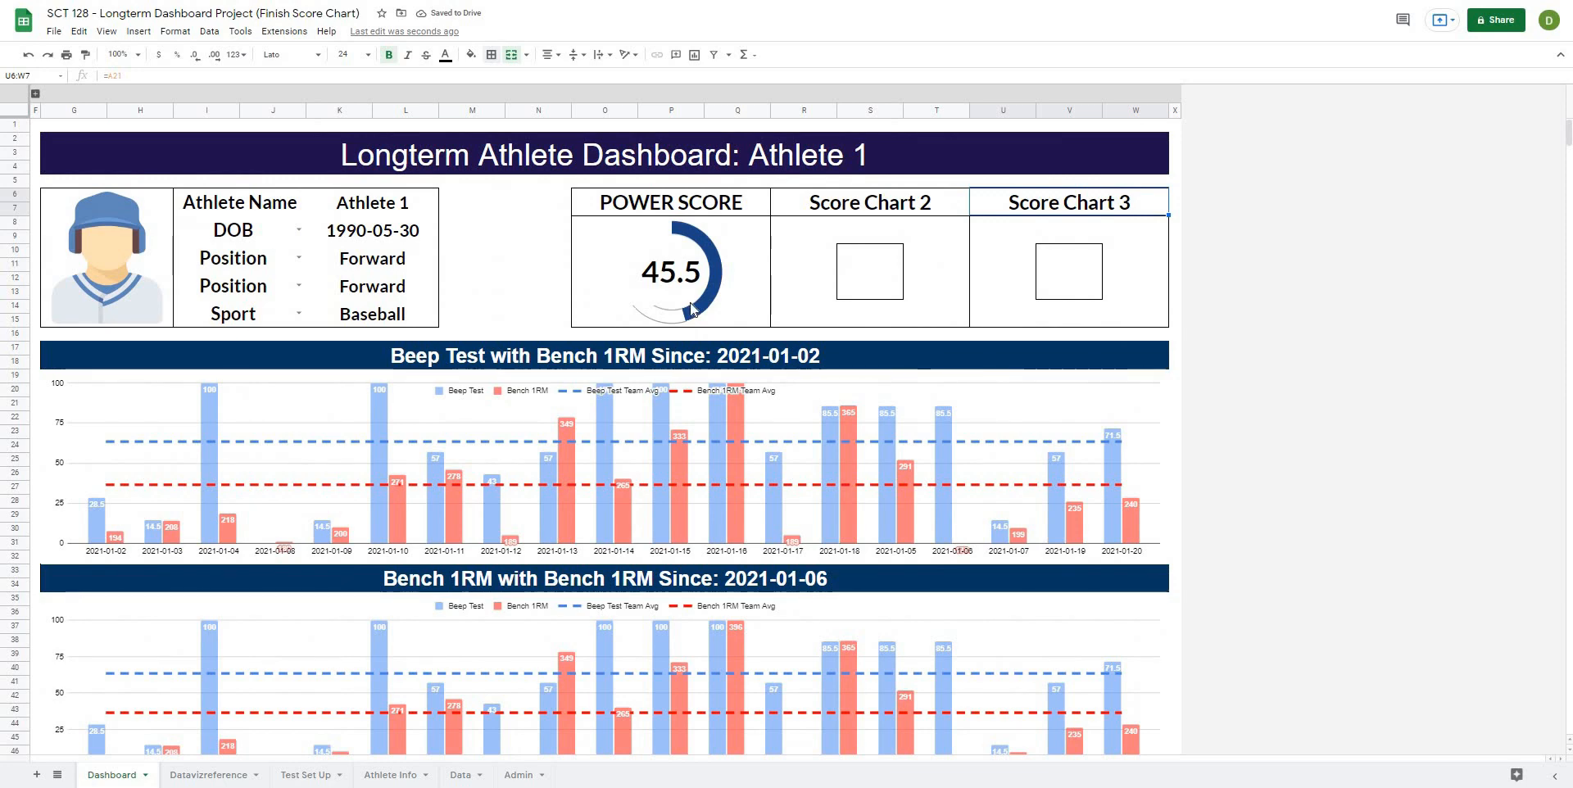
click(544, 255)
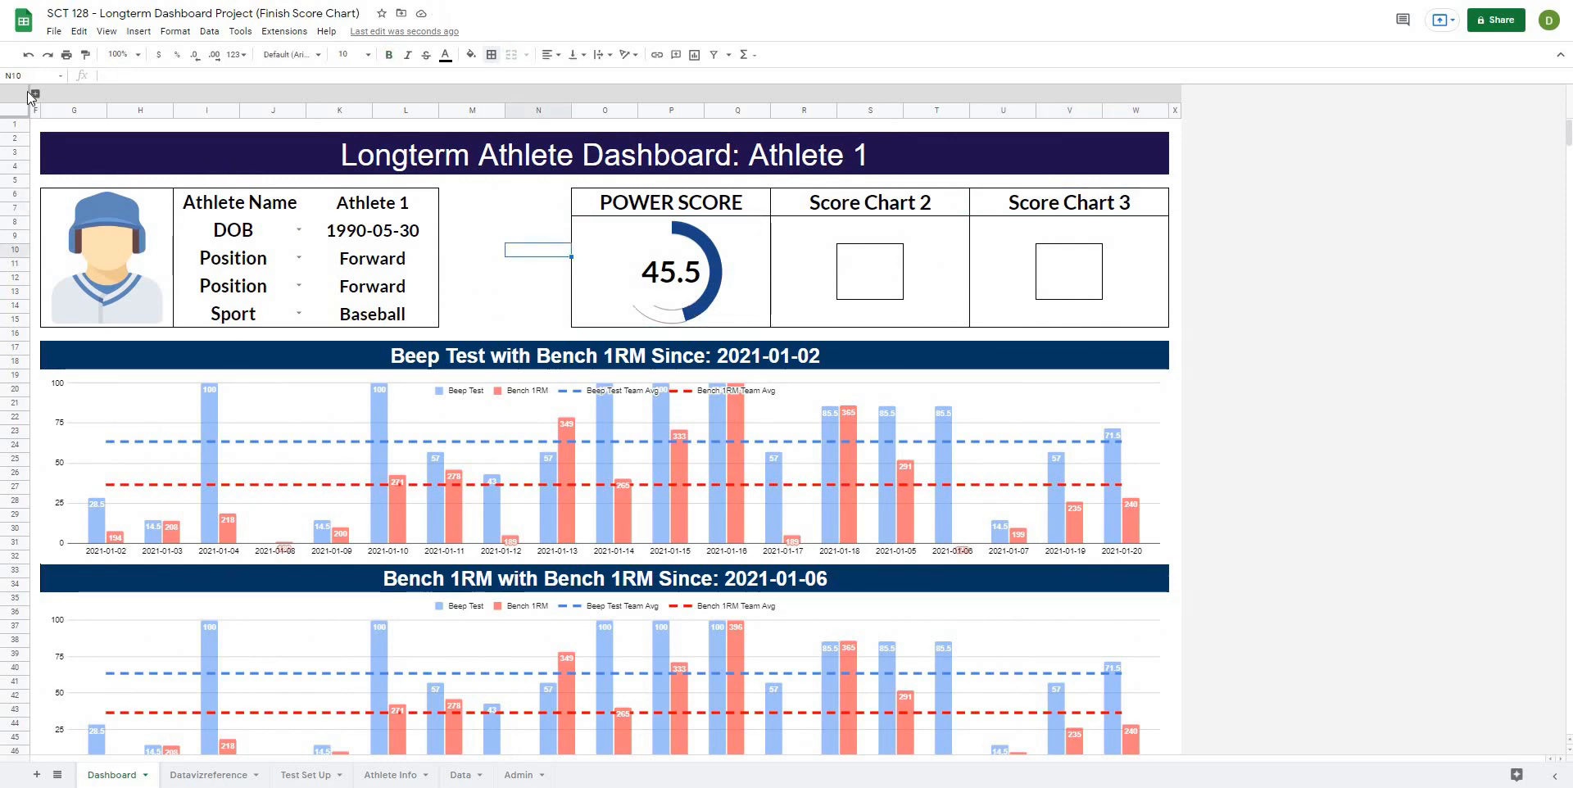
Expand the grouped filter columns A:E and clear Test 4 and Test 5 of the POWER SCORE filter.
click(36, 95)
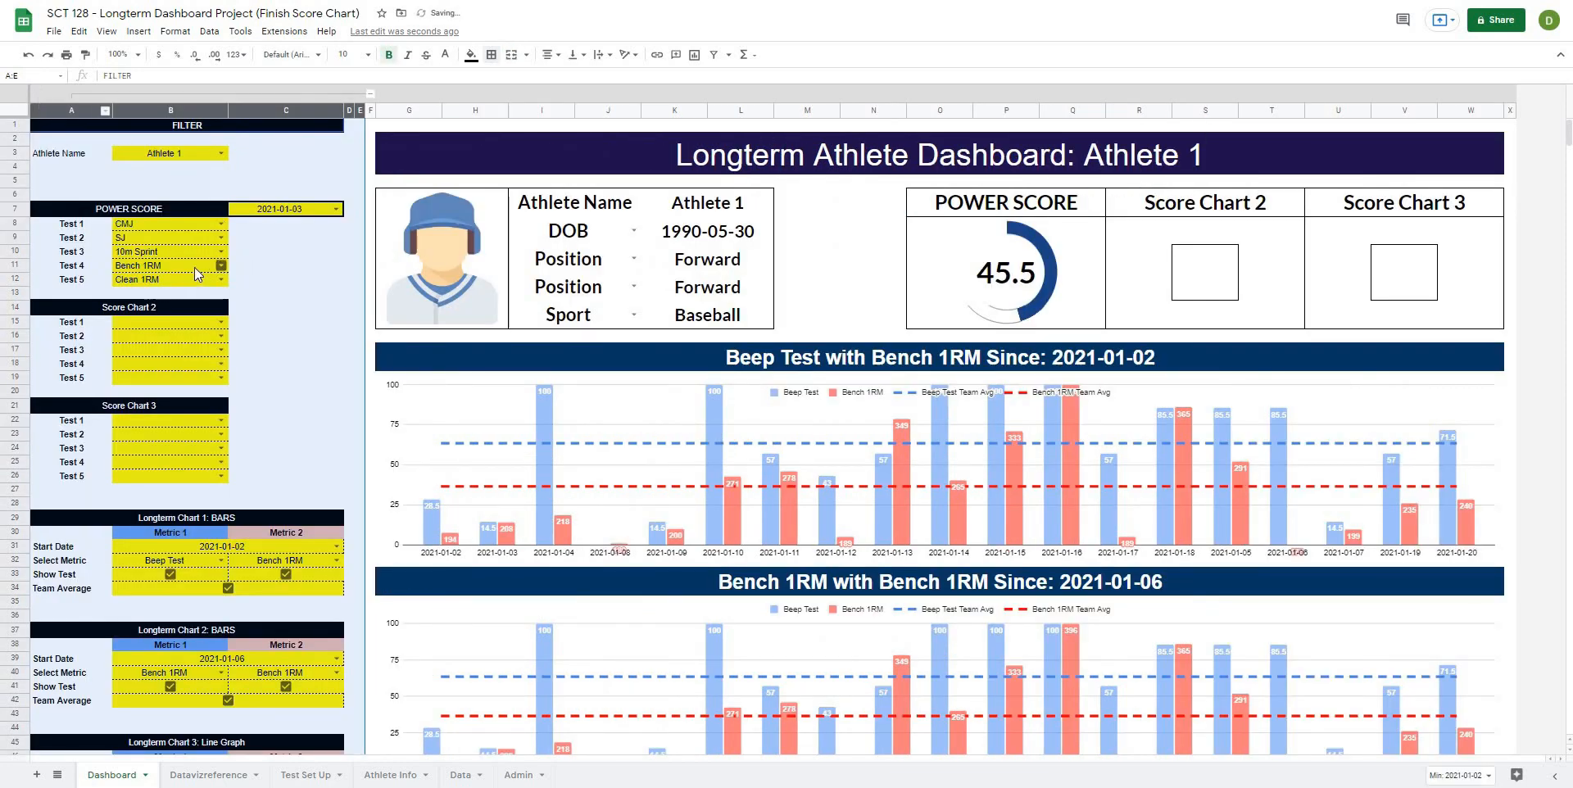
drag(195, 268, 189, 283)
key(Delete)
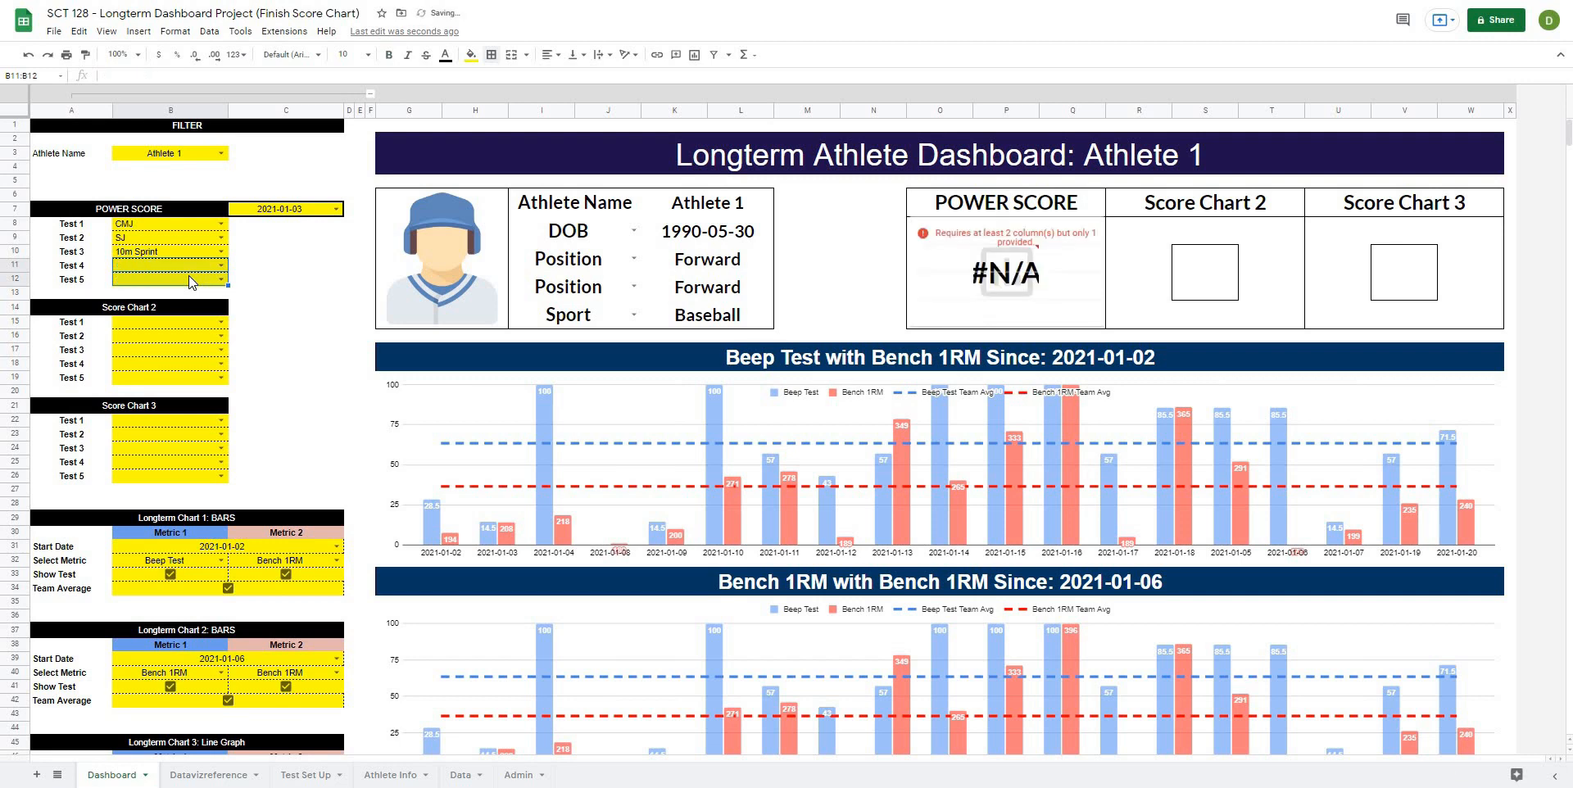
Examine the Difference and Score formulas on the Datavizreference sheet for the cause of the POWER SCORE error.
click(968, 295)
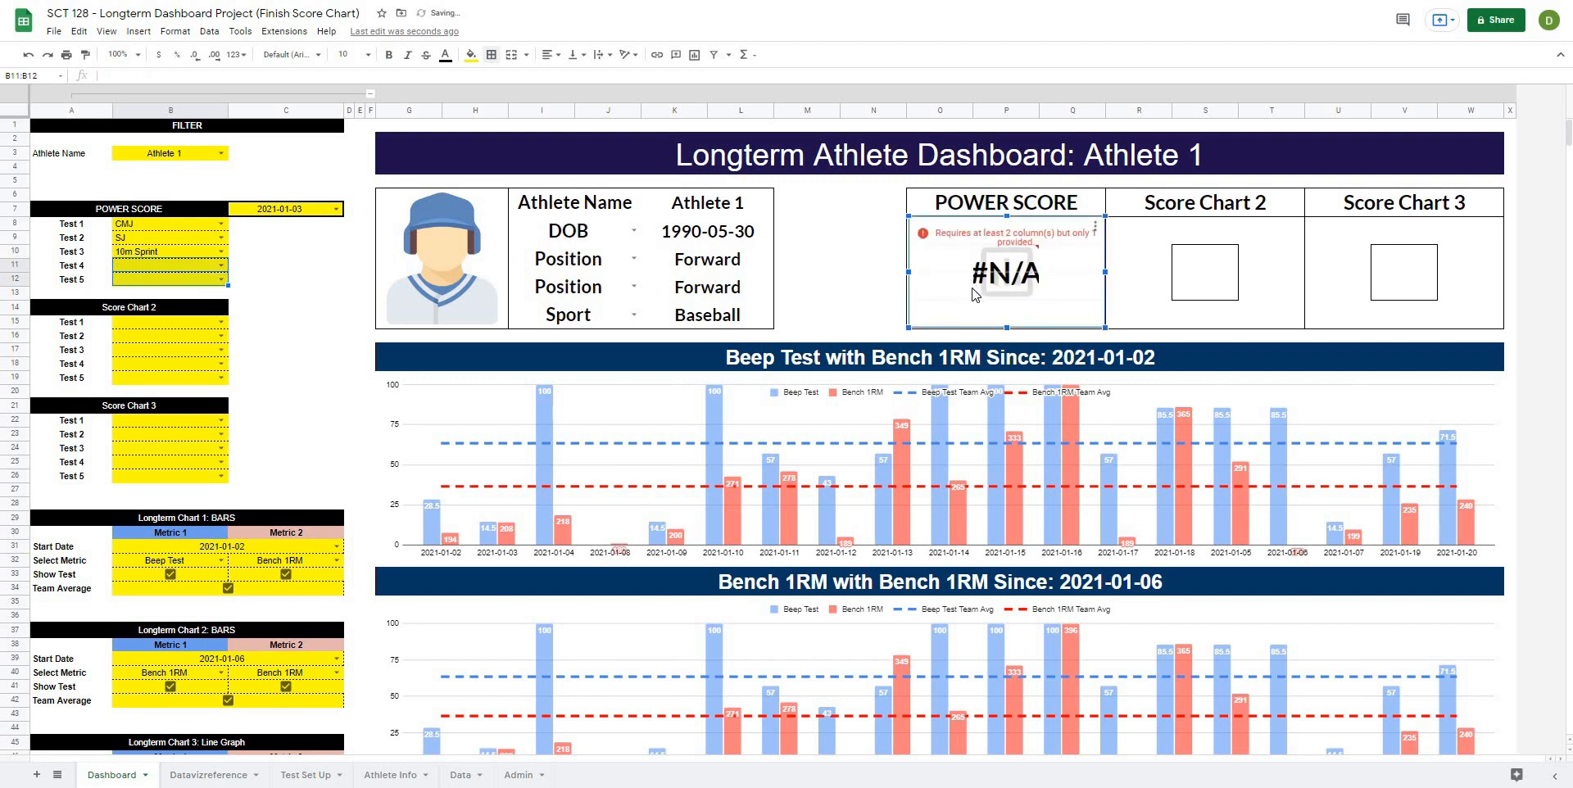
click(304, 264)
click(220, 774)
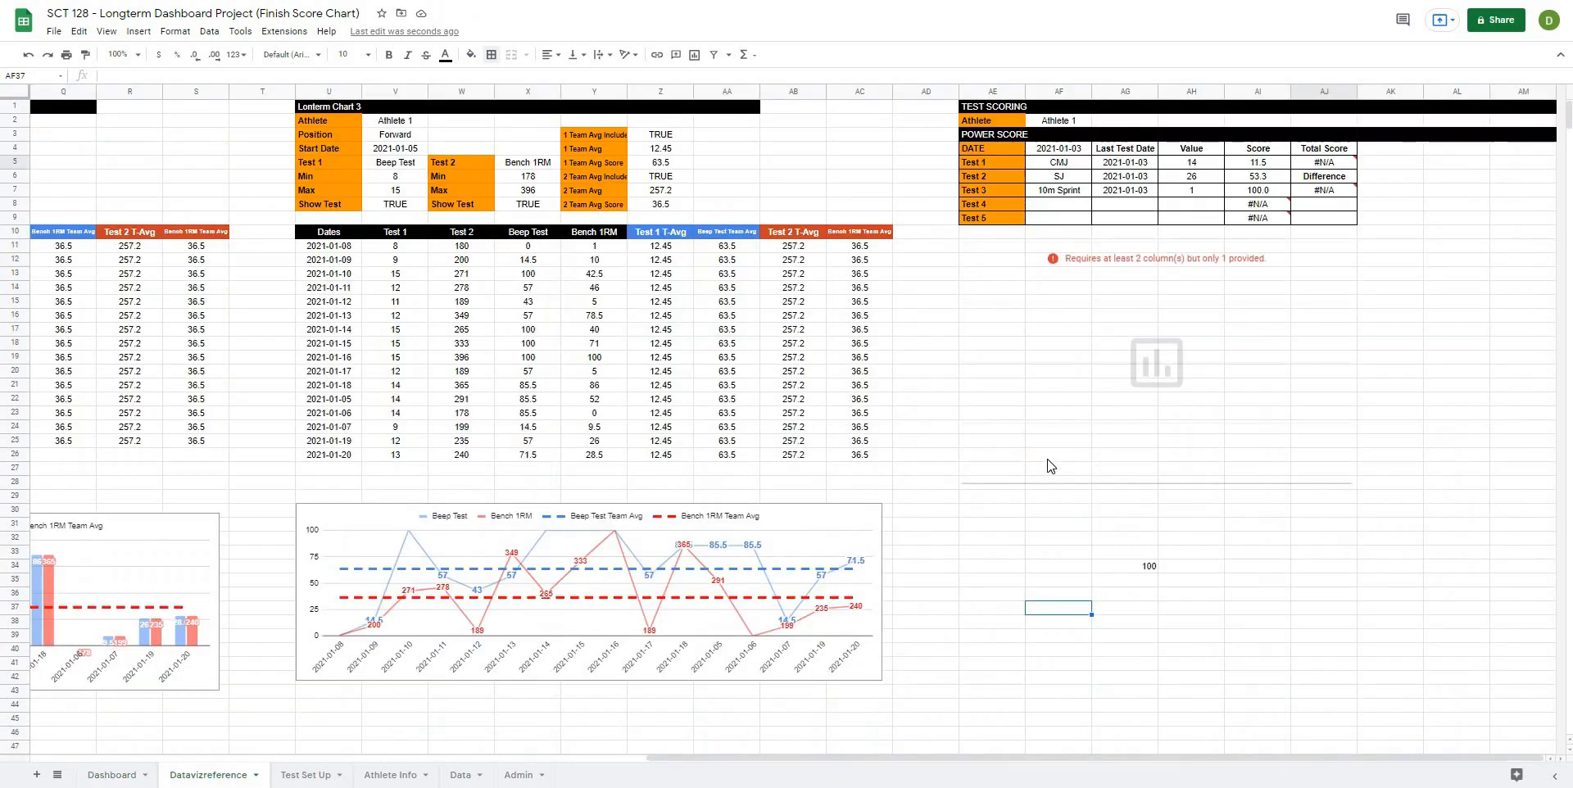
click(1344, 195)
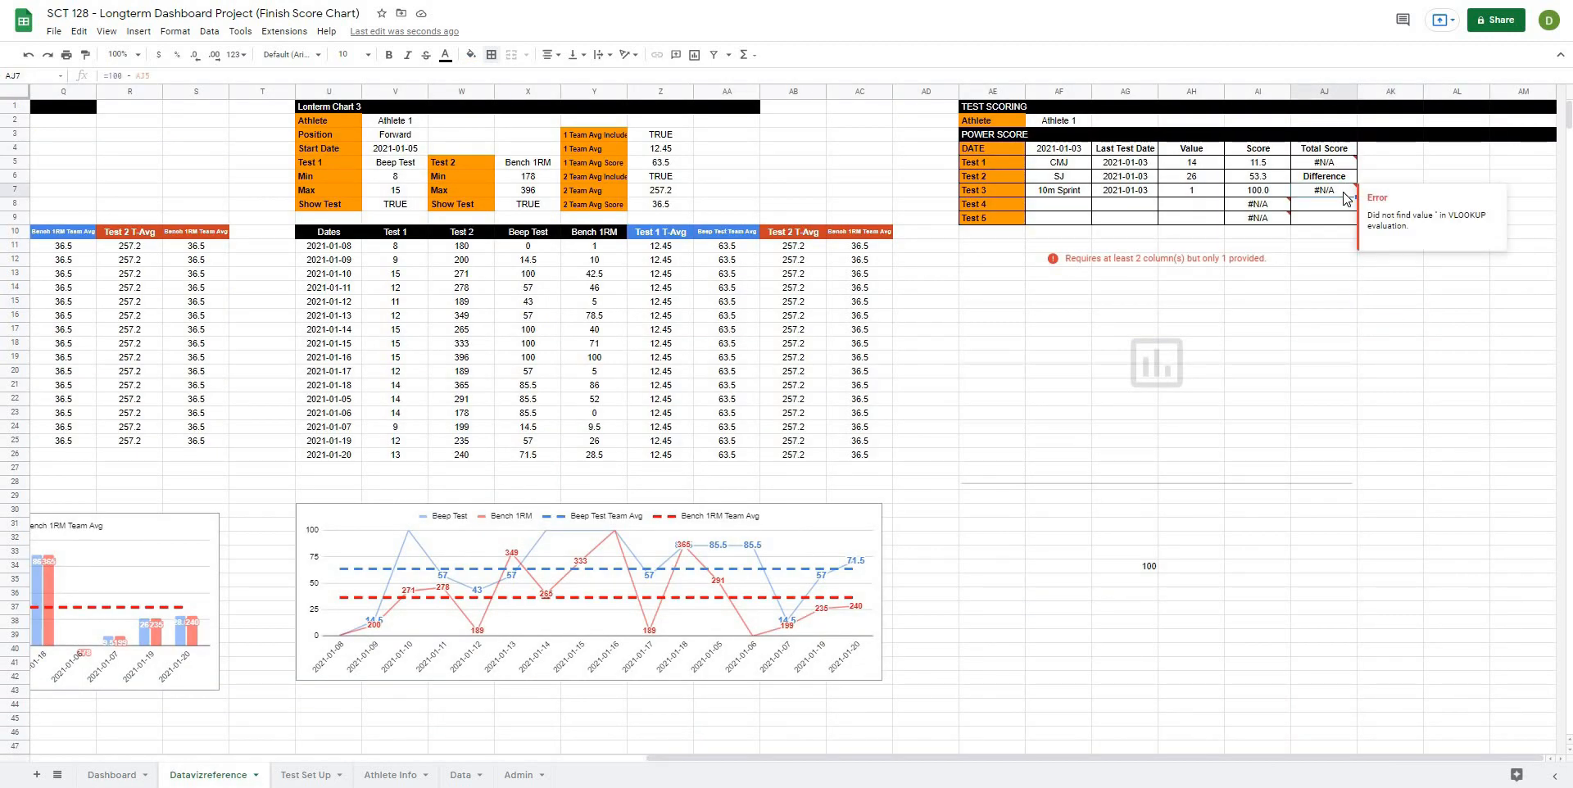
click(1278, 305)
click(1255, 206)
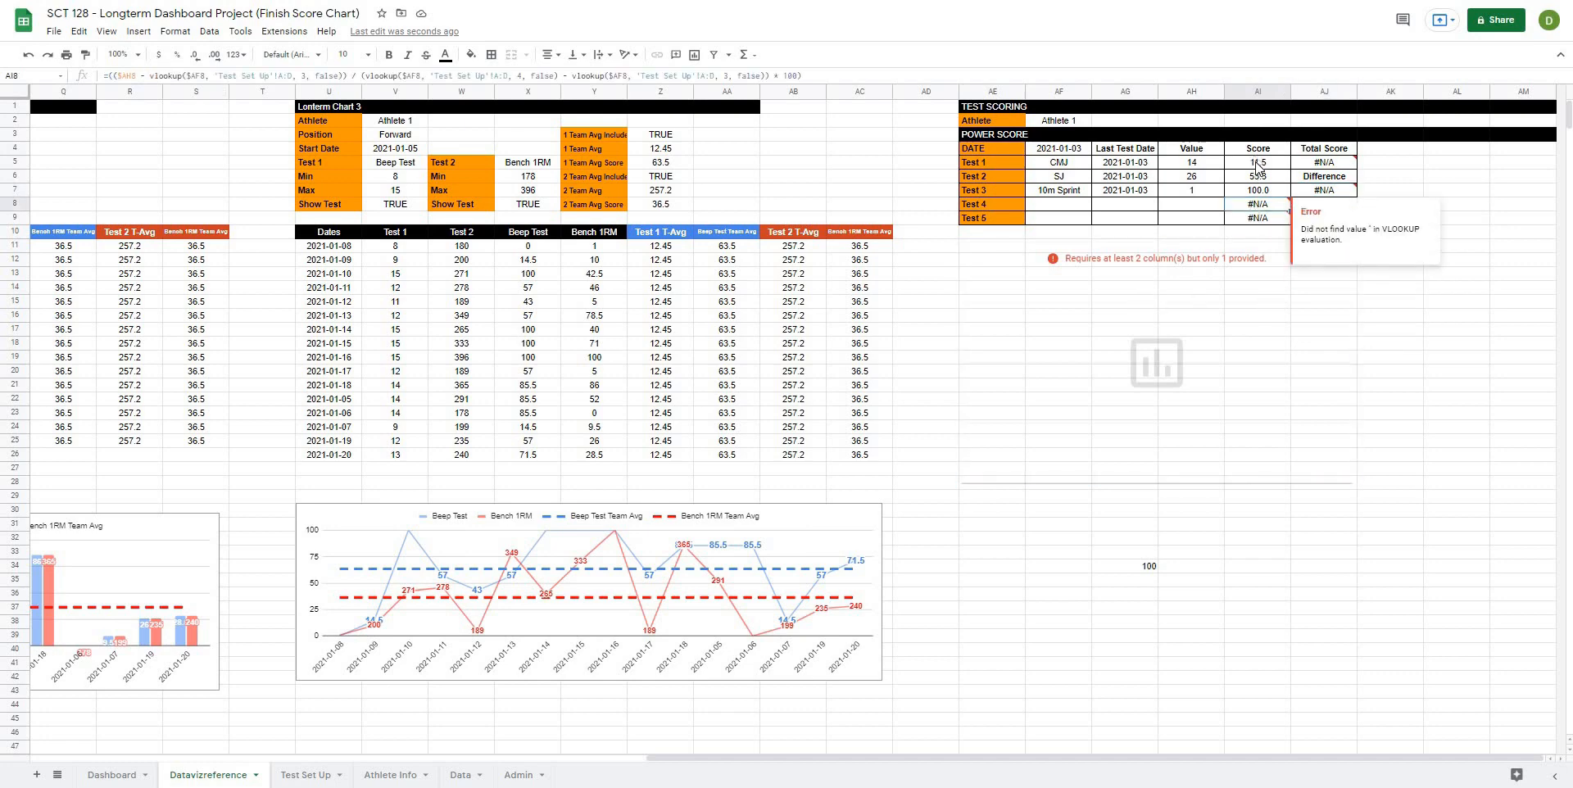
key(Down)
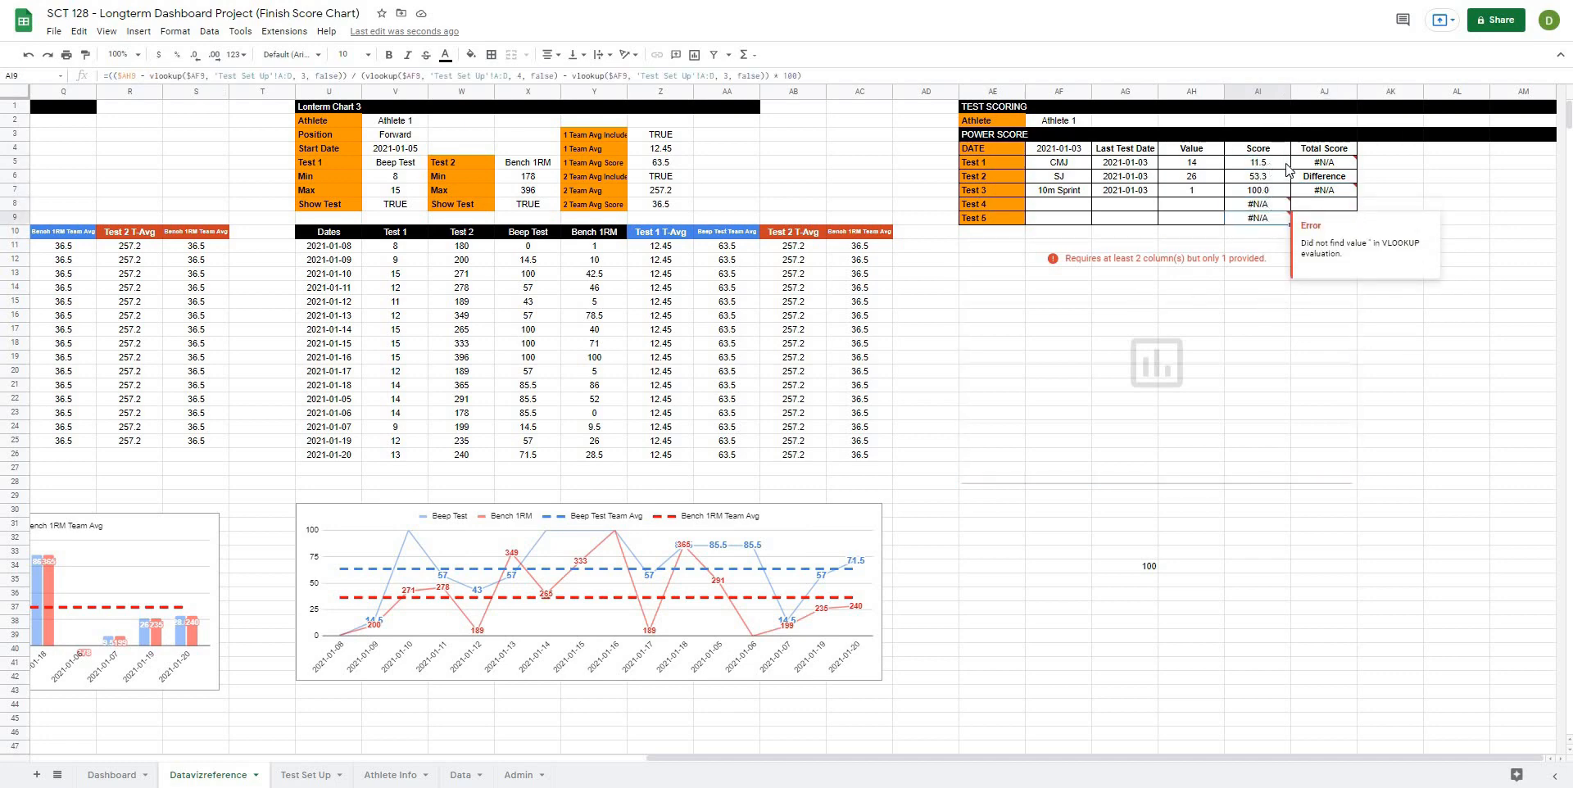
Wrap the Test 1 Score formula in AI5 in IFERROR with an empty string as the fallback value.
click(1309, 166)
click(1265, 166)
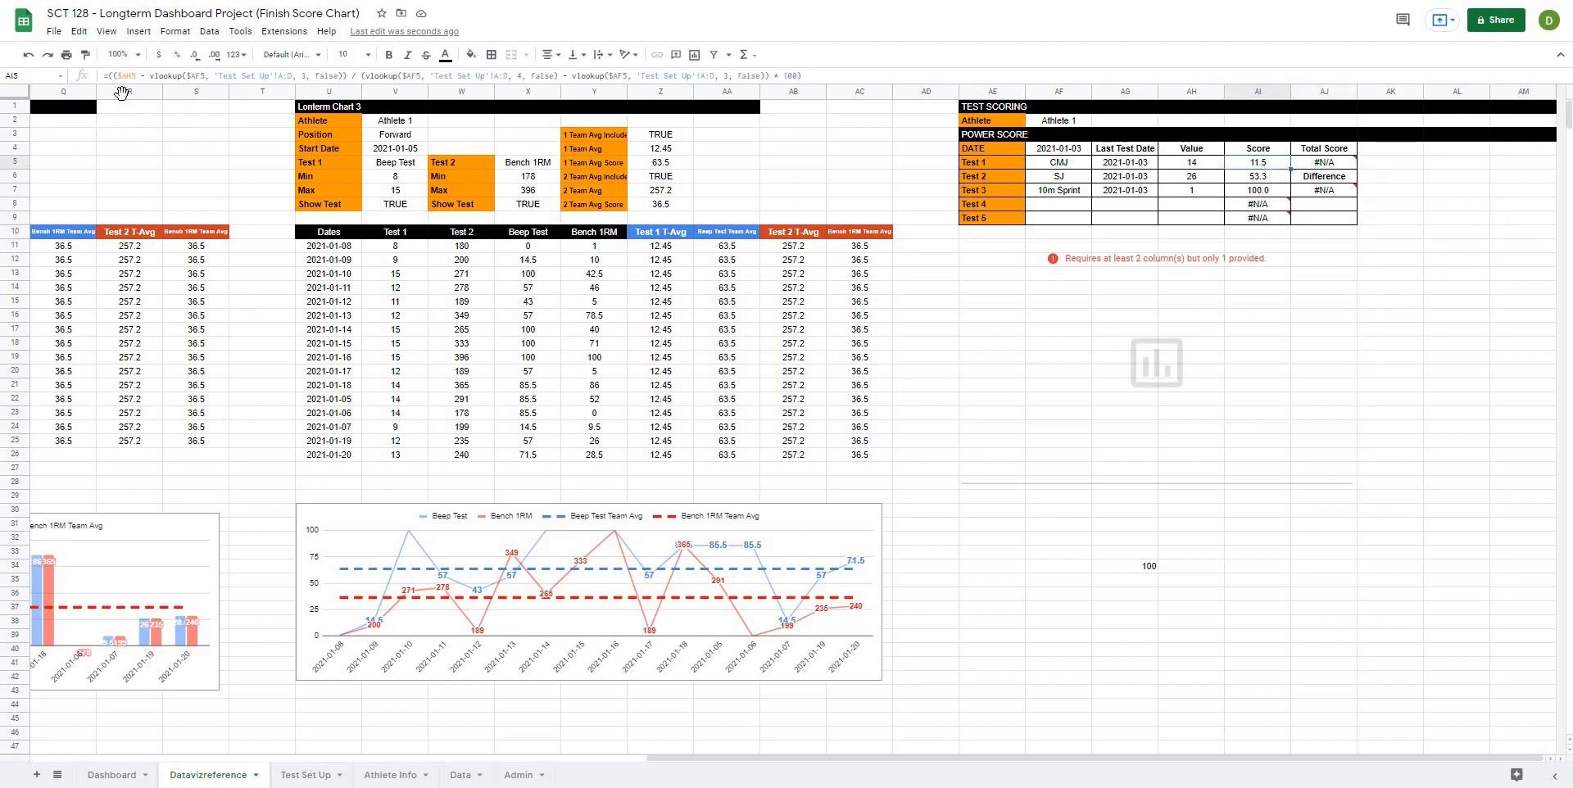
click(346, 74)
key(Home)
key(Right)
text(iferror()
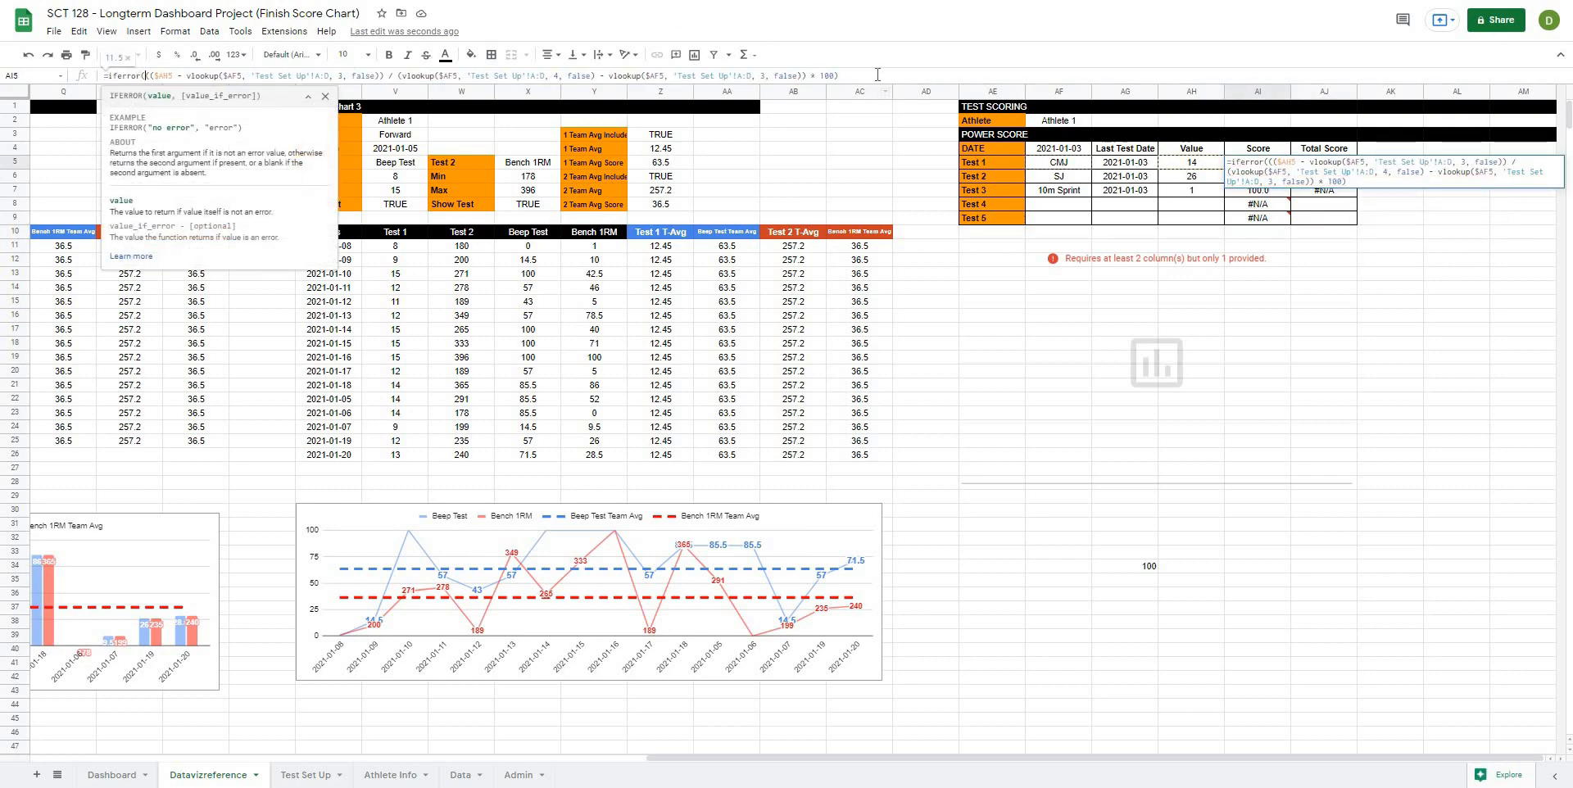
text(,"")
key(Return)
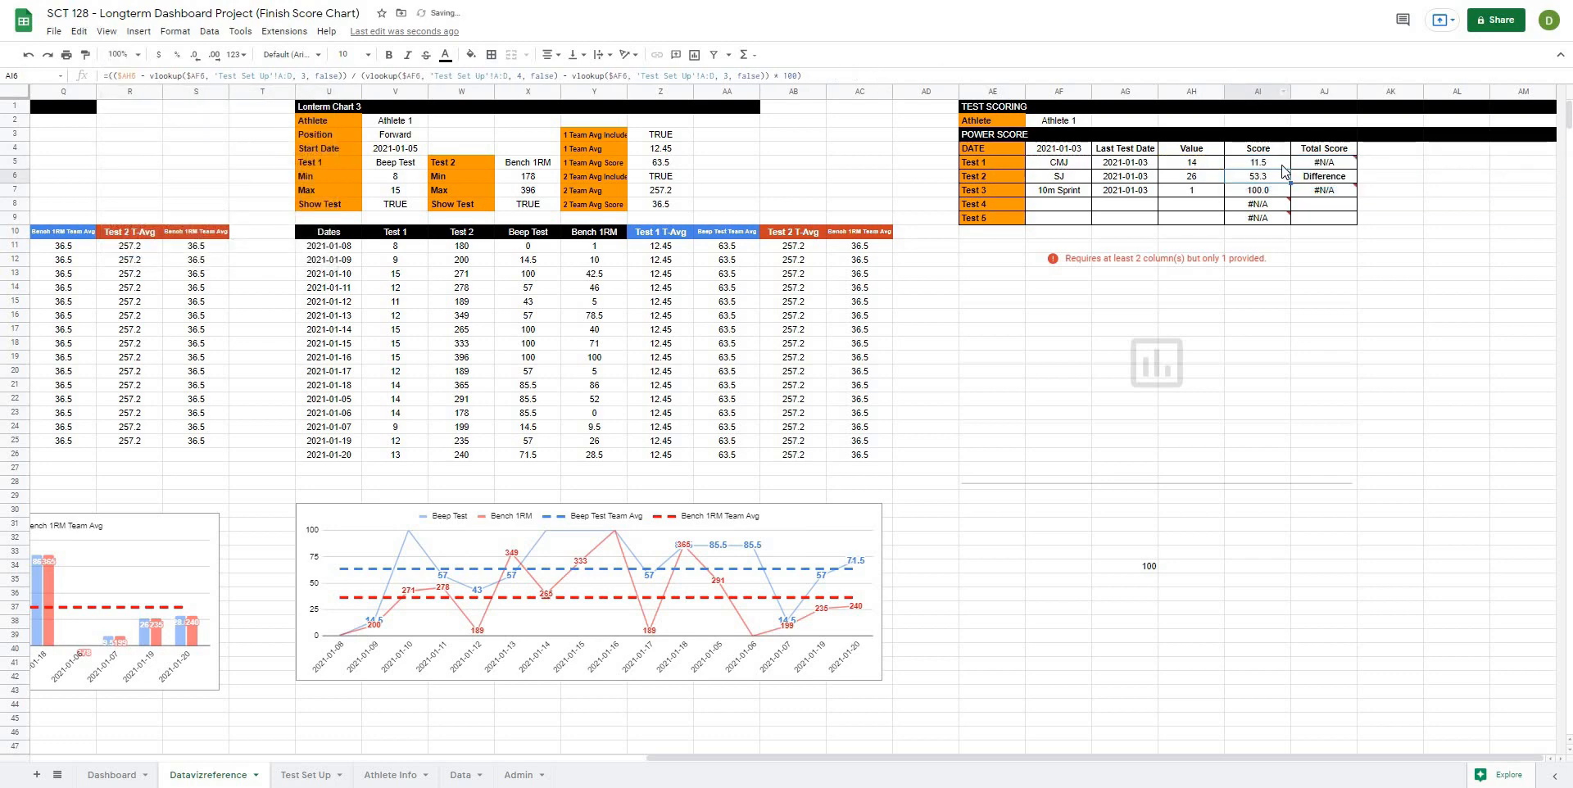
Fill the IFERROR score formula from AI5 down to AI9.
click(1283, 167)
drag(1290, 170, 1282, 218)
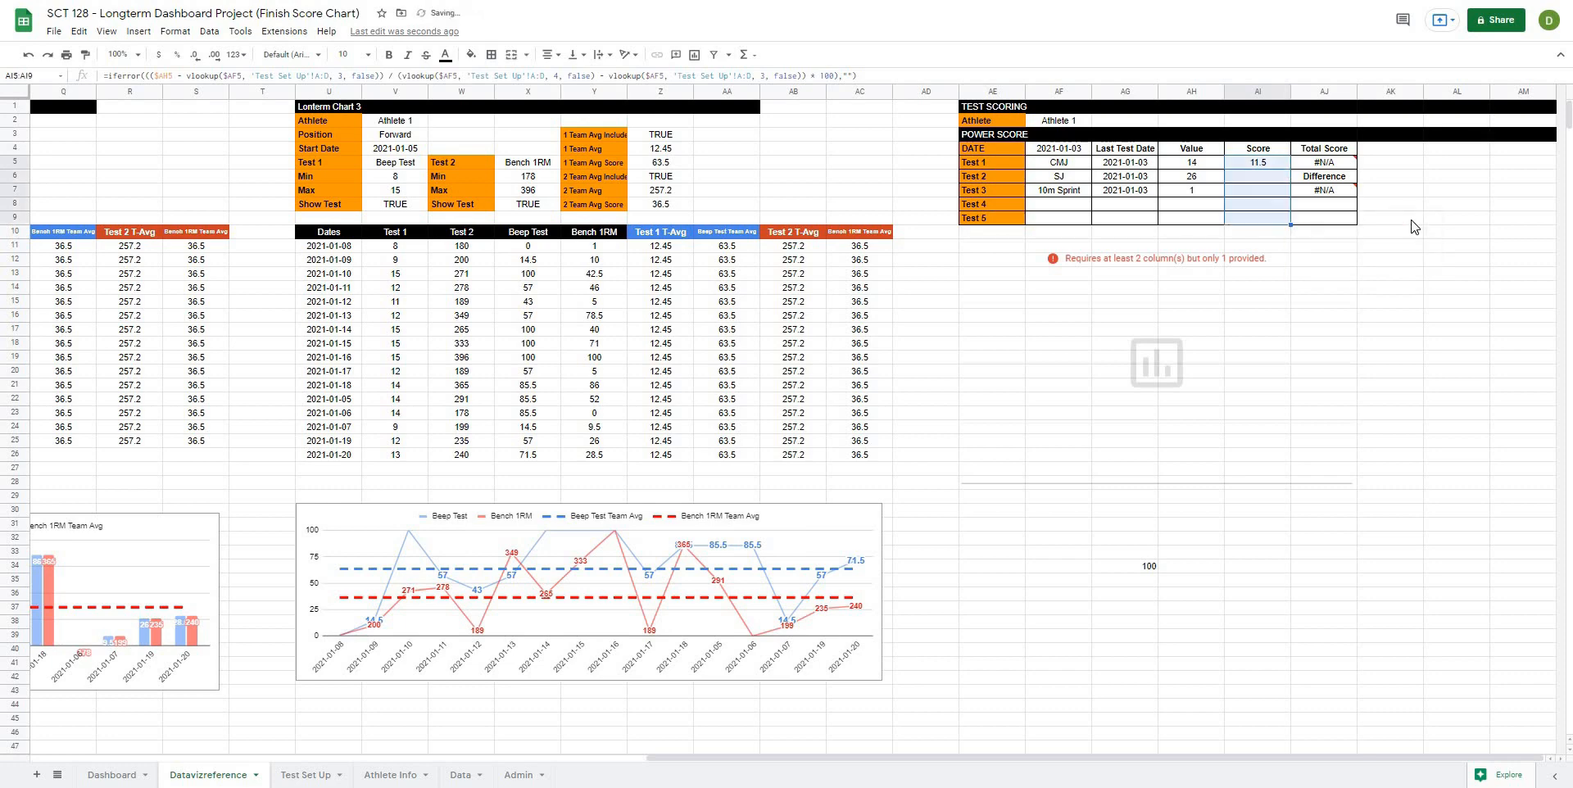
click(1390, 190)
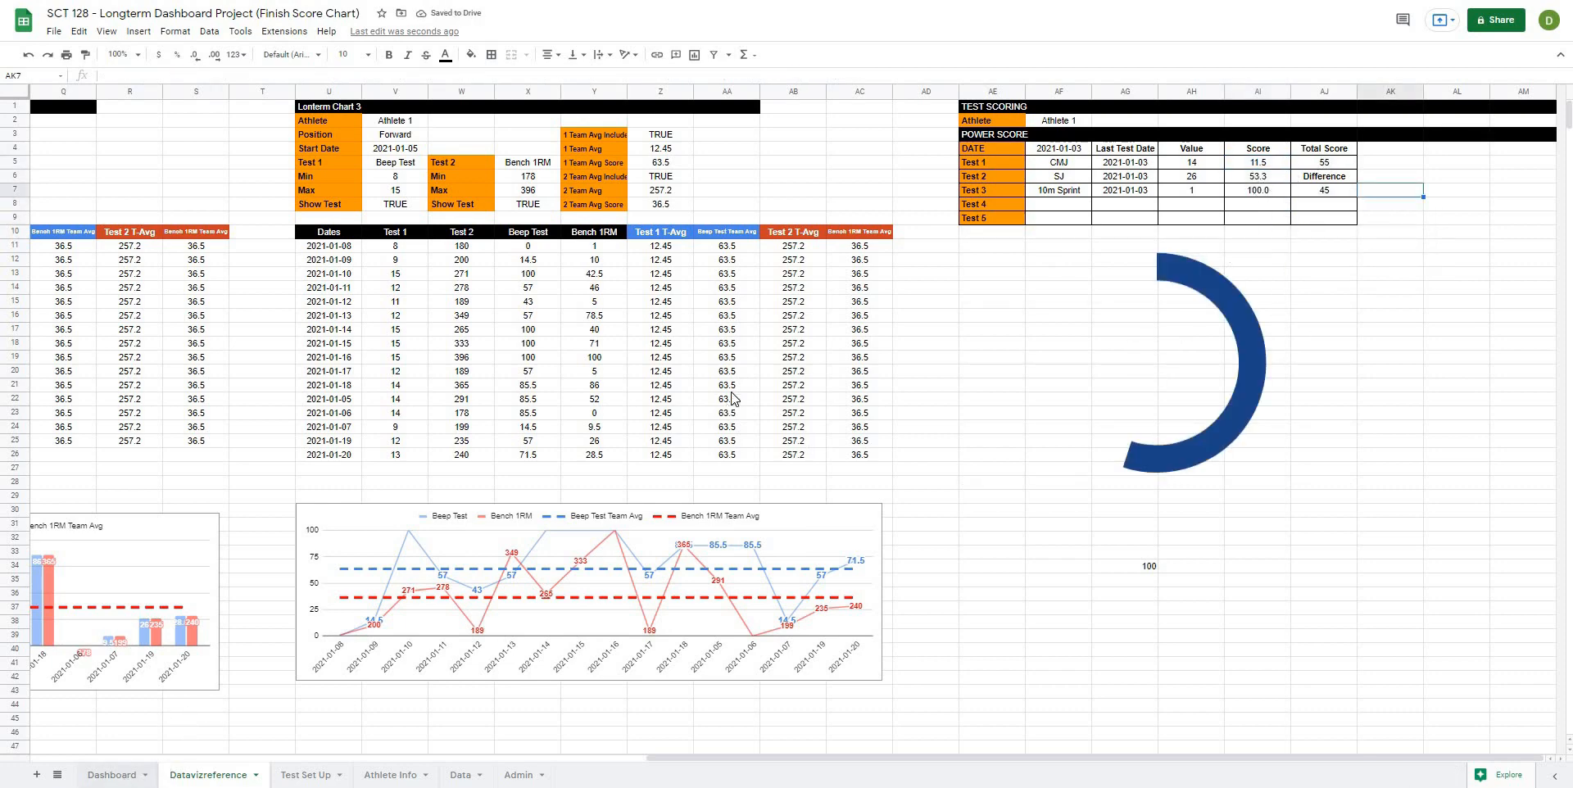
On the Dashboard sheet, try Beep Test as POWER SCORE Test 3 and settle on Squat 1RM.
click(111, 774)
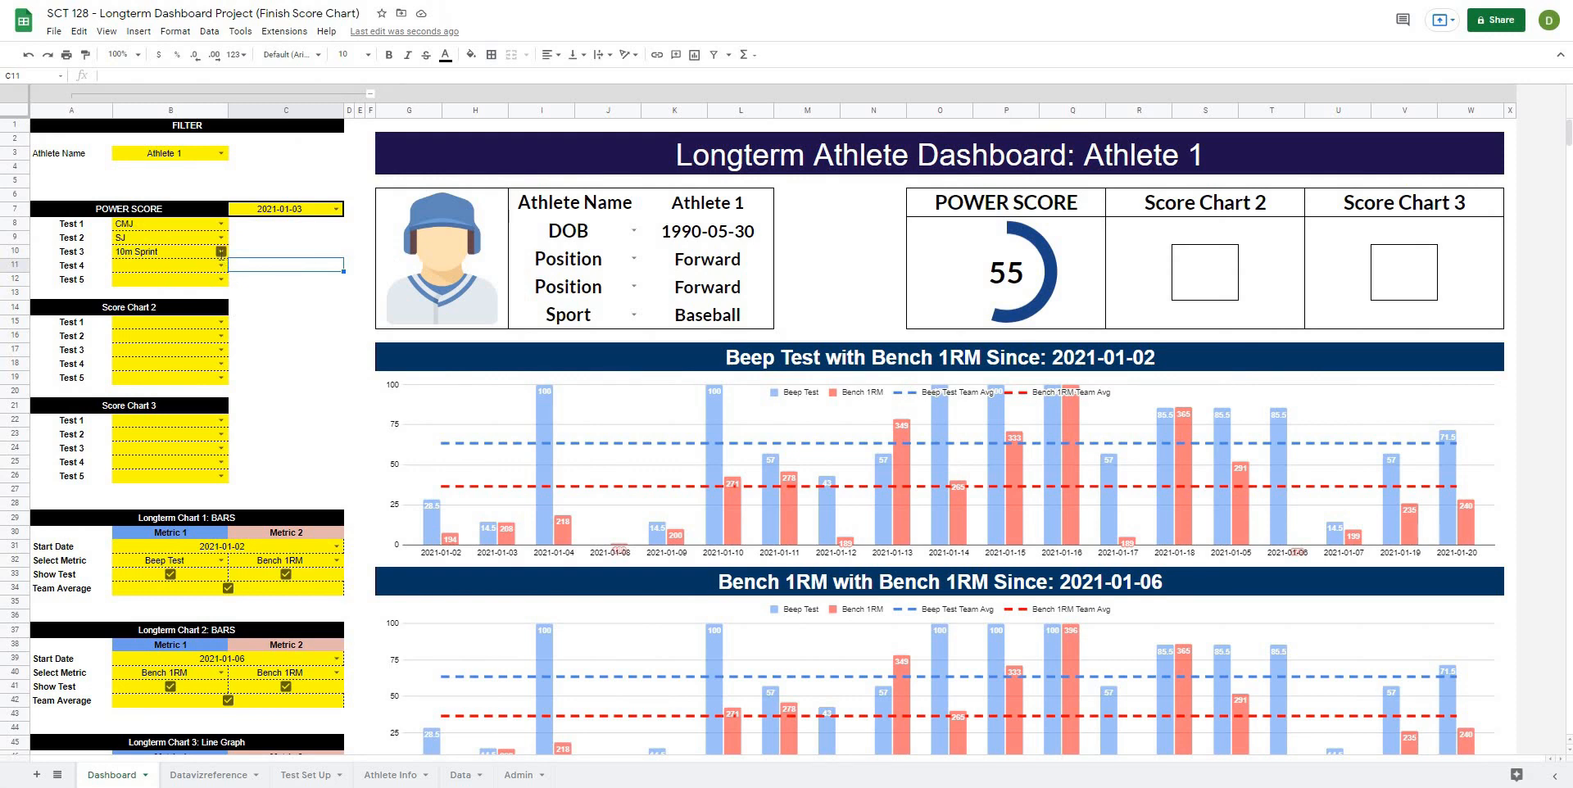
click(221, 252)
click(139, 337)
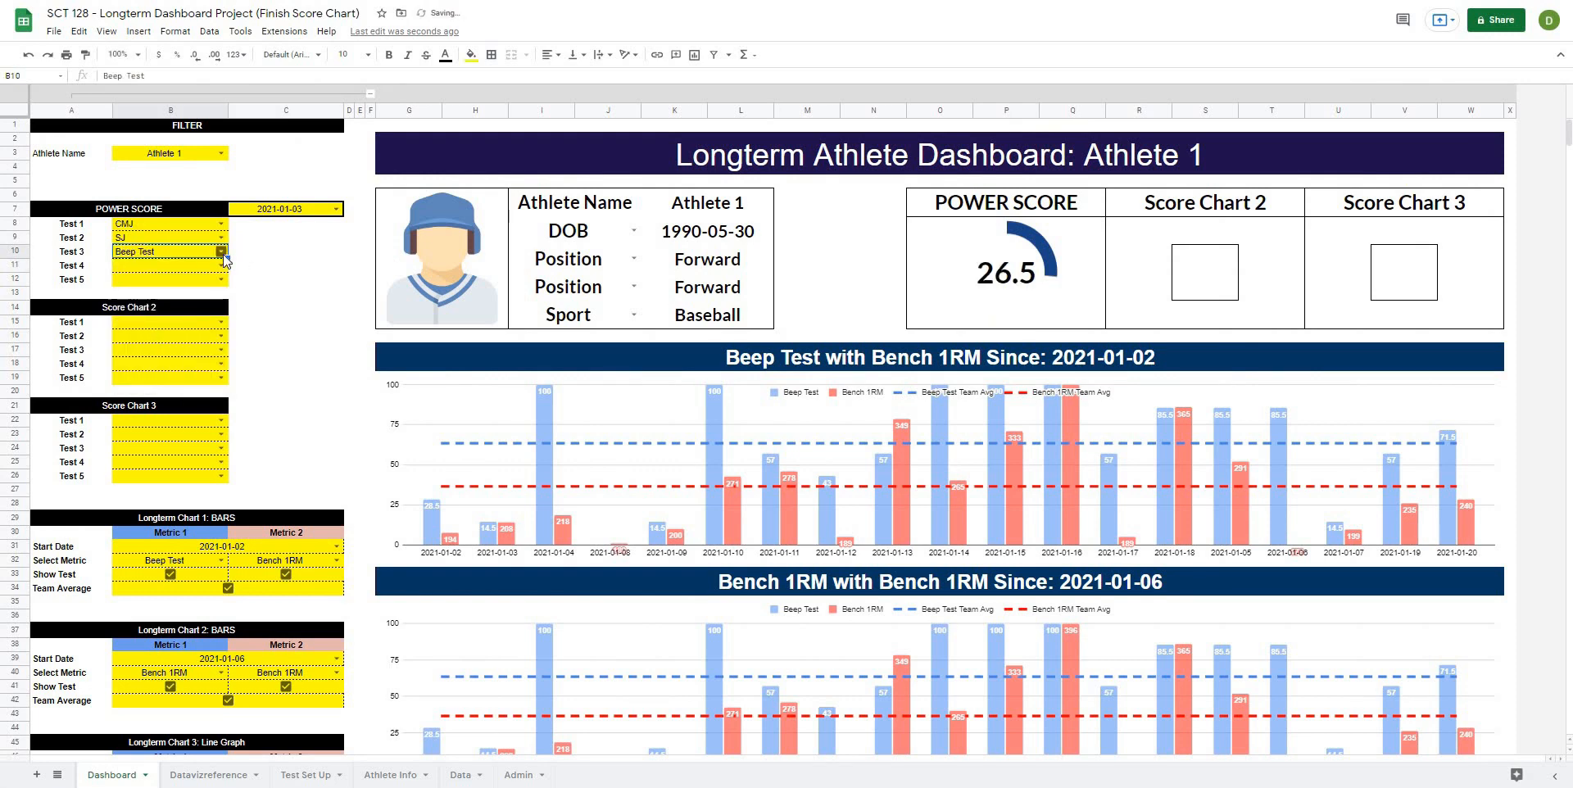
click(223, 255)
click(148, 380)
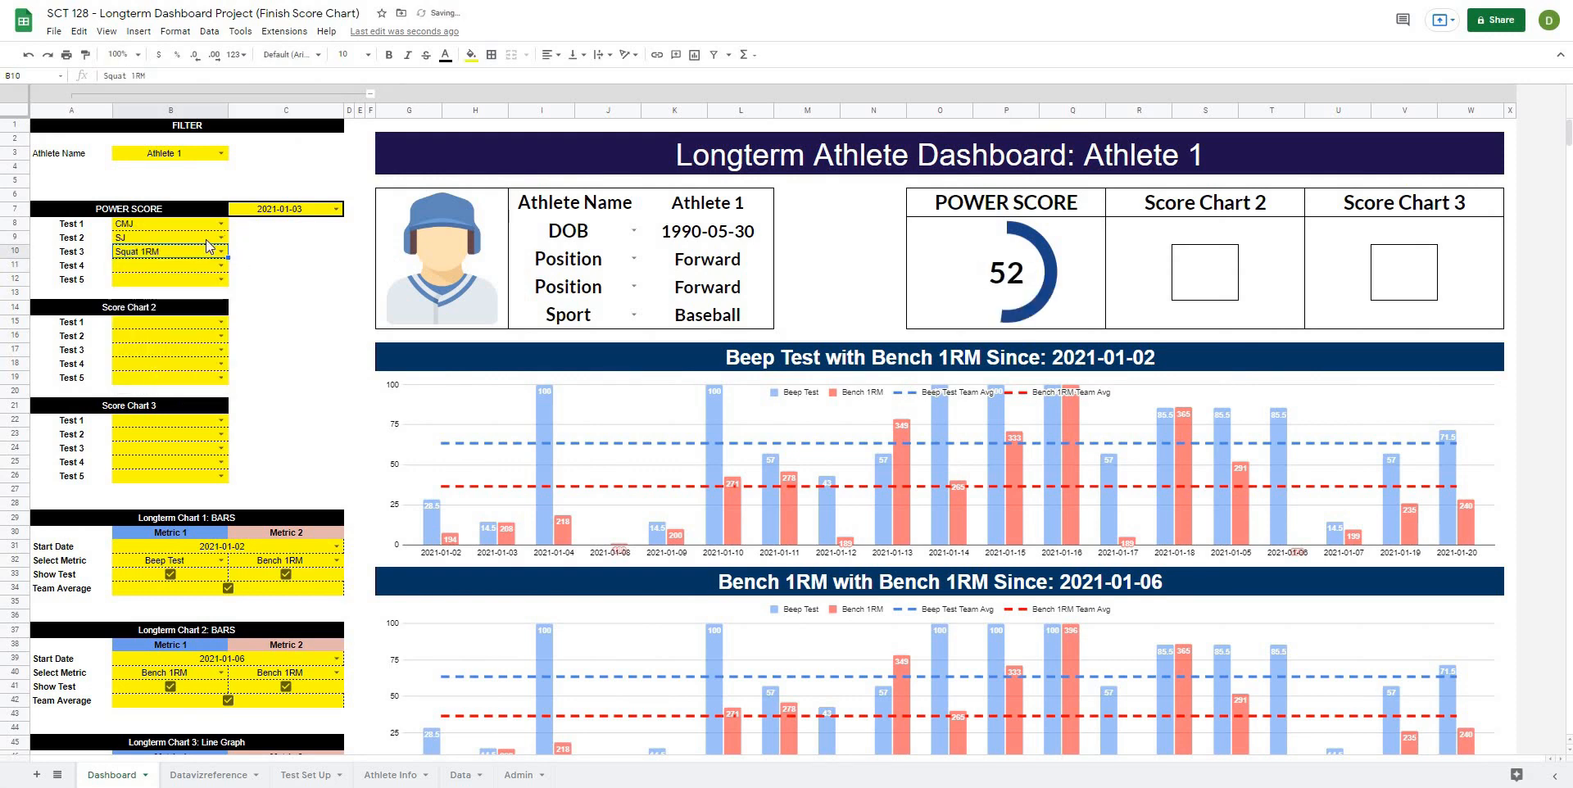
click(261, 255)
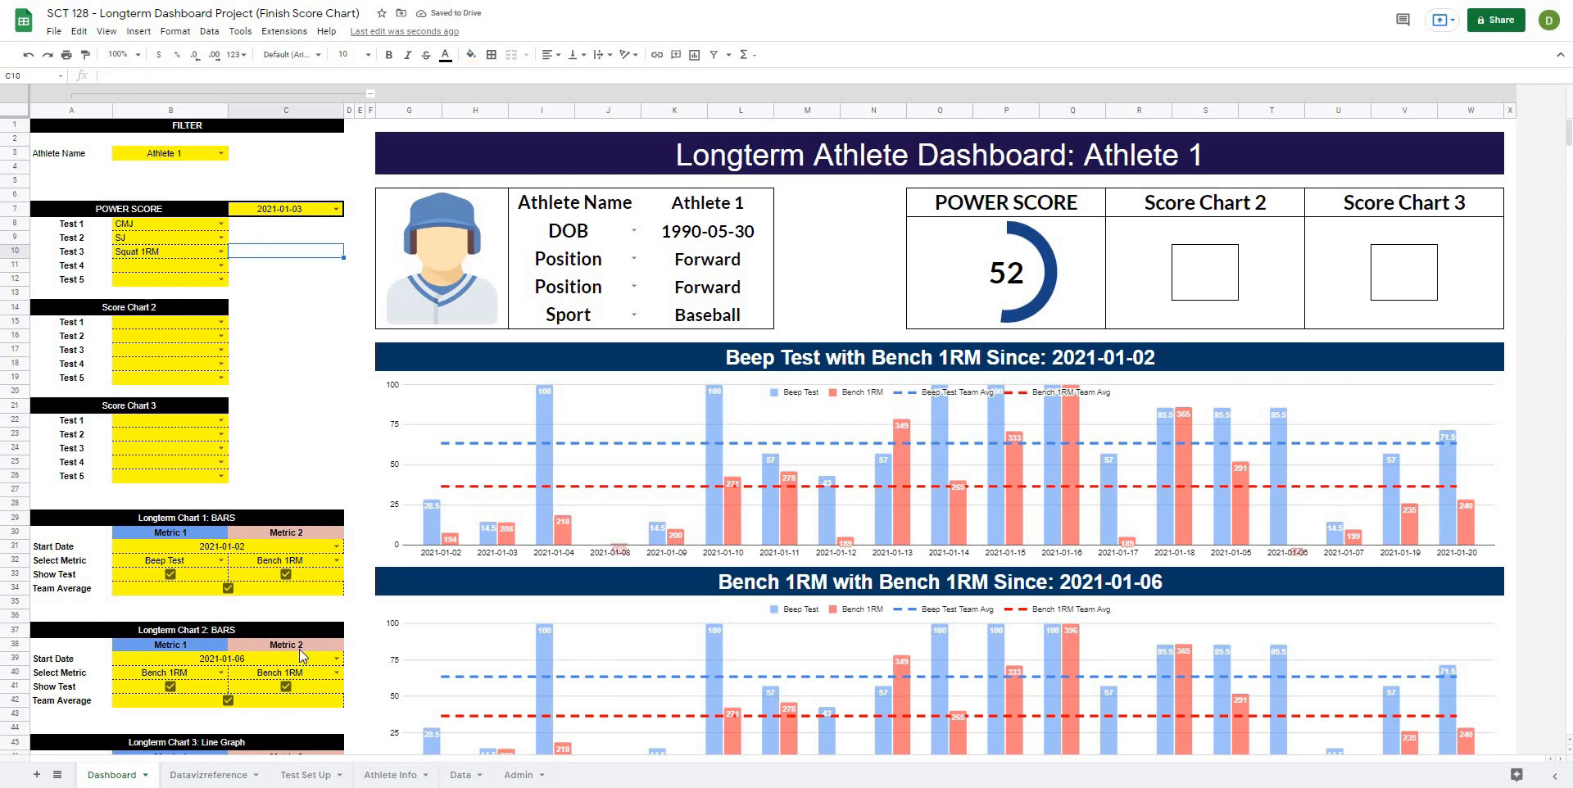
On the Datavizreference sheet, move the doughnut chart from below the POWER SCORE table onto the Longterm Chart 3 line graph.
click(218, 782)
click(1286, 237)
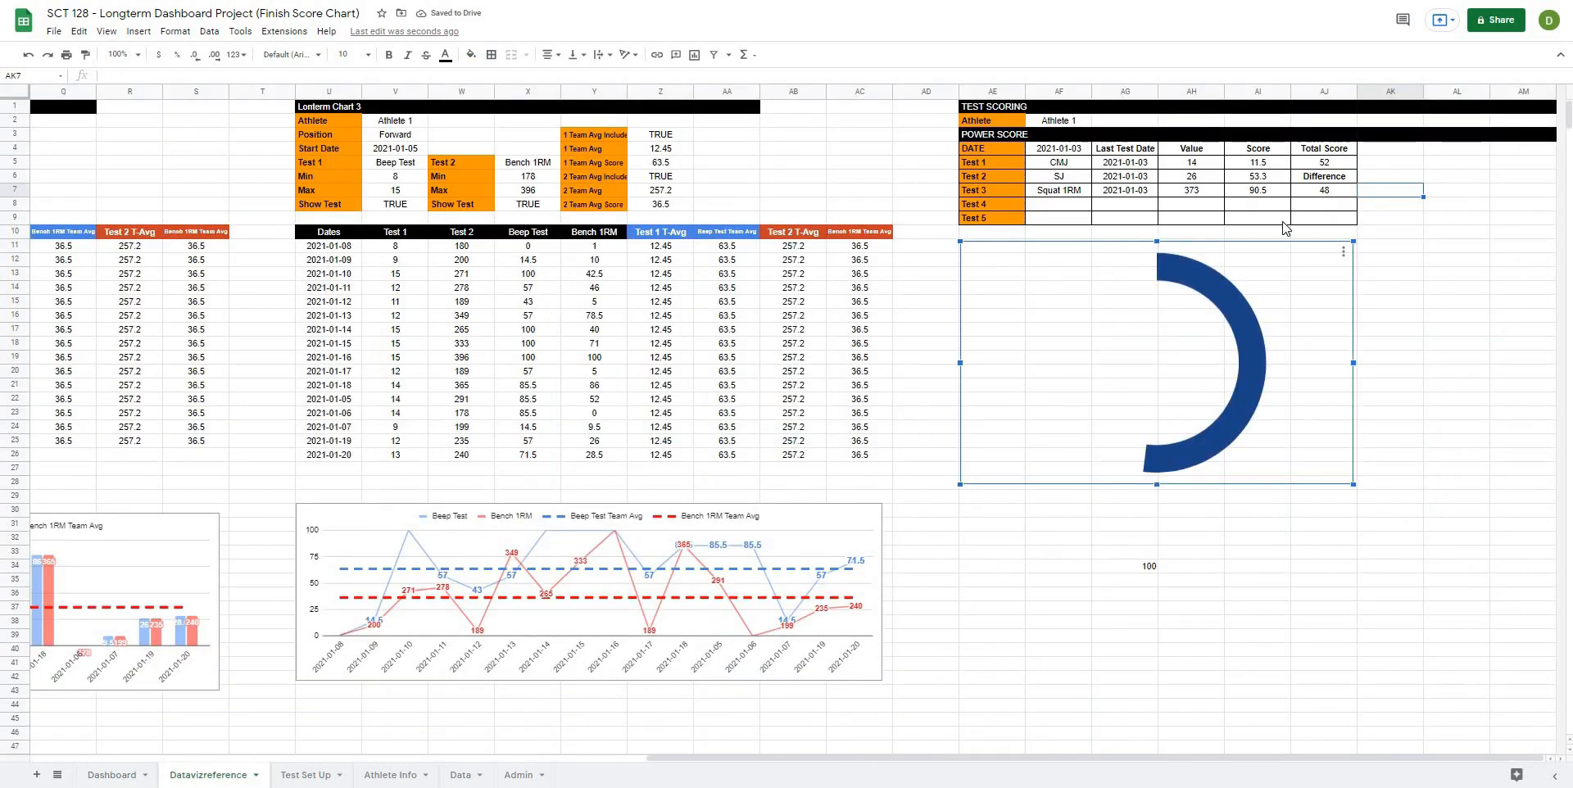
drag(1285, 249, 628, 473)
click(1127, 302)
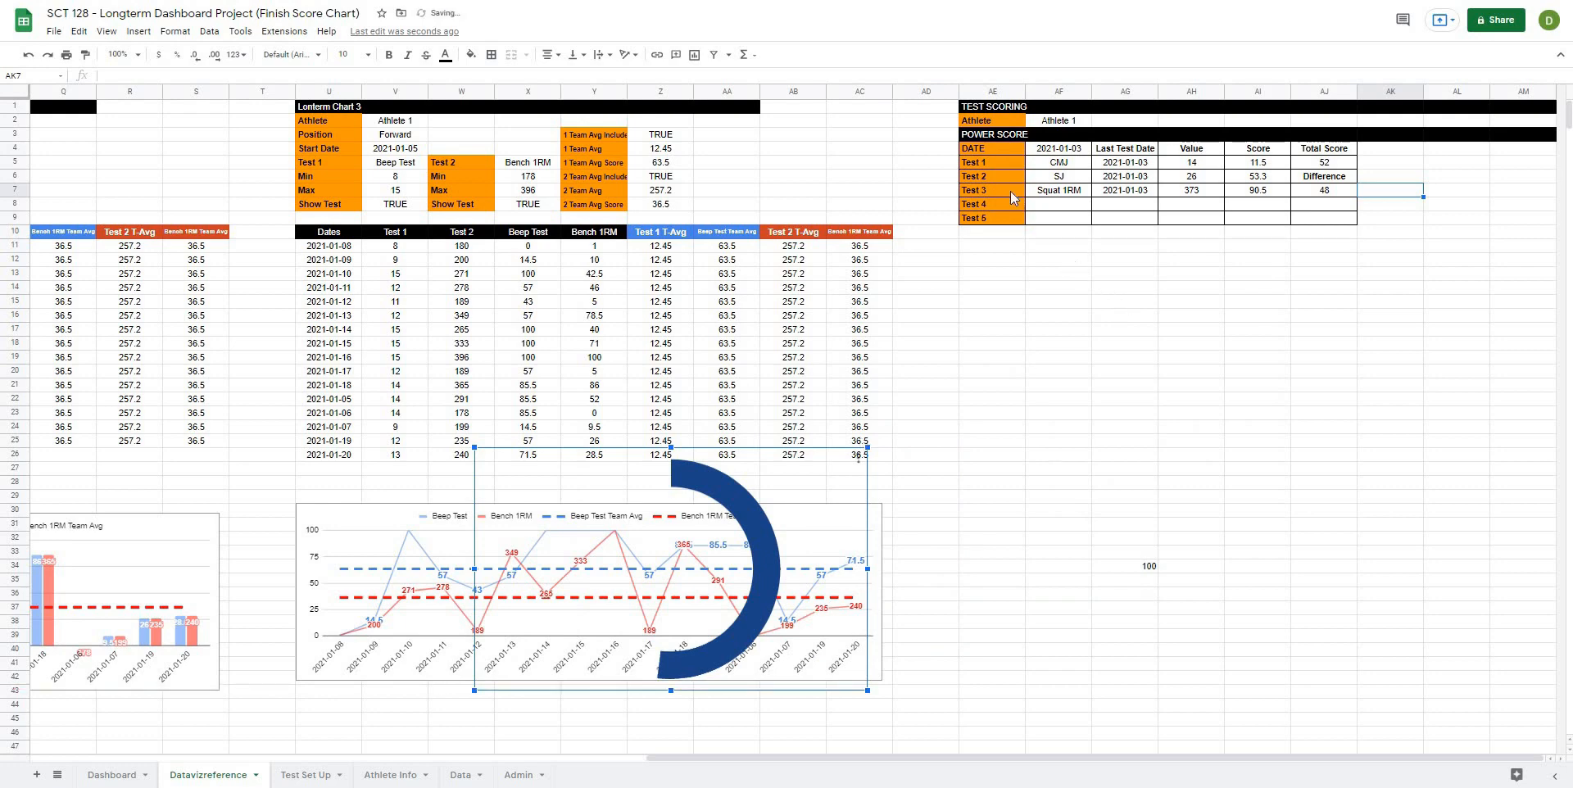
Make the POWER SCORE date reference in AF4 absolute as =Dashboard!$C$7.
click(1057, 158)
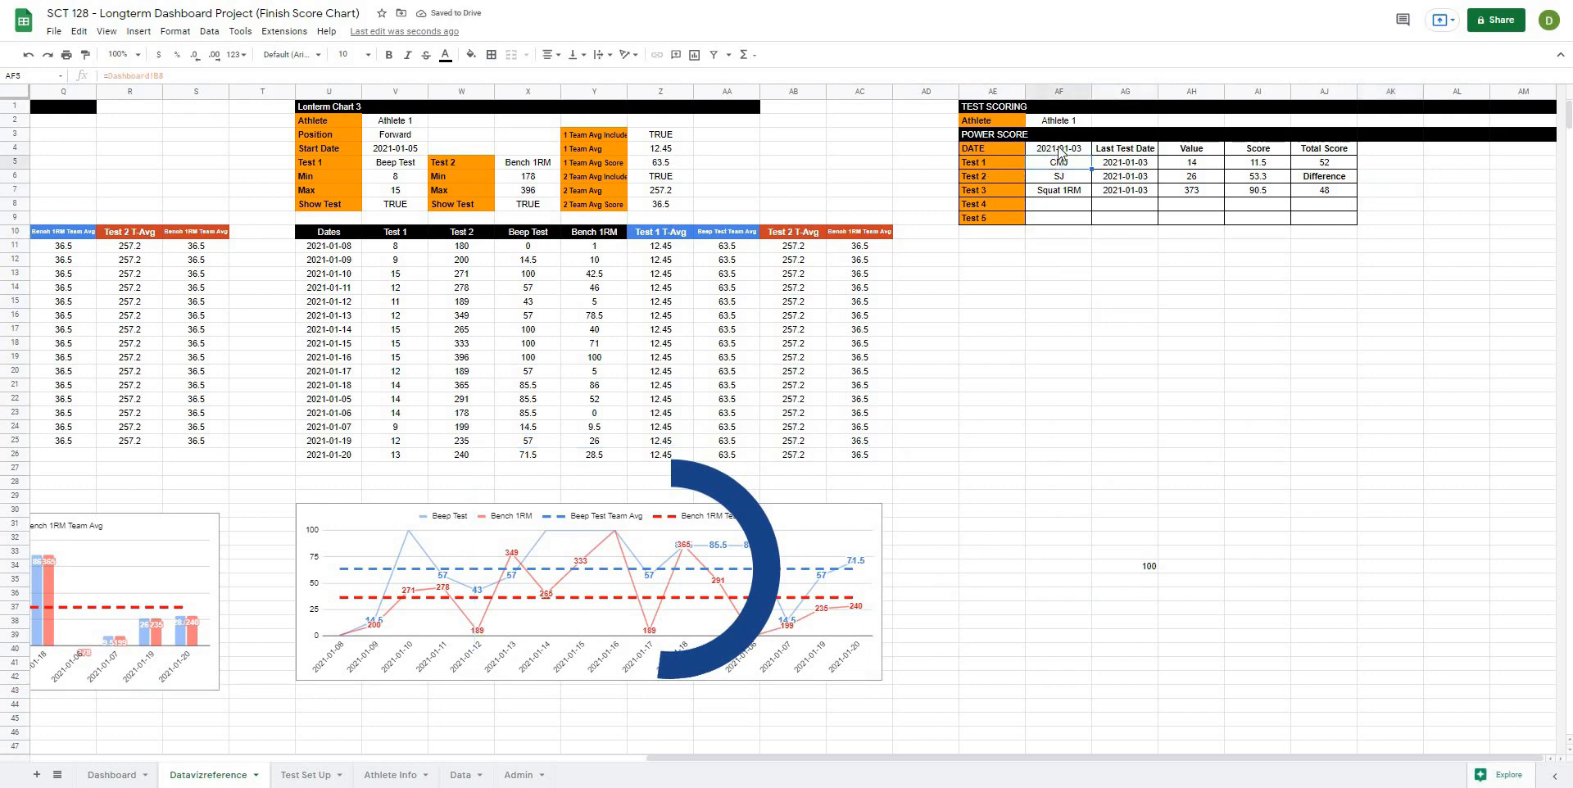
click(1059, 151)
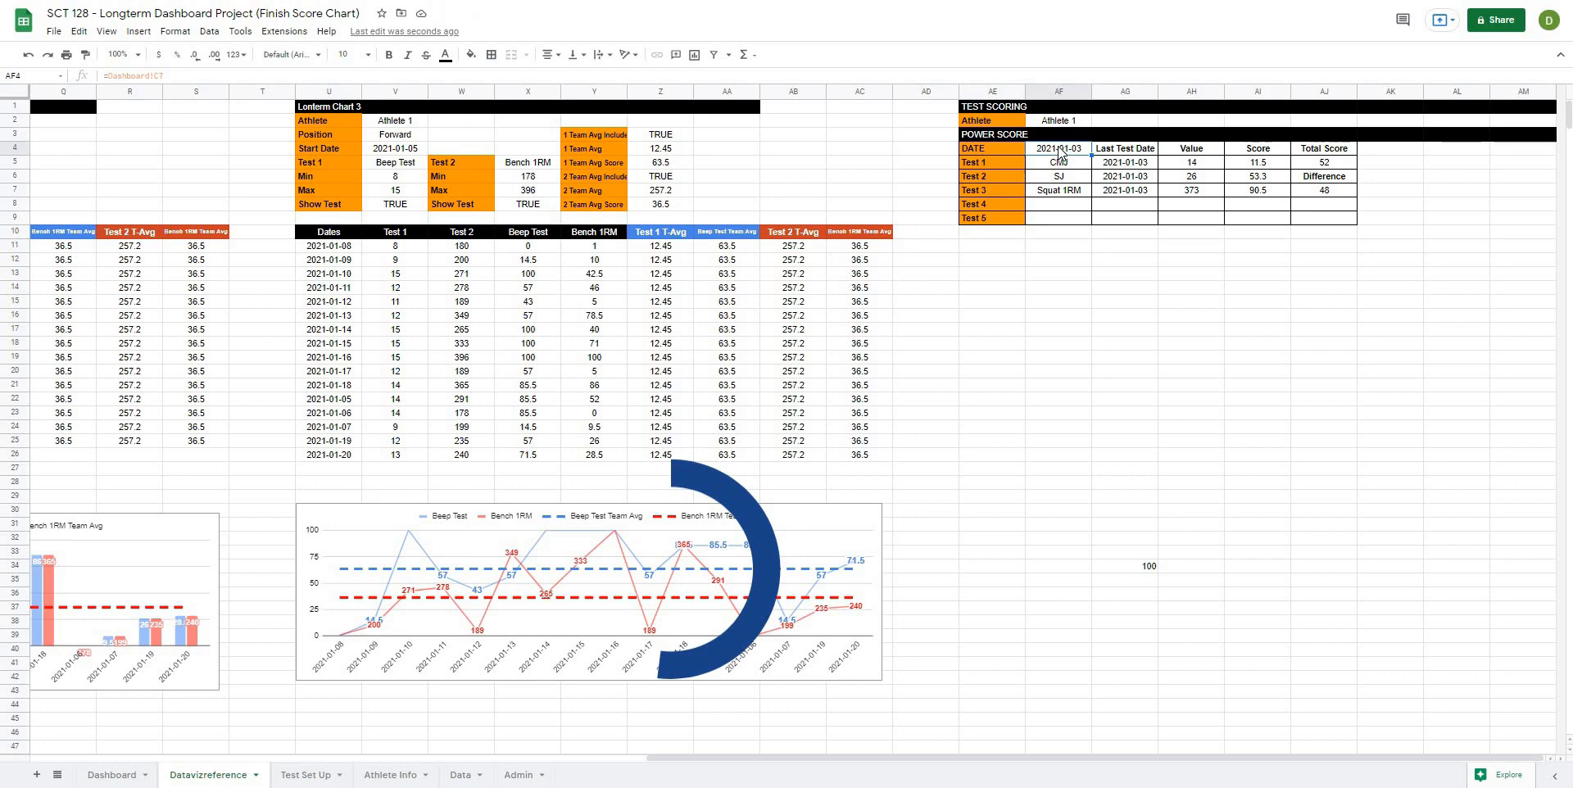
click(160, 75)
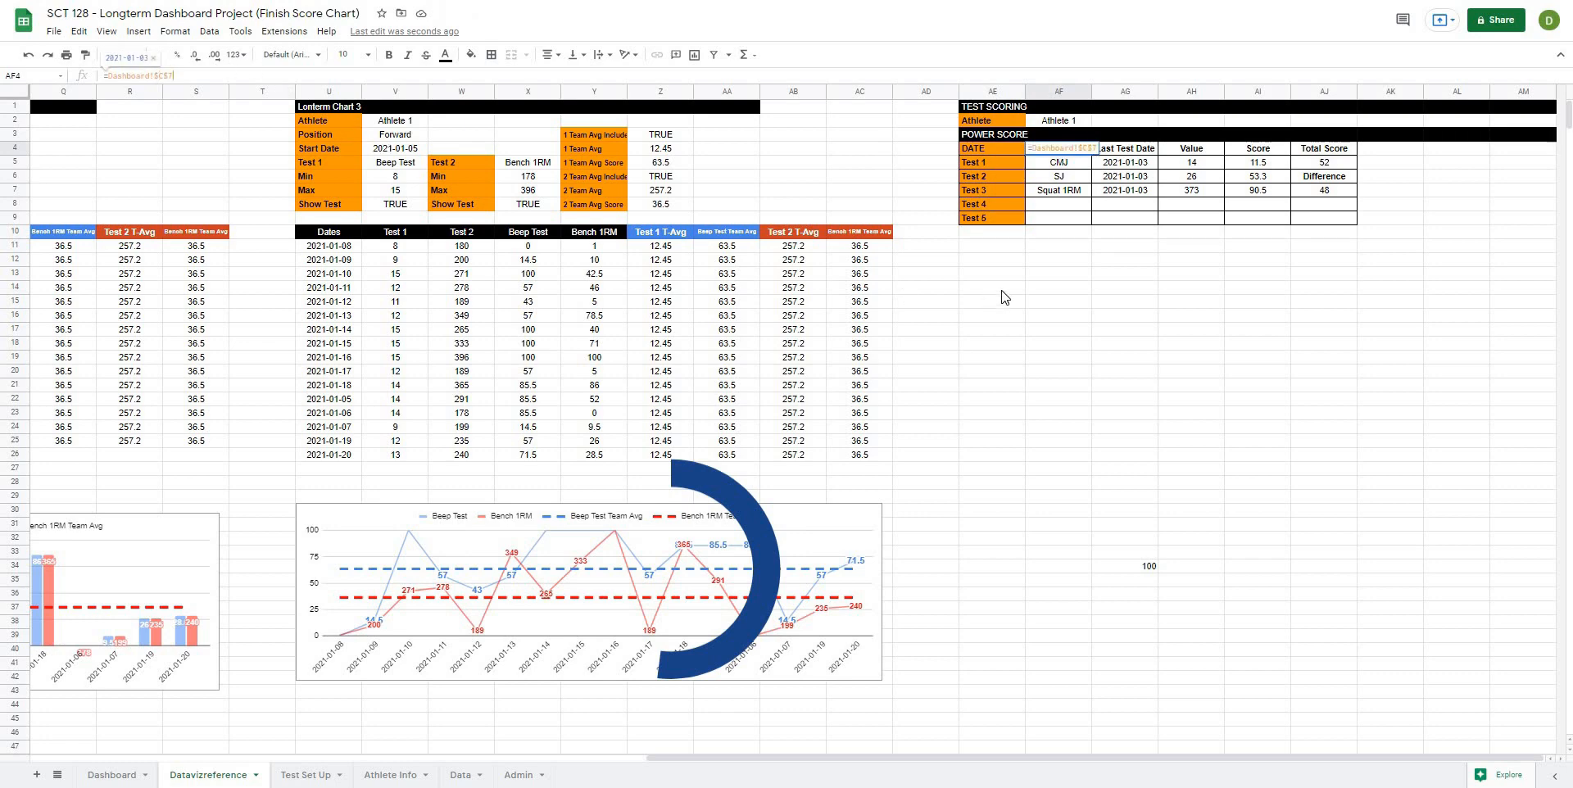
click(1053, 291)
Check the Dashboard references in the POWER SCORE test name cells from AF5 downward.
click(1066, 166)
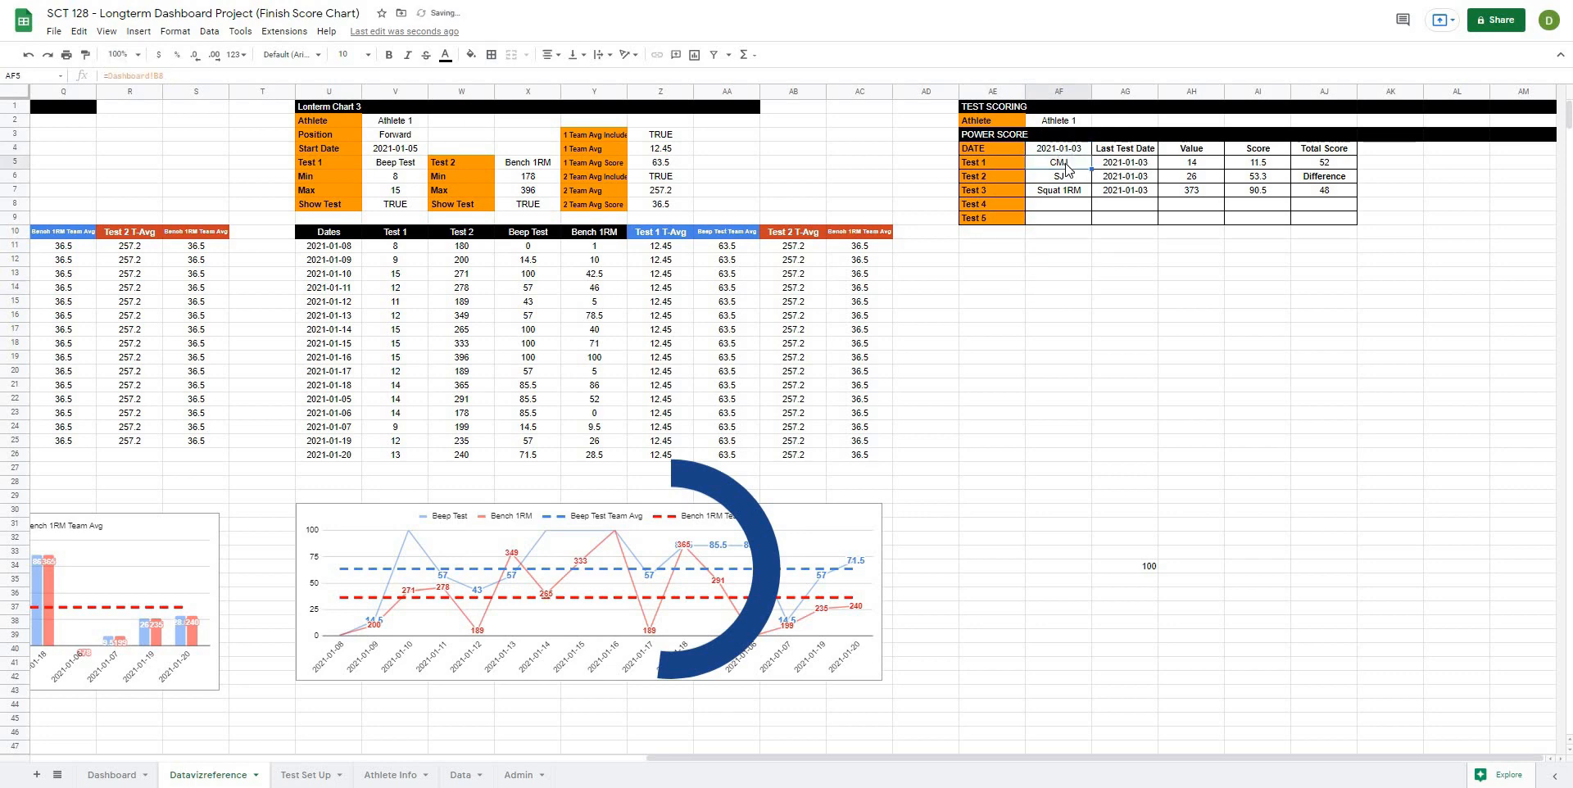
key(Down)
key(Down)
key(Down)
key(Down)
key(Down)
key(Down)
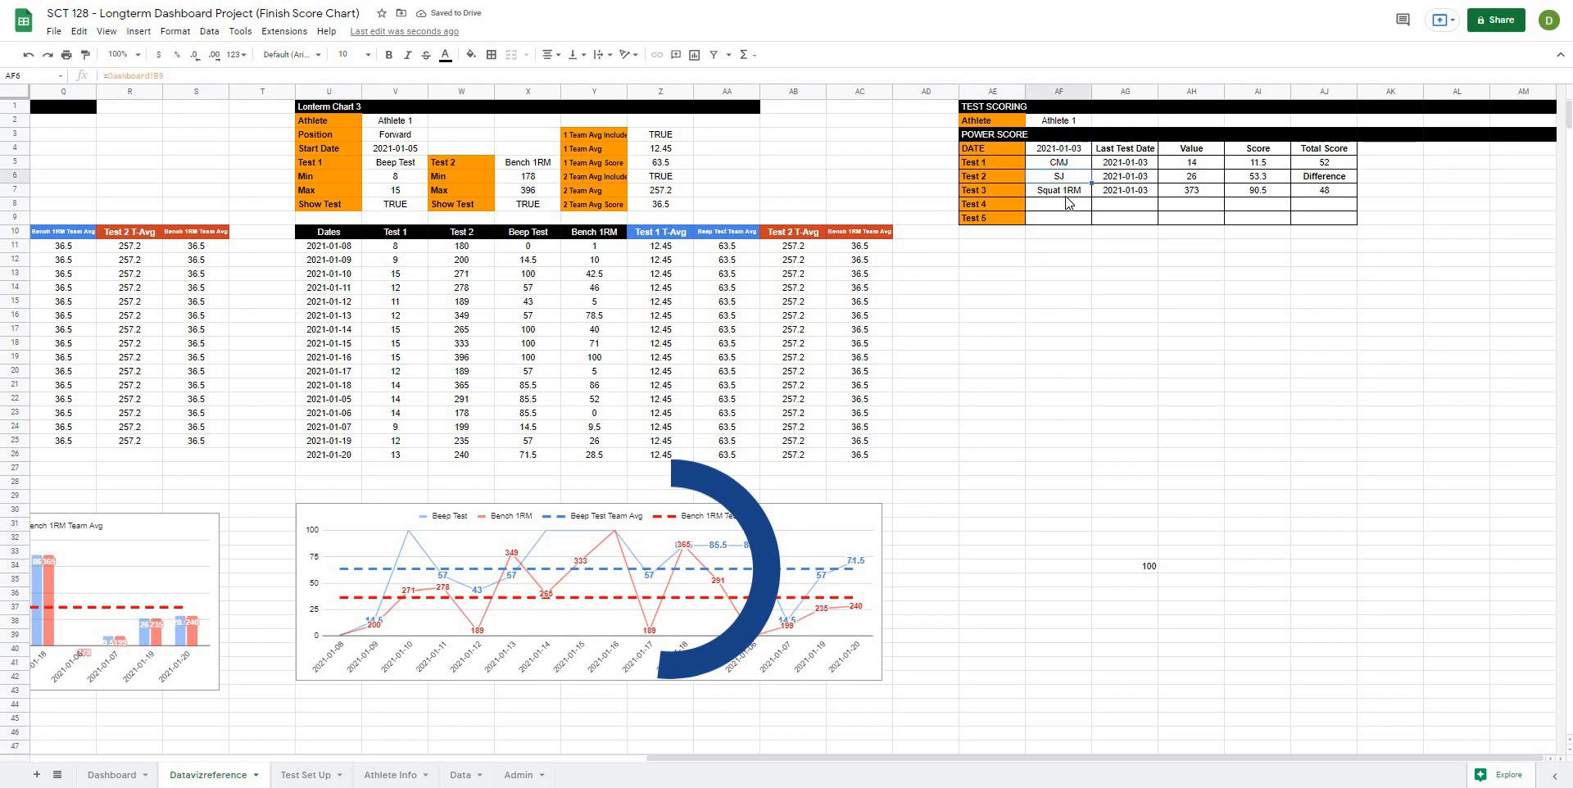
Change the date criterion in the AG5 Last Test Date formula to $AF4.
click(1098, 164)
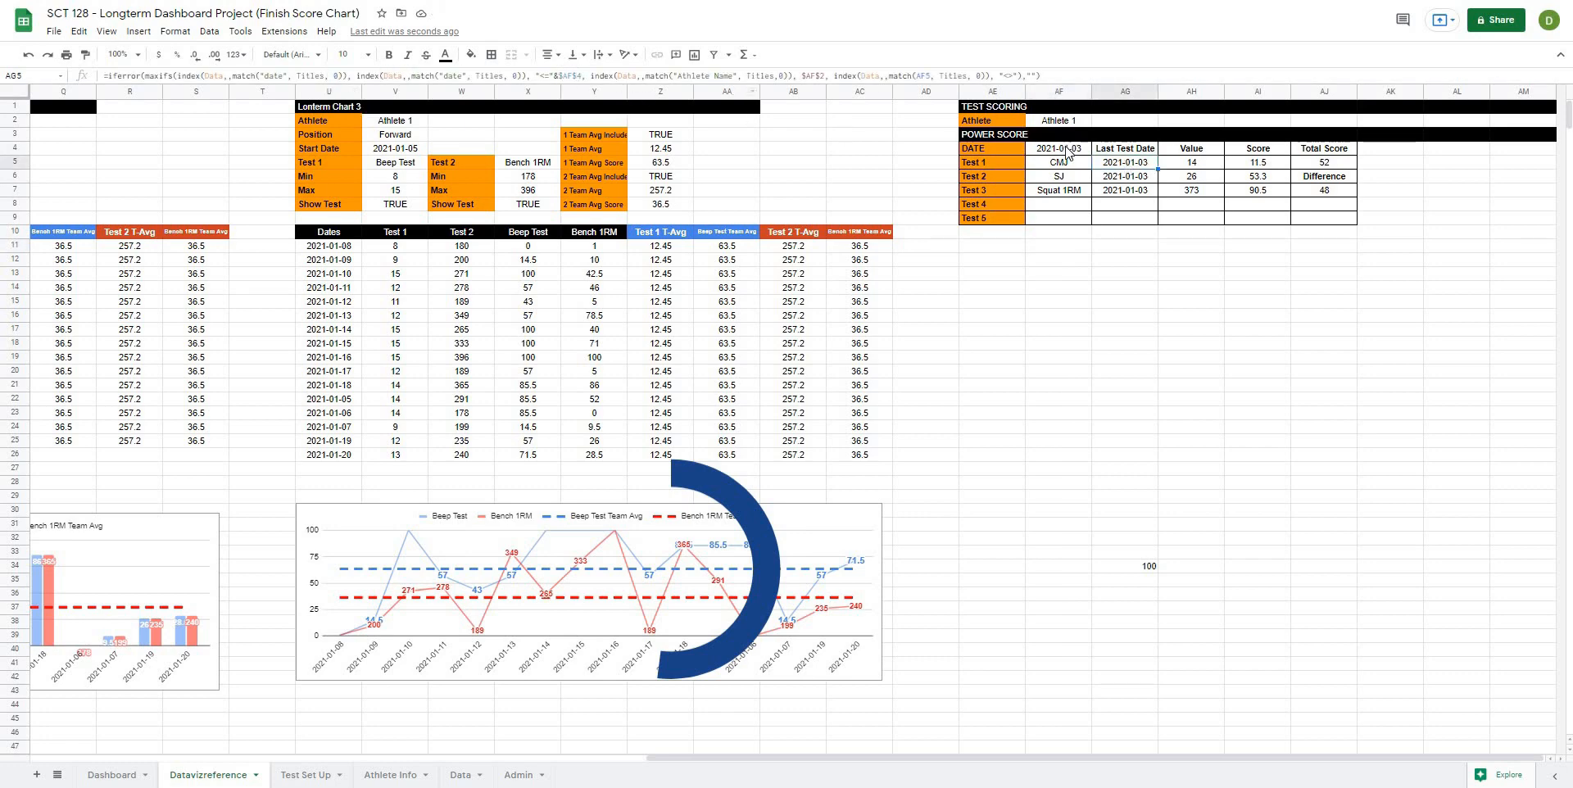
click(577, 74)
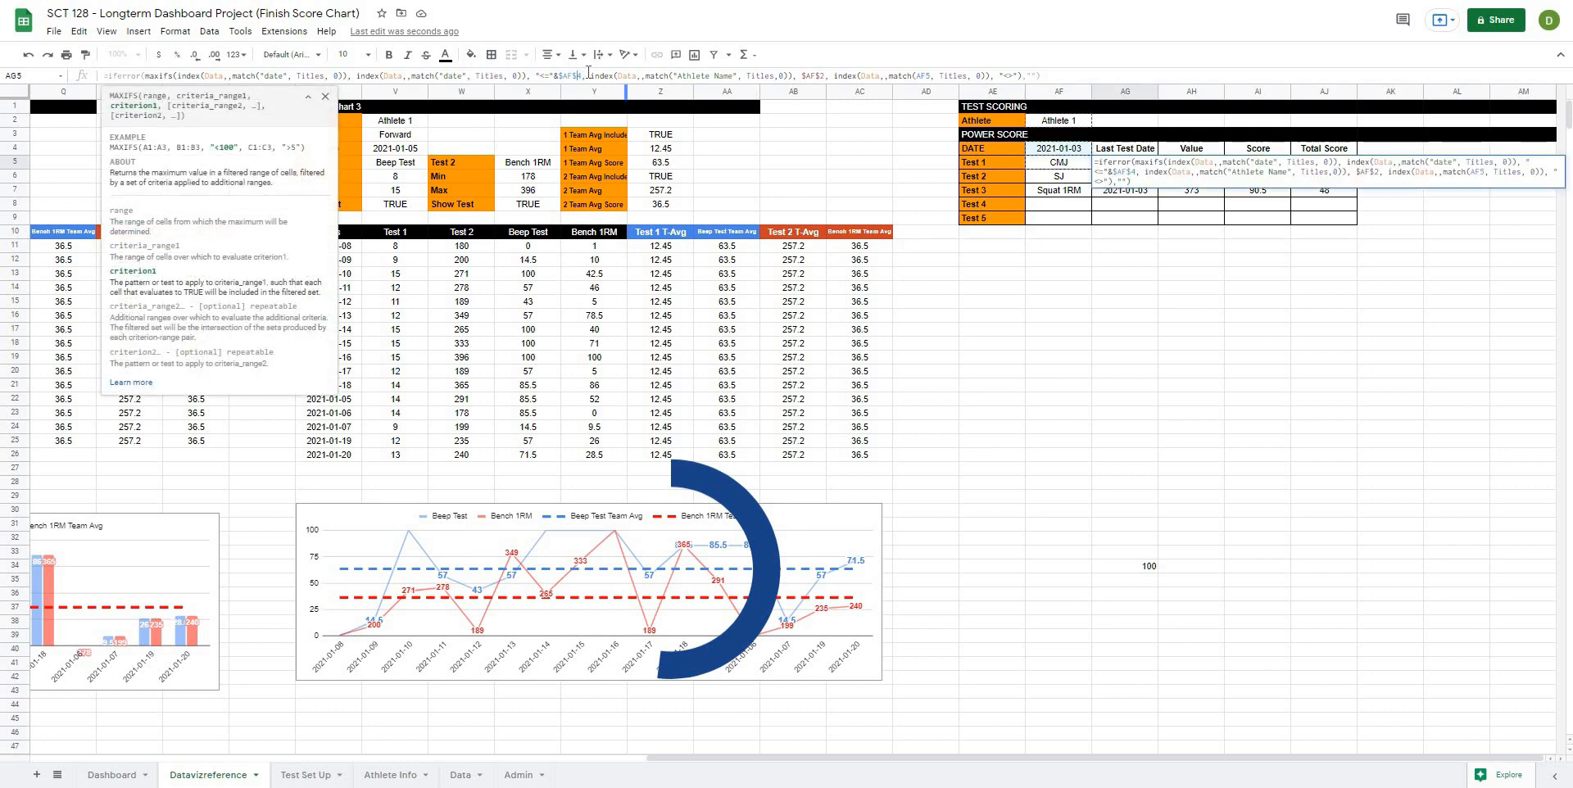
key(BackSpace)
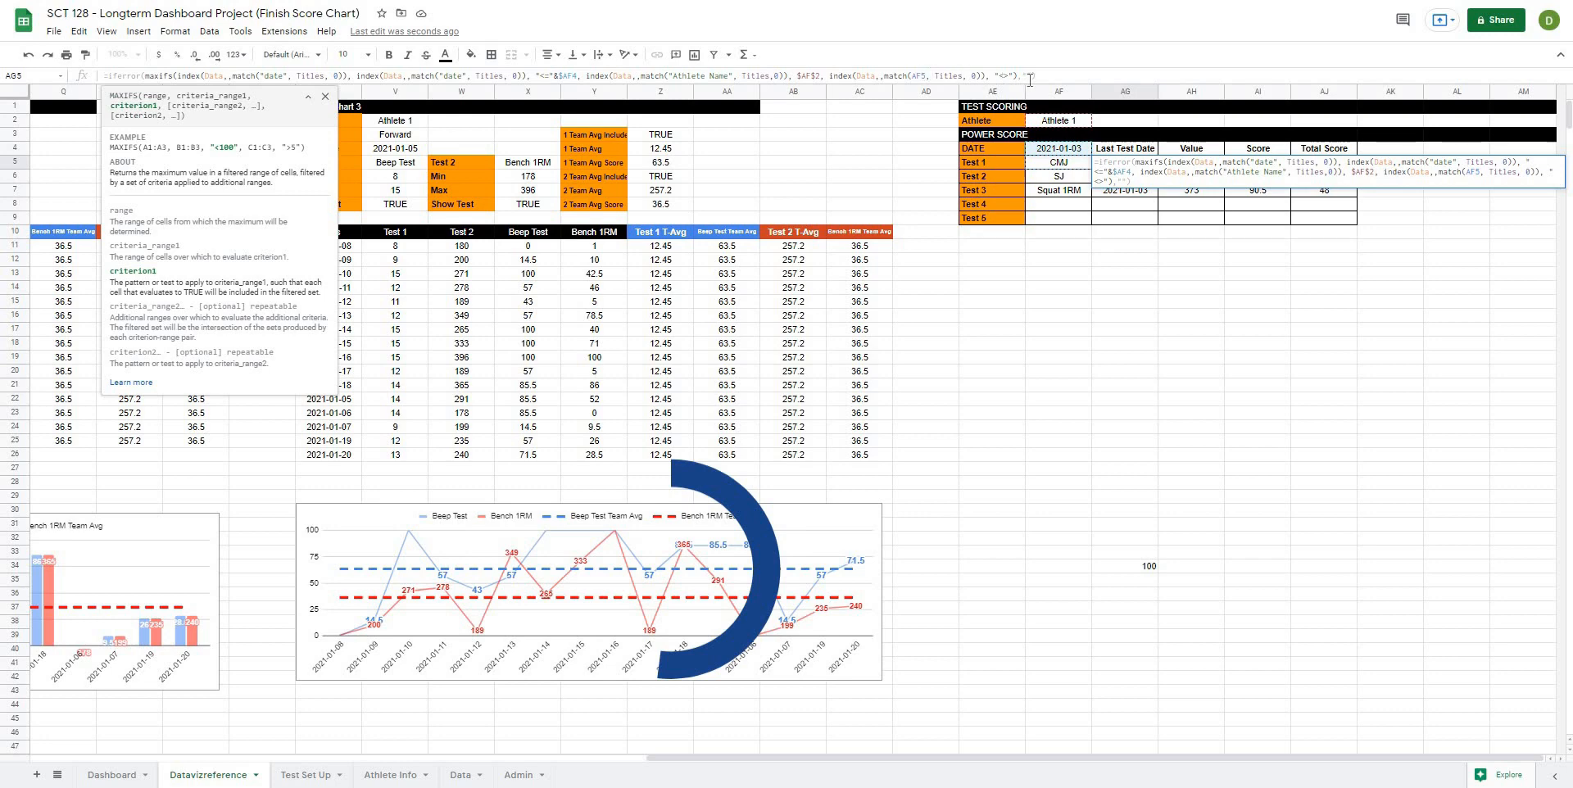
key(Return)
Try to fill the edited Last Test Date formula from AG5 down to AG9.
click(1147, 162)
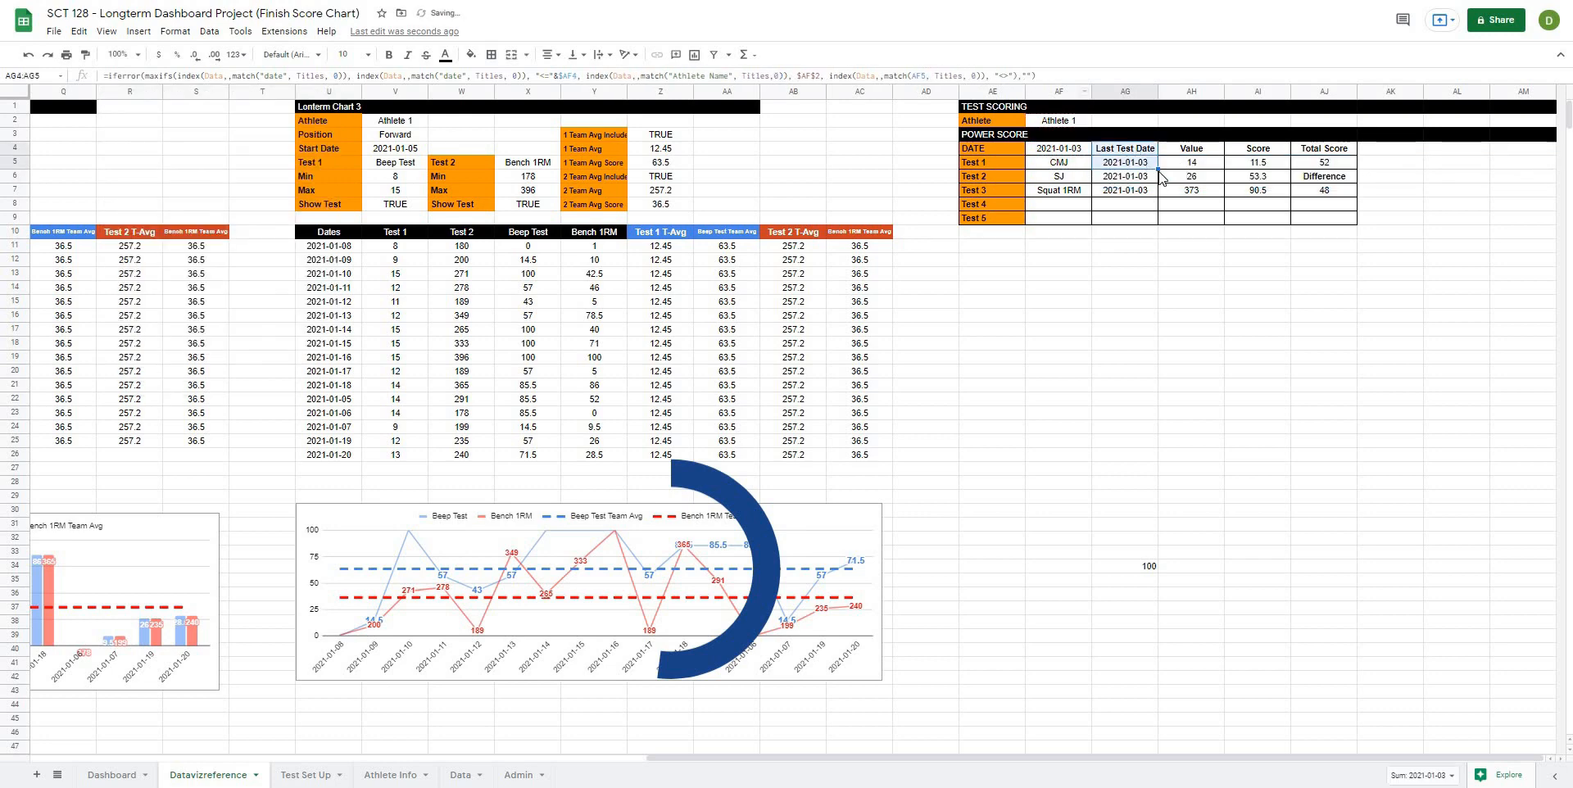
drag(1158, 167, 1157, 230)
click(1188, 260)
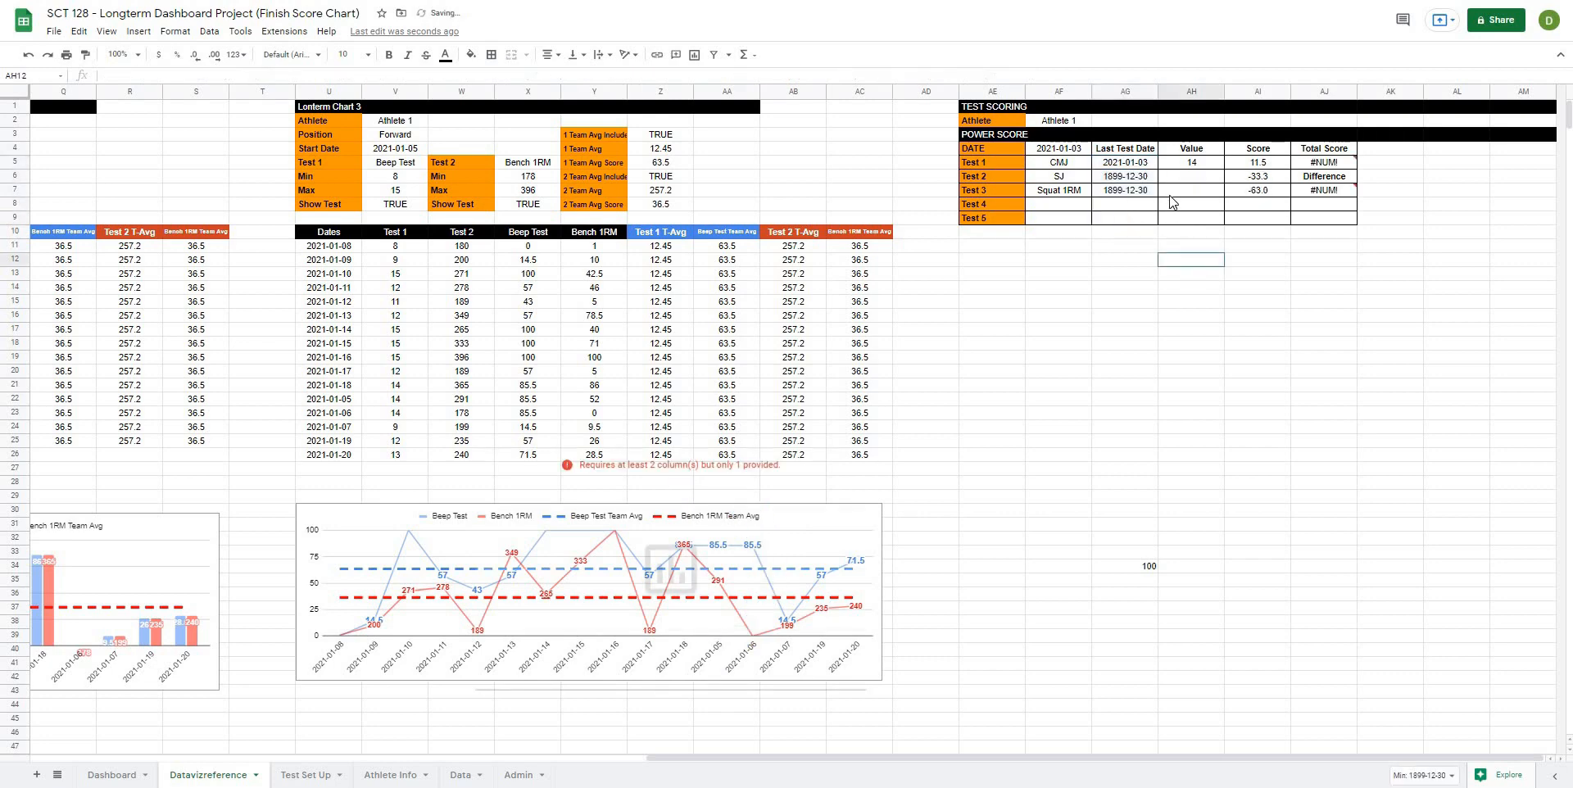
click(1137, 165)
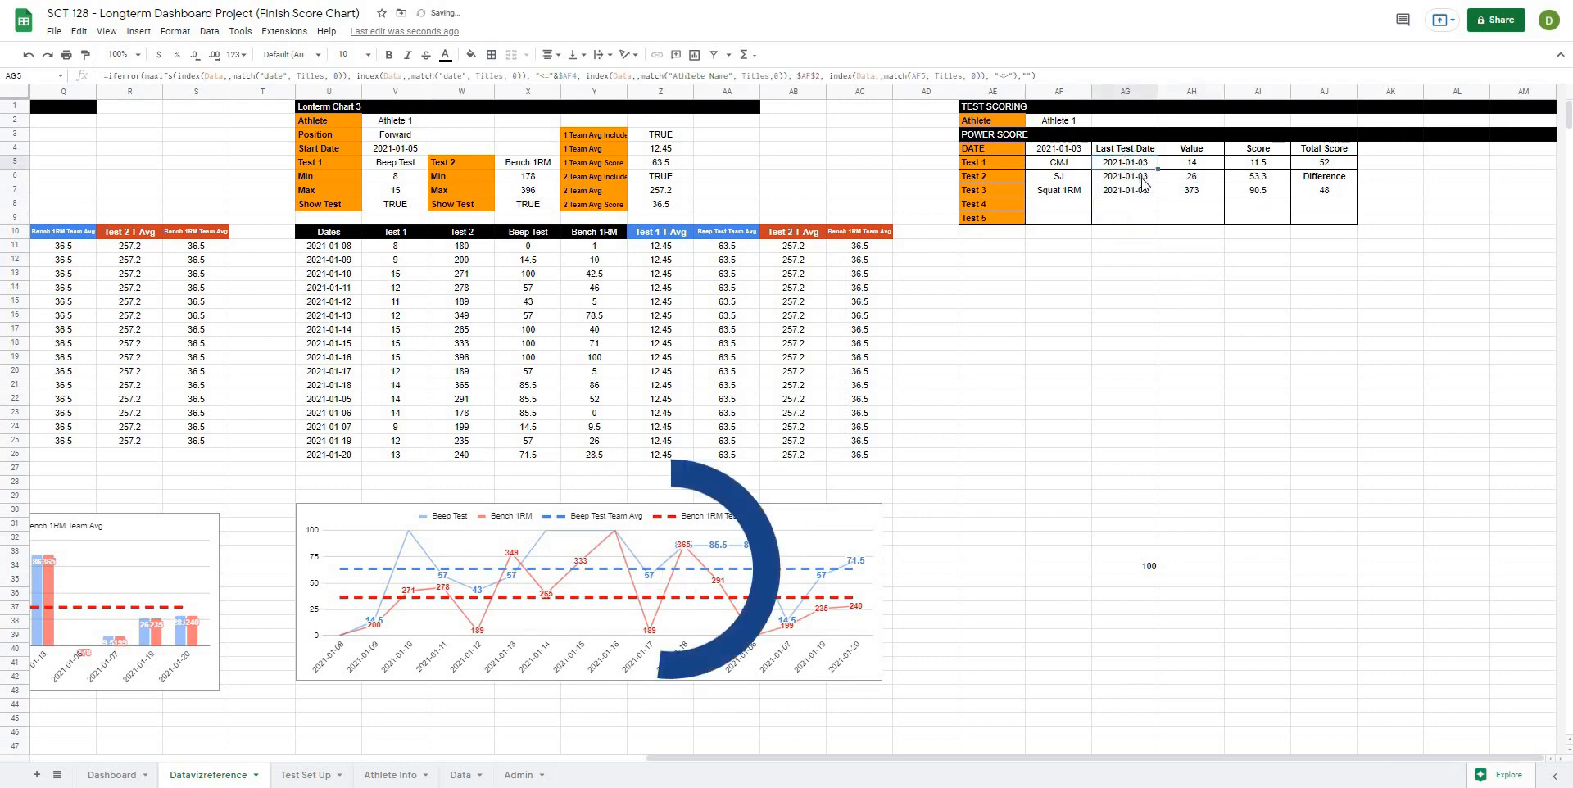
Make the date criterion in the AG5 Last Test Date formula fully absolute as $AF$4.
click(1143, 179)
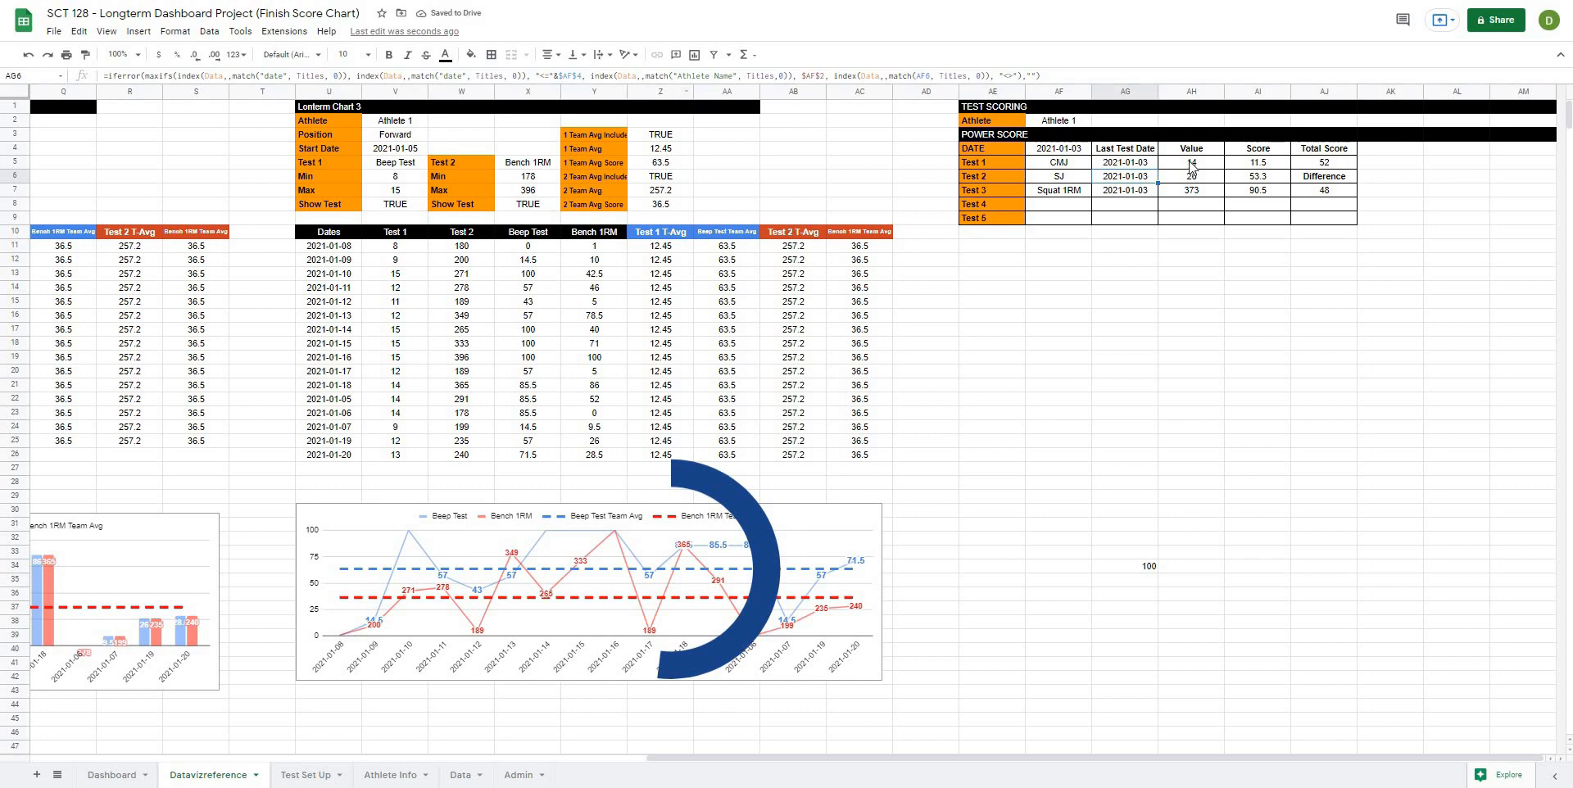
key(Up)
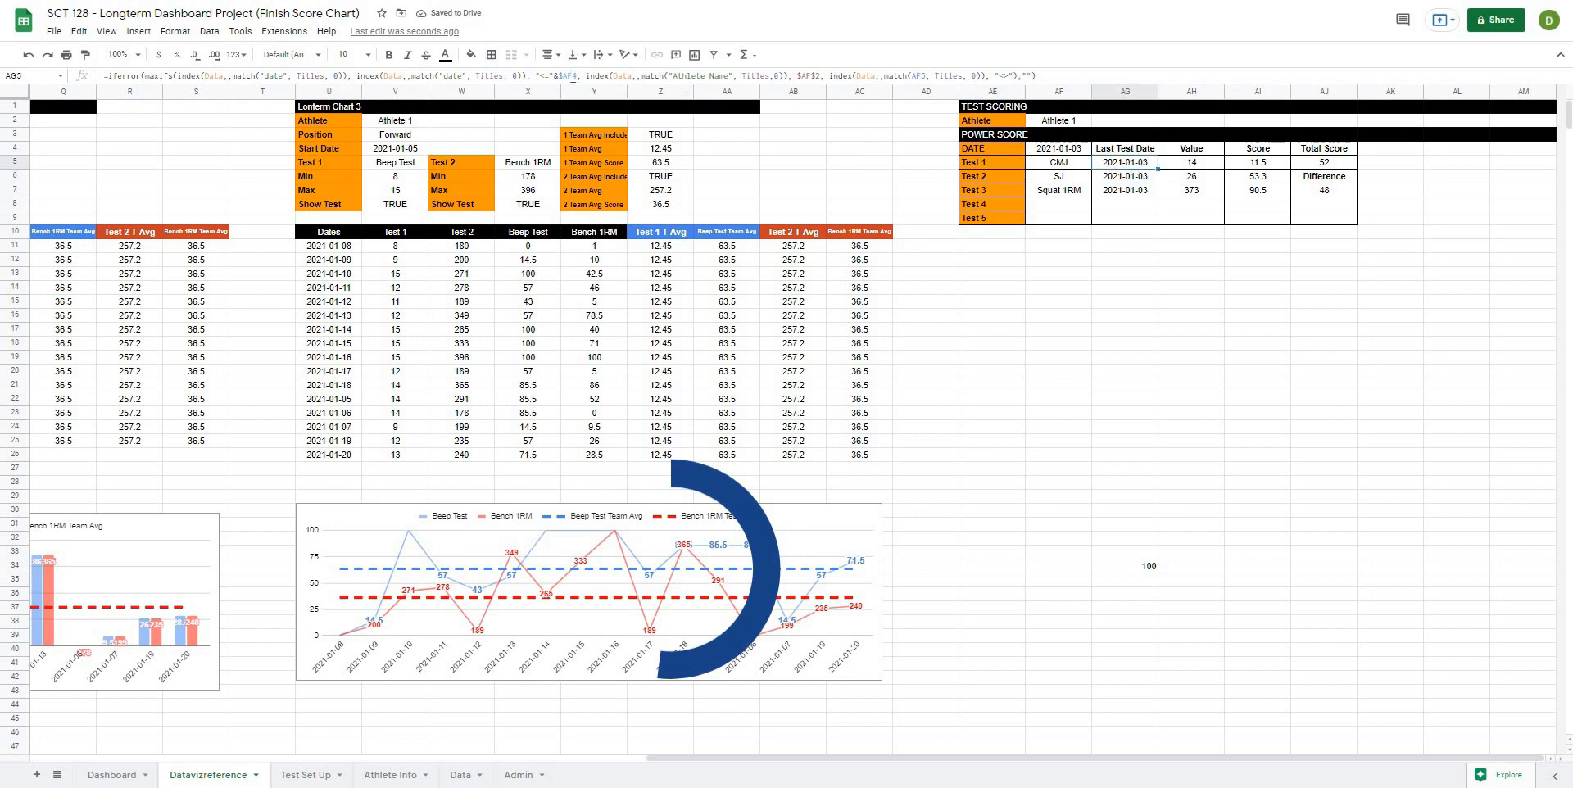
click(572, 75)
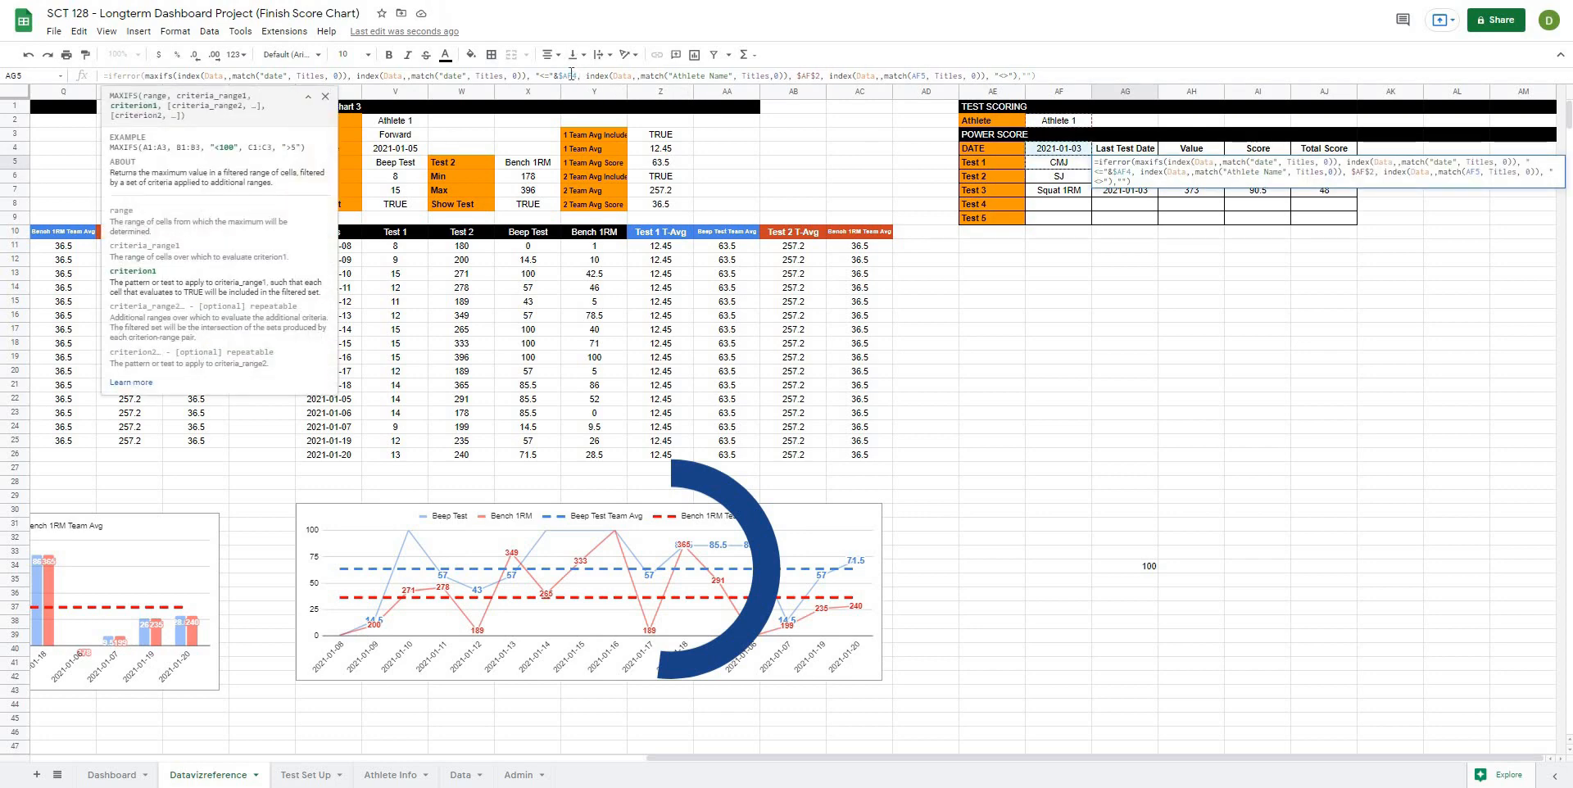
text($)
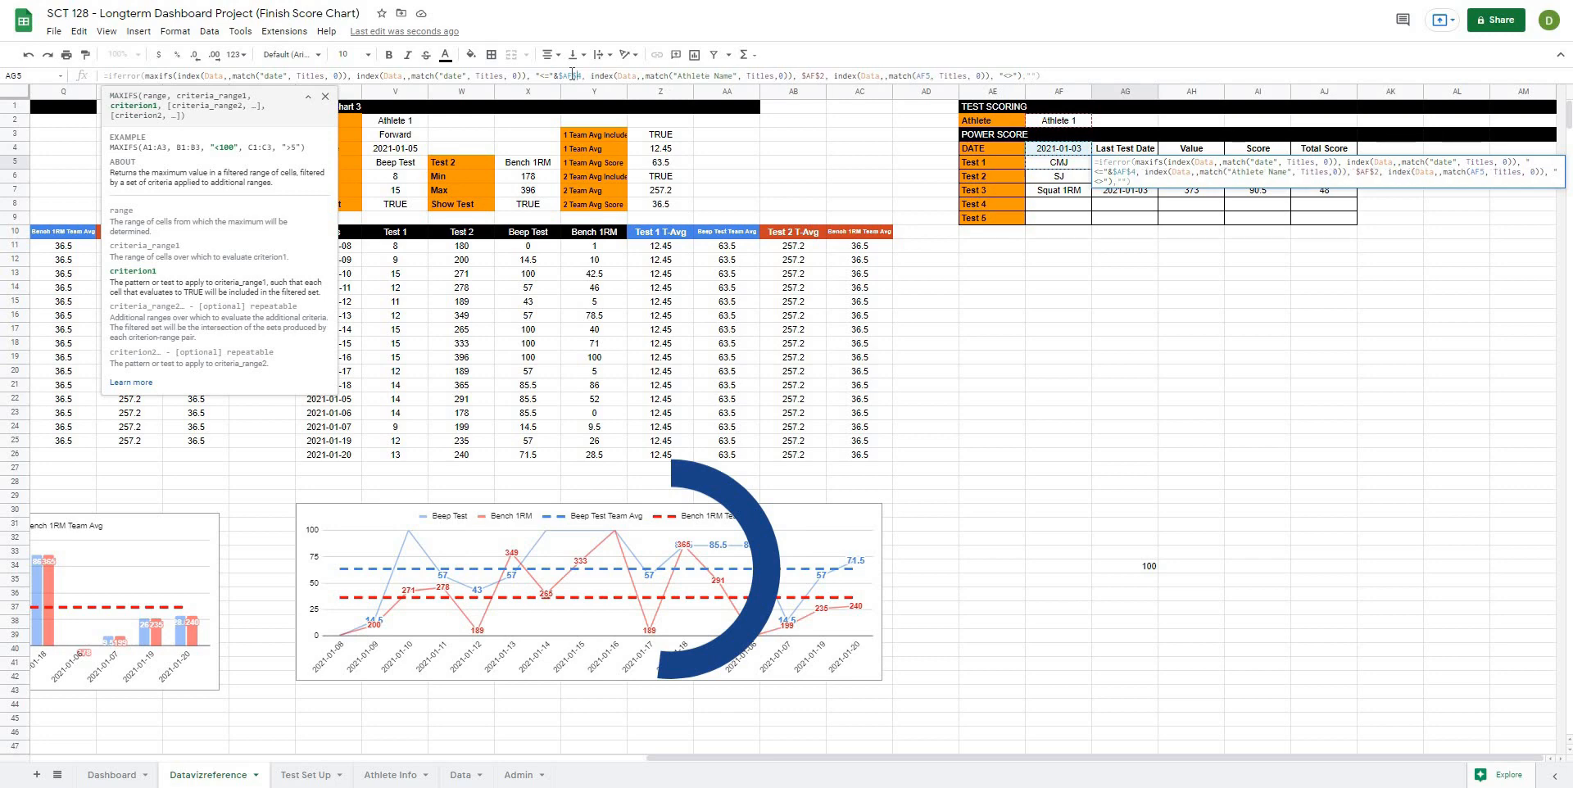
click(1063, 164)
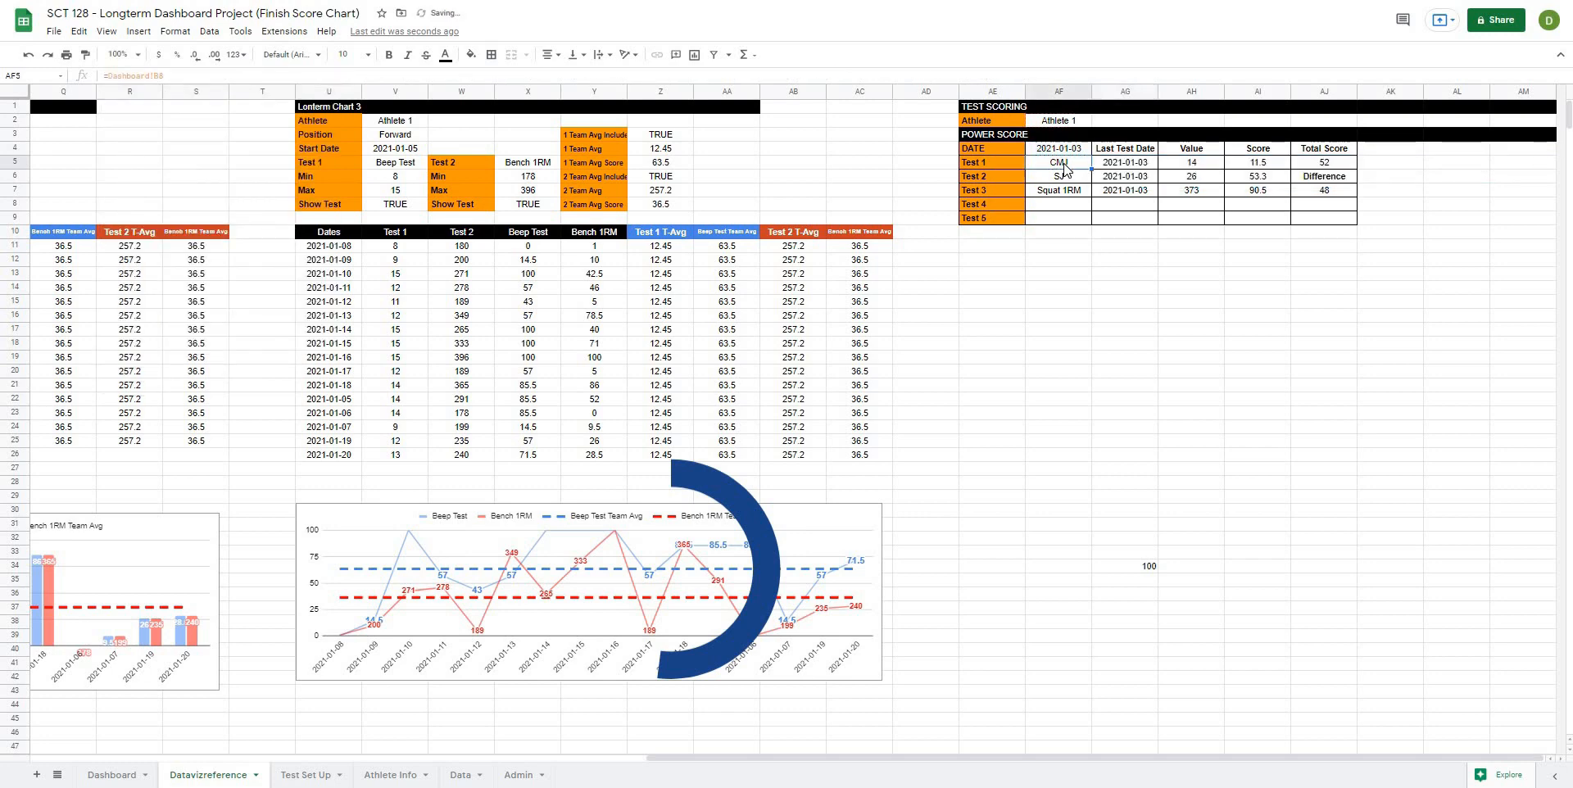
Lock the column of the test name reference in the AG5 Last Test Date formula as $AF5.
click(1122, 165)
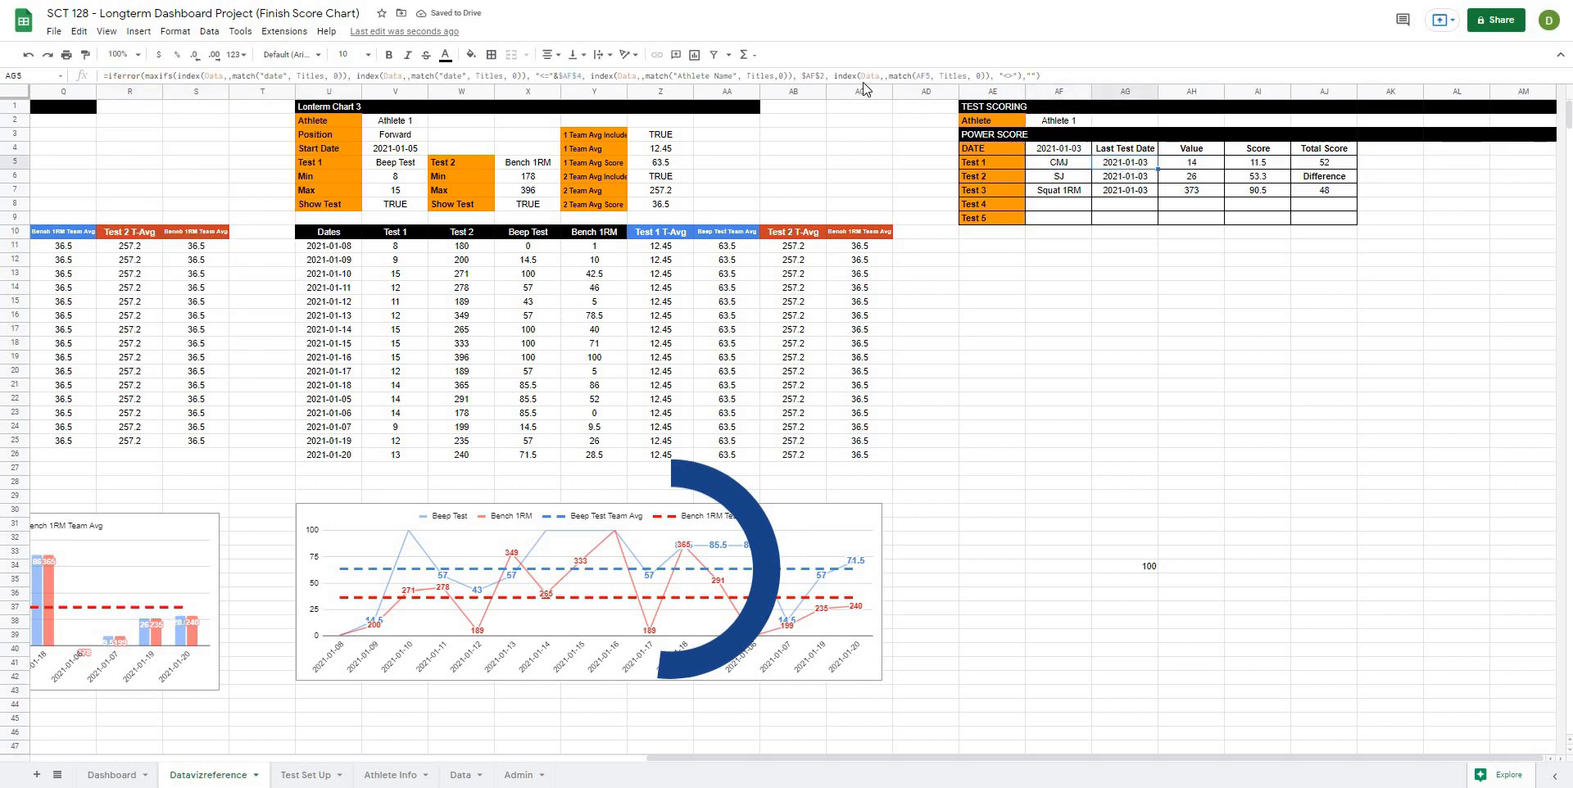
click(948, 75)
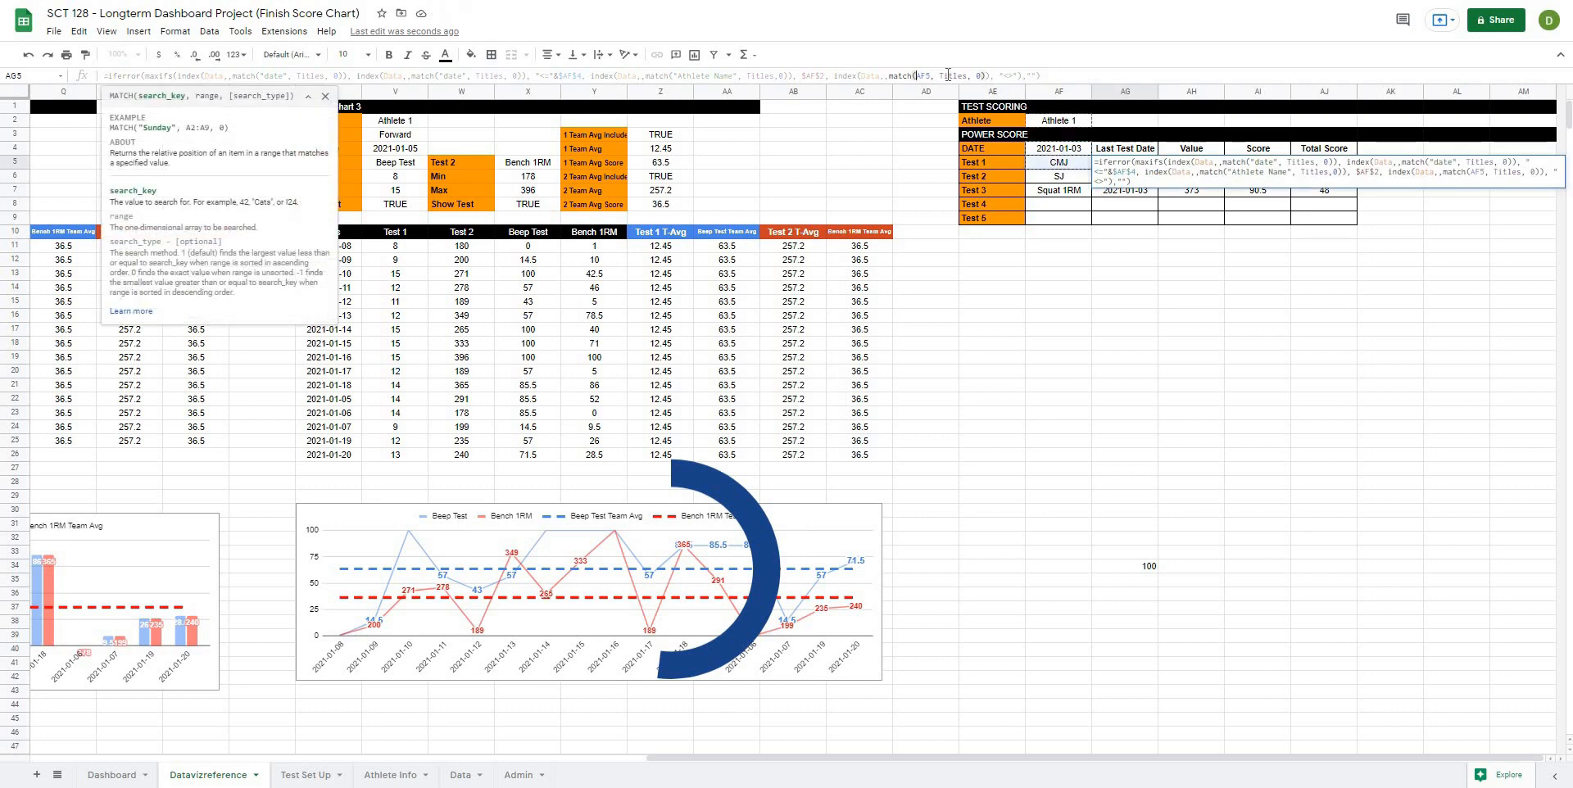
text($)
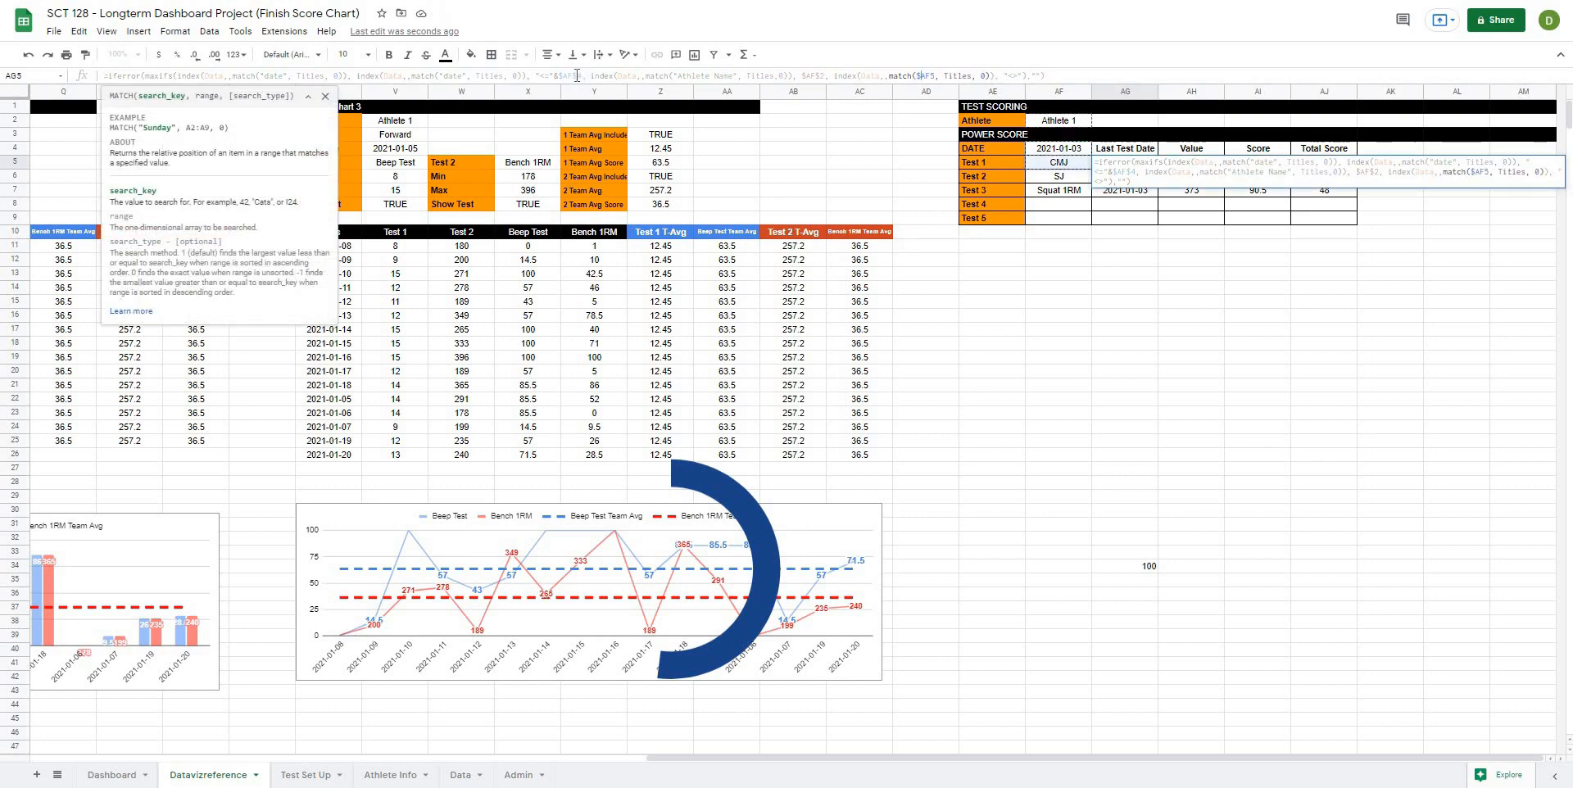
click(219, 75)
click(361, 74)
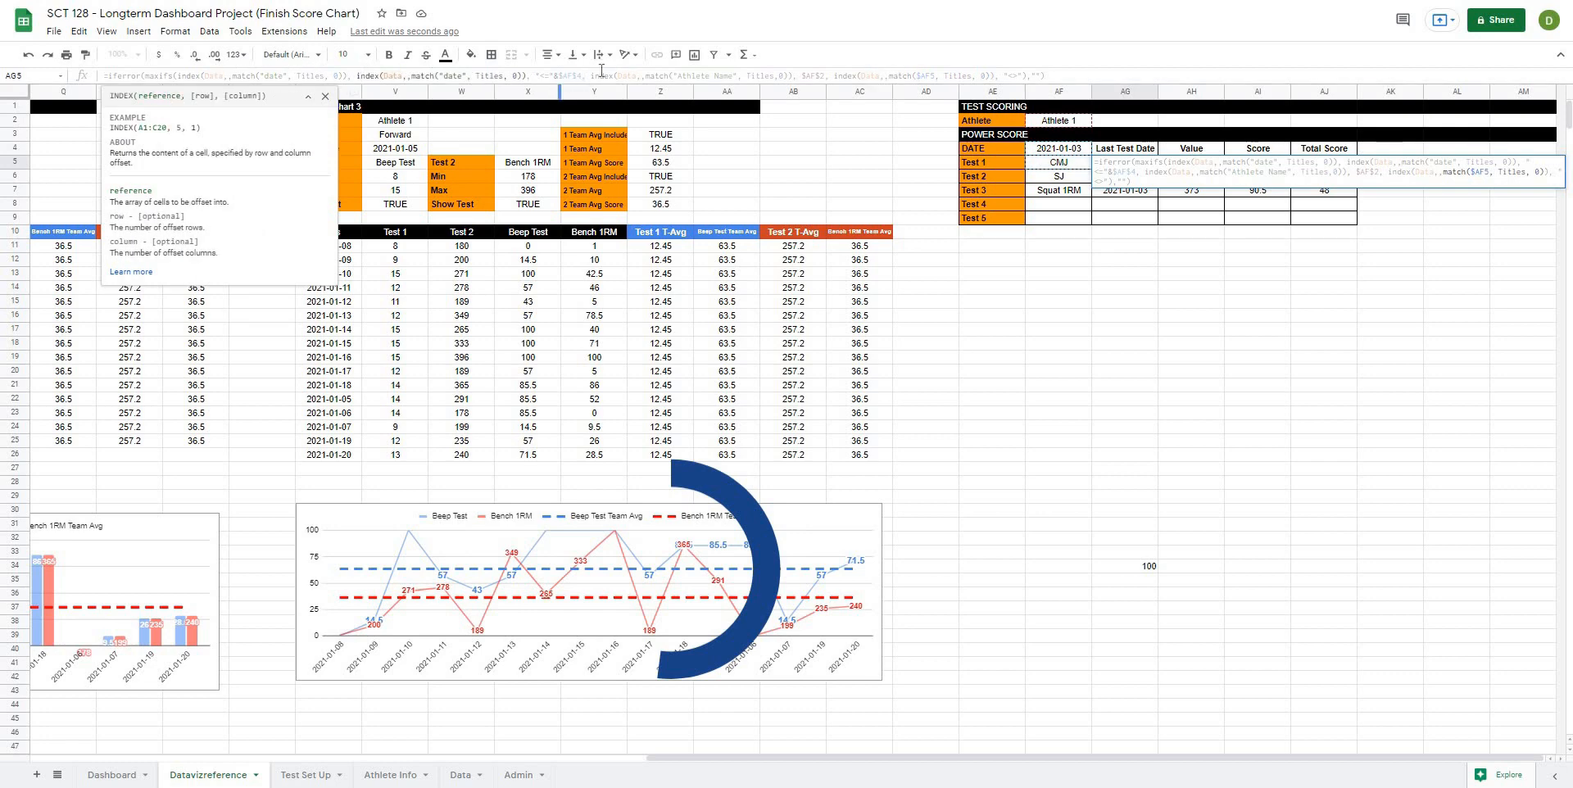
click(600, 74)
click(938, 74)
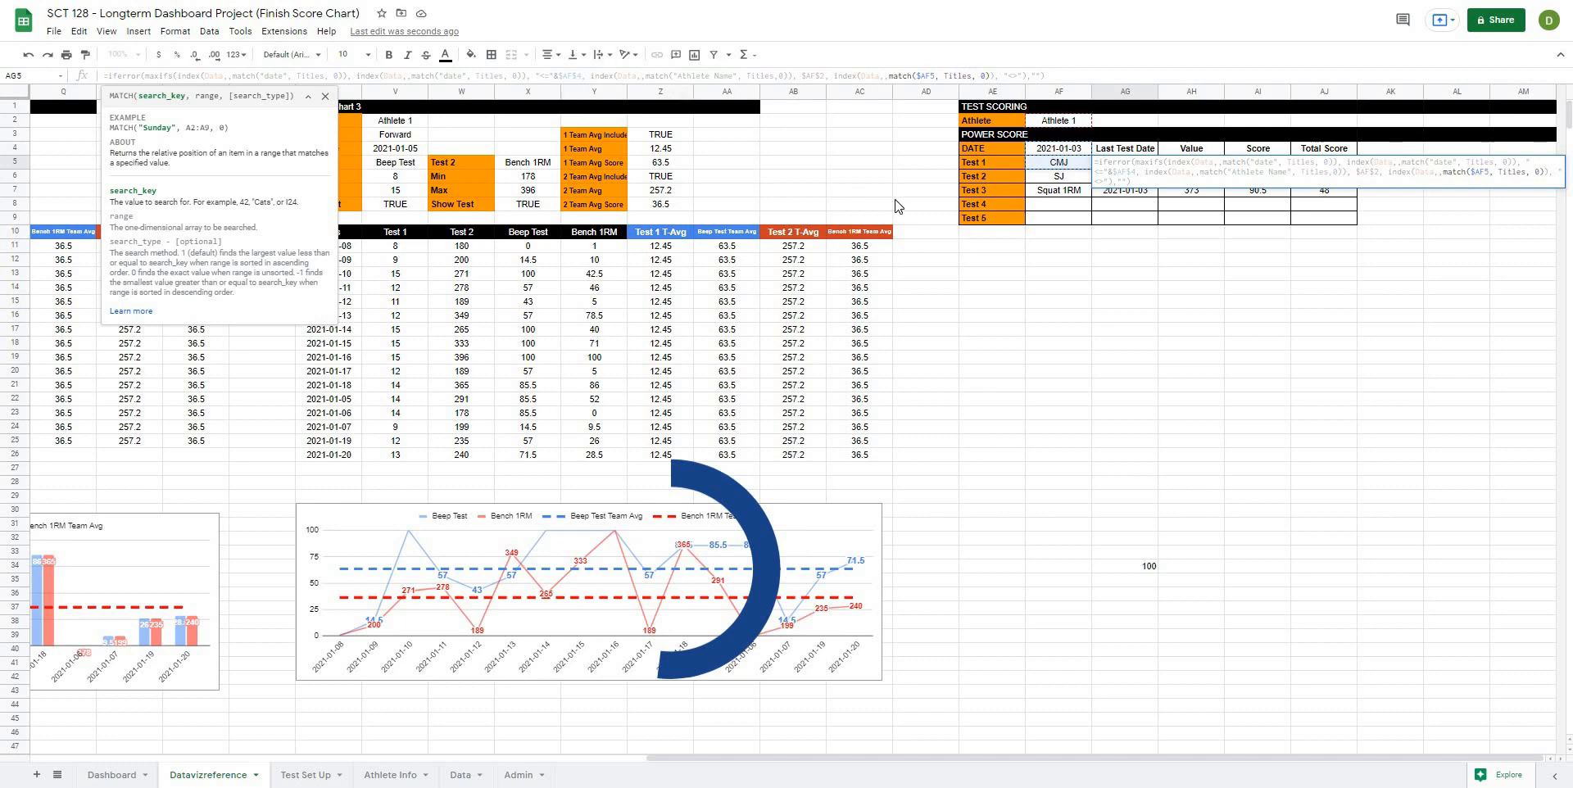
key(Return)
Copy the POWER SCORE table from AE3:AJ9 and paste it directly below, starting at AE10.
click(1069, 235)
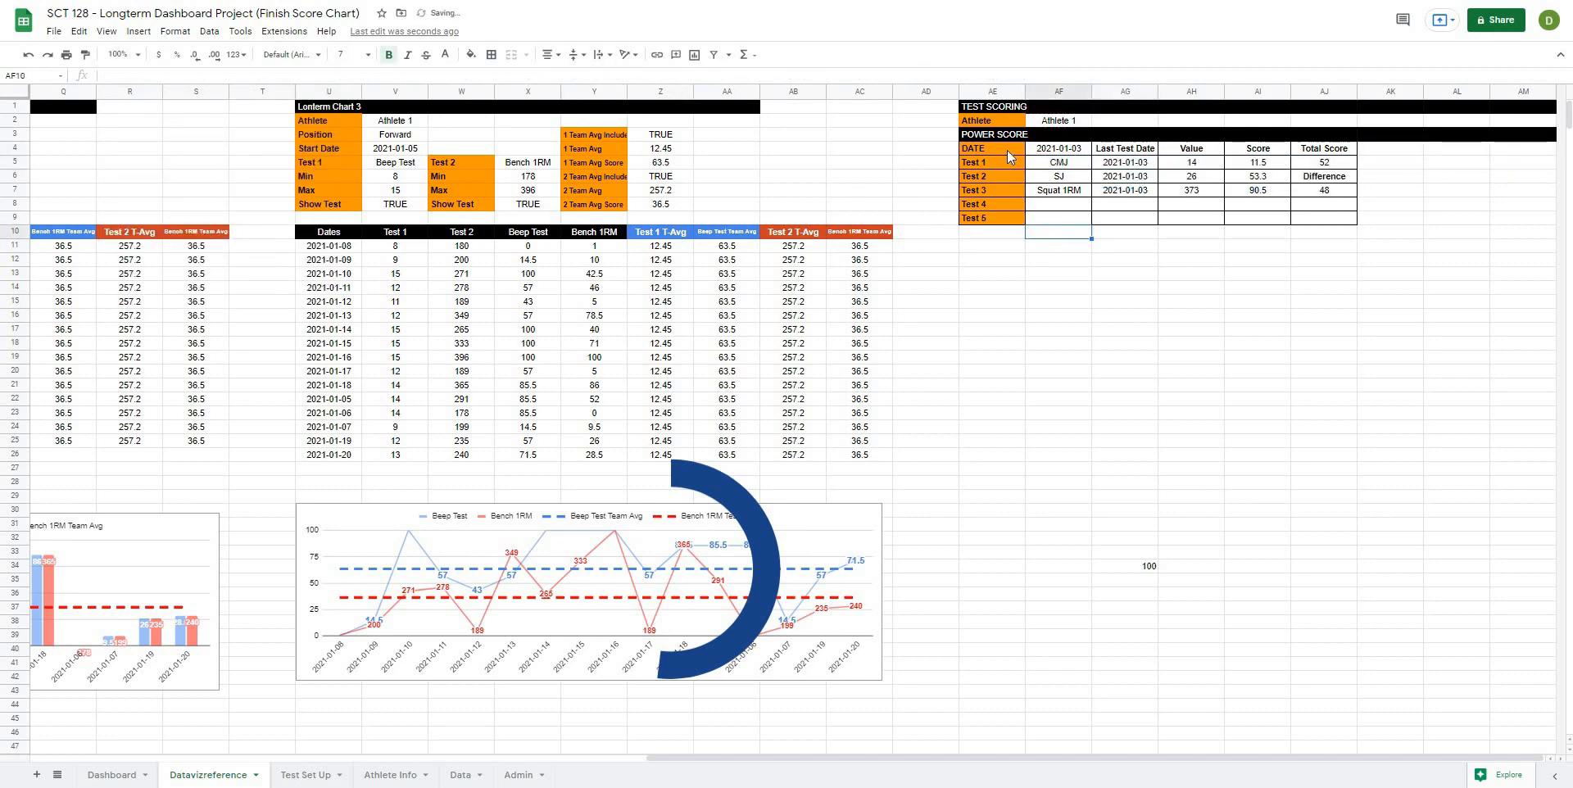
drag(997, 134, 1311, 218)
key(ctrl+c)
click(995, 236)
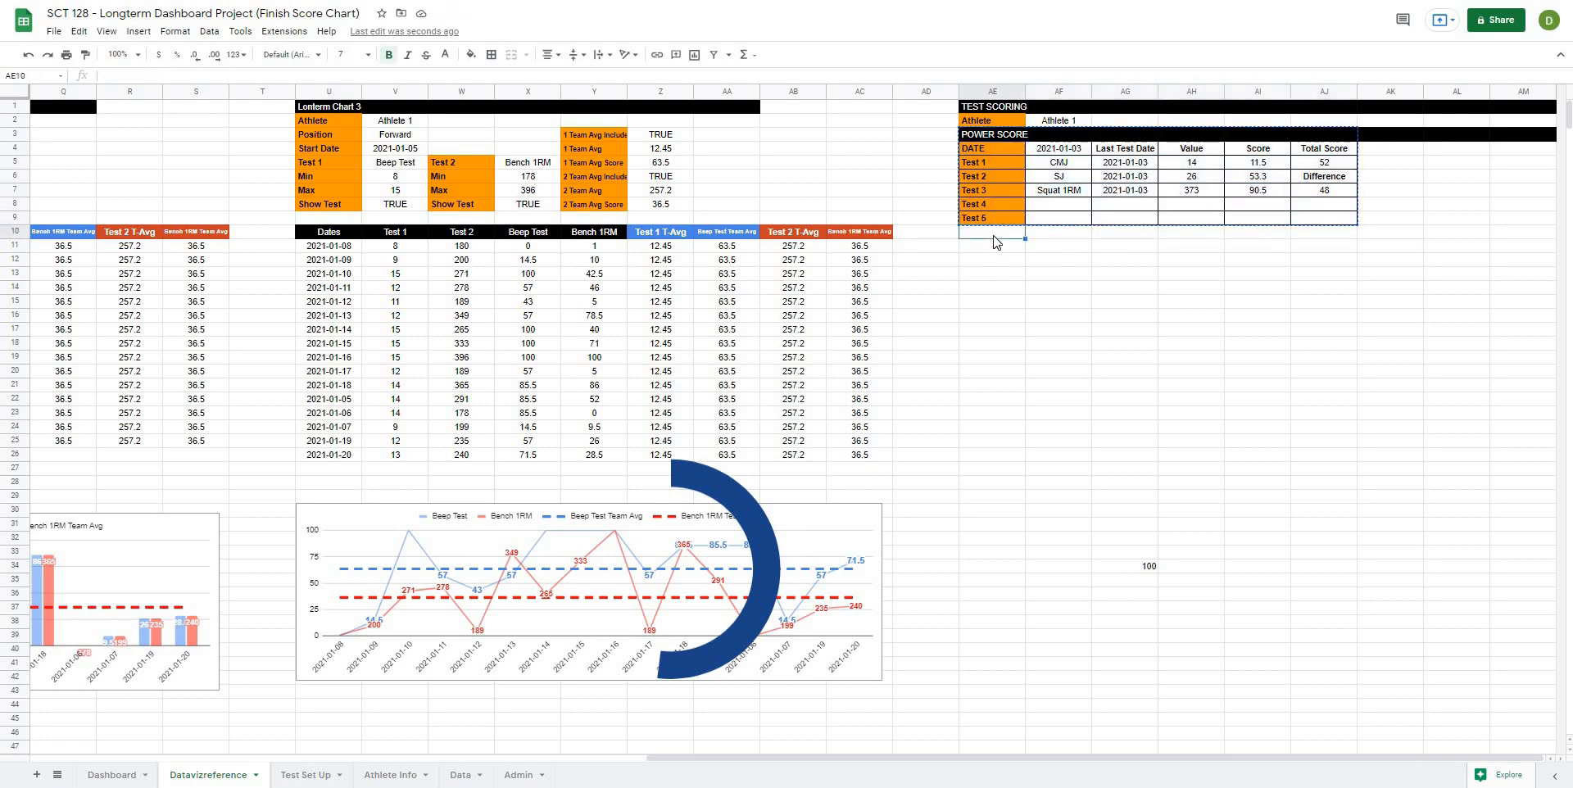
key(ctrl+v)
Check the pasted Score Chart 2 block's title, date and Test 1 references against the Dashboard sheet.
click(998, 233)
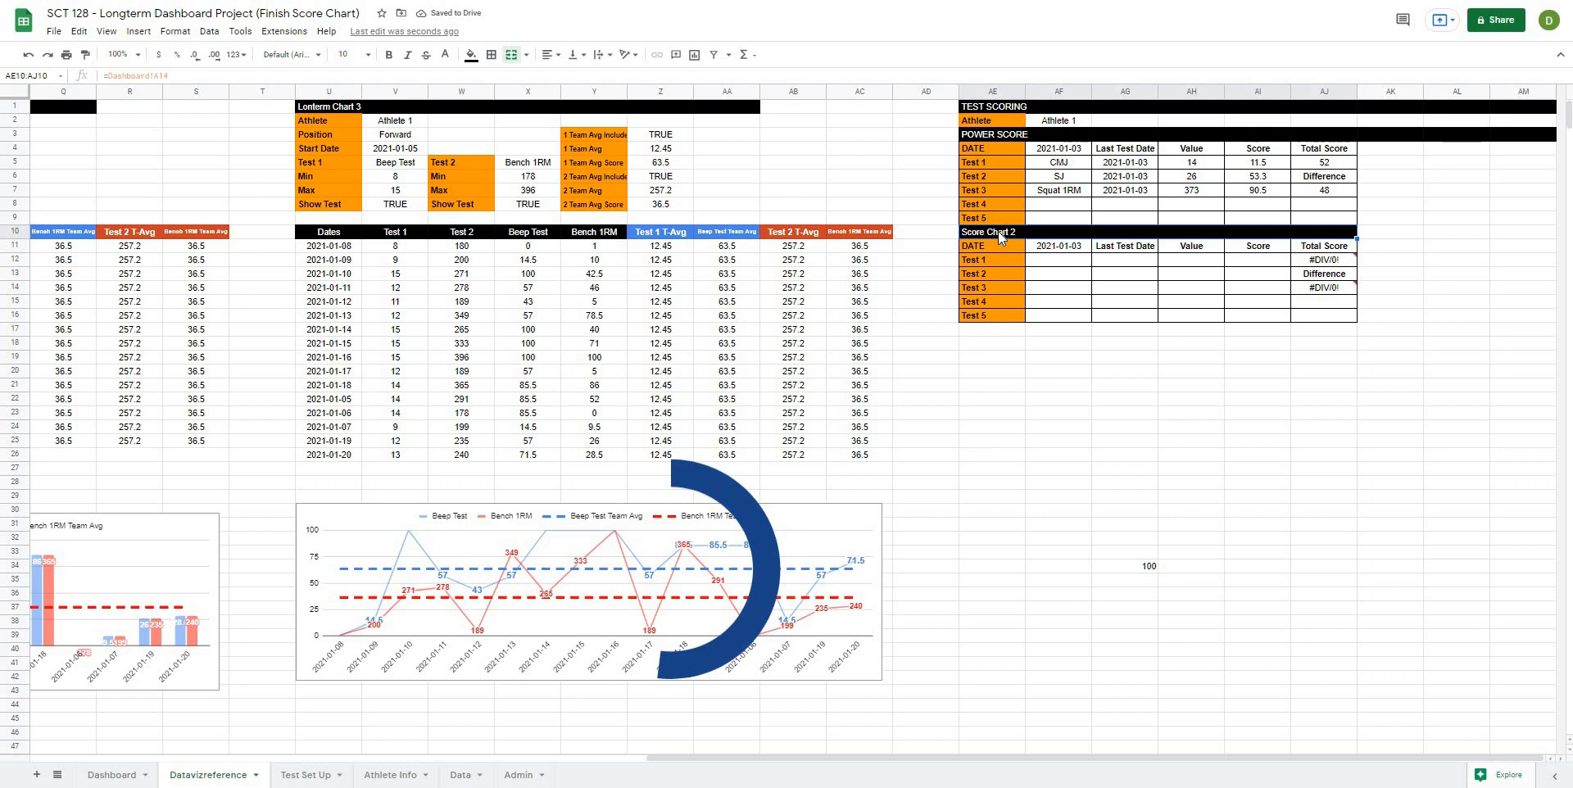
click(102, 782)
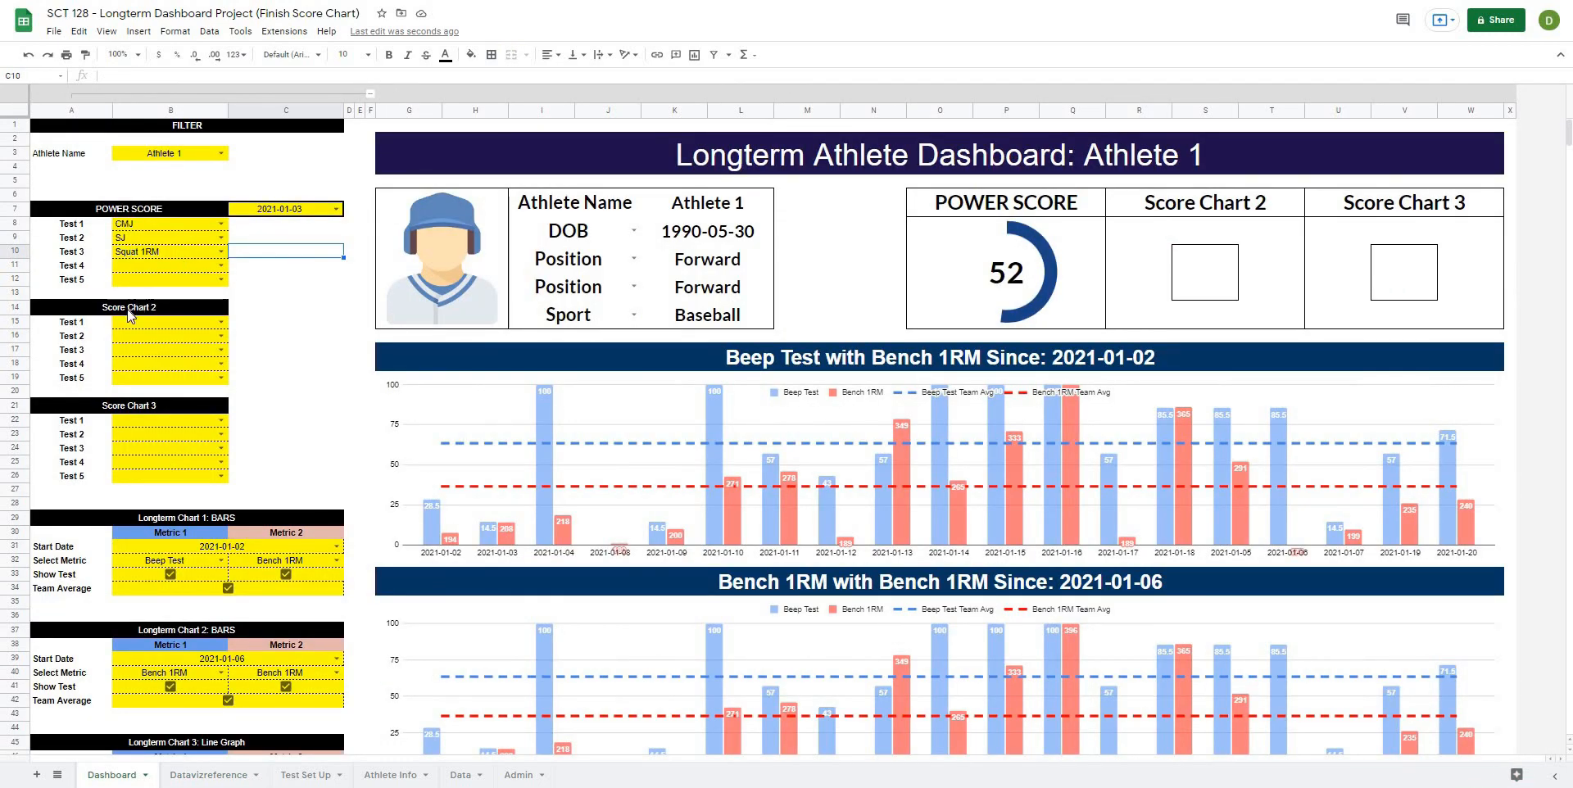
click(215, 775)
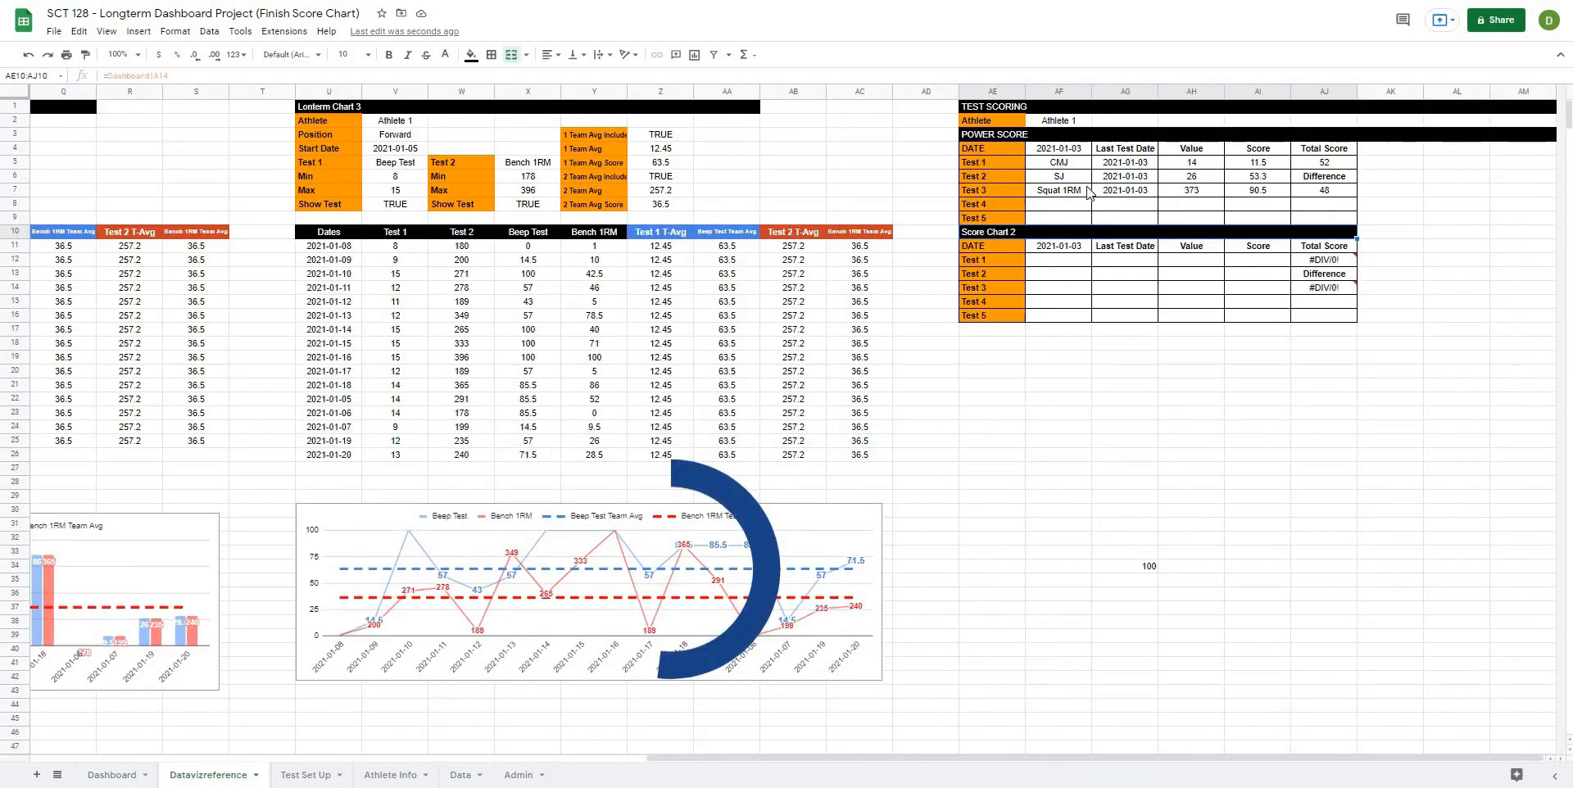
click(1063, 253)
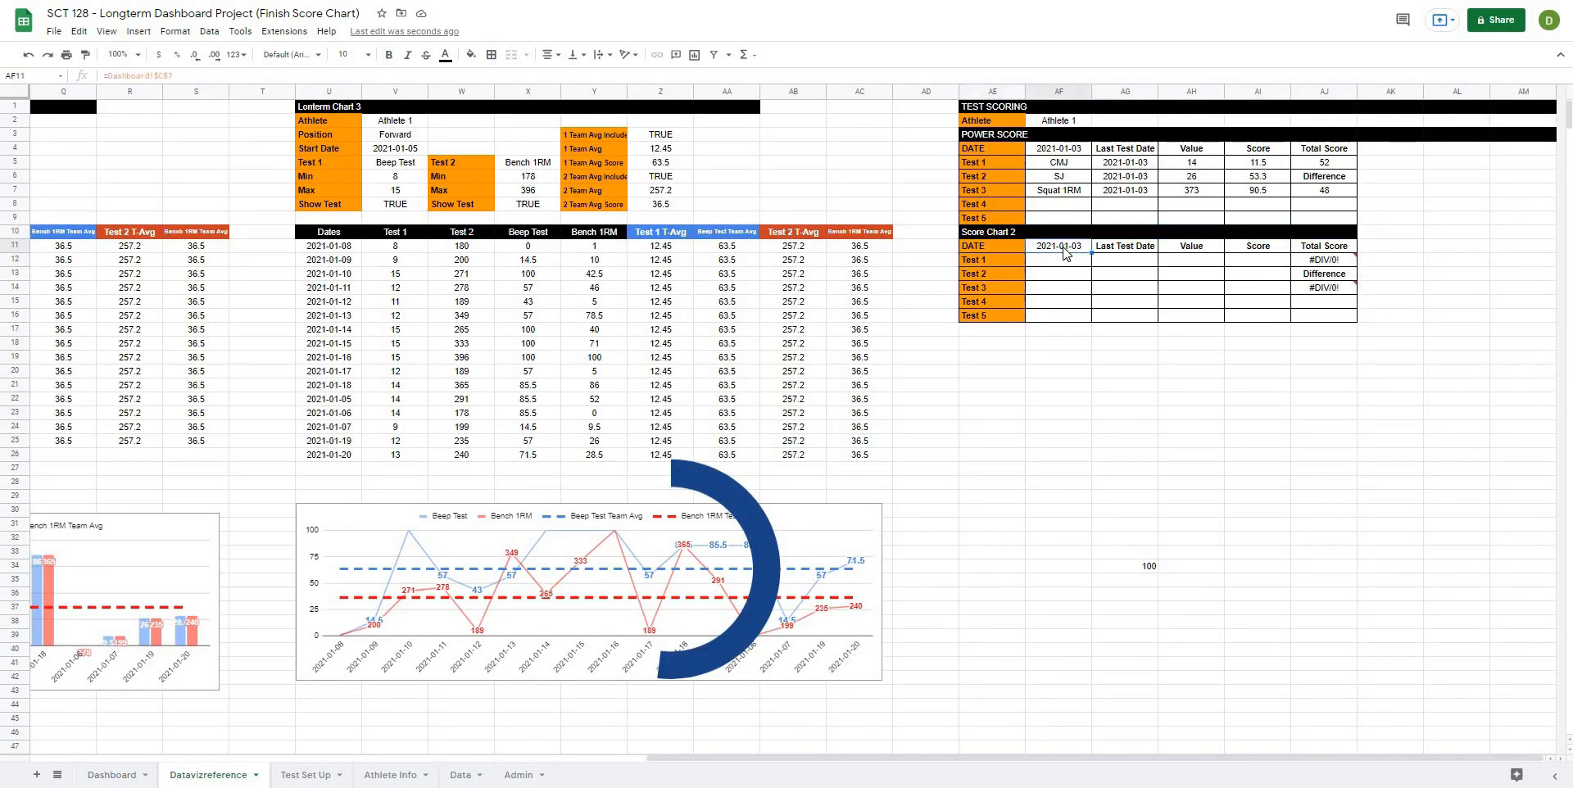
click(1066, 262)
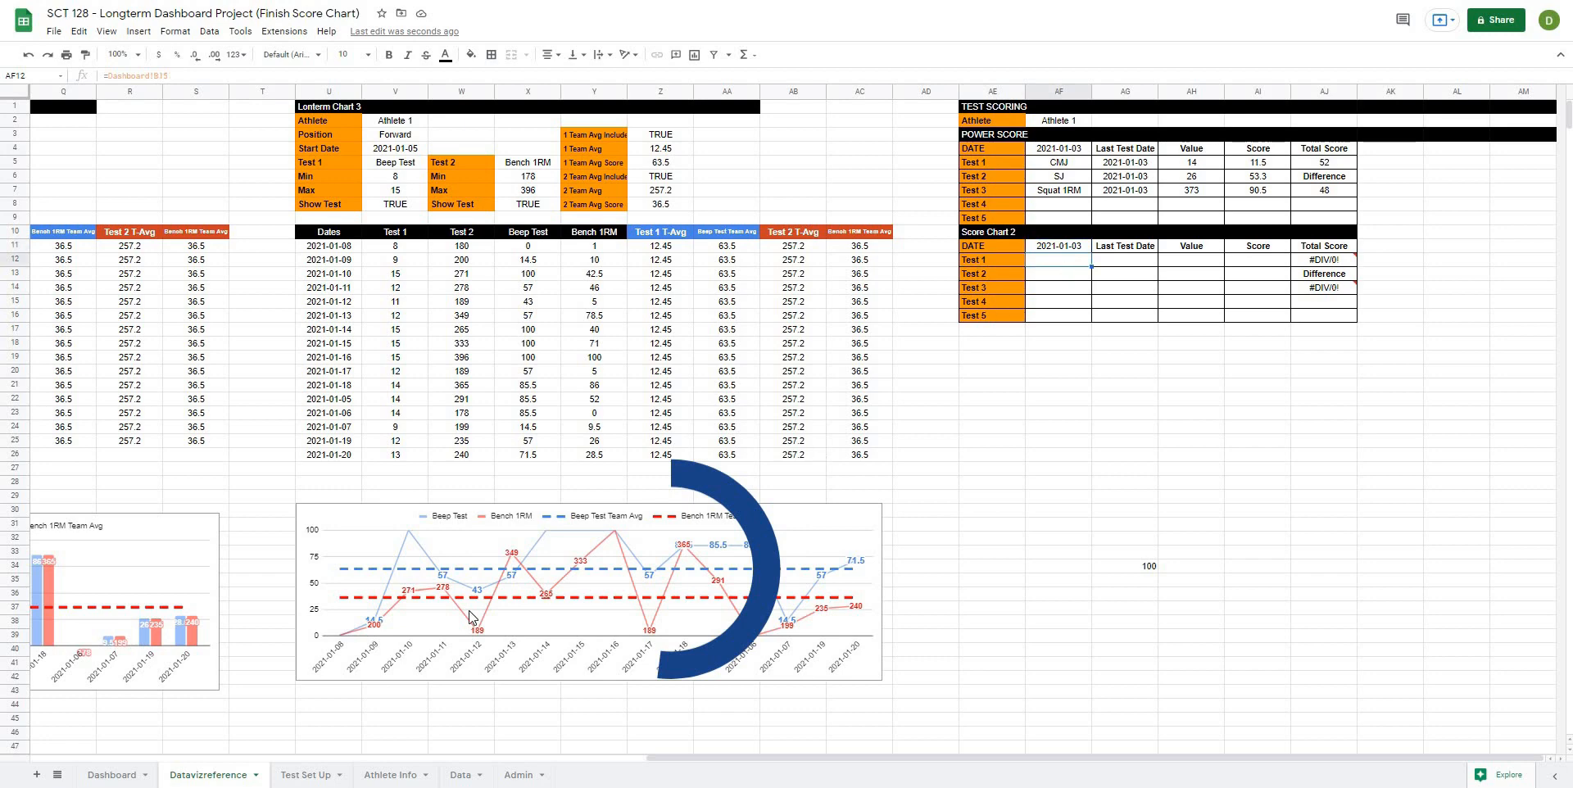
Set Score Chart 2's tests on the Dashboard sheet to 10m Sprint, CMJ, SJ, Pro Agility and Beep Test, and return to Datavizreference.
click(123, 775)
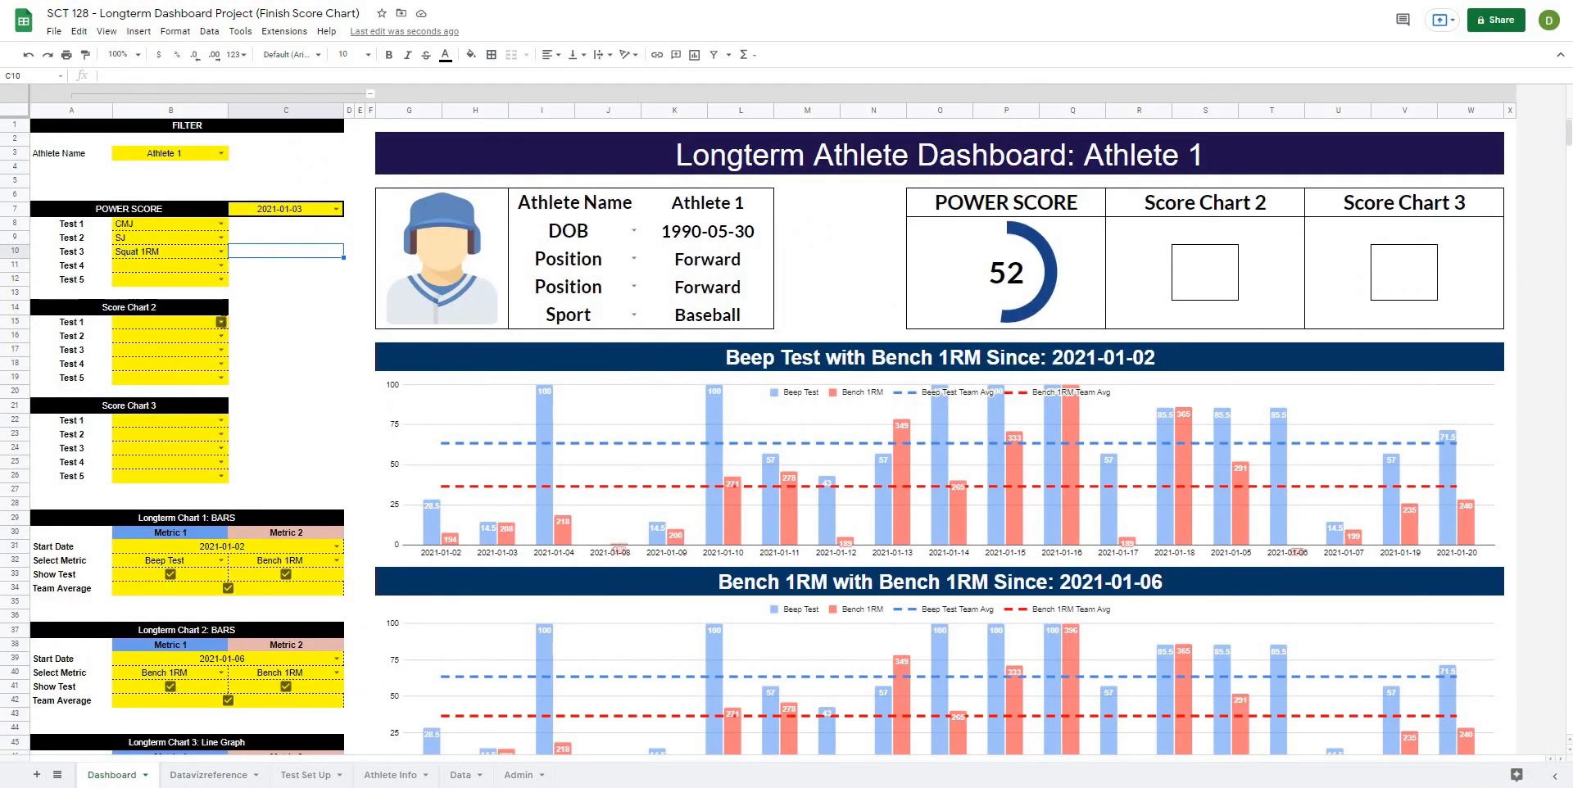
click(220, 322)
click(209, 339)
click(221, 336)
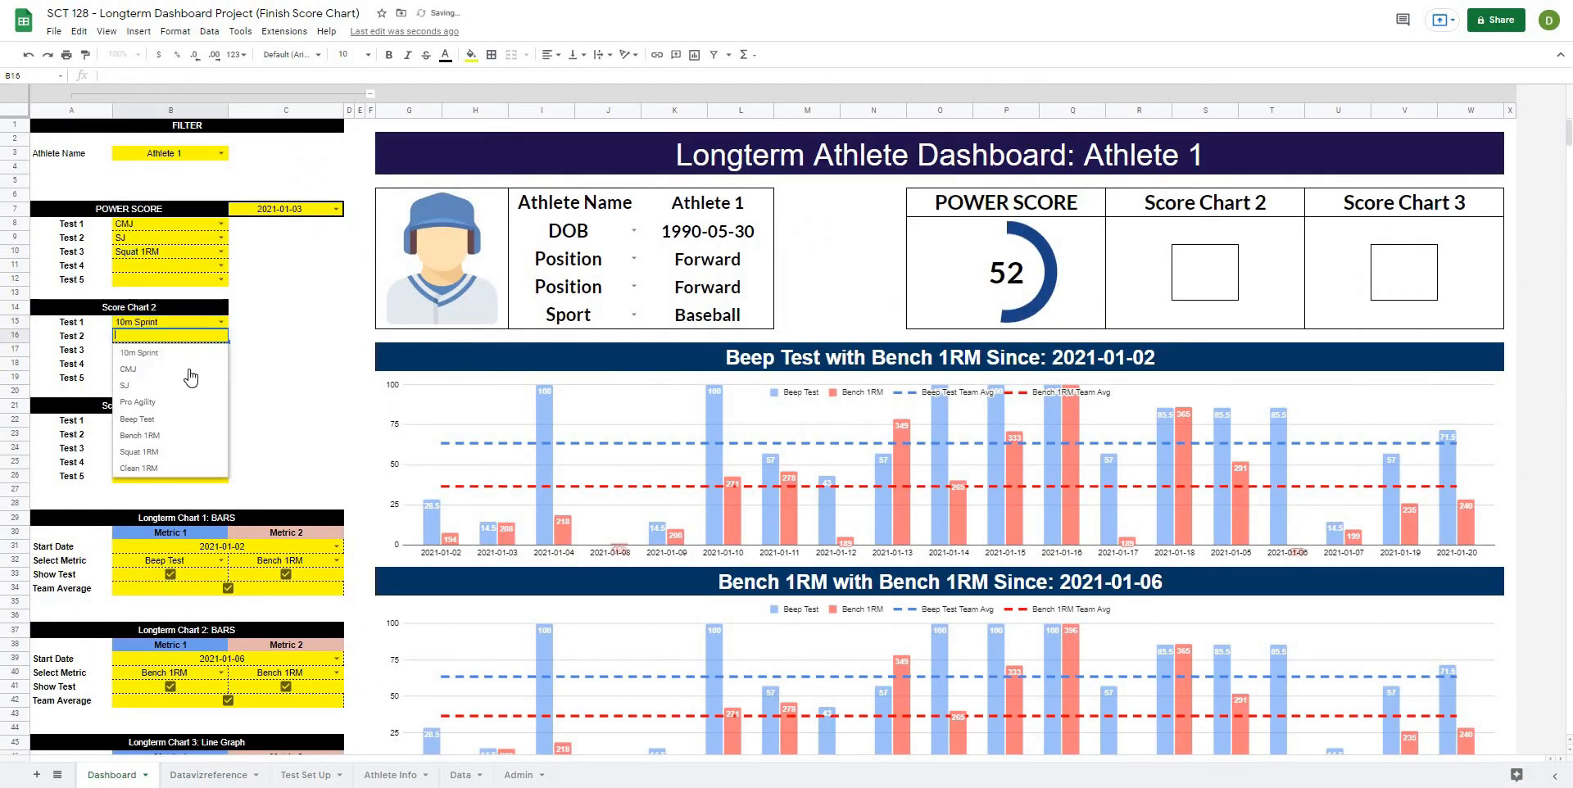
click(189, 369)
click(220, 349)
click(172, 401)
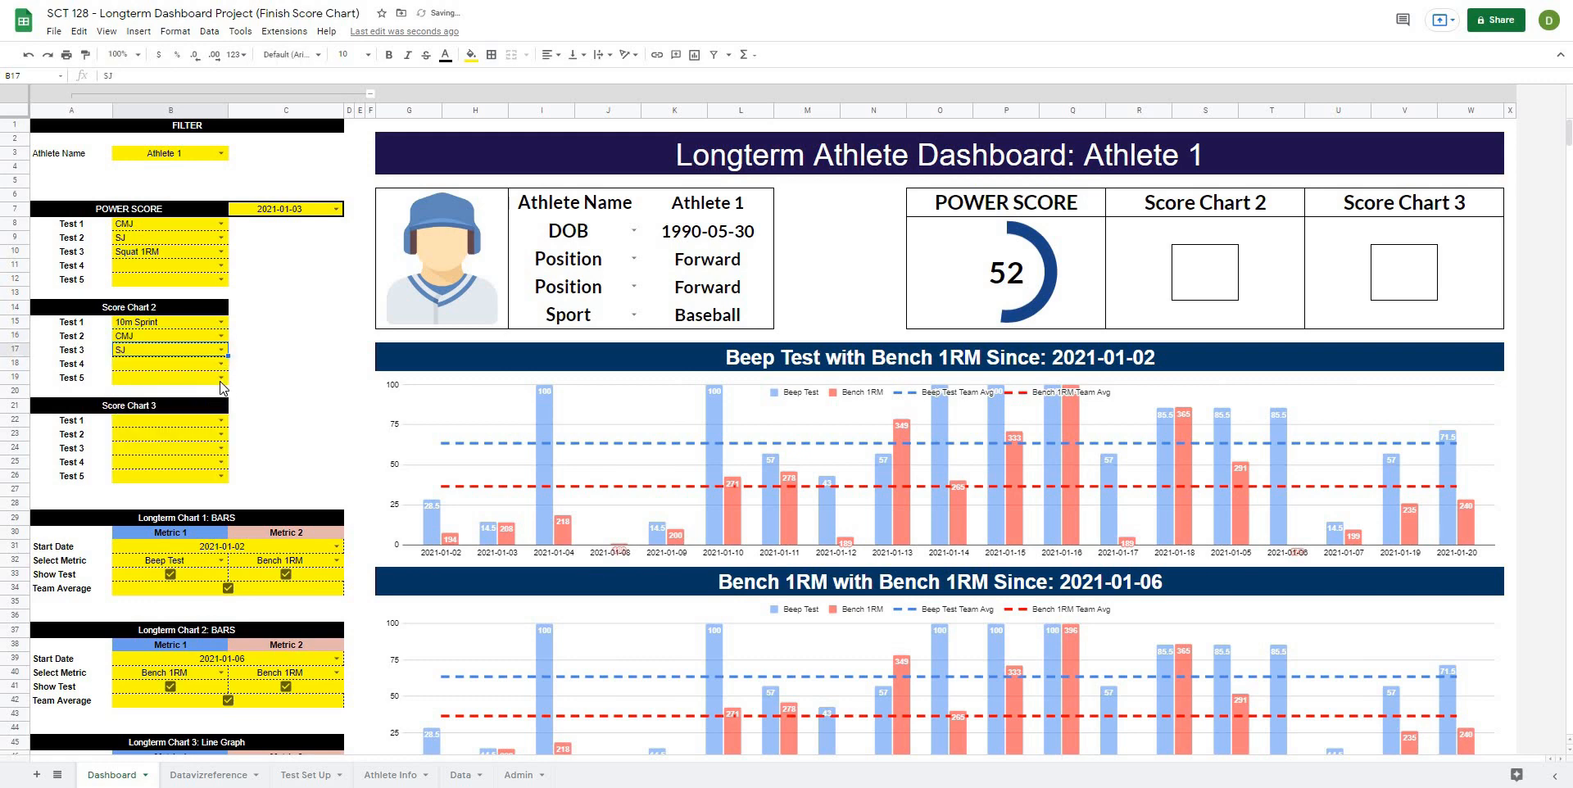
click(220, 364)
click(164, 442)
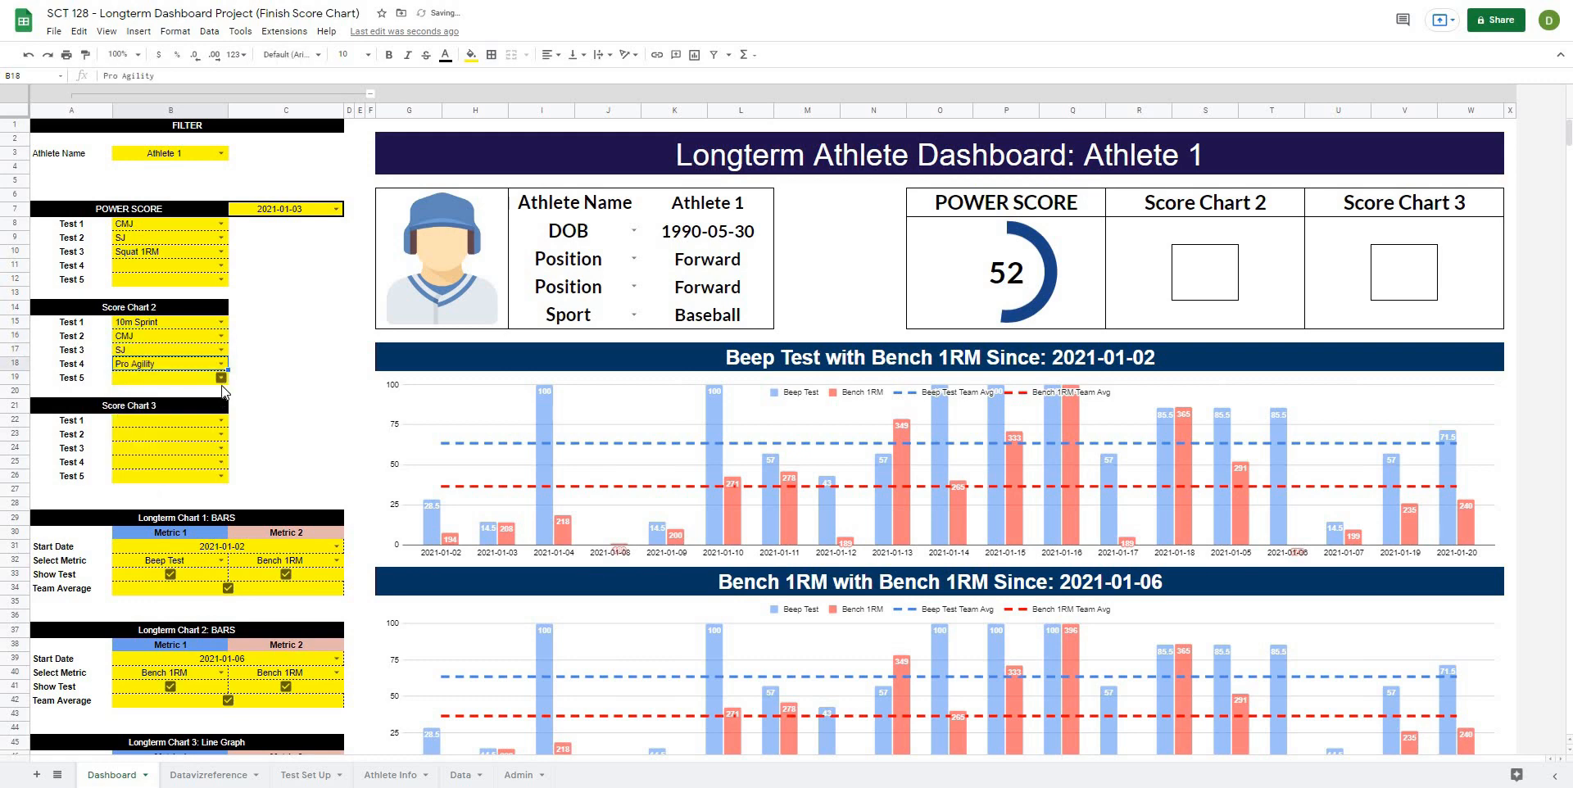
click(220, 378)
click(164, 470)
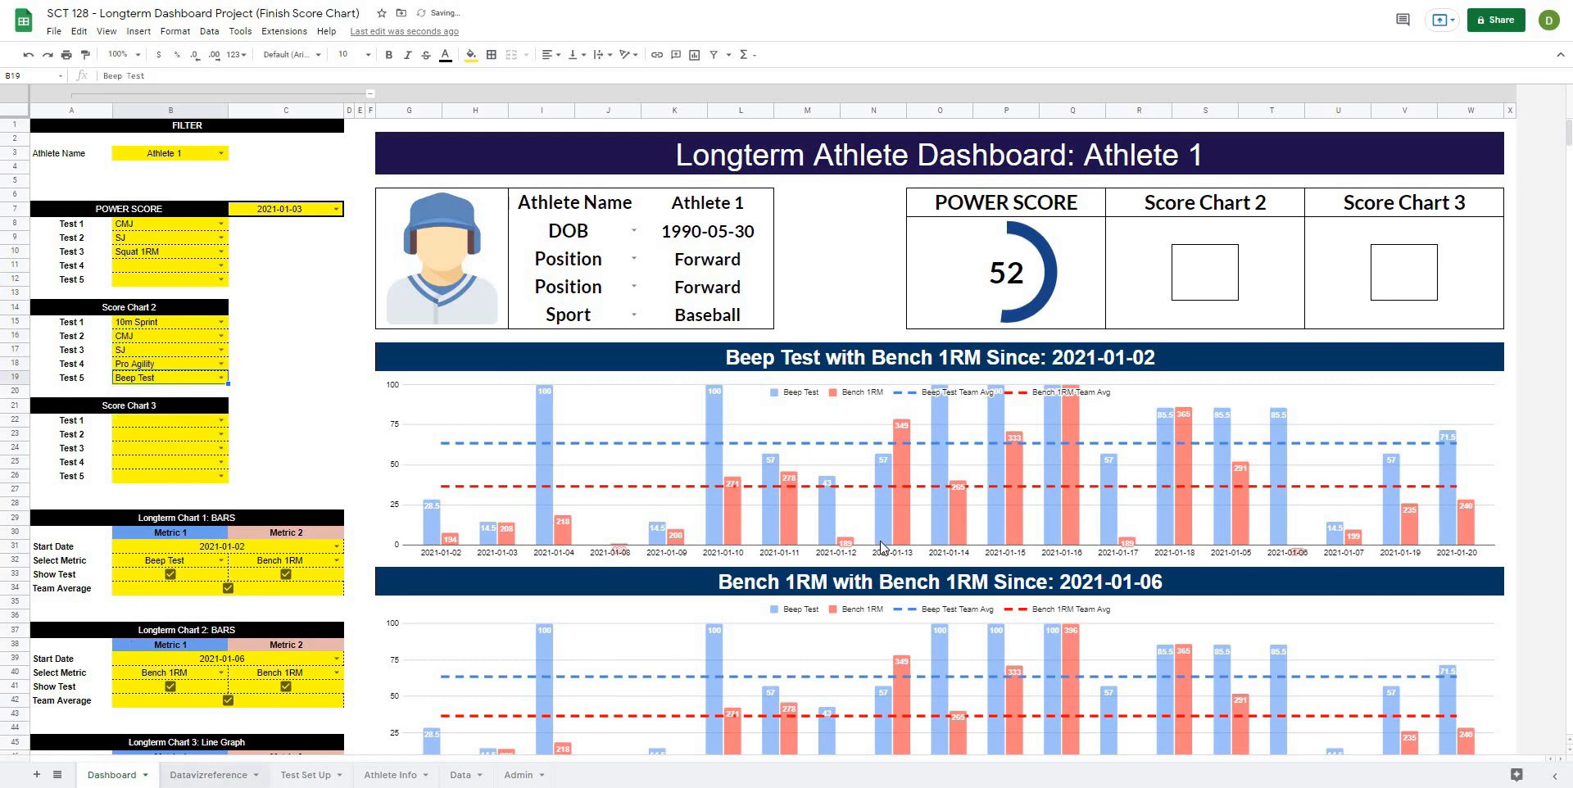
click(177, 778)
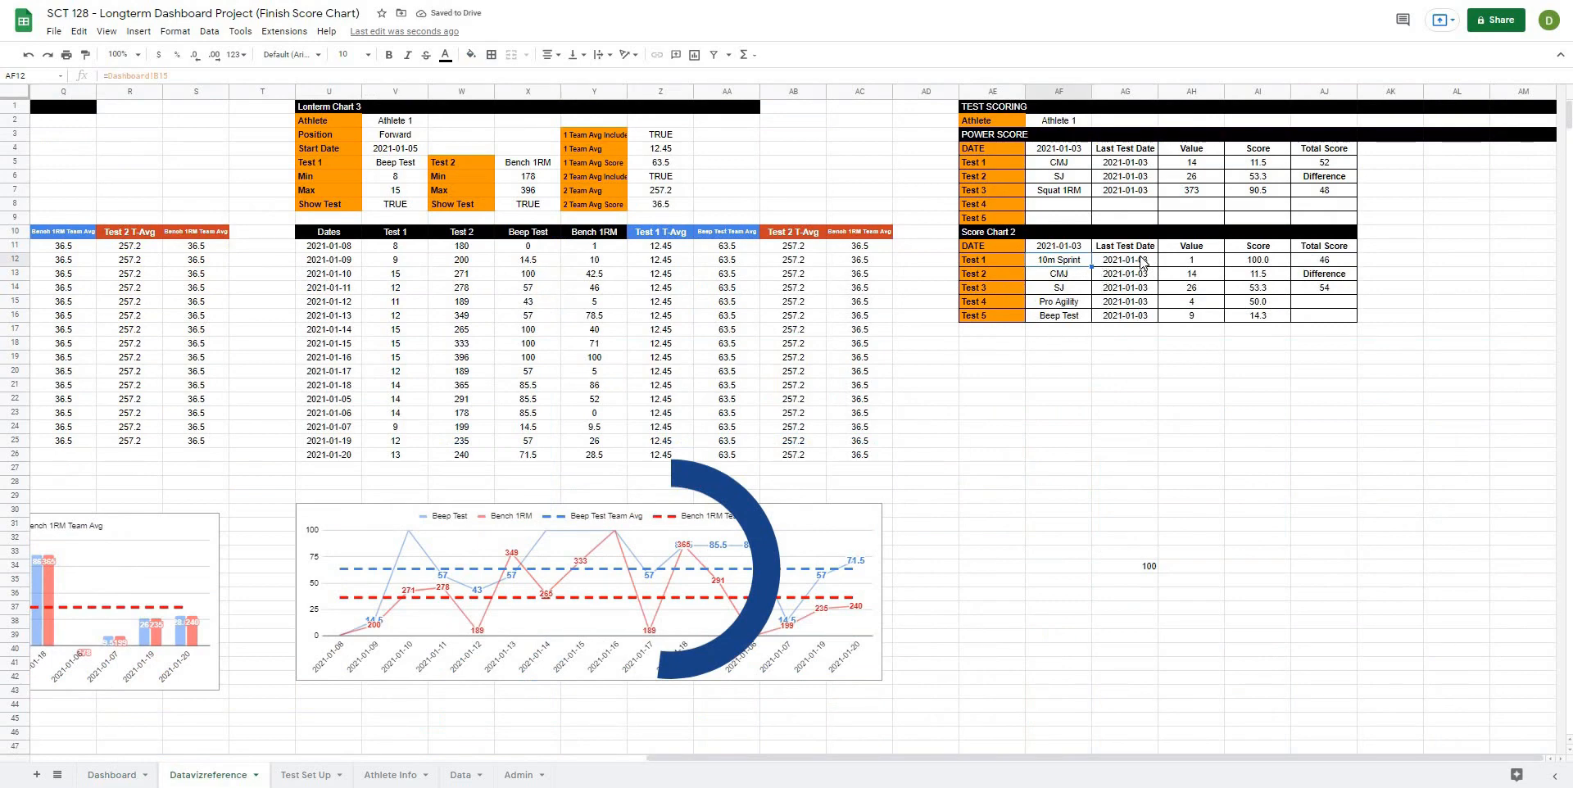
Try pointing the date criterion in Score Chart 2's AG12 Last Test Date formula to $AF$12.
click(1142, 260)
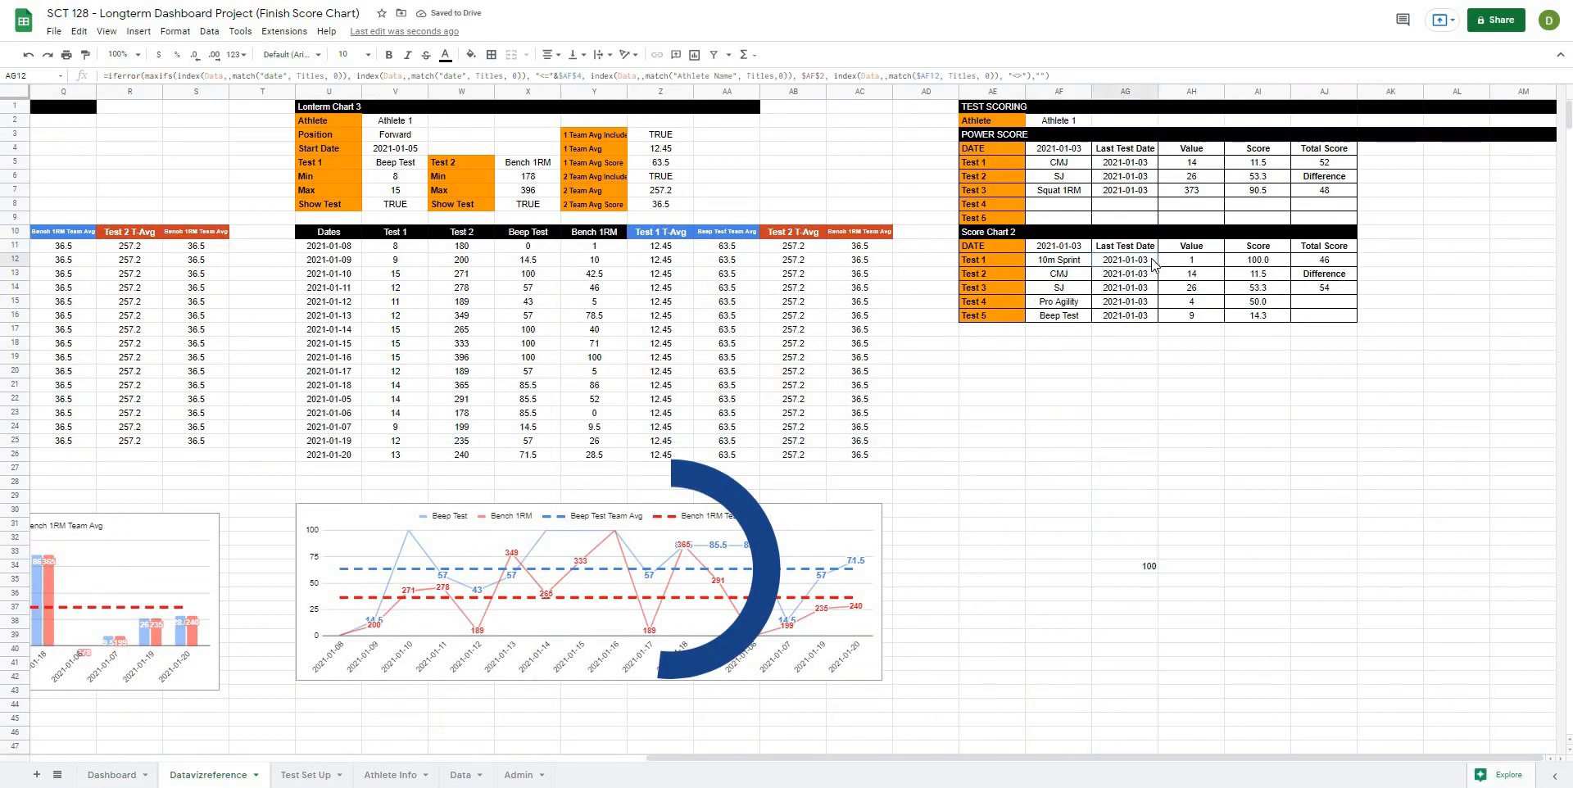
click(613, 75)
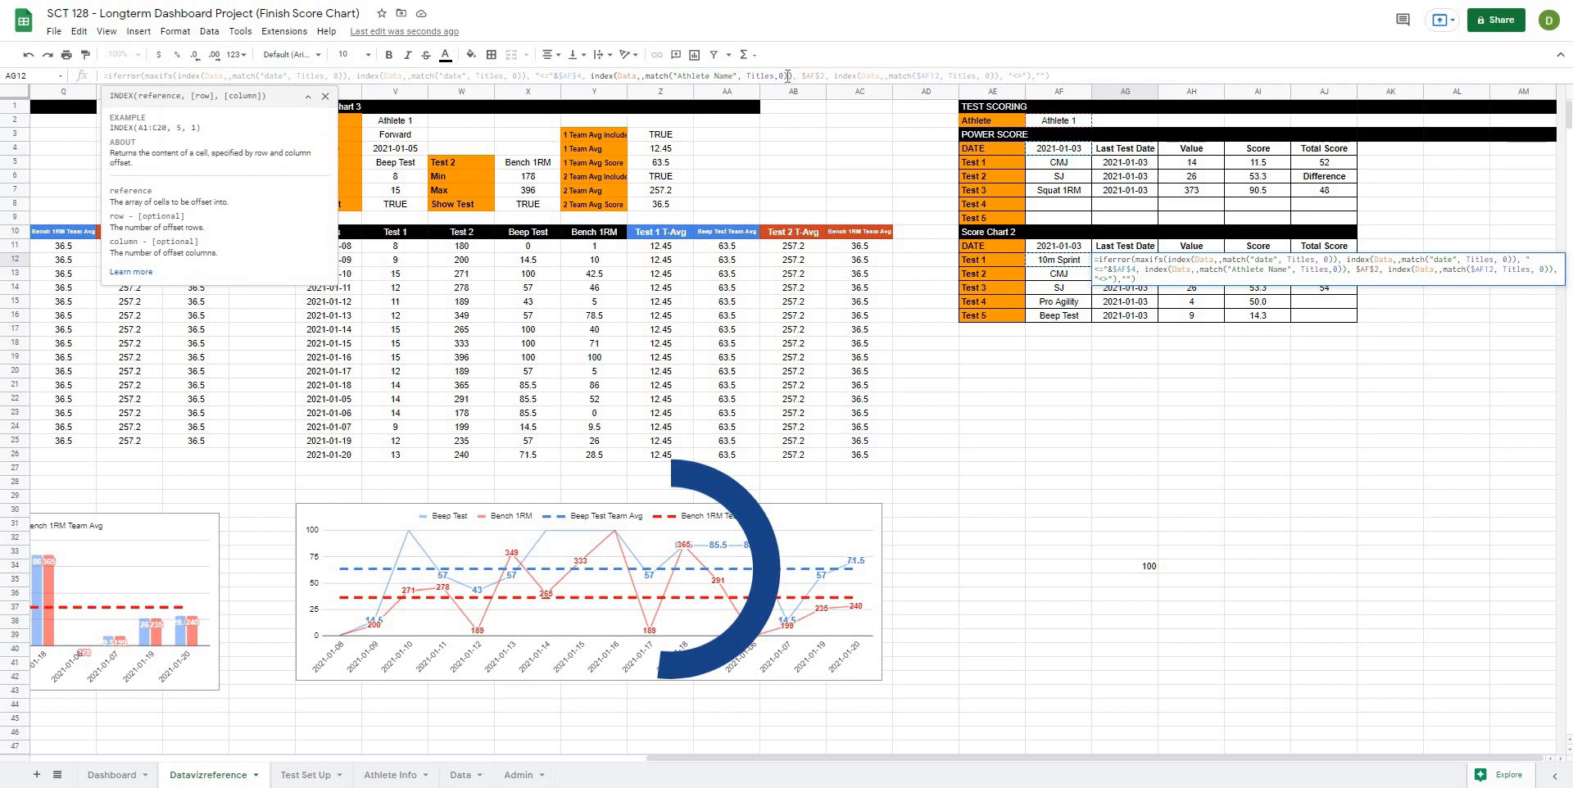
click(932, 76)
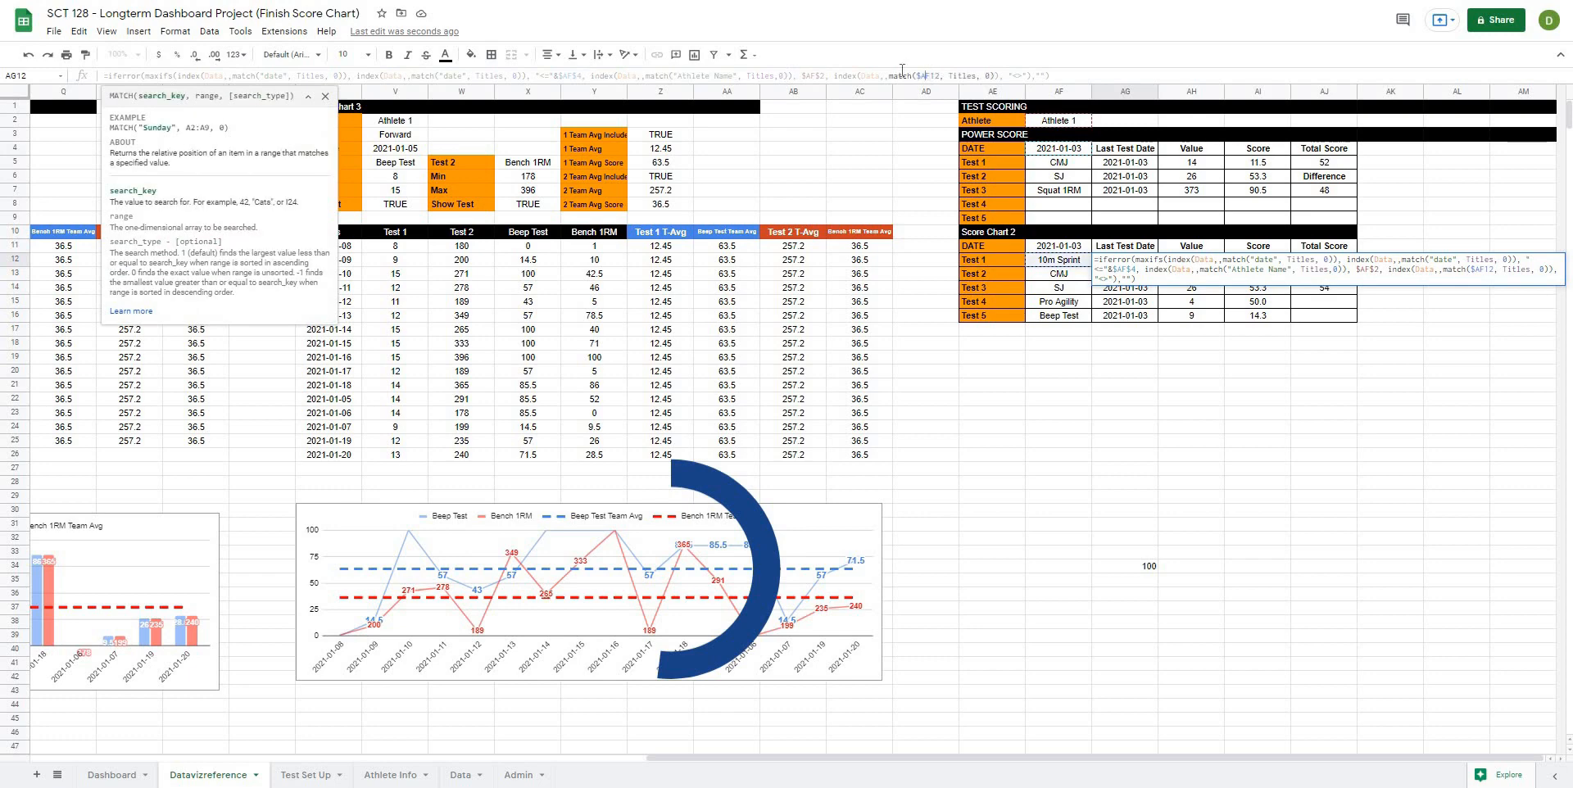
click(564, 75)
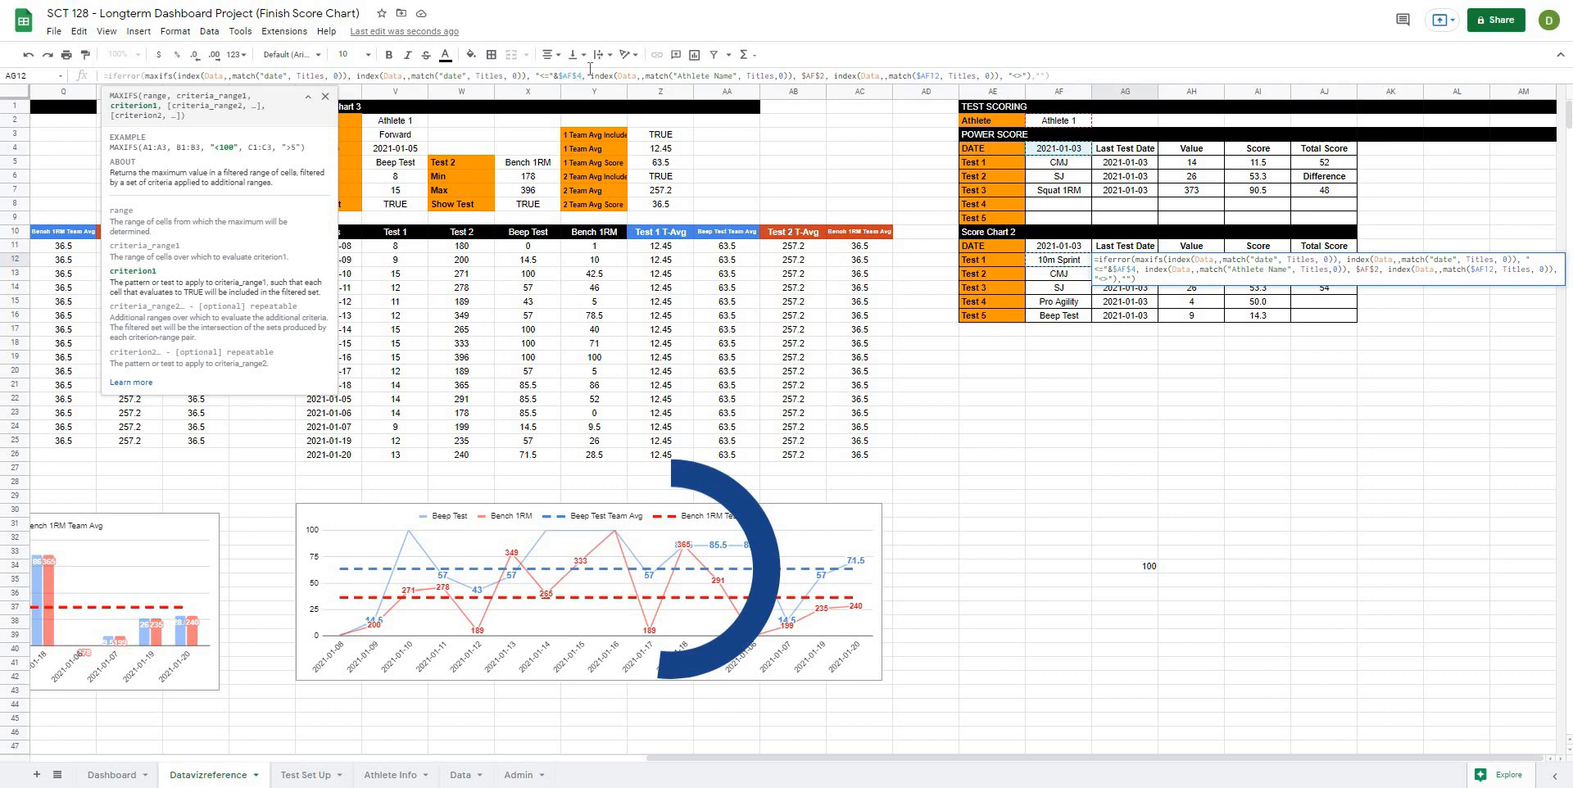
key(BackSpace)
text(12)
key(Return)
Set the date criterion in the AG12 formula to $AF$11 and fill the formula down to AG16.
click(1132, 265)
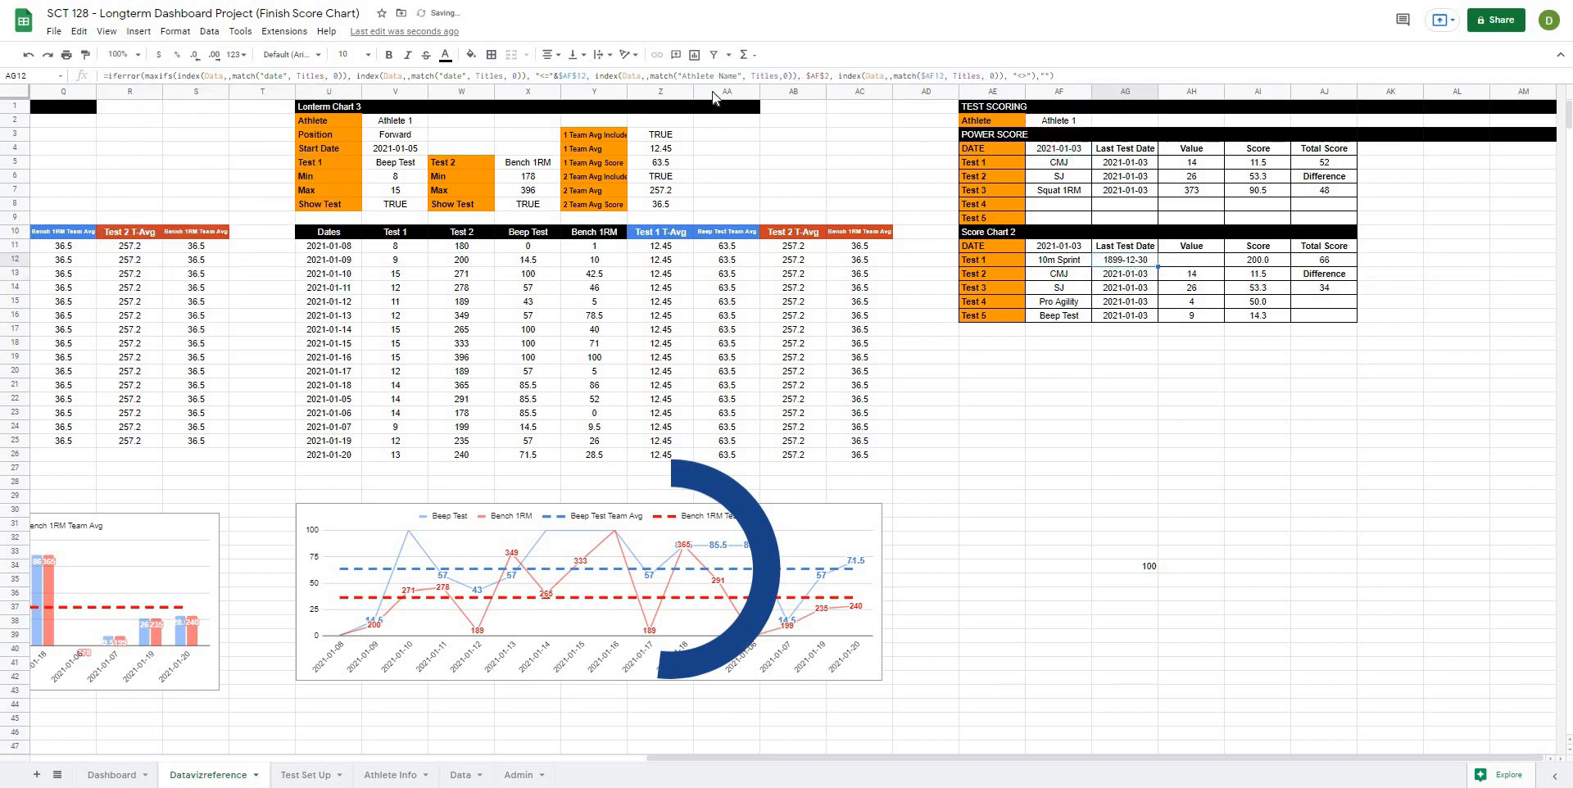
click(586, 75)
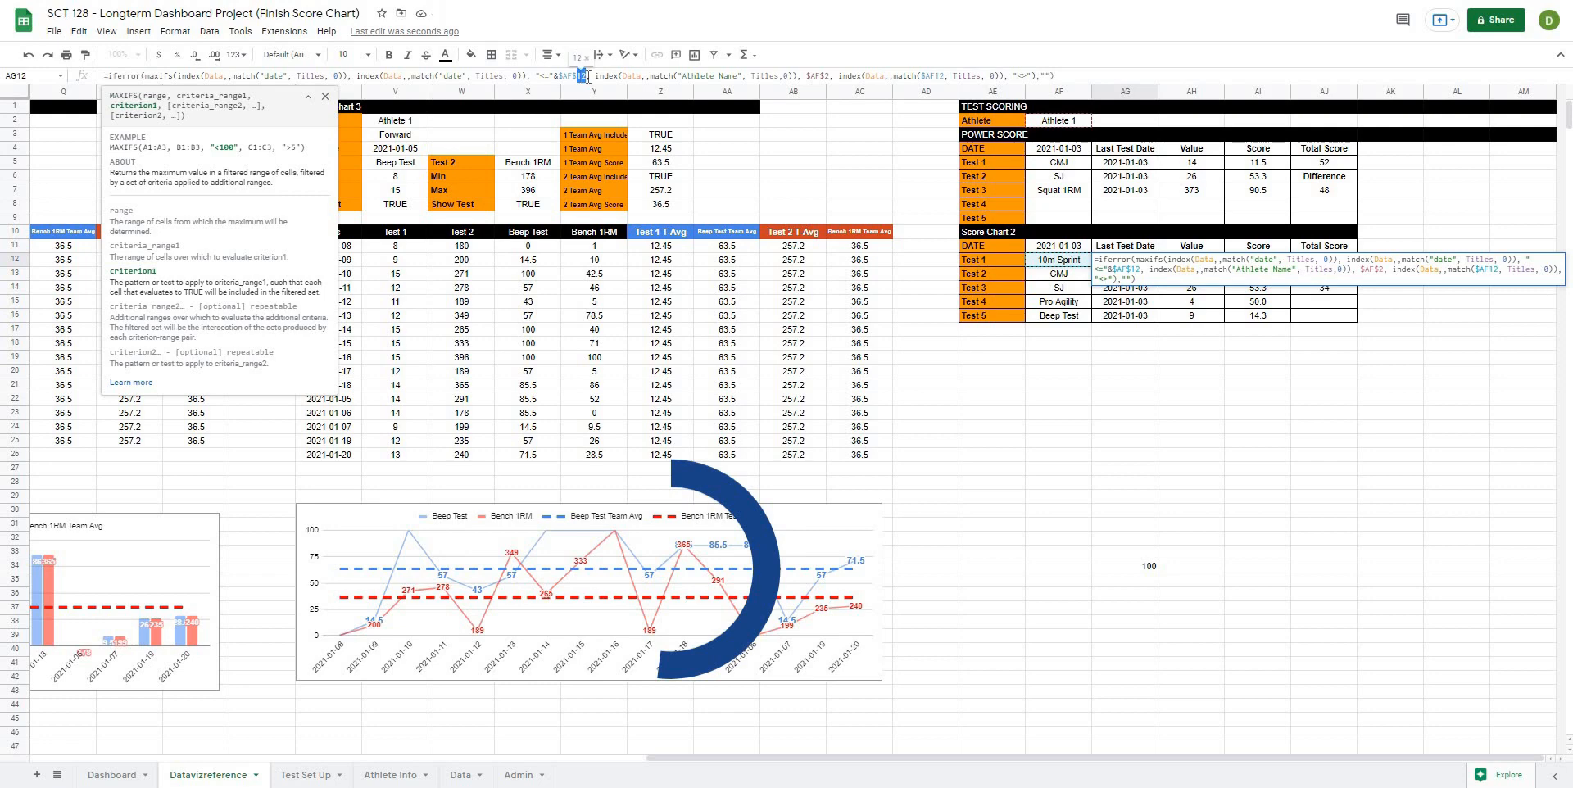
key(Return)
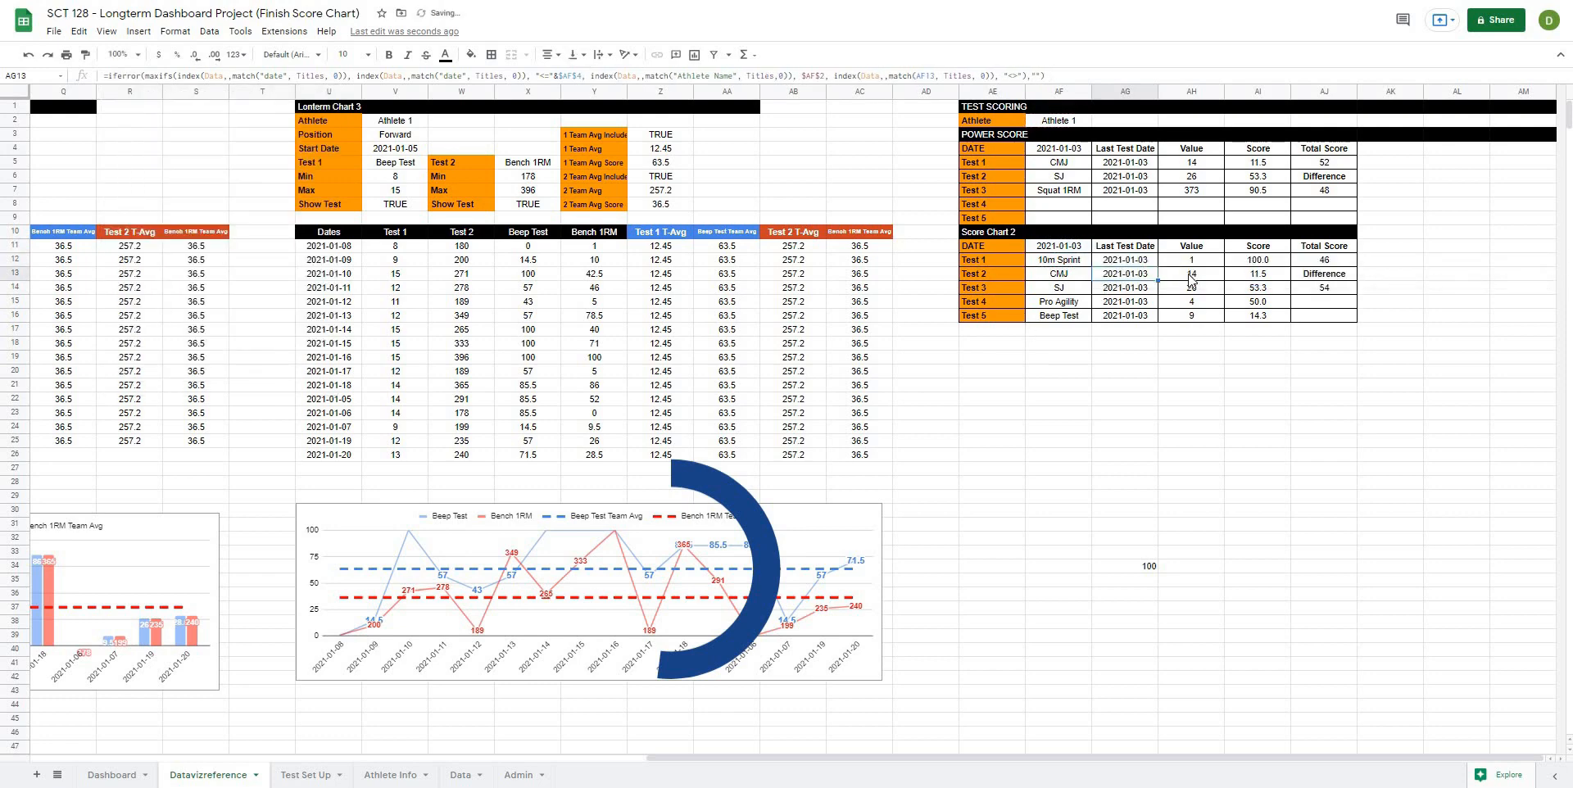
click(1147, 260)
drag(1157, 266, 1157, 318)
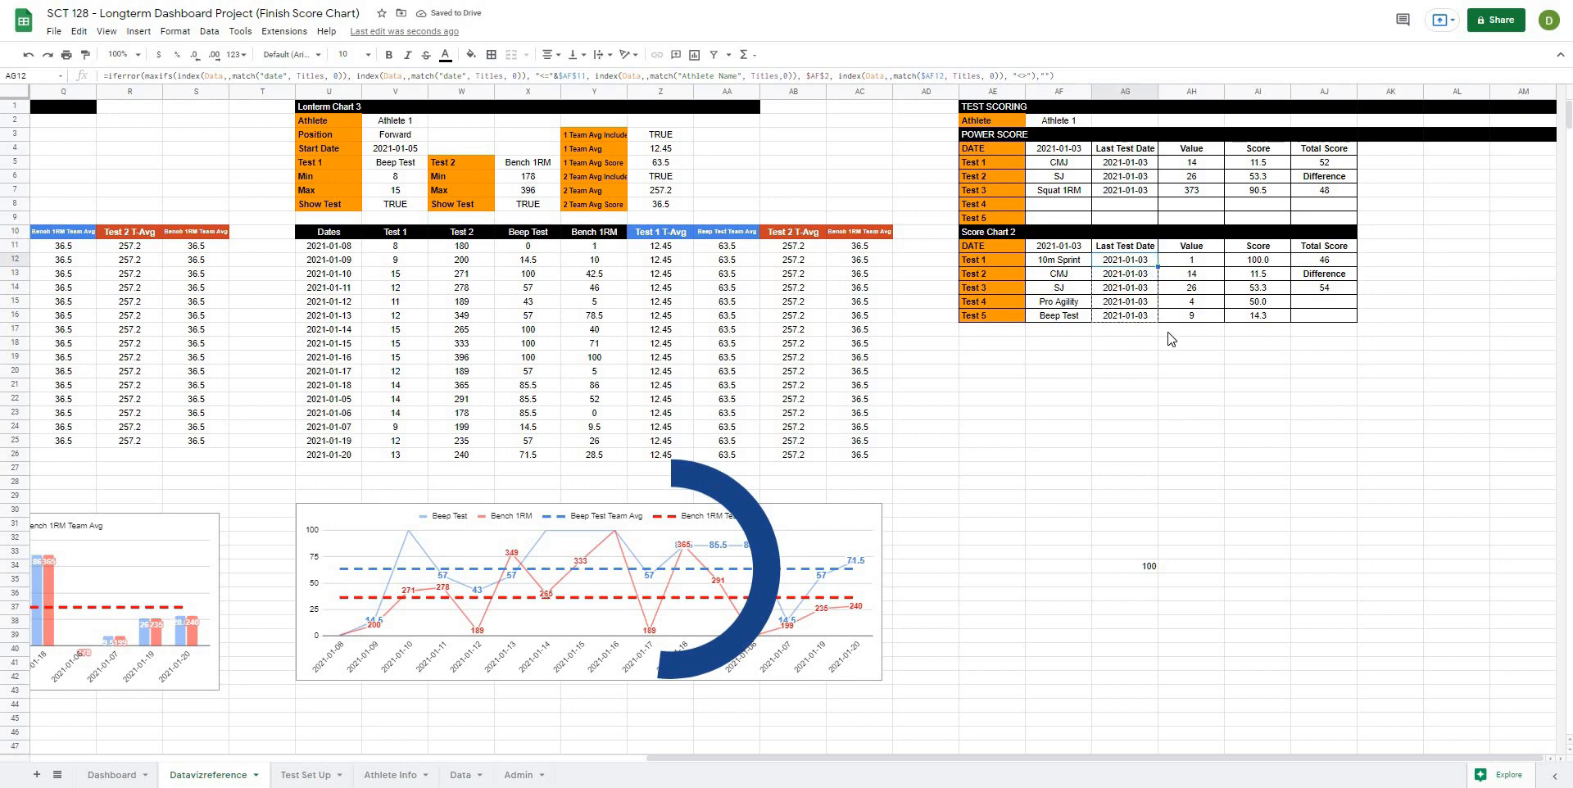
click(1268, 385)
Check the cell references in Score Chart 2's AH12 value formula and AJ12 total score formula.
click(1197, 265)
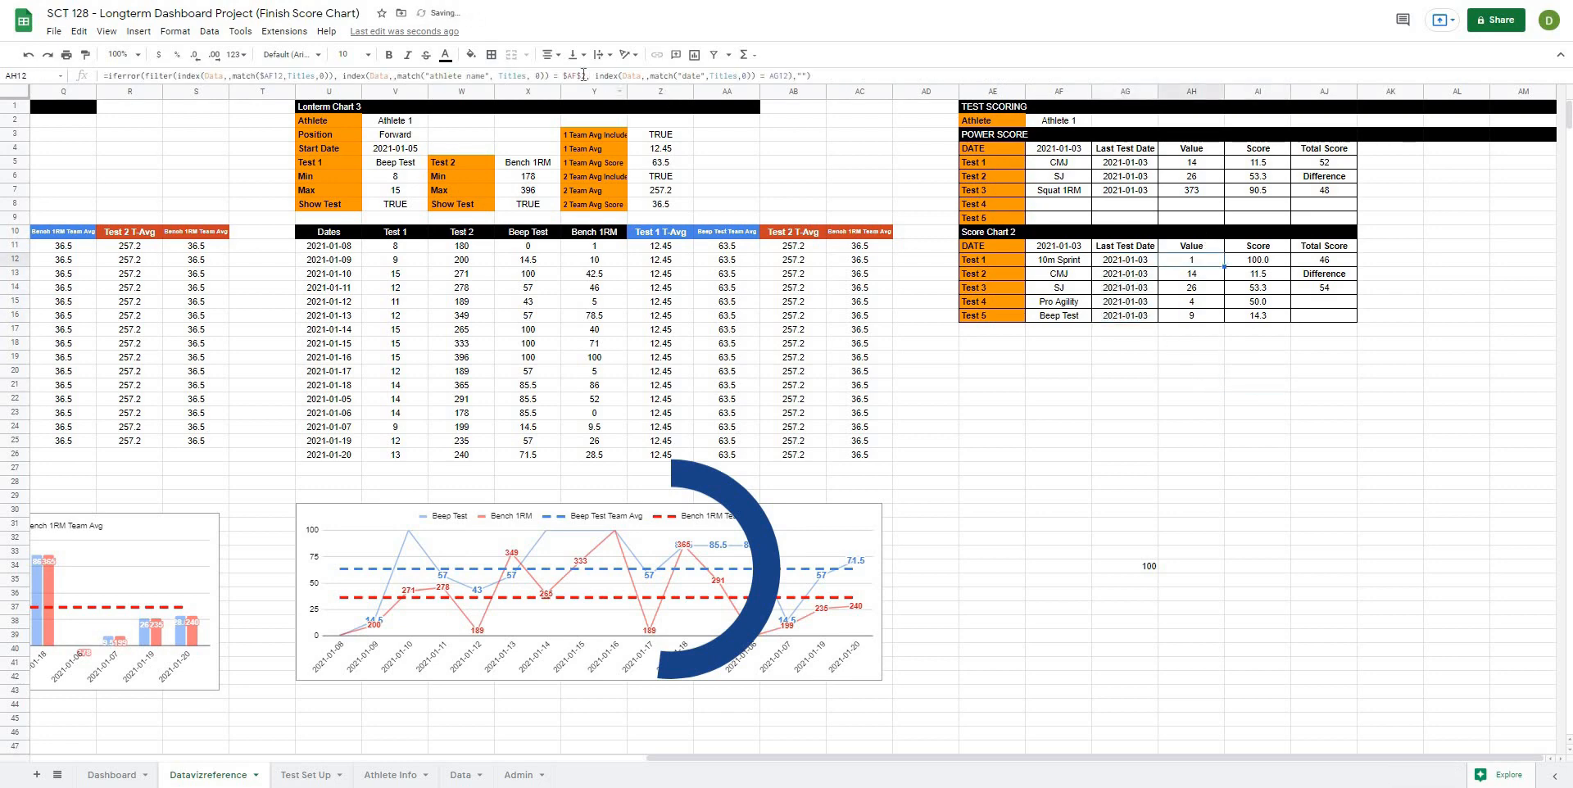
click(509, 77)
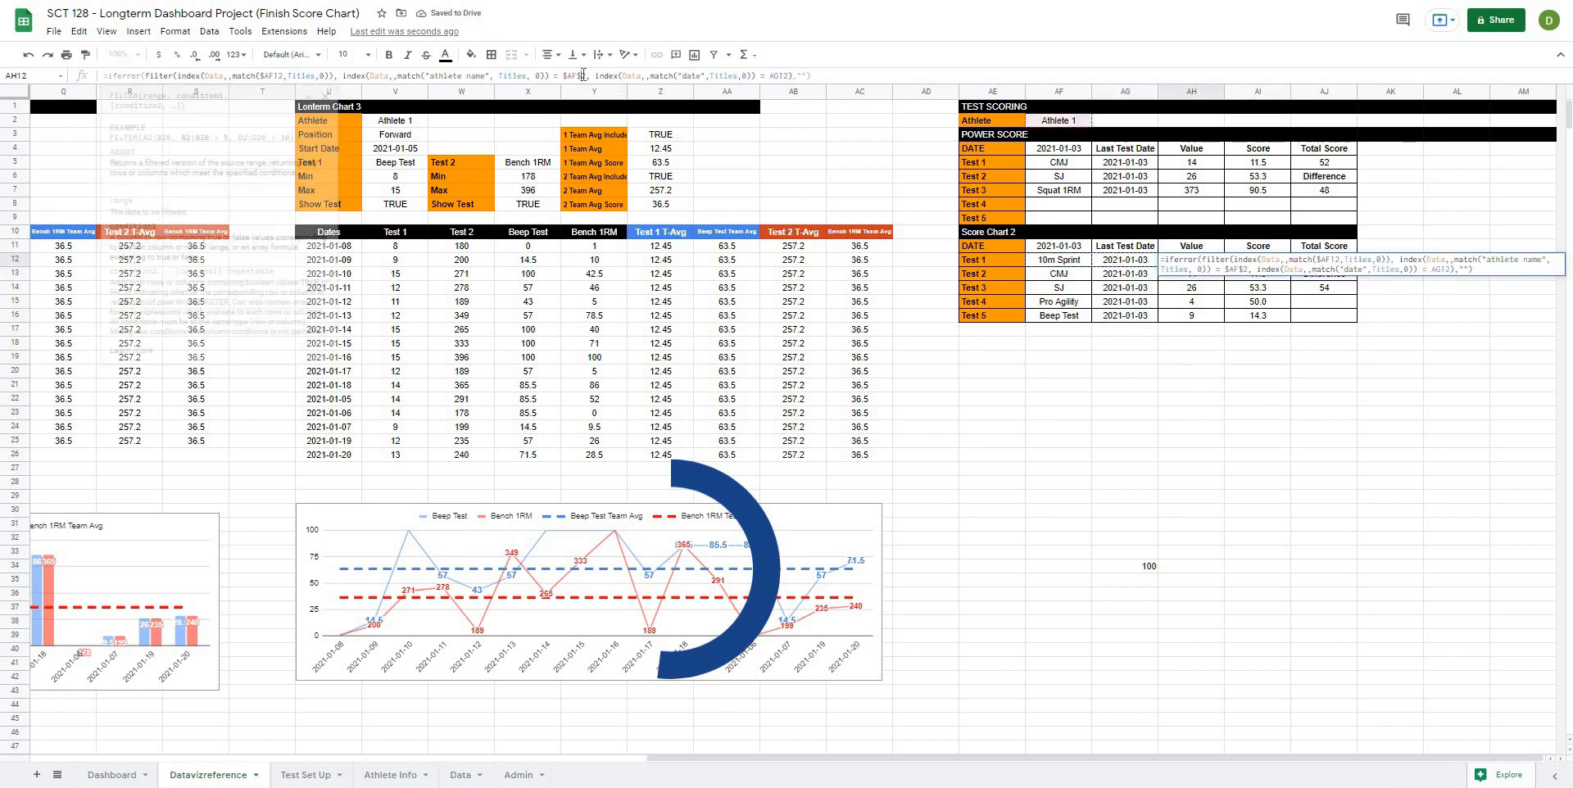
click(273, 74)
click(215, 76)
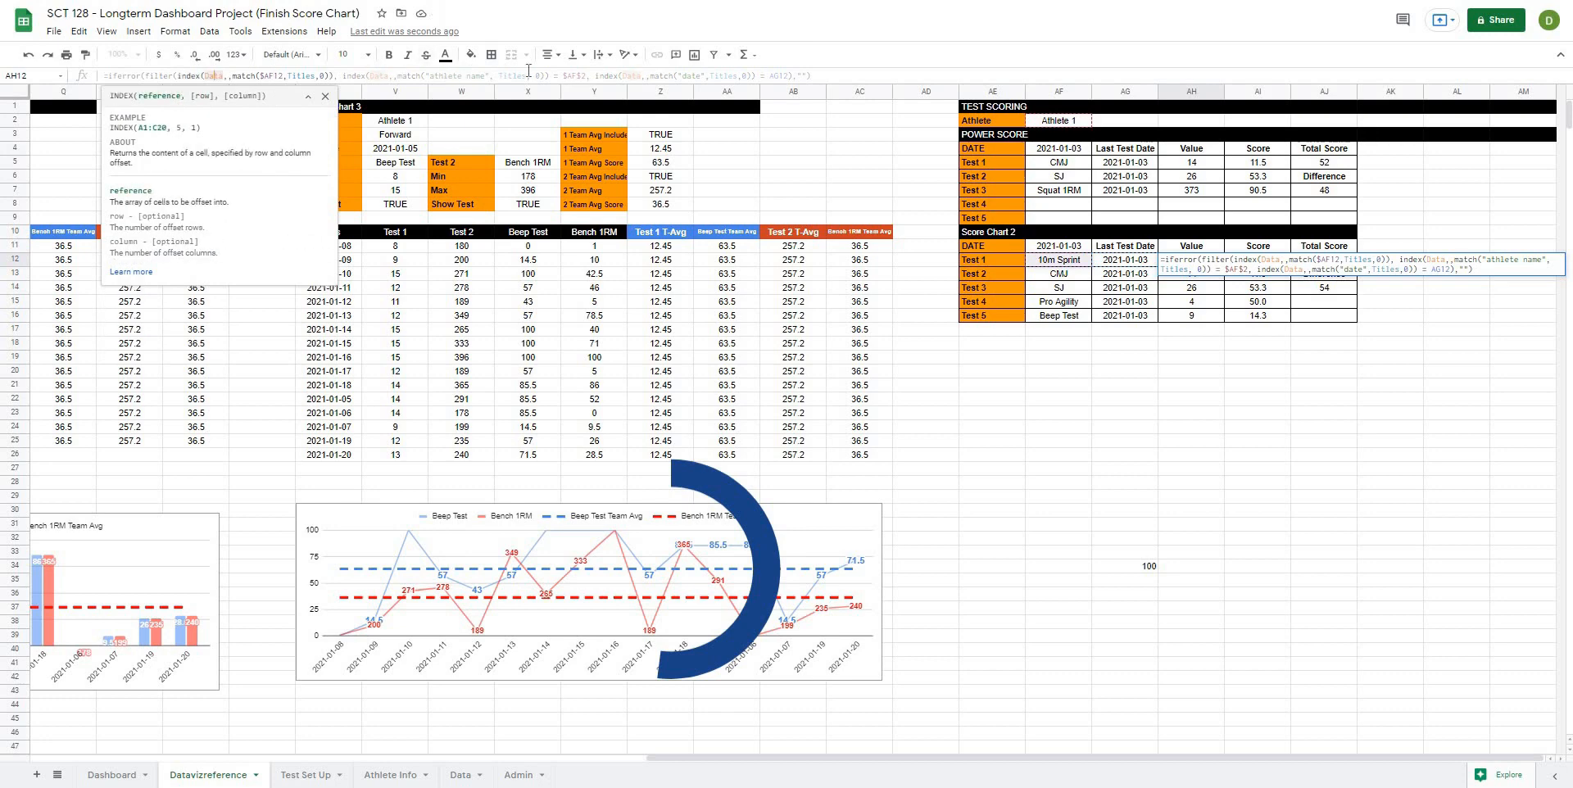
click(584, 76)
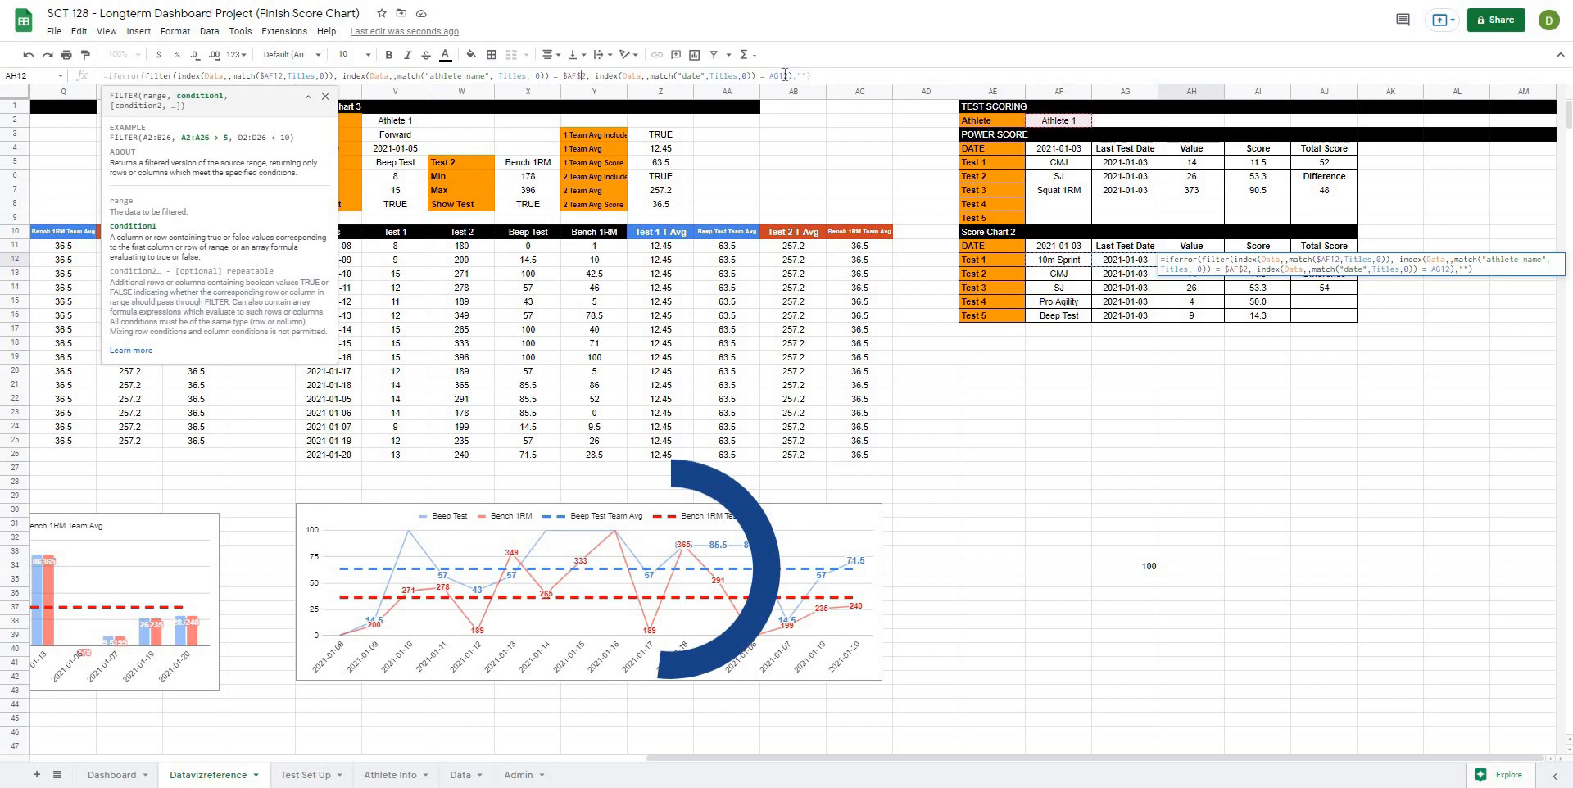
click(820, 72)
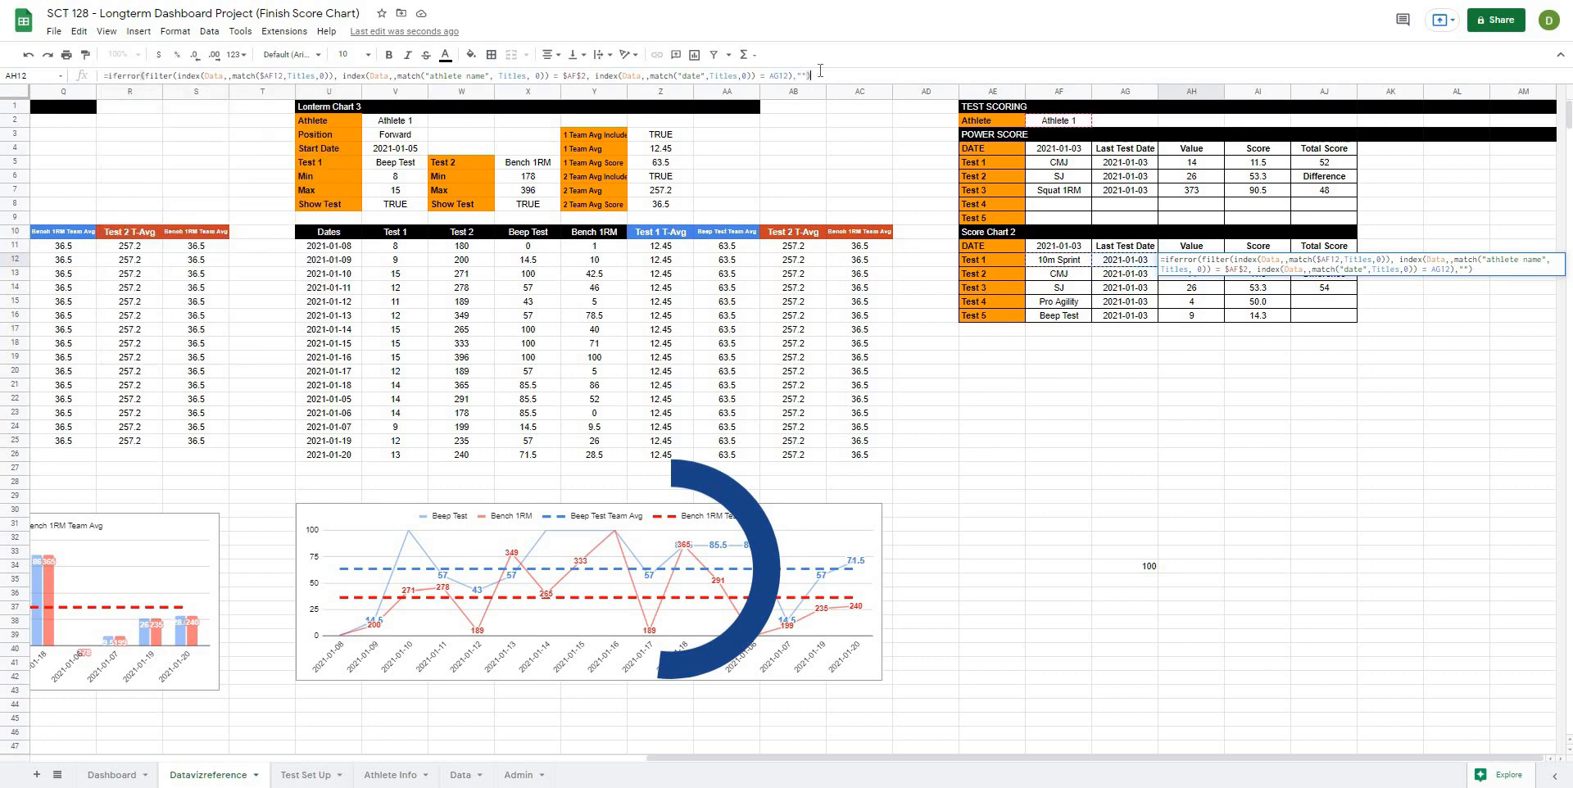
key(Return)
click(1399, 260)
click(1343, 261)
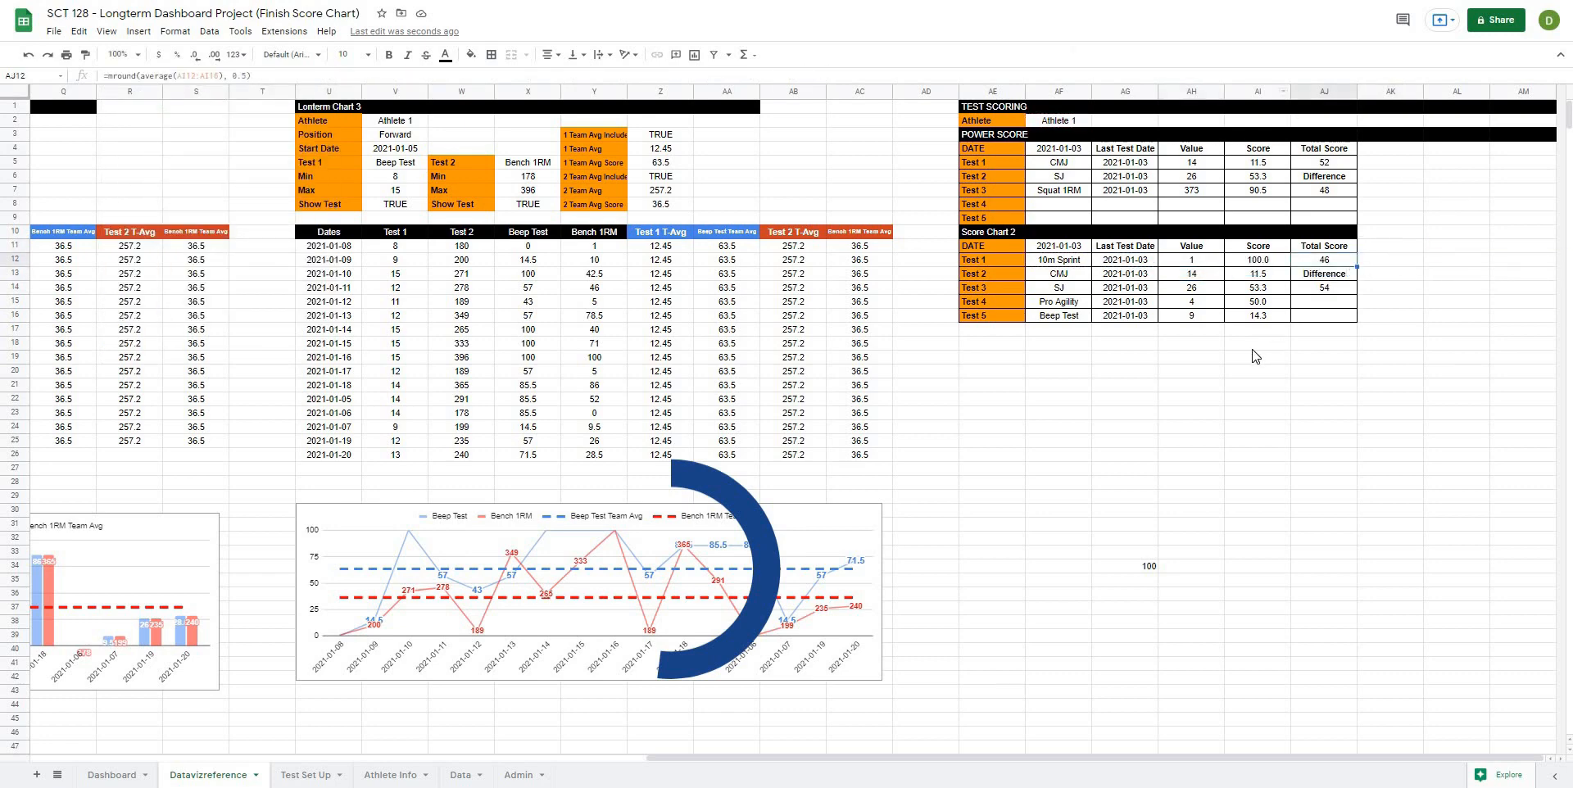
Move the POWER SCORE doughnut chart clear of the Longterm Chart 3 graph, placing it below the test scoring tables.
click(1255, 350)
click(743, 501)
drag(743, 470, 1310, 377)
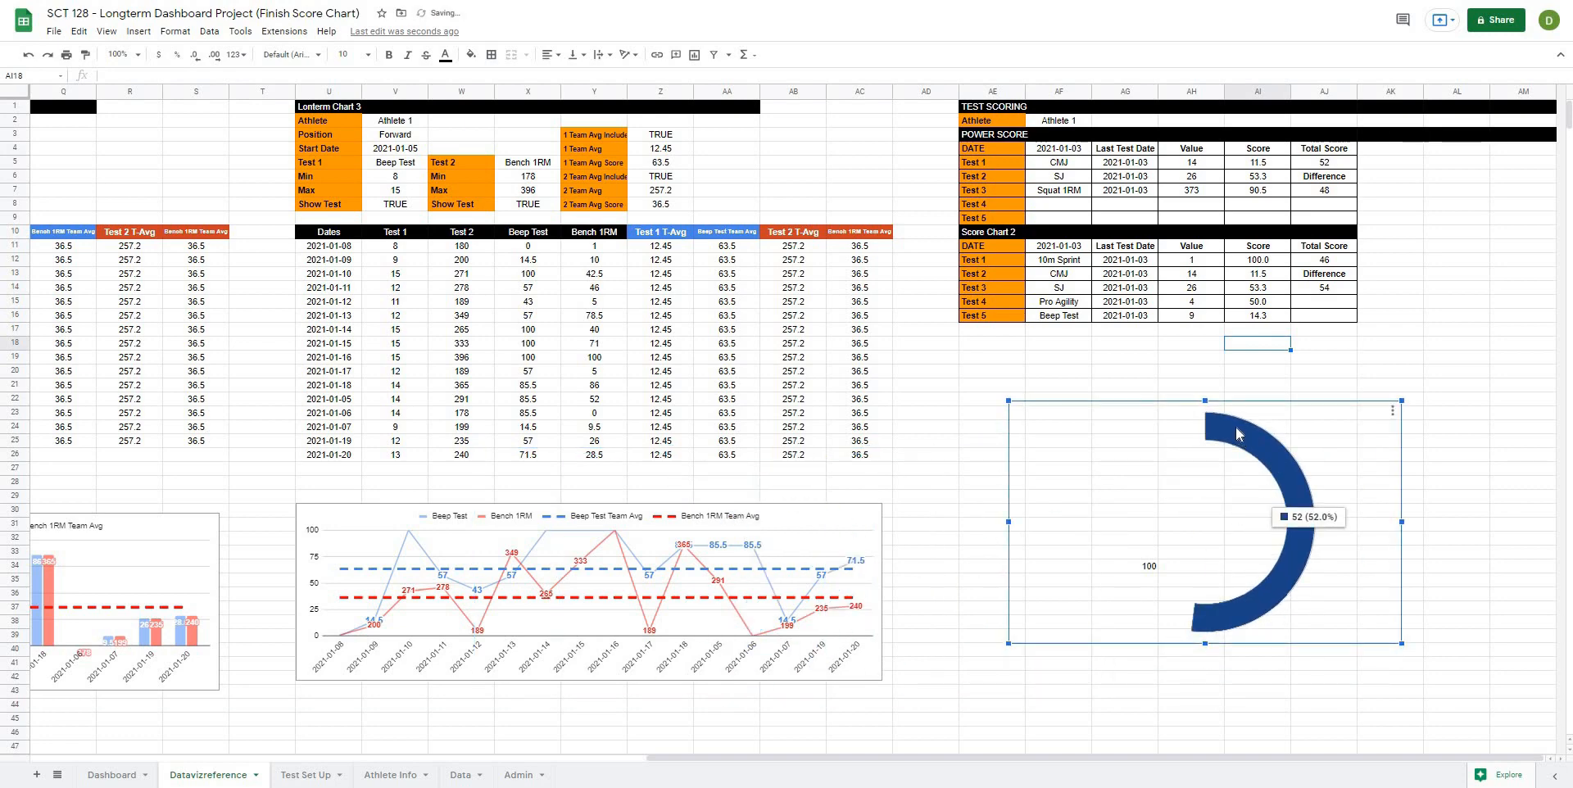
Link the Score Chart 2 score cell S10 on the Dashboard sheet to its total score in Datavizreference!AJ12.
click(1337, 259)
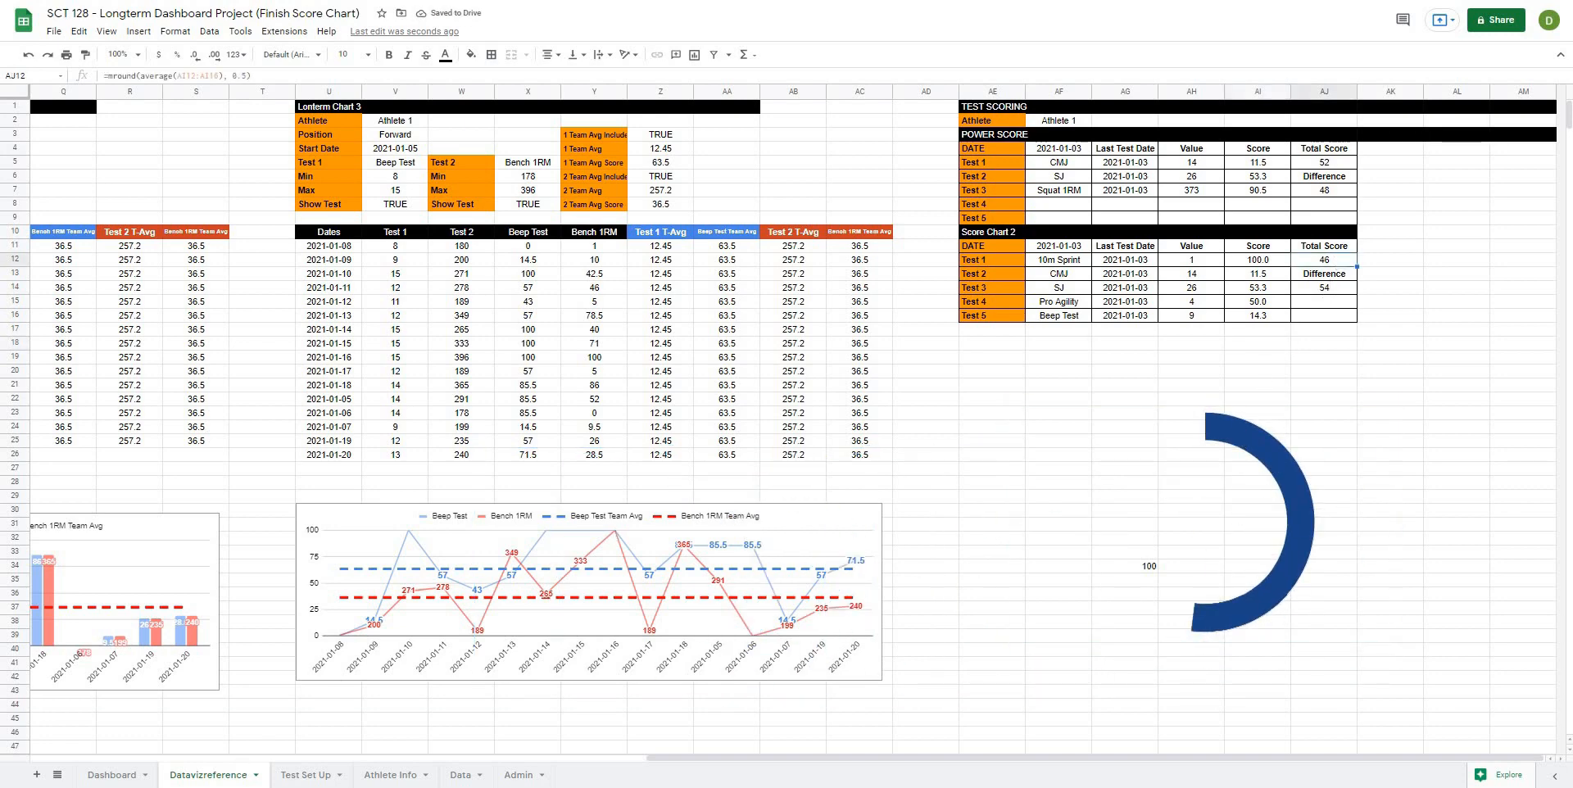
click(112, 775)
click(1211, 272)
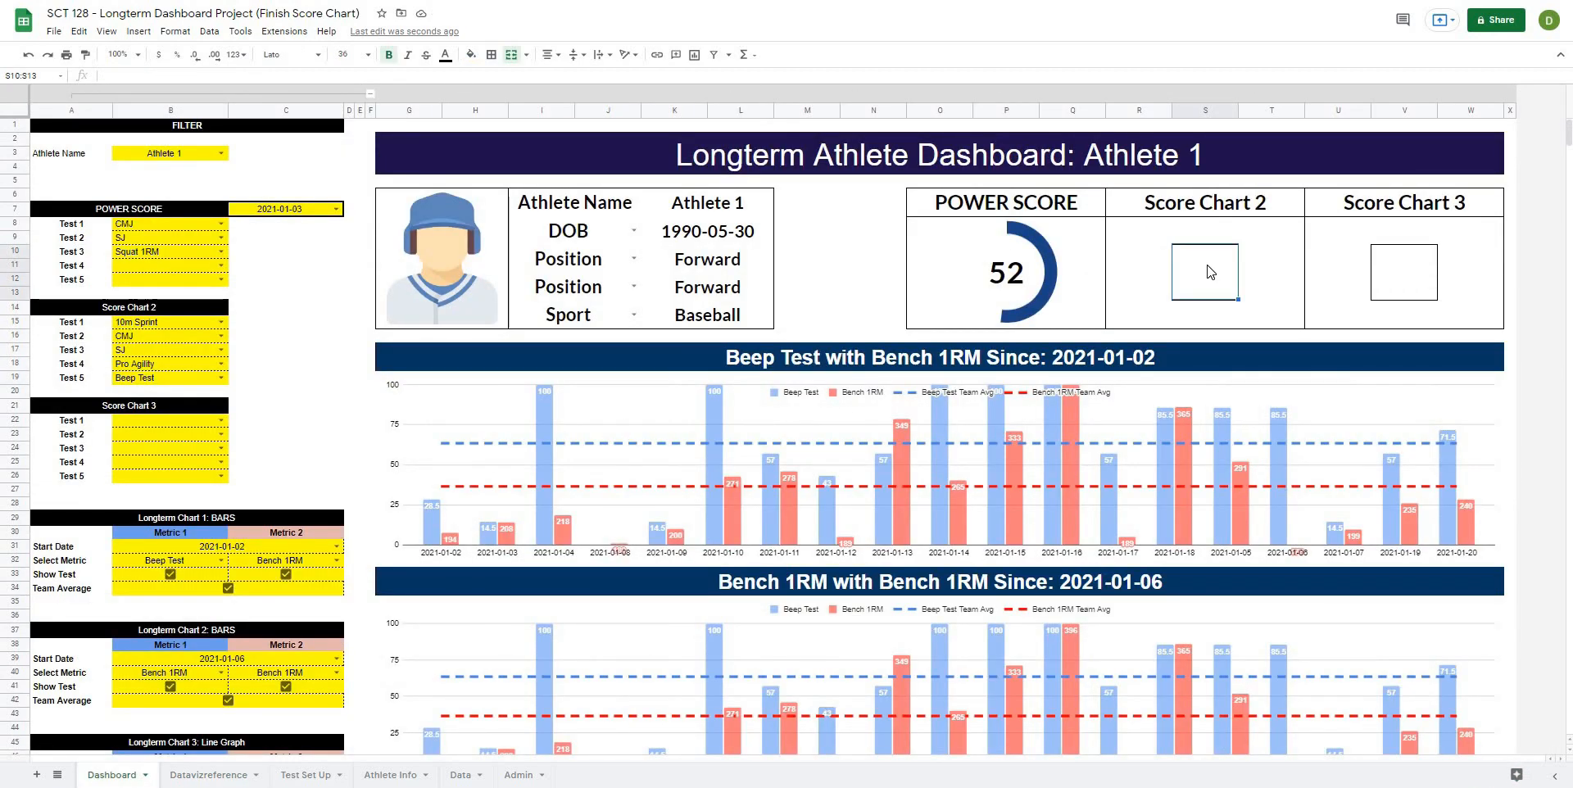
text(=)
click(208, 775)
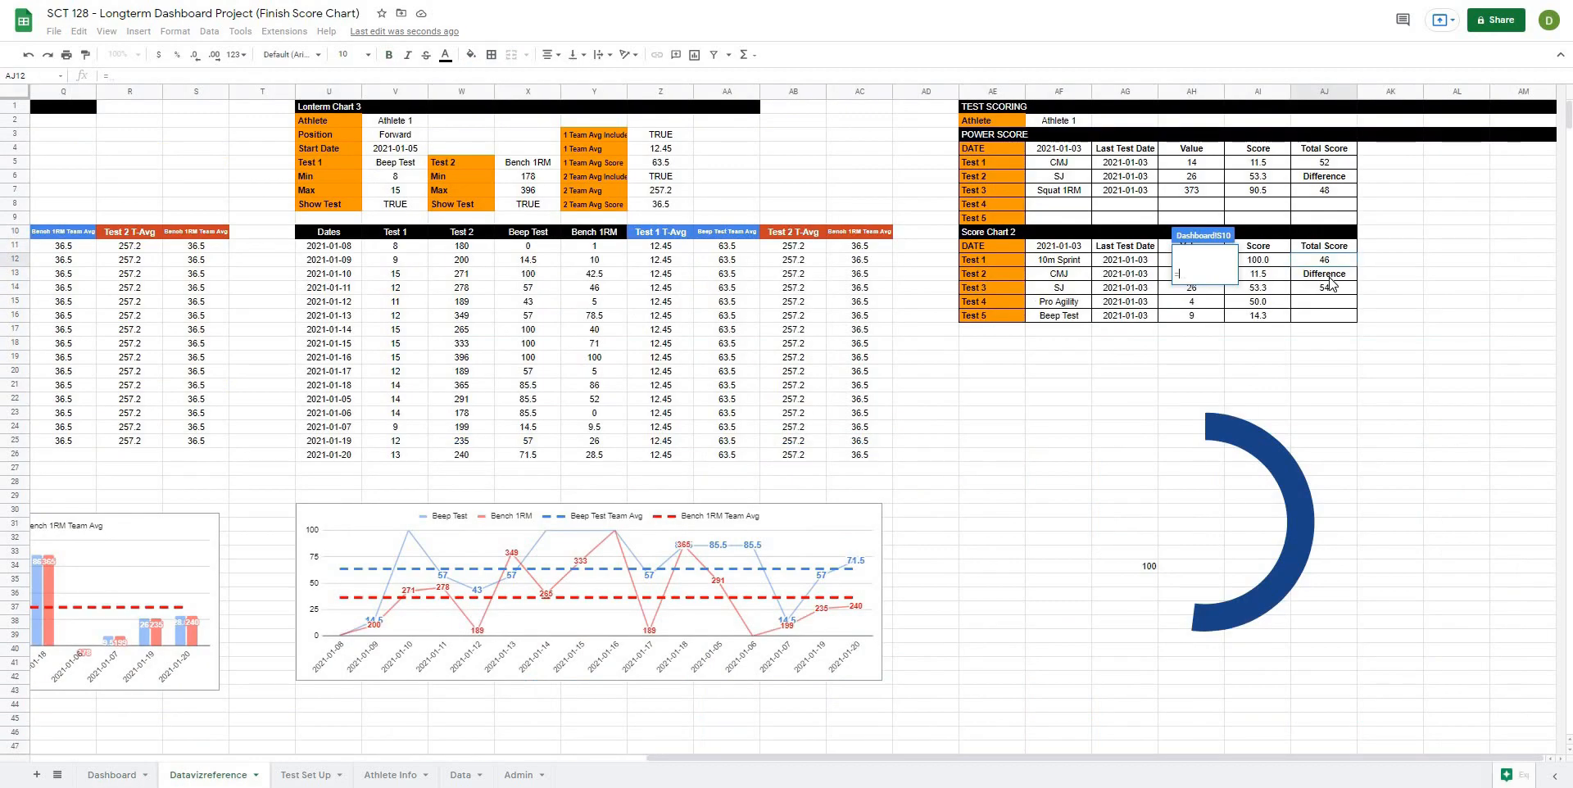
click(1327, 261)
key(Return)
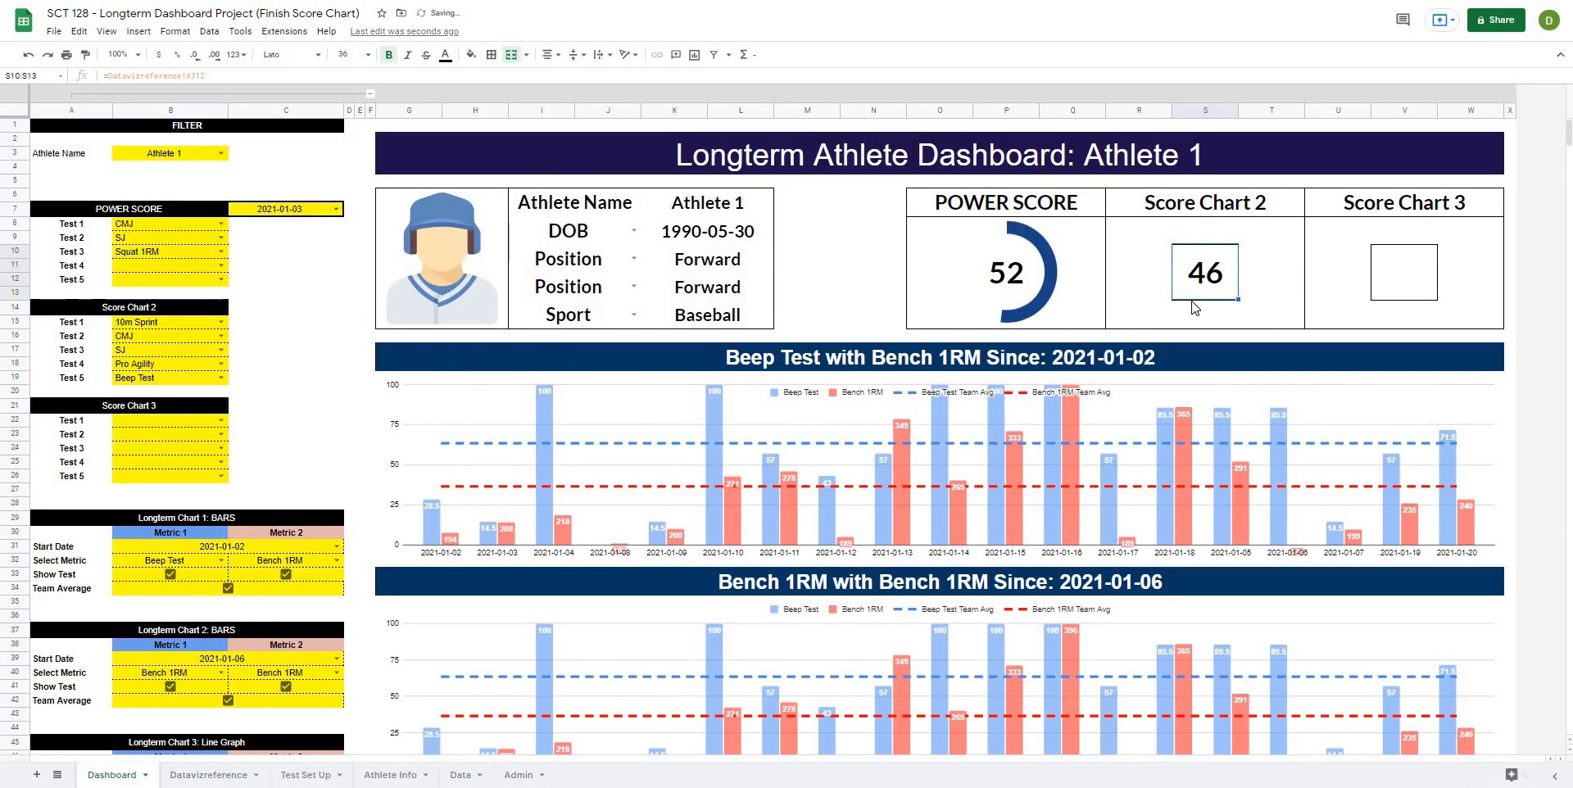
Clear the borders in the Score Chart 2 area R8:T15 and restore only its outer border.
drag(1134, 225, 1290, 324)
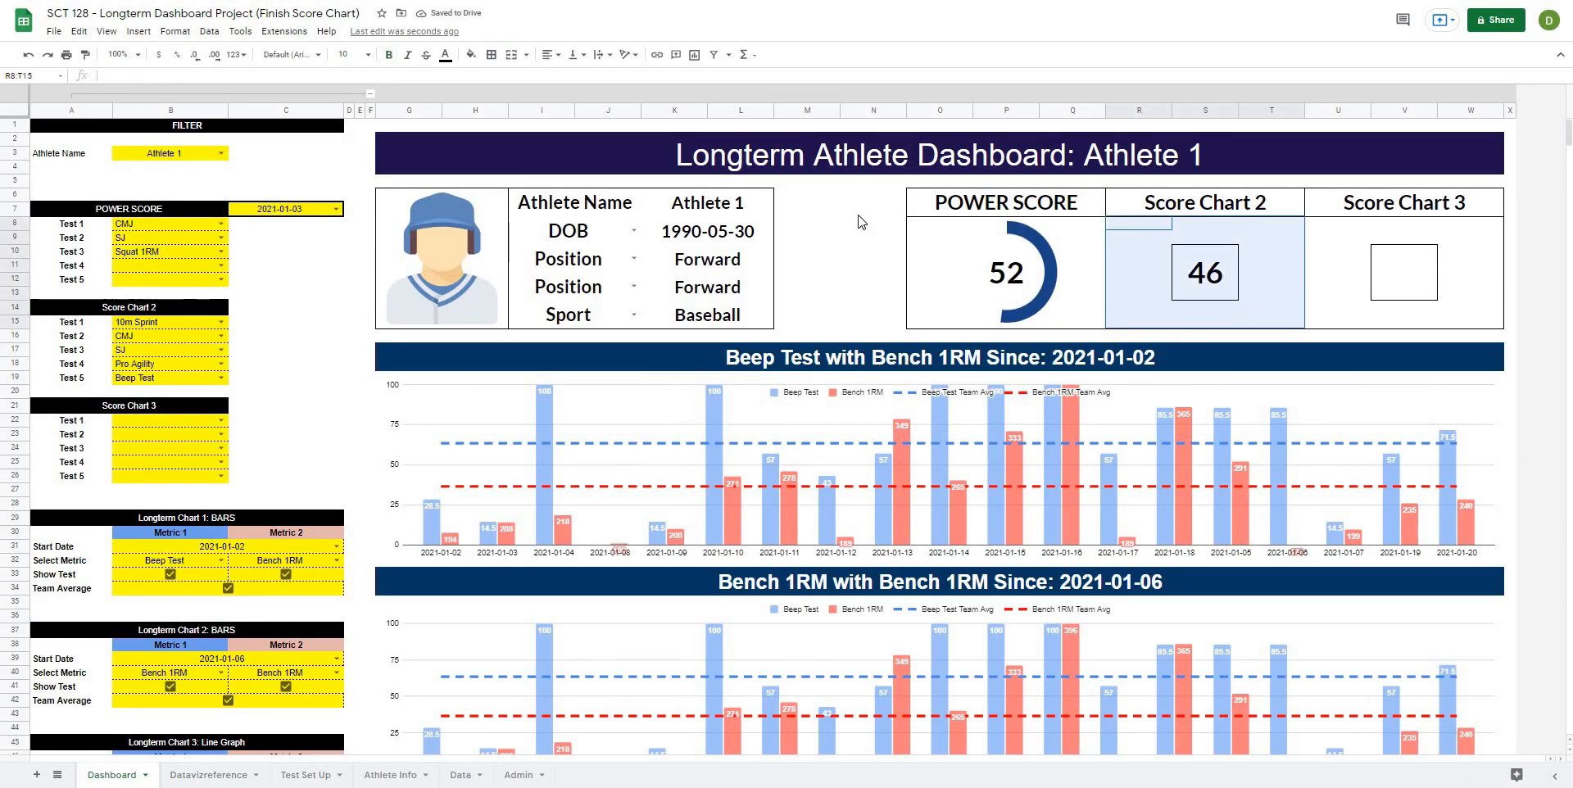
click(491, 54)
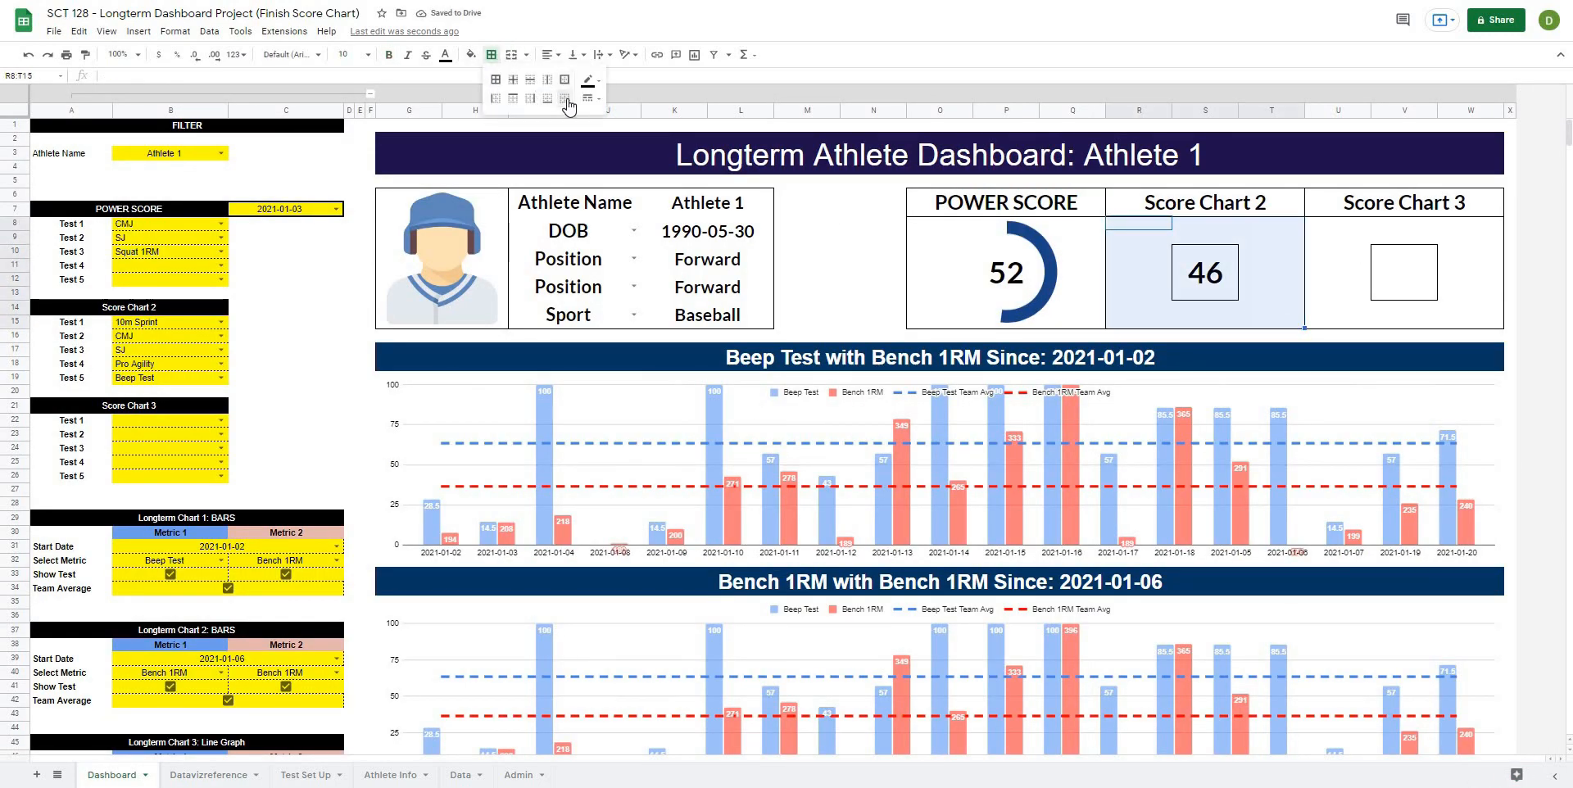
click(565, 97)
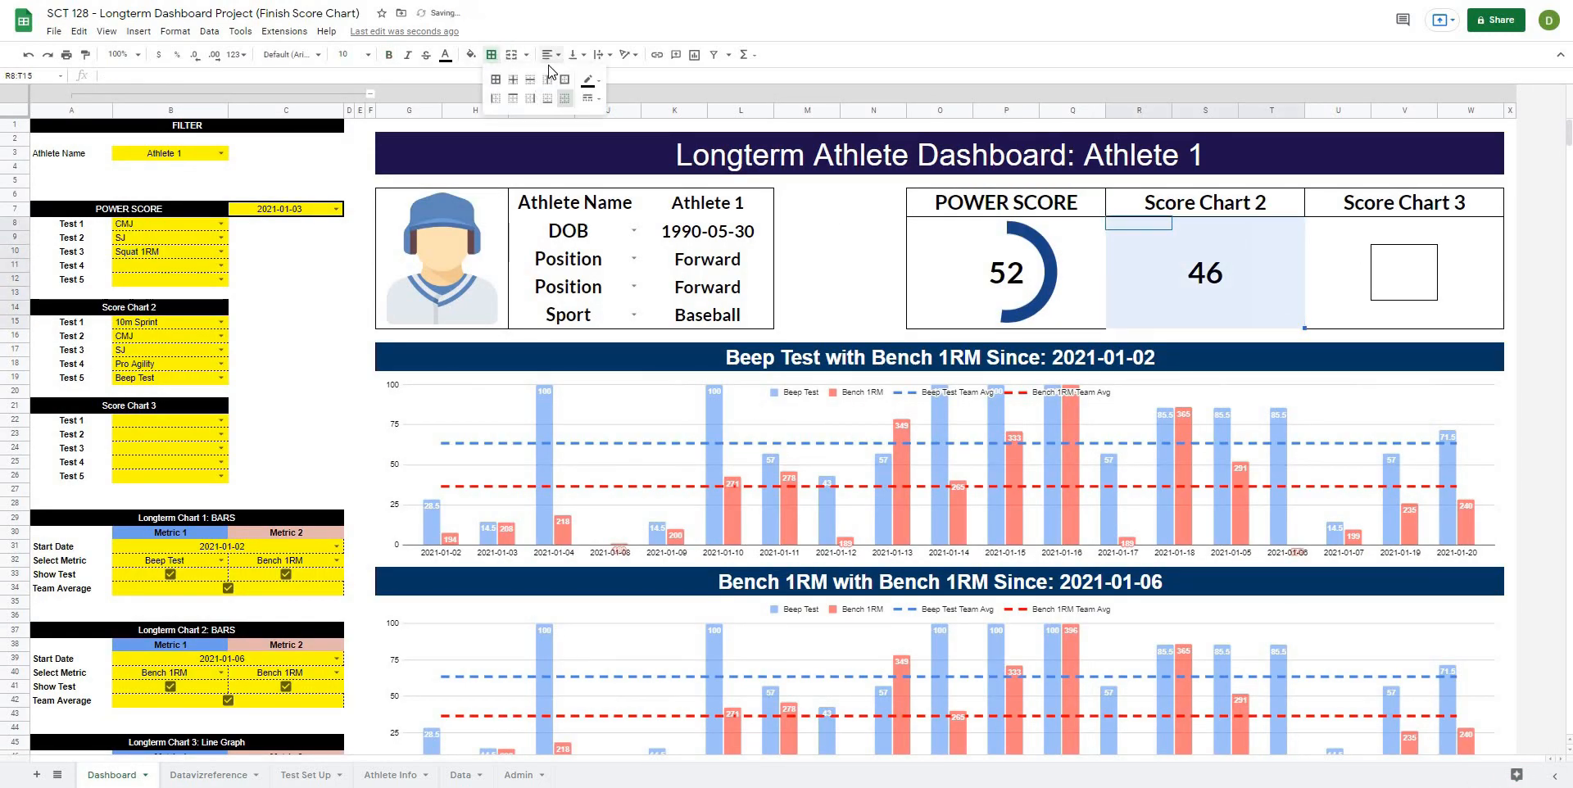
click(1383, 239)
click(1436, 289)
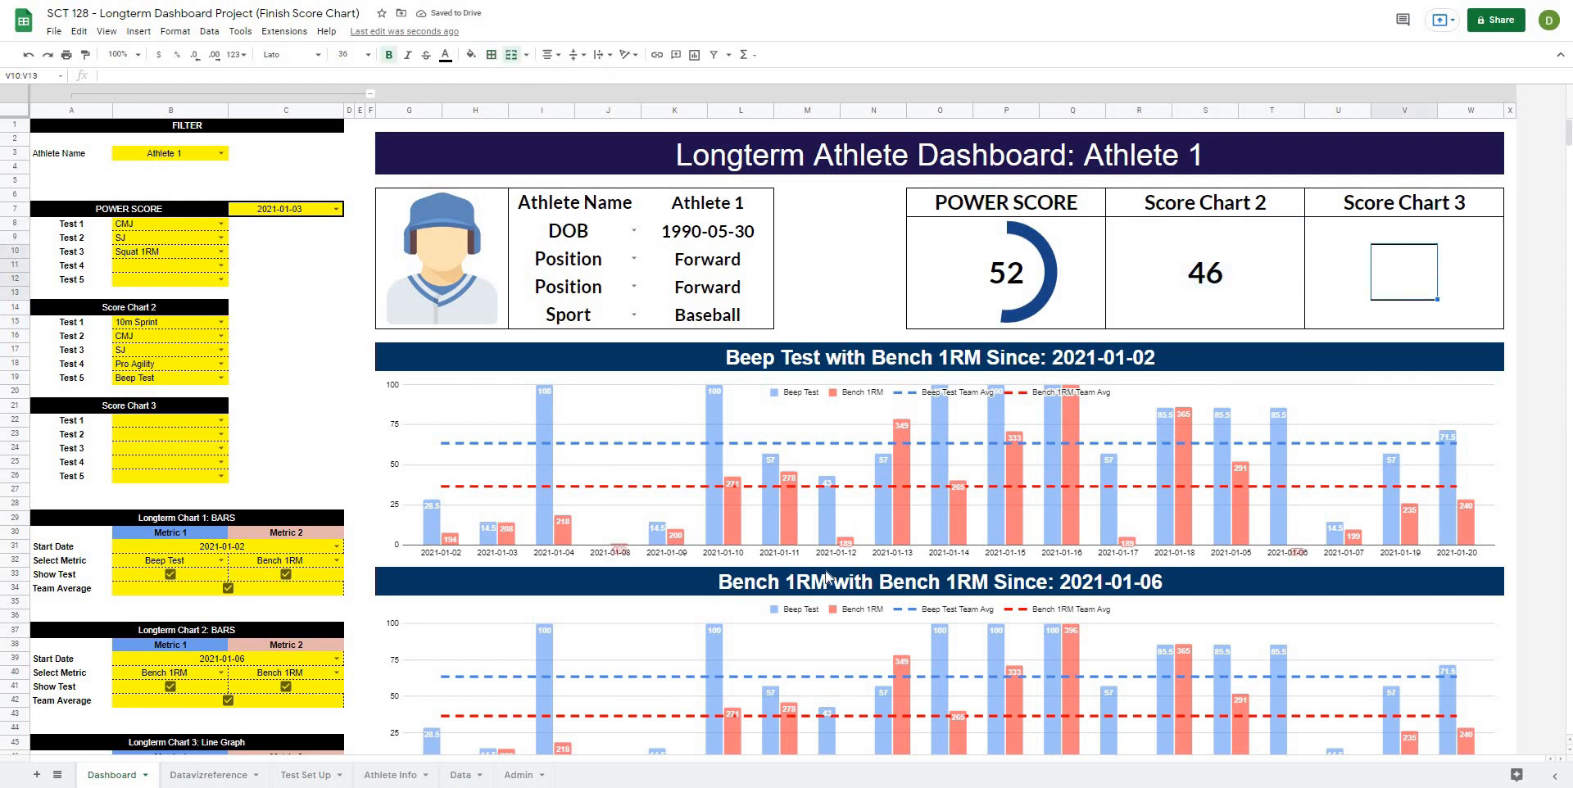
Copy the Score Chart 2 block AE10:AJ16 on Datavizreference and paste it directly below at AE17.
click(208, 775)
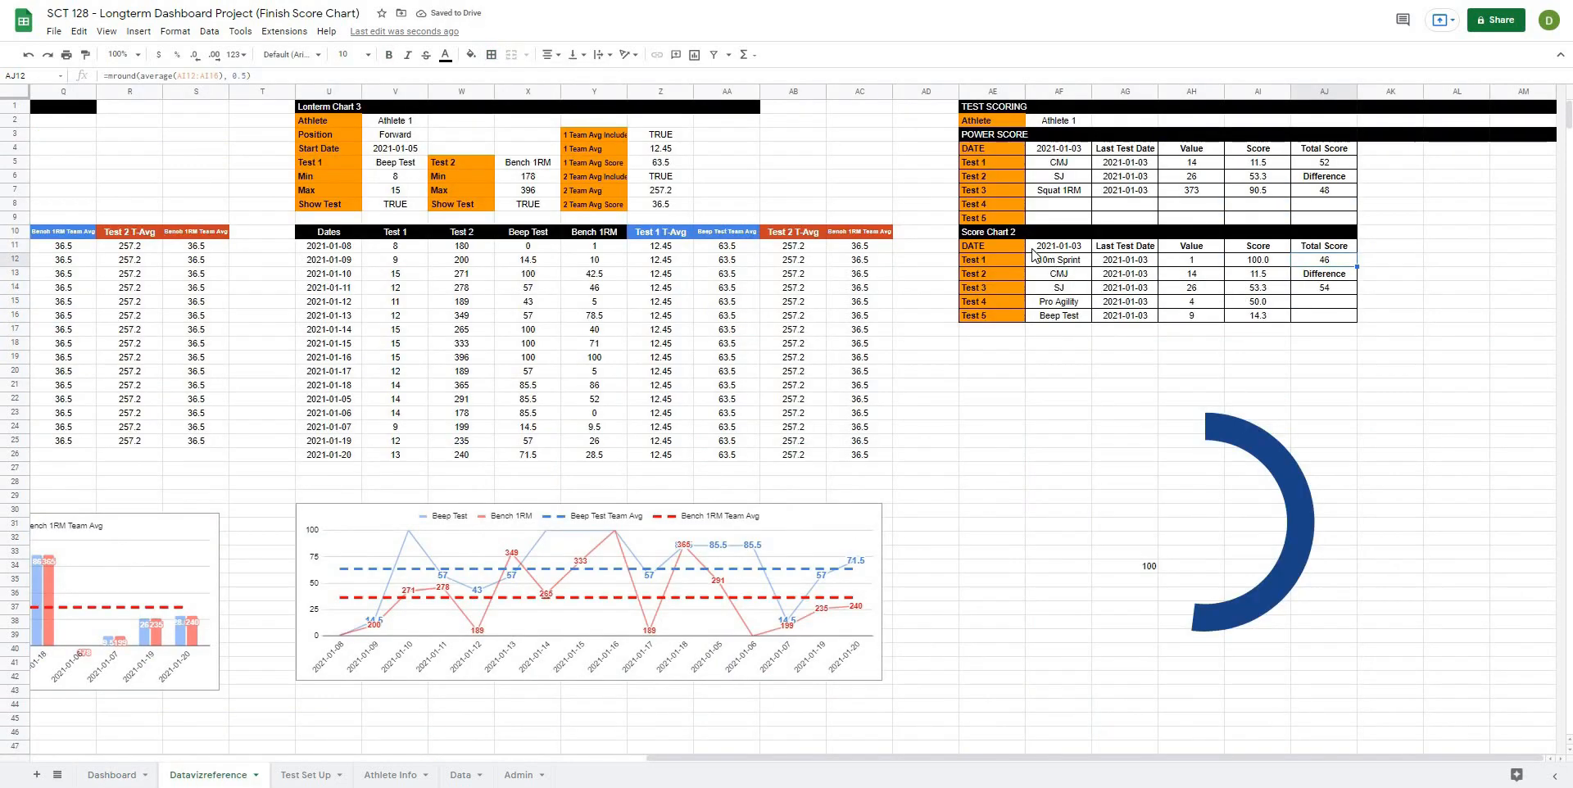
drag(991, 231, 1314, 320)
key(ctrl+c)
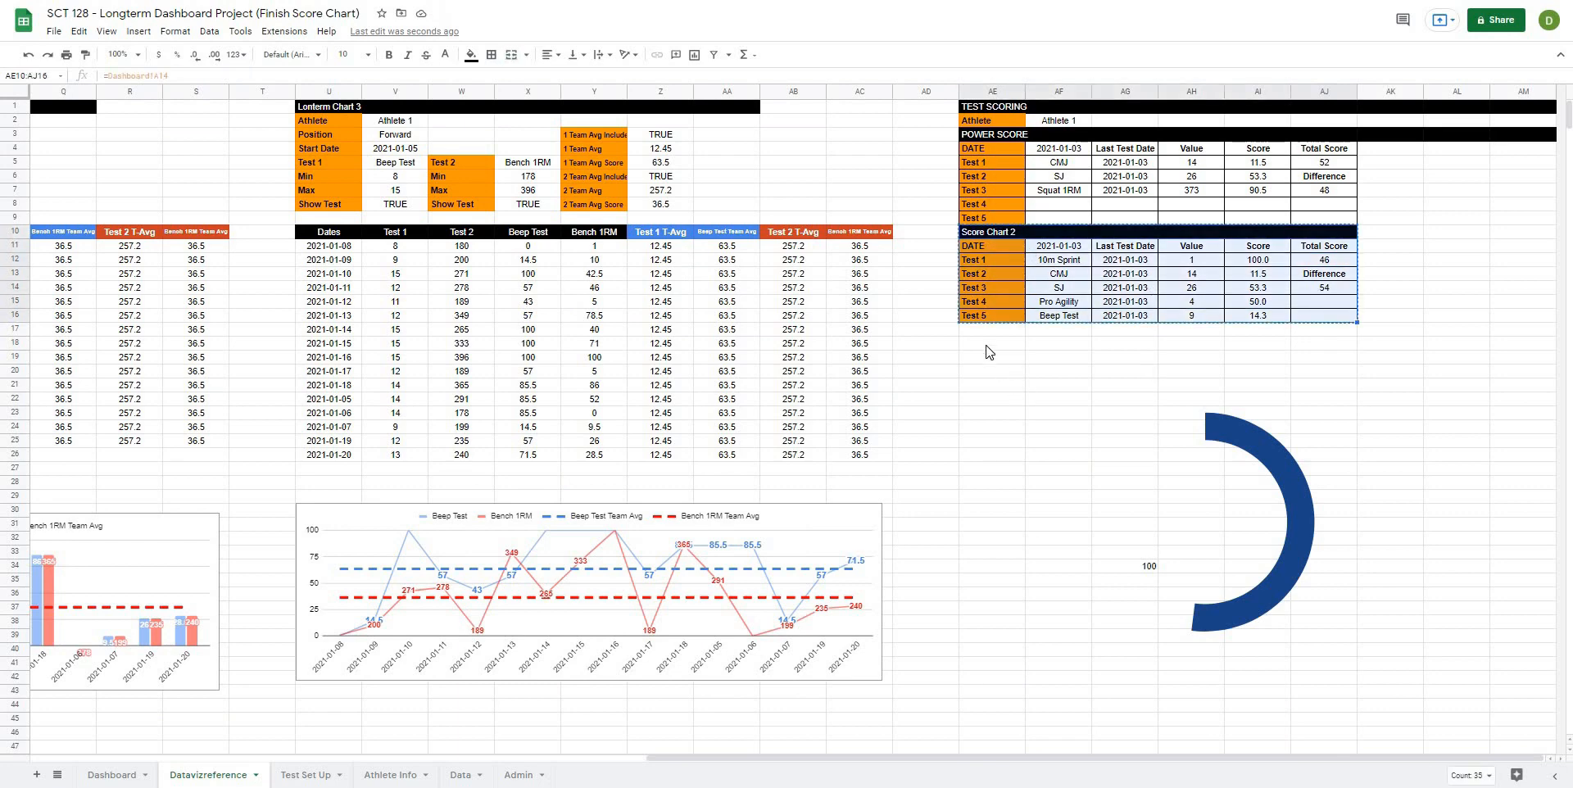
click(984, 332)
key(ctrl+v)
click(1438, 331)
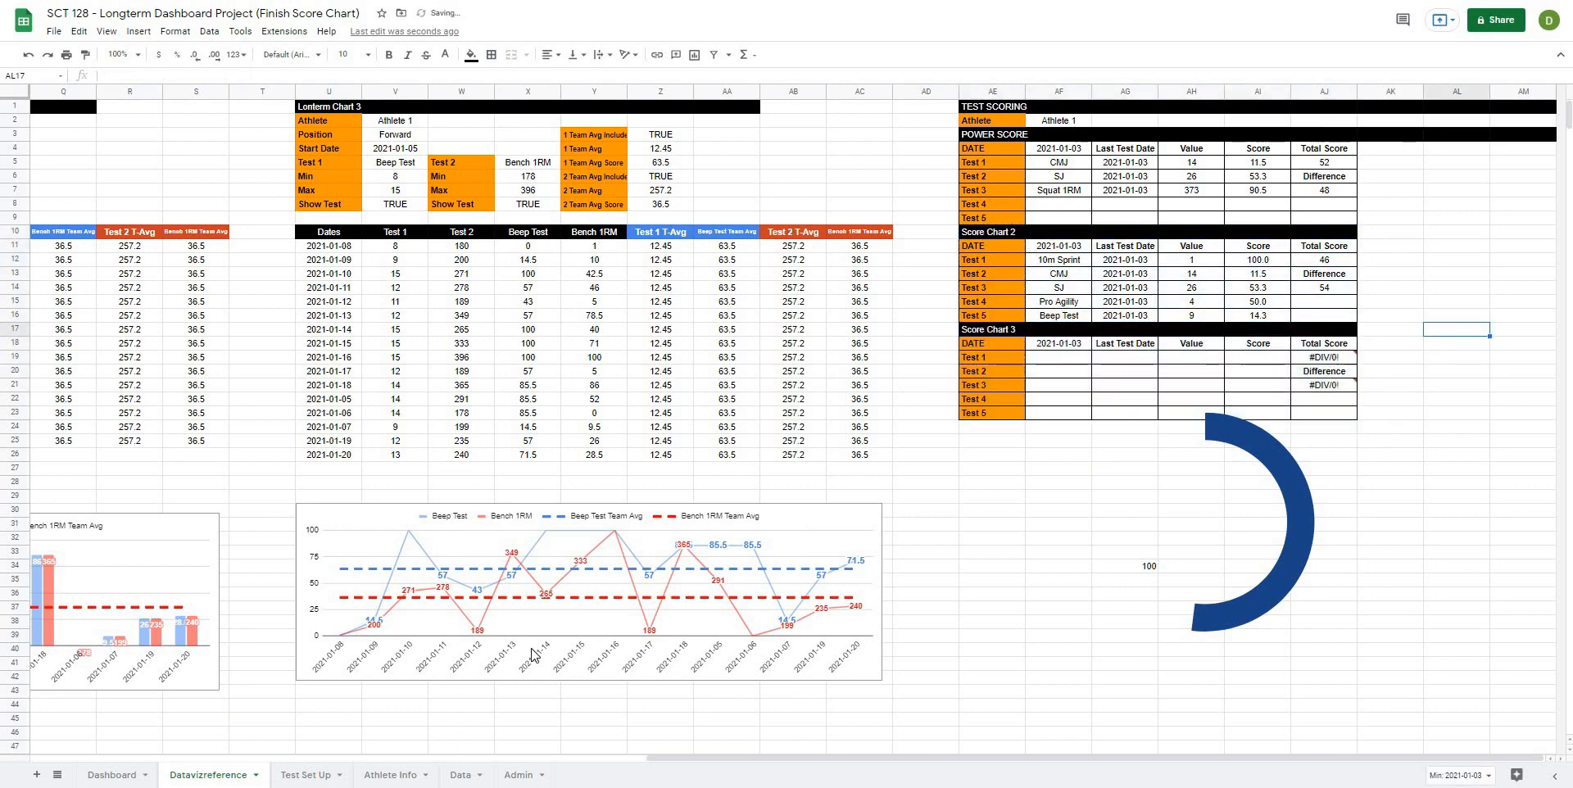
Set Score Chart 3's tests on the Dashboard sheet to Pro Agility, Bench 1RM, Squat 1RM, Clean 1RM and Beep Test.
click(123, 777)
click(221, 420)
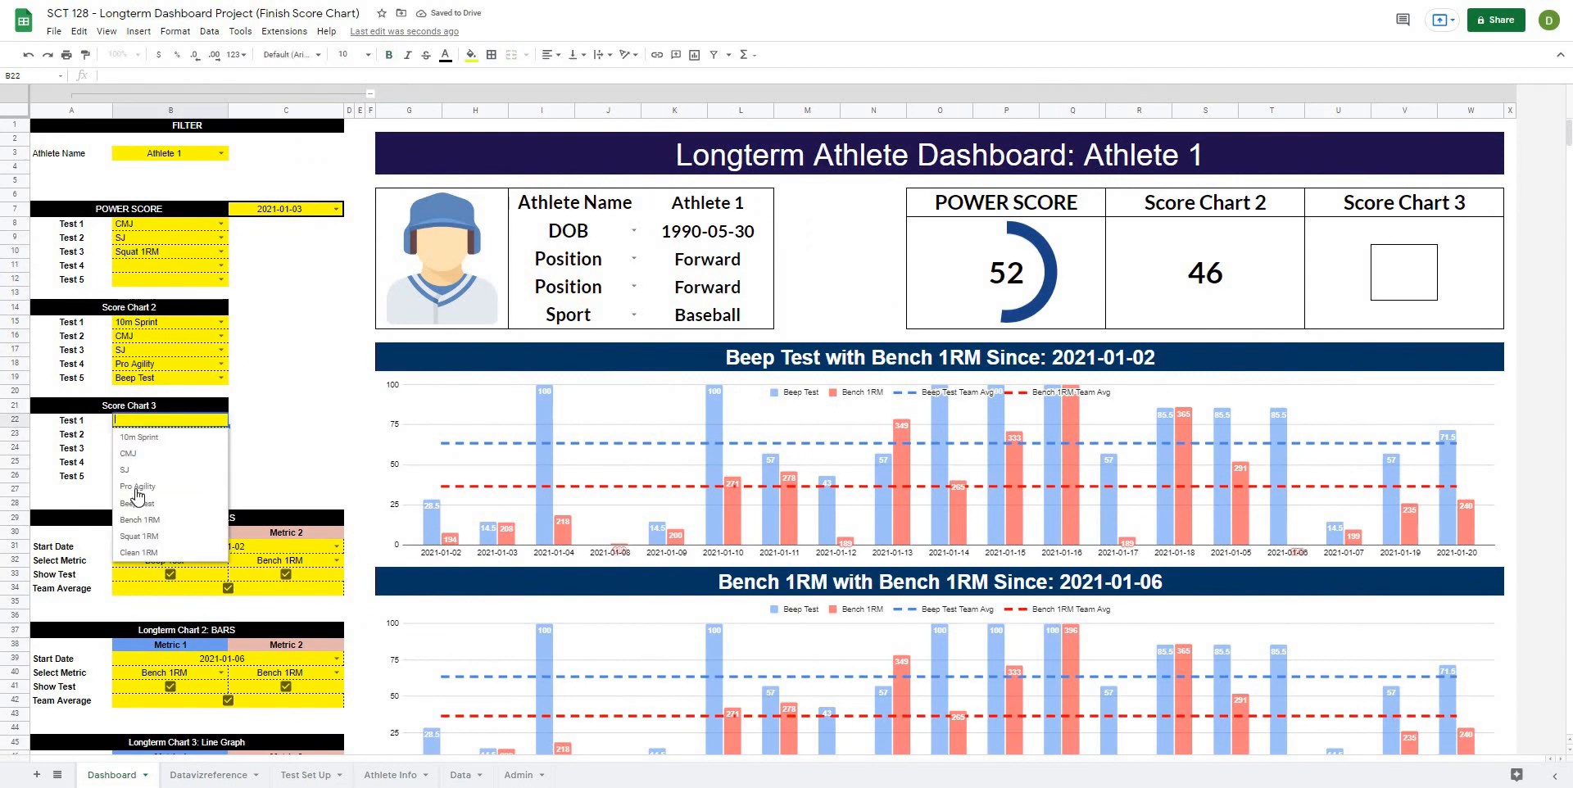
click(211, 456)
click(221, 434)
click(227, 462)
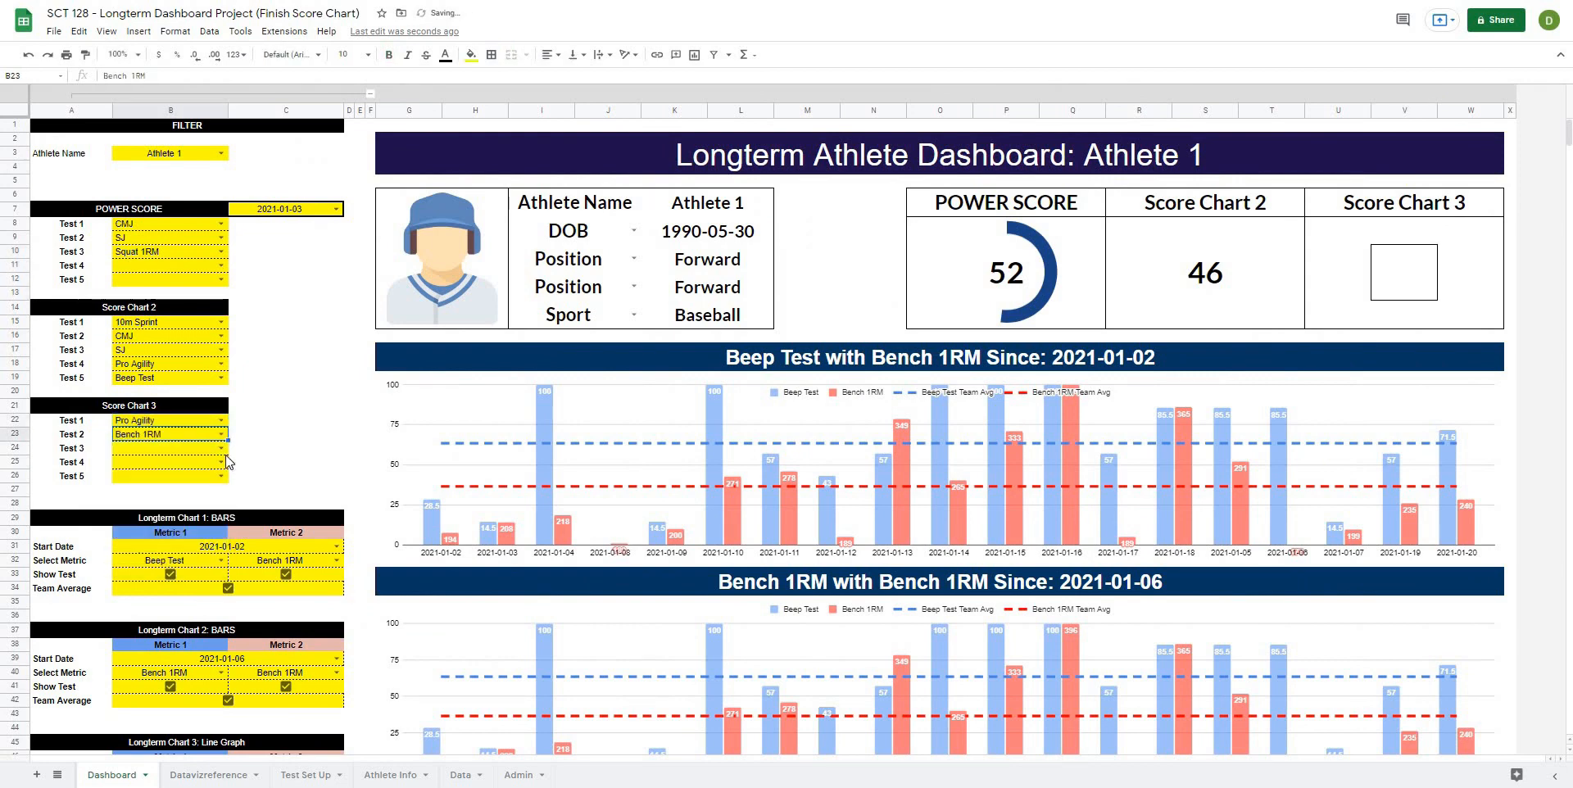
click(123, 564)
click(221, 462)
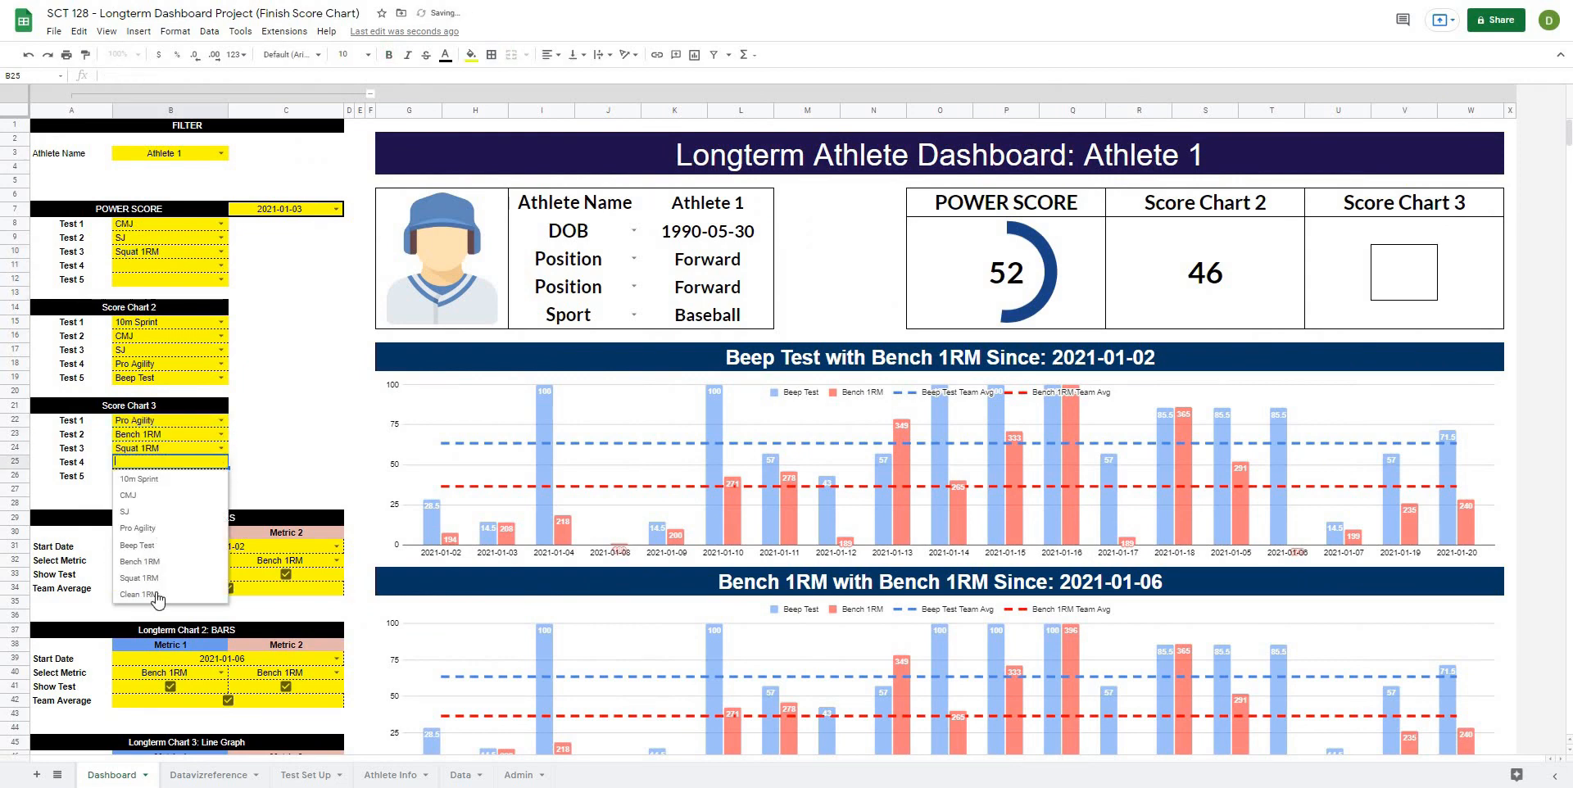
click(139, 593)
click(221, 476)
click(137, 558)
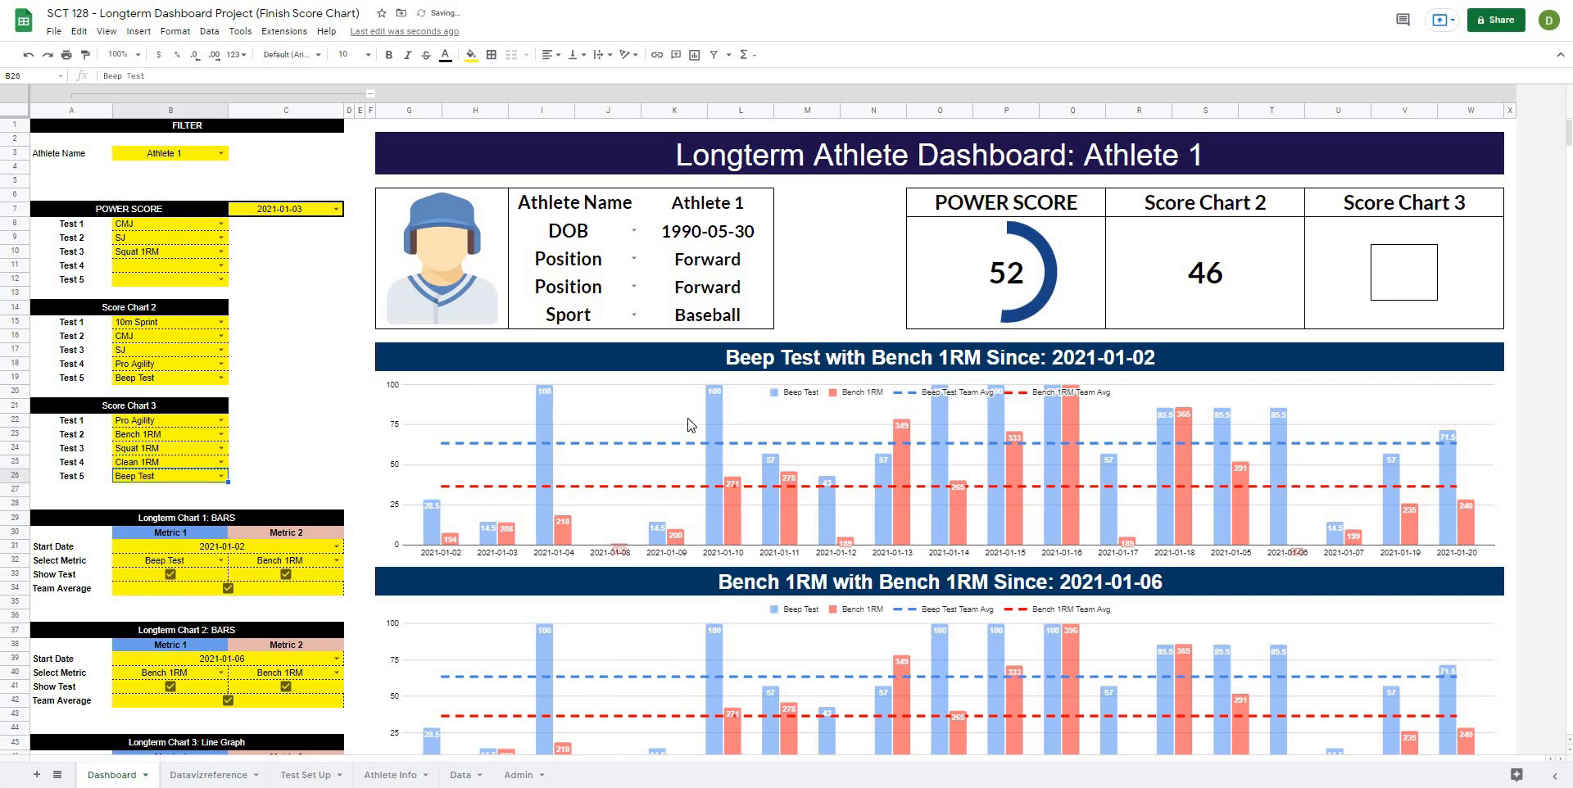
Link the Score Chart 3 score cell V10 on the Dashboard sheet to its total score in Datavizreference!AJ19.
click(1407, 283)
text(=)
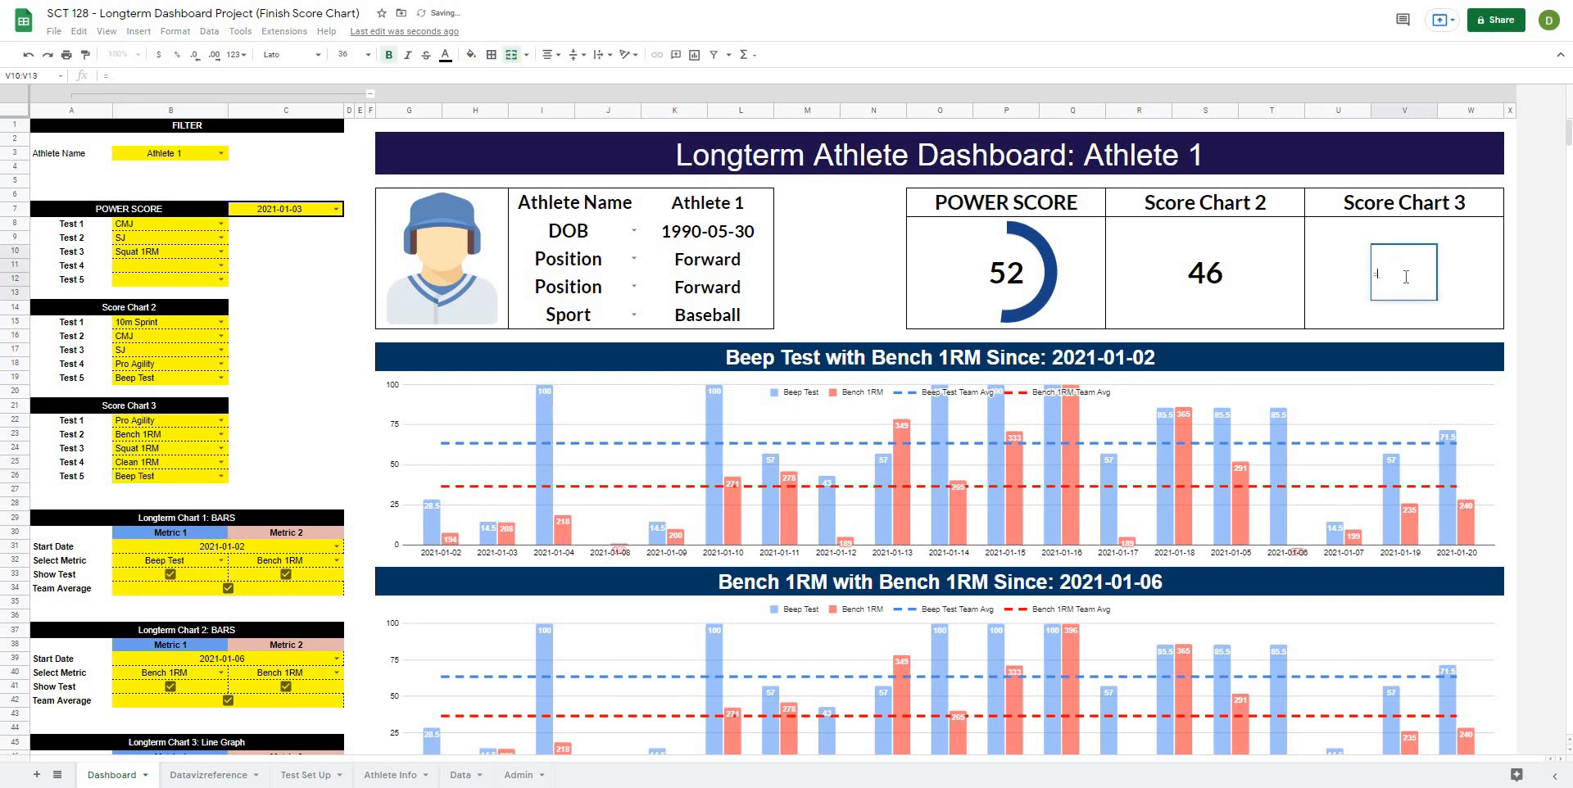
click(208, 774)
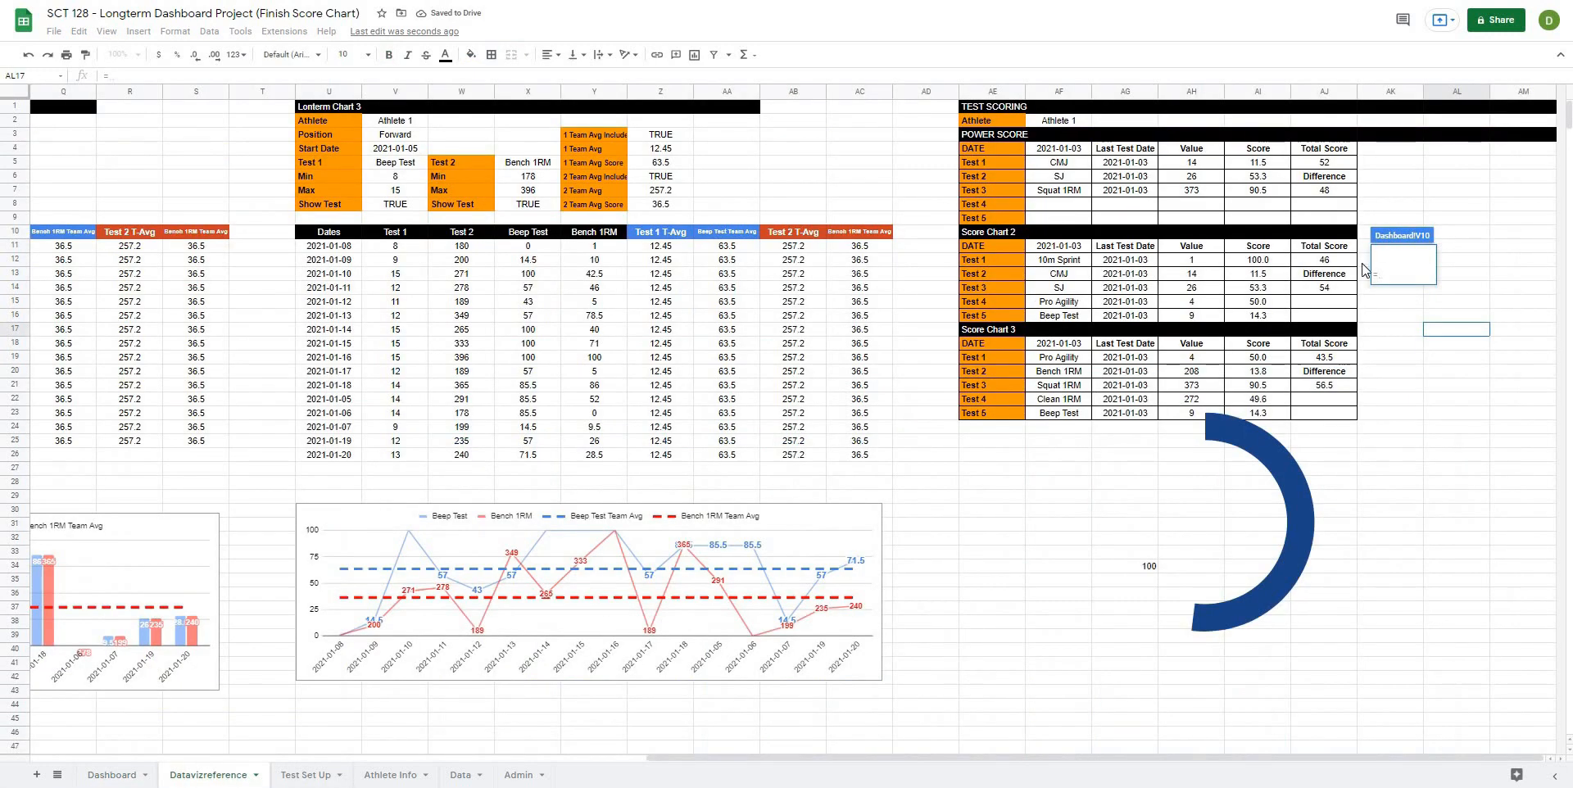
click(1330, 358)
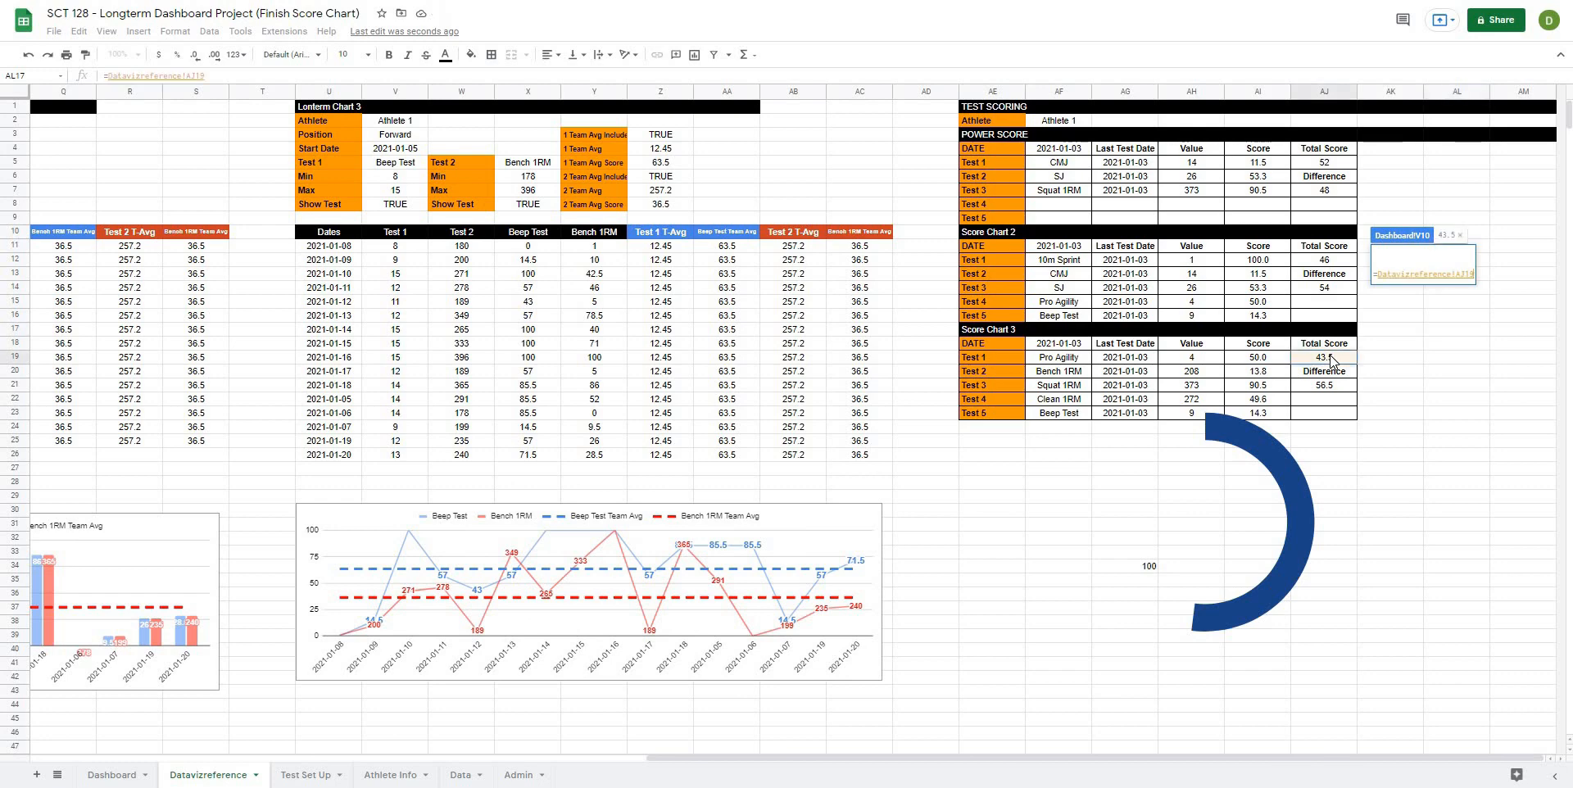
key(Return)
Clear the borders in the Score Chart 3 area U8:W15 and apply only an outer border.
drag(1335, 238, 1462, 324)
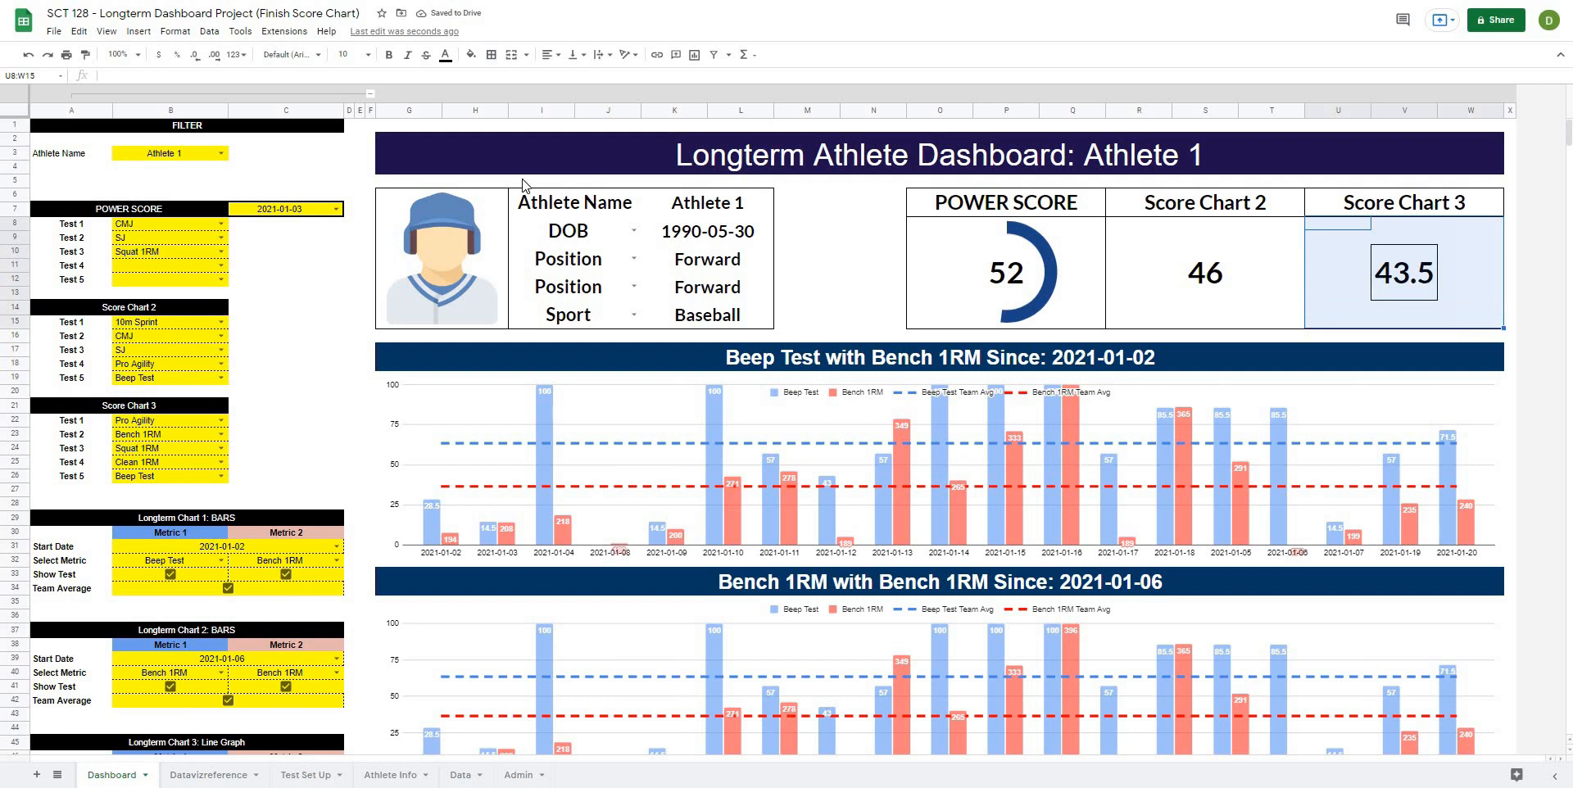
click(491, 55)
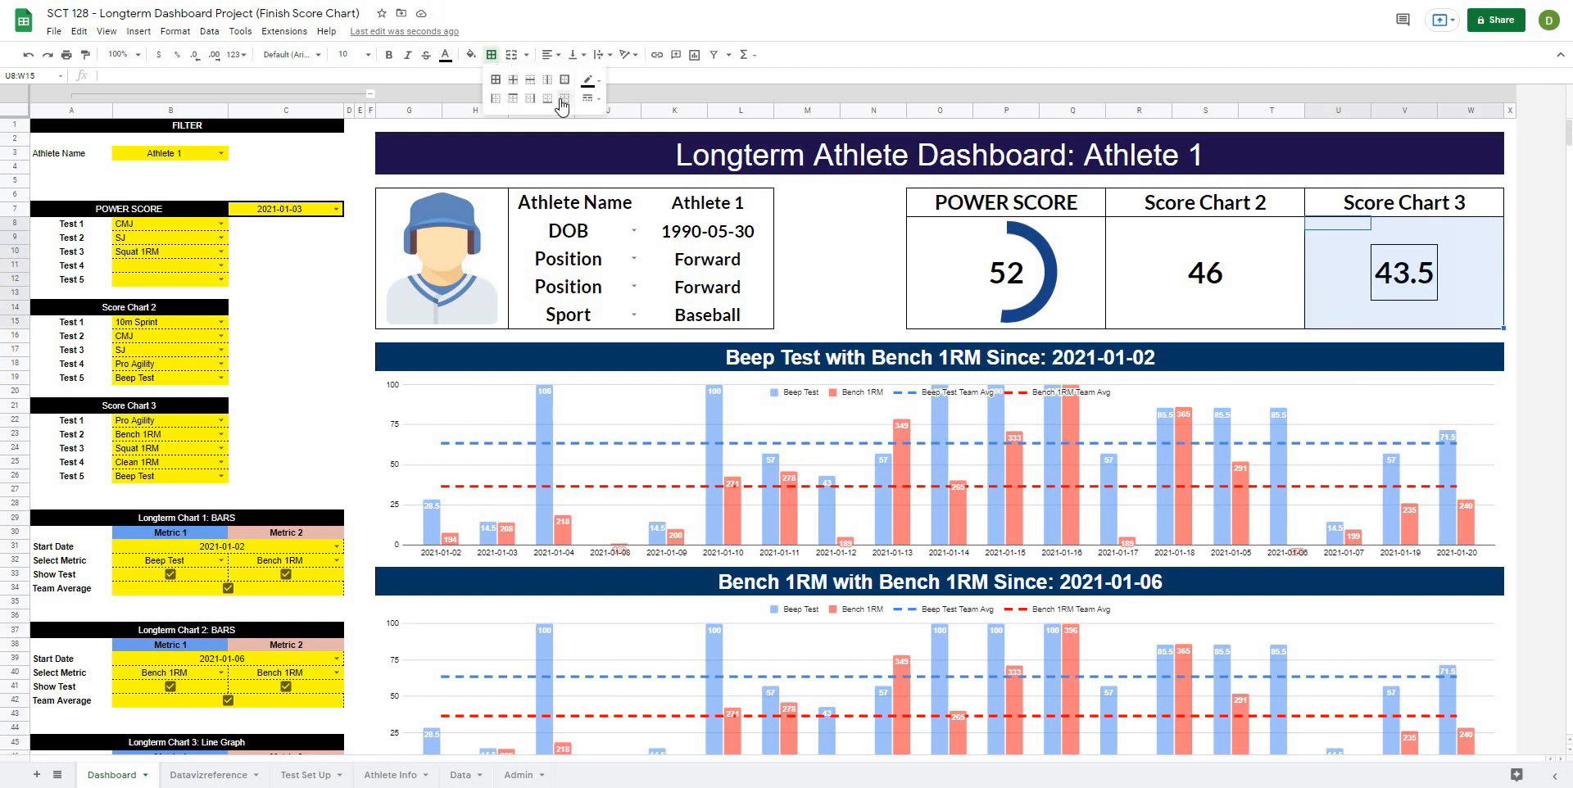
click(564, 97)
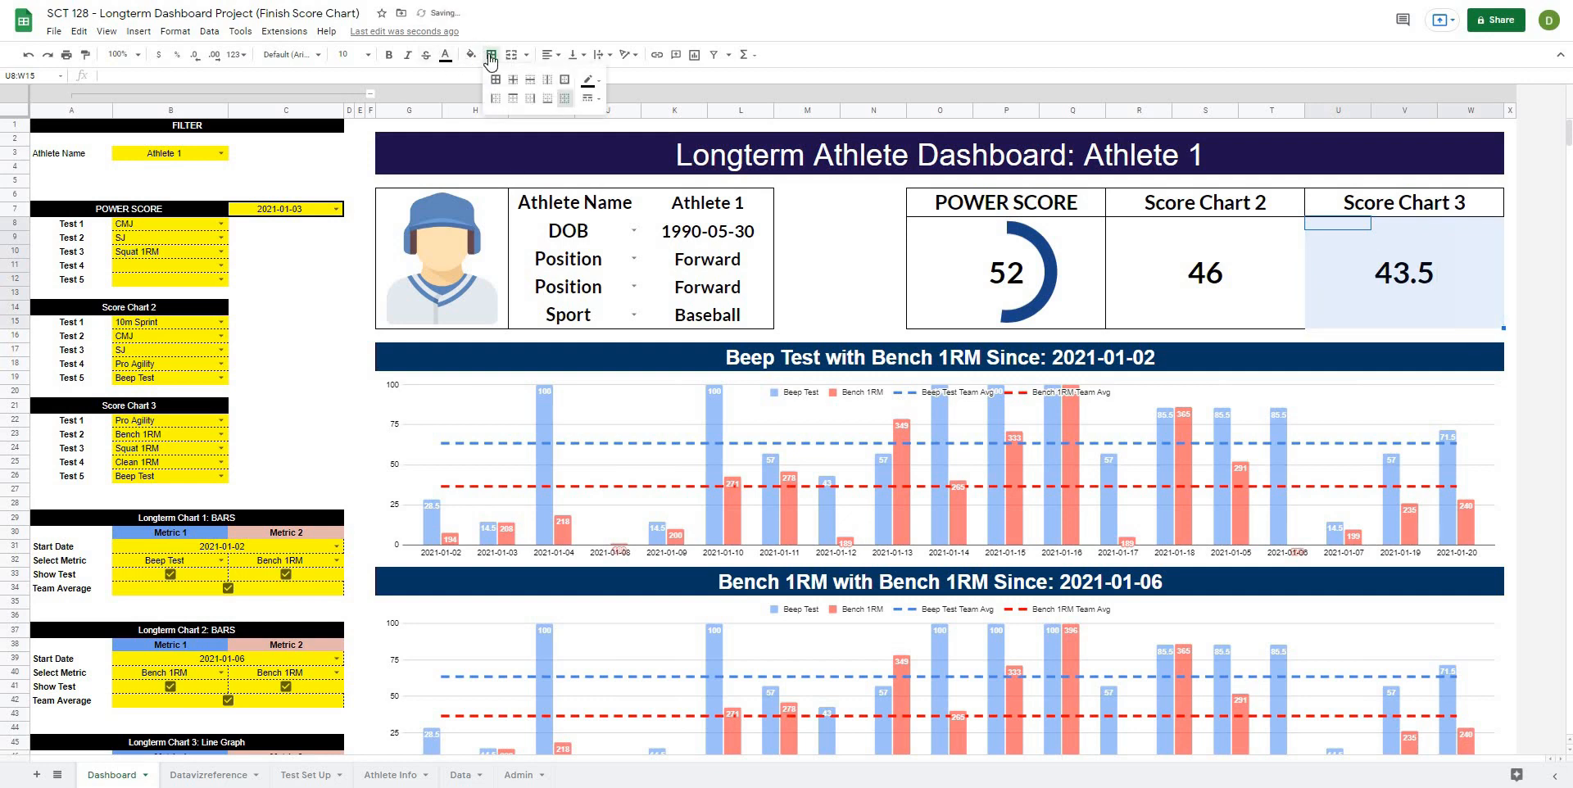
click(565, 79)
click(1190, 279)
Give the POWER SCORE and Score Chart 3 headings a dark blue fill with white text.
click(977, 211)
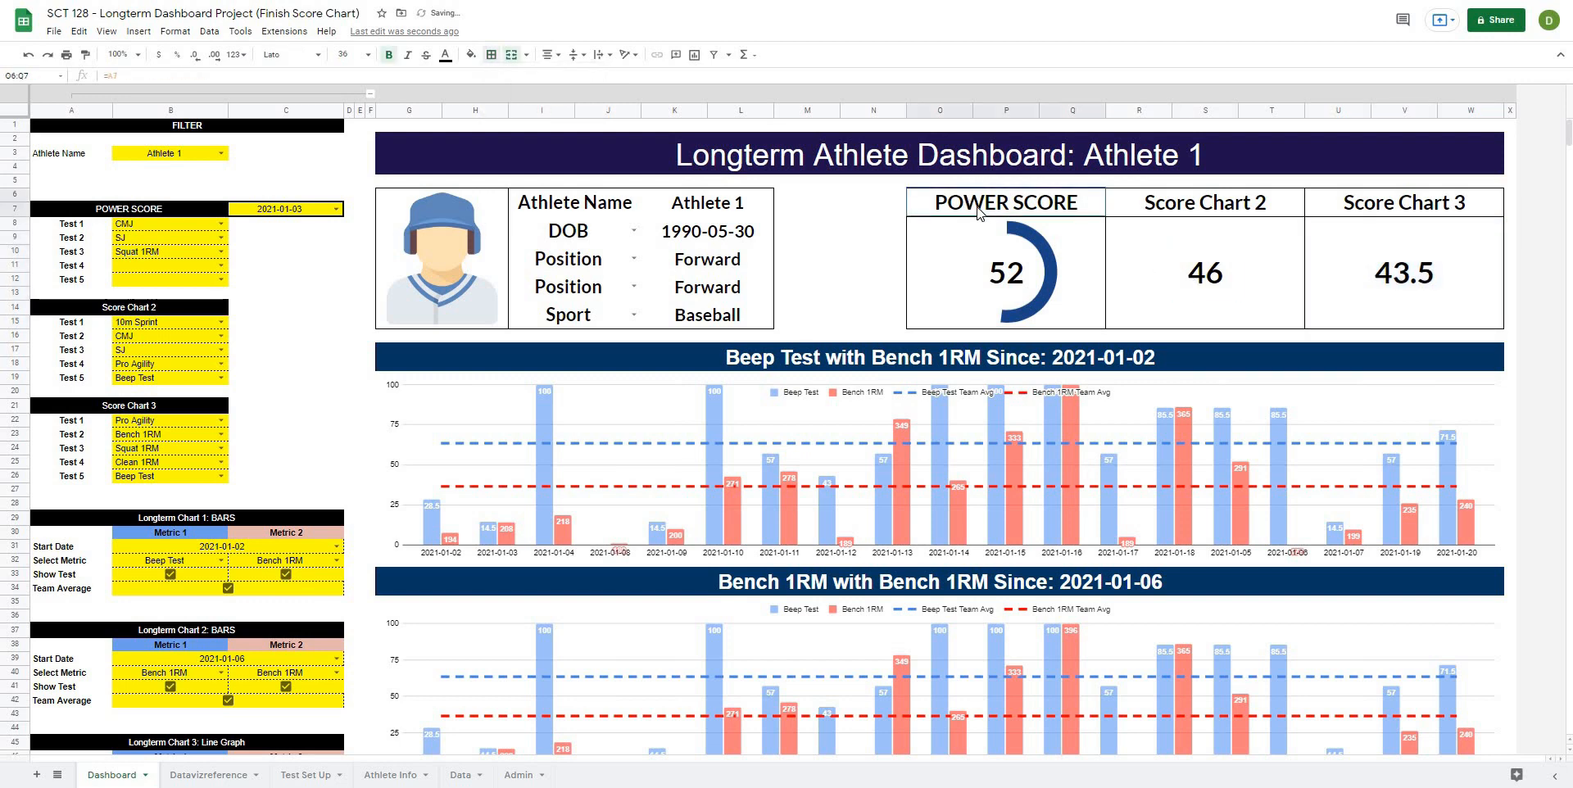
ctrl+click(1361, 201)
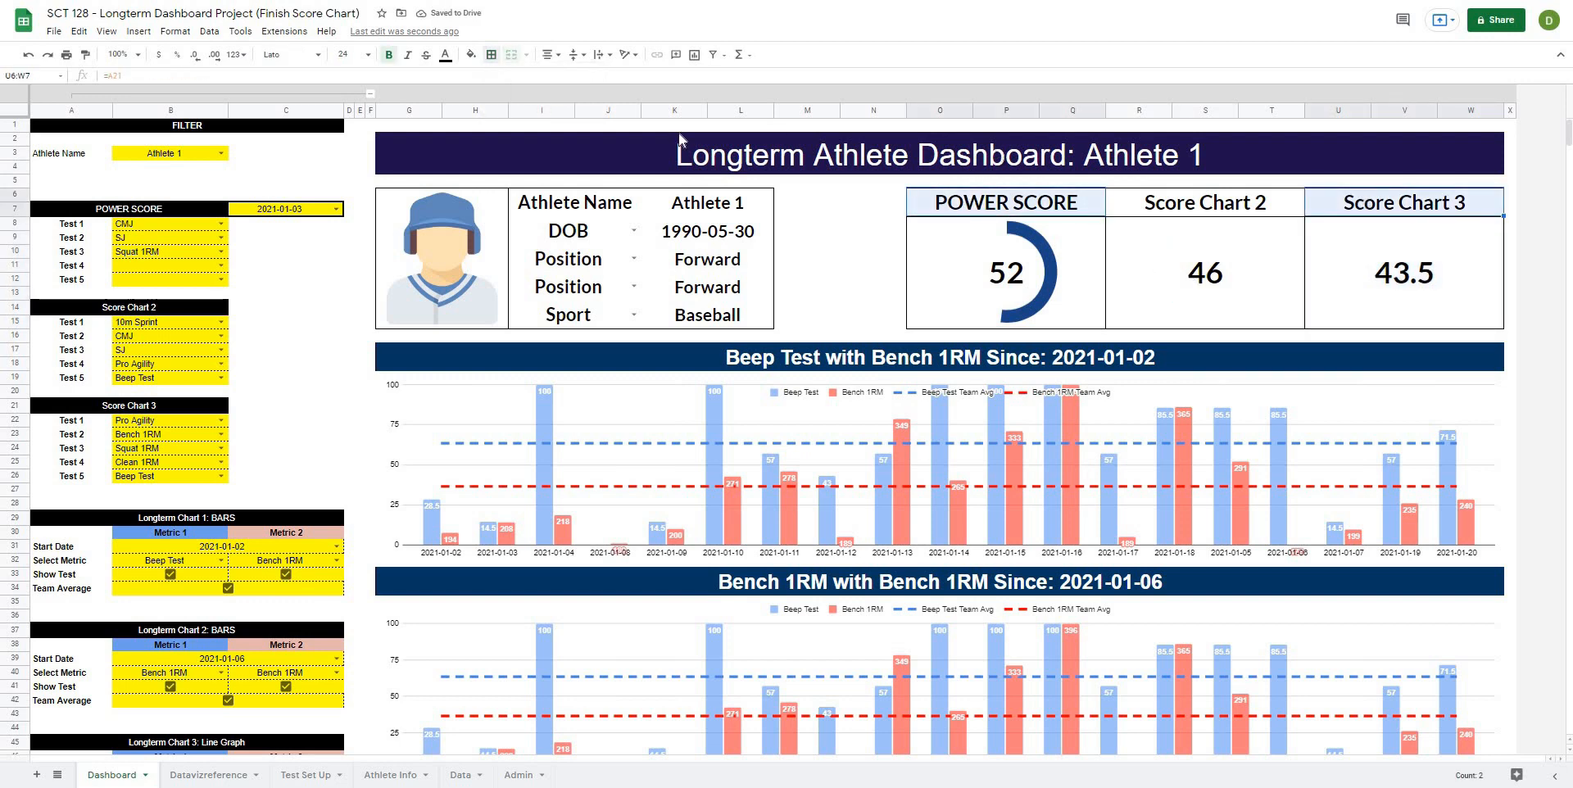
click(470, 55)
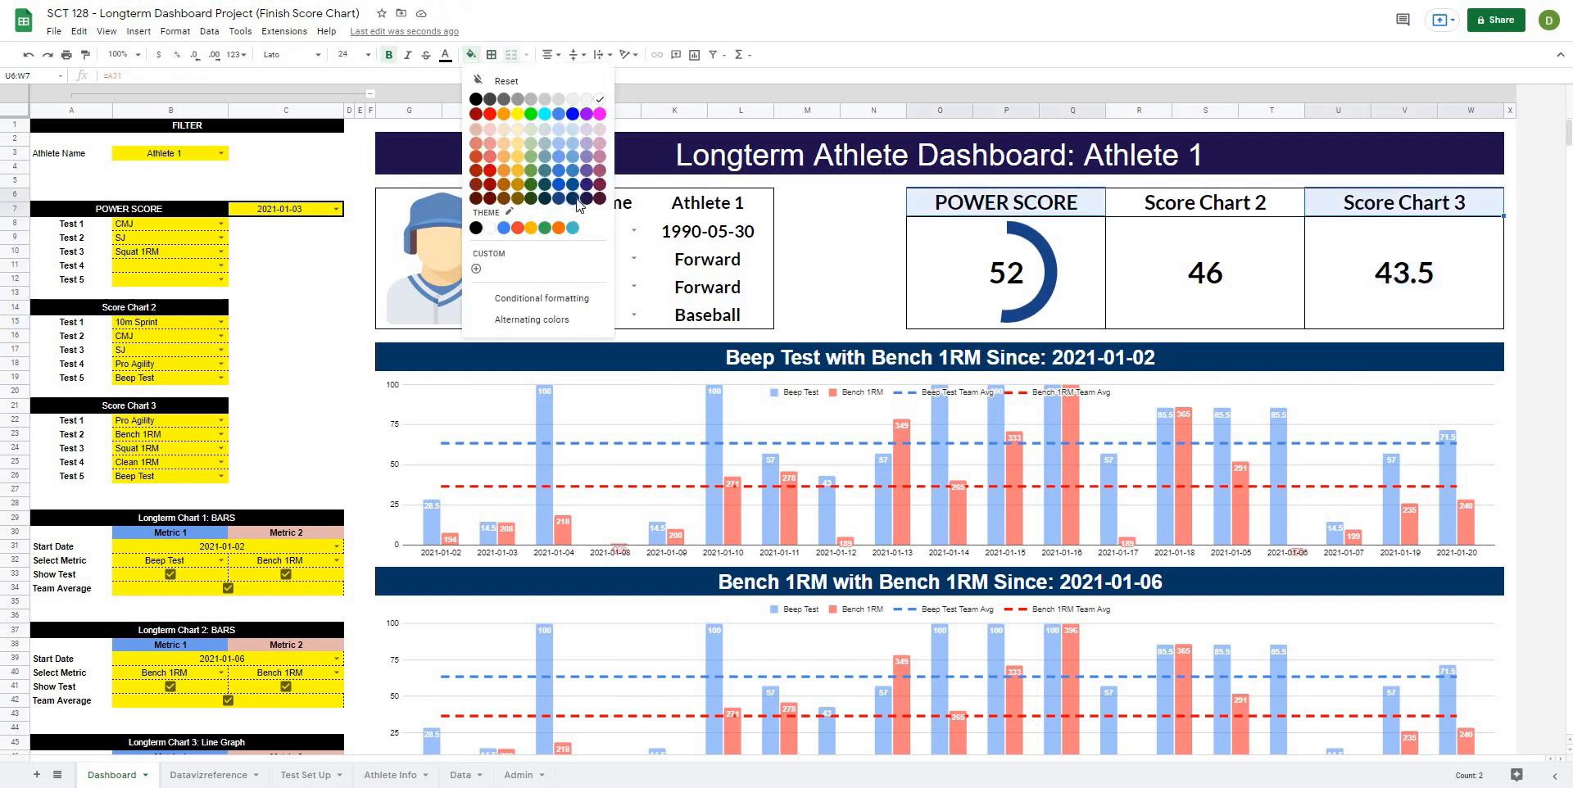
click(577, 200)
click(445, 55)
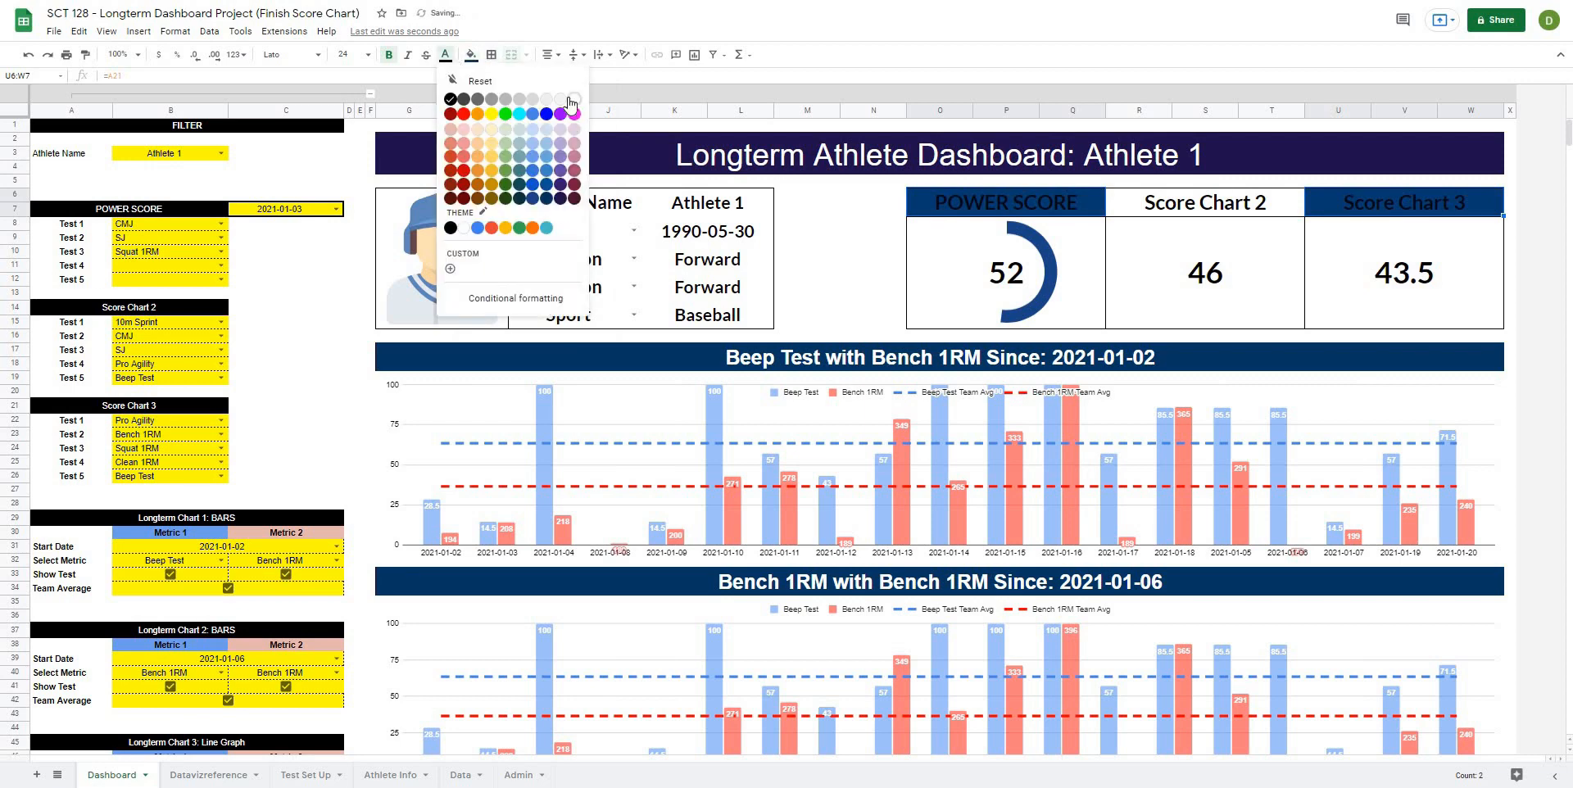
click(573, 100)
Give the Score Chart 2 heading in R6:T7 on the Dashboard sheet a red fill with white text.
click(1214, 204)
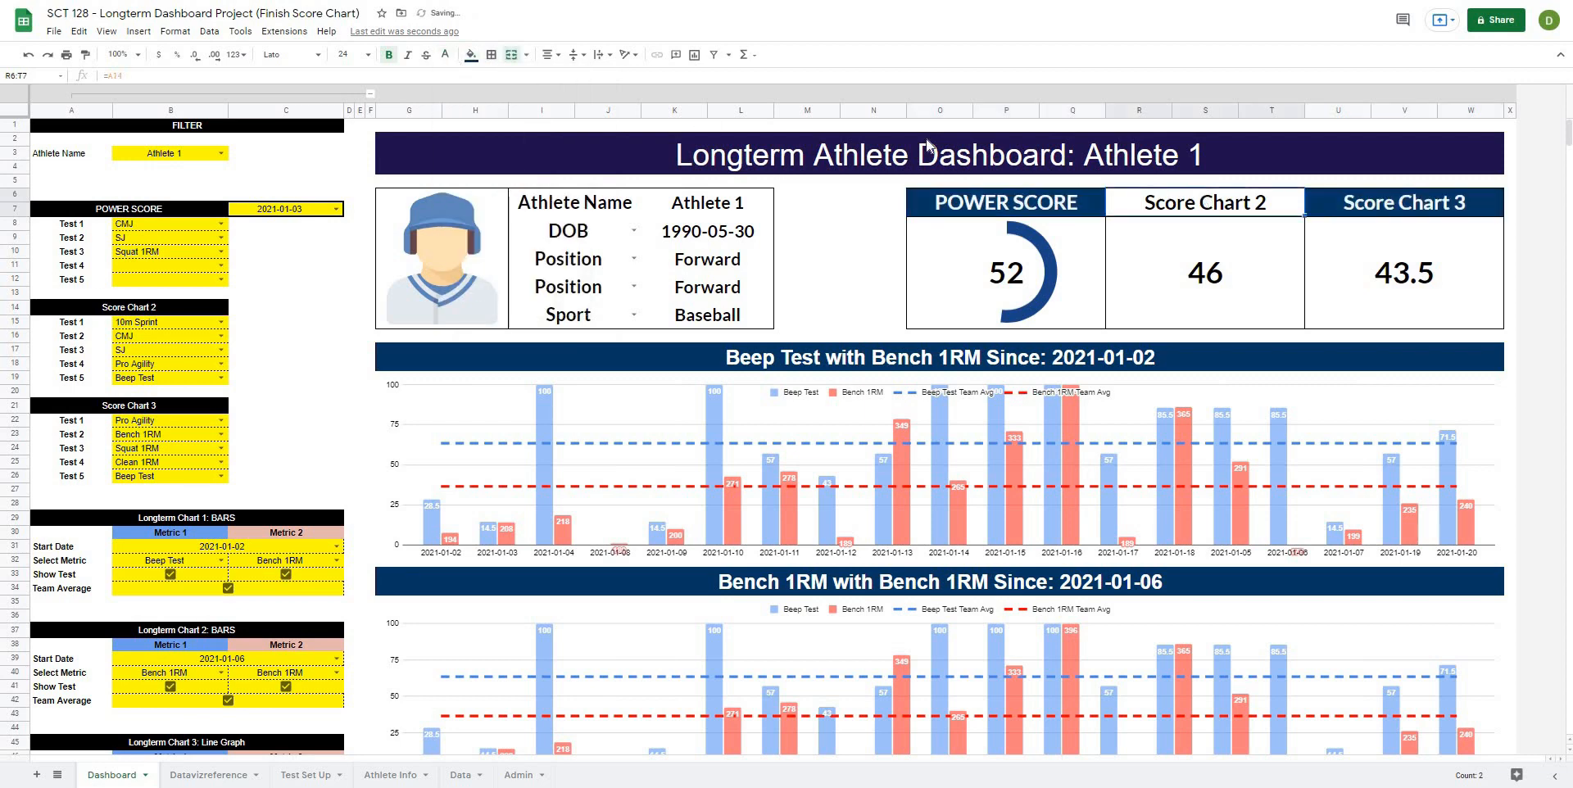
click(470, 55)
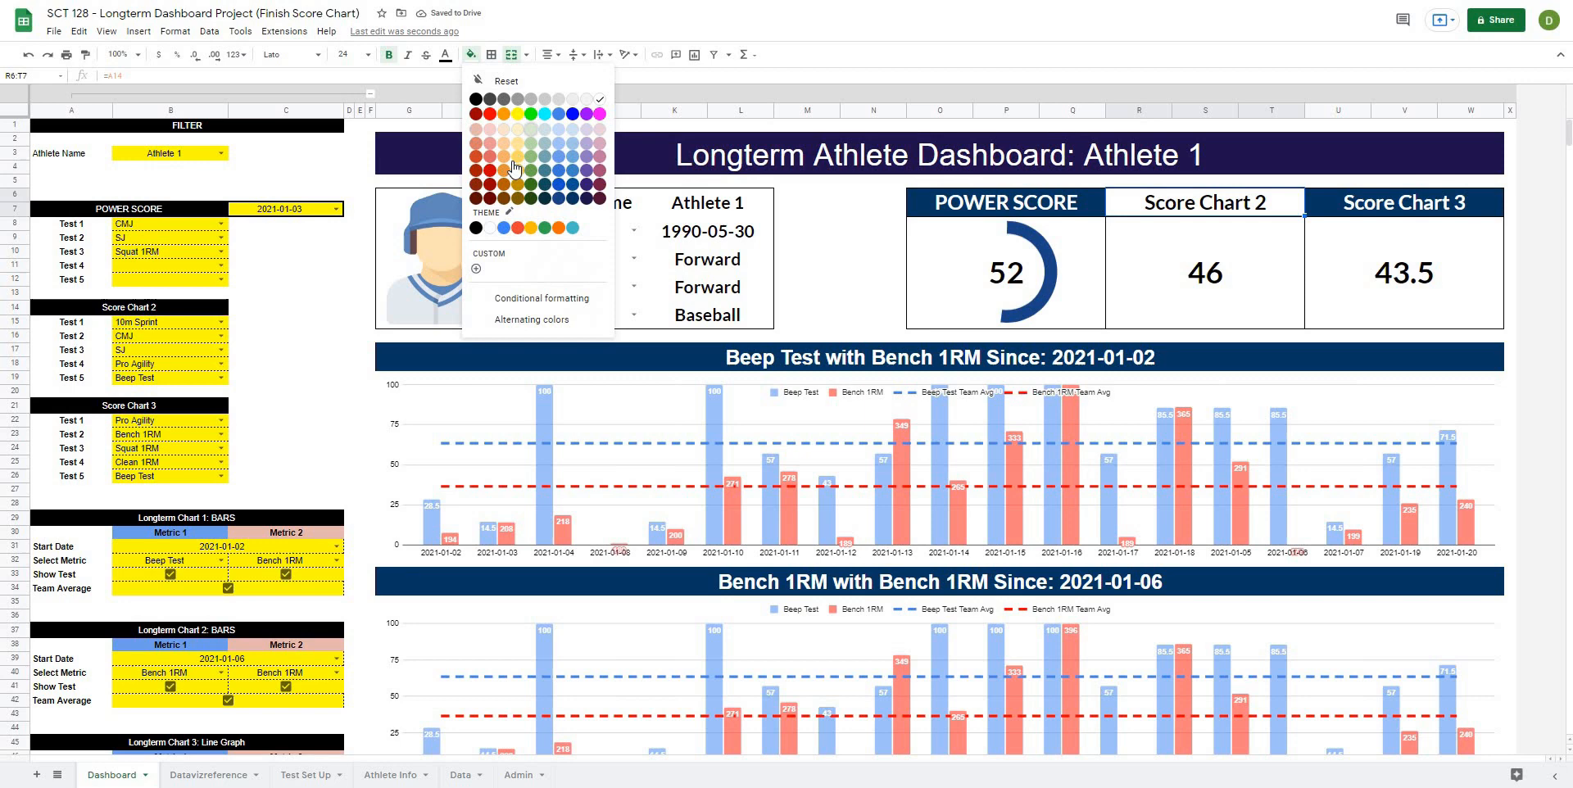
click(489, 114)
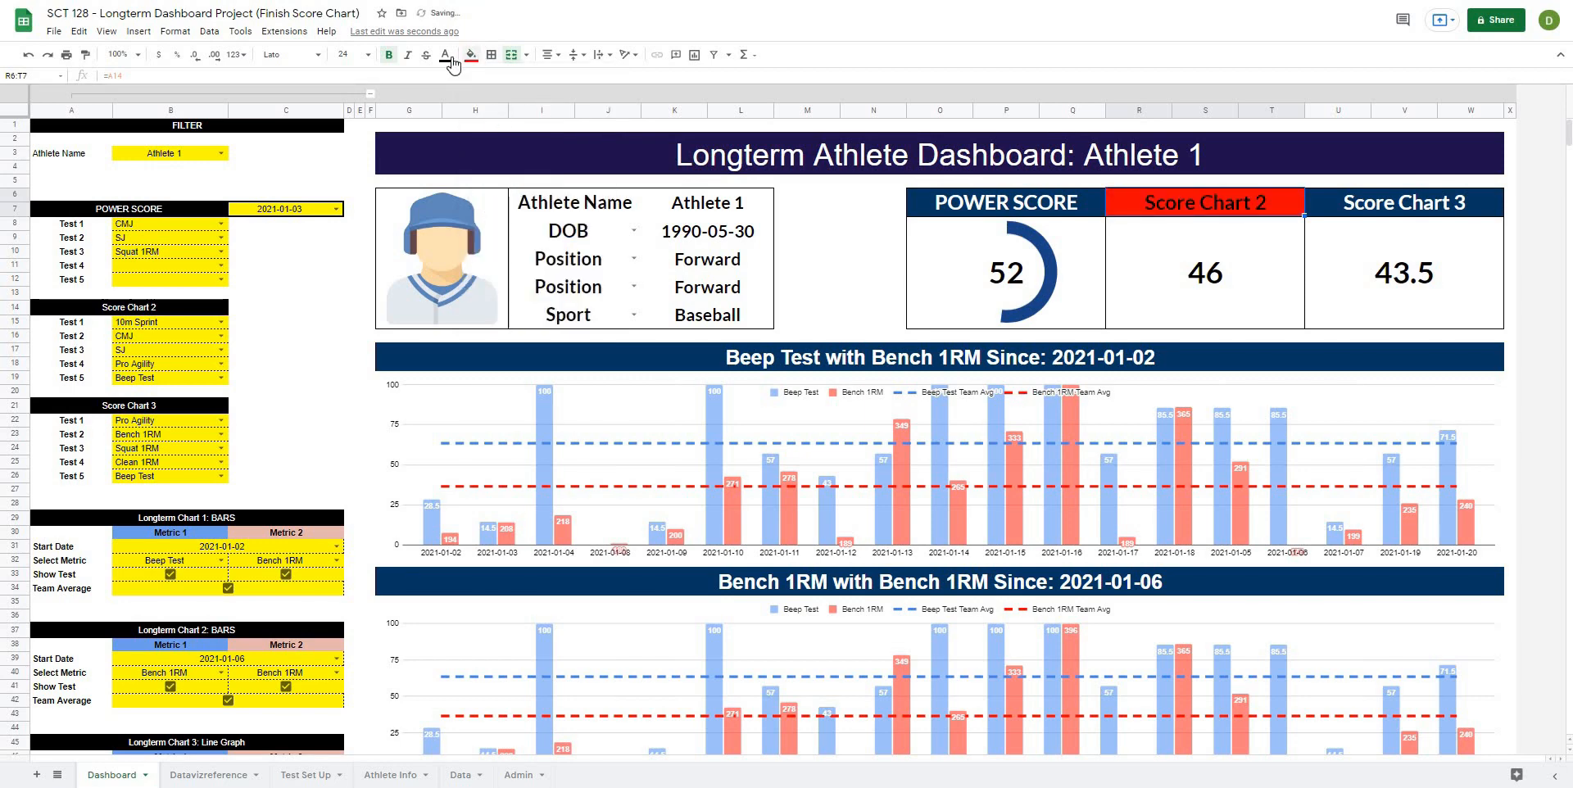
click(445, 55)
click(575, 105)
click(868, 225)
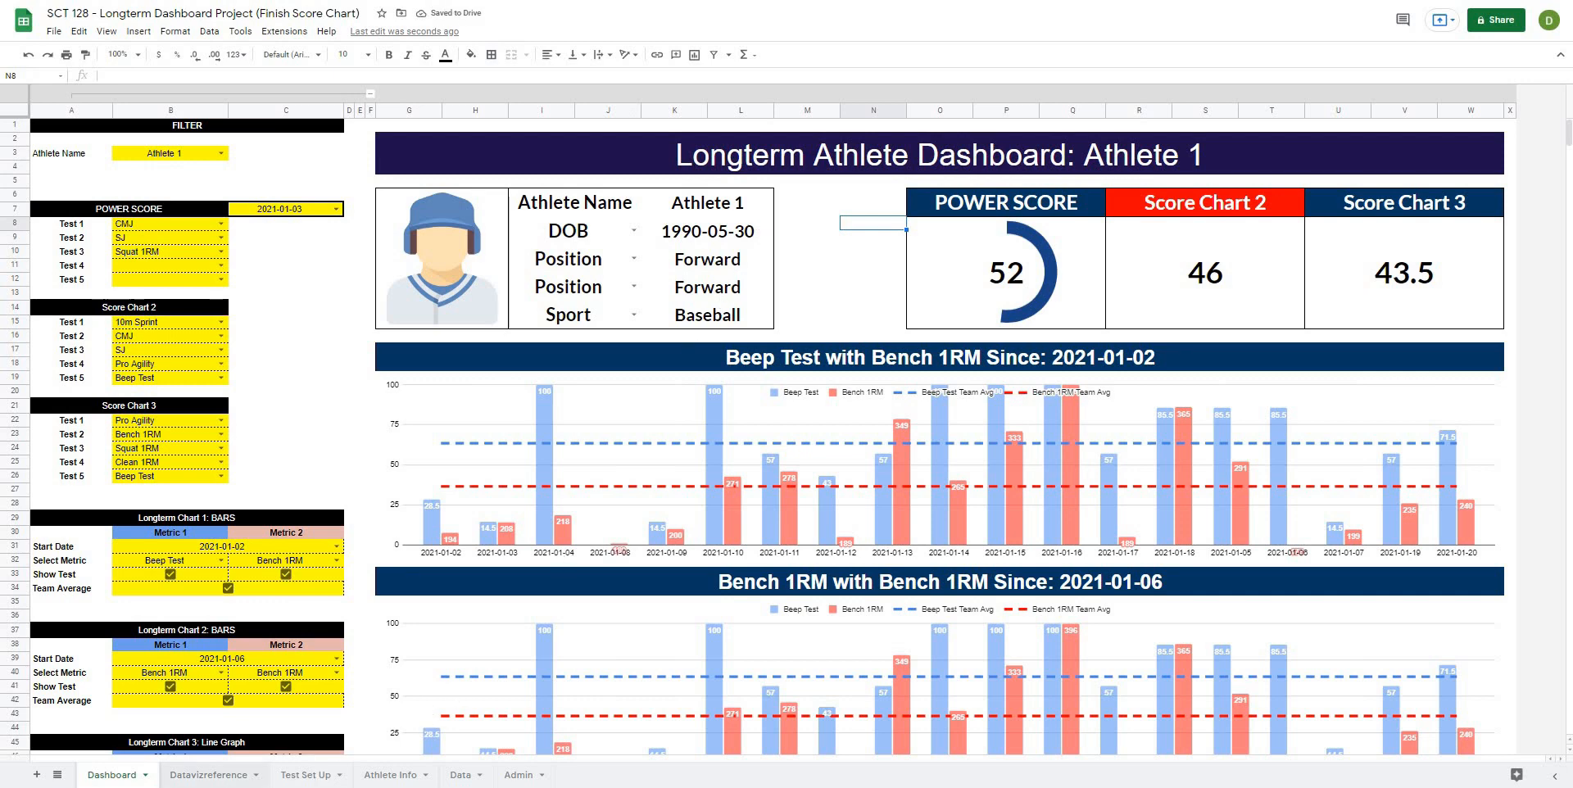
Set the data range of the doughnut chart on the Datavizreference sheet to the Score Chart 2 totals in AJ11:AJ14.
click(209, 775)
click(1319, 510)
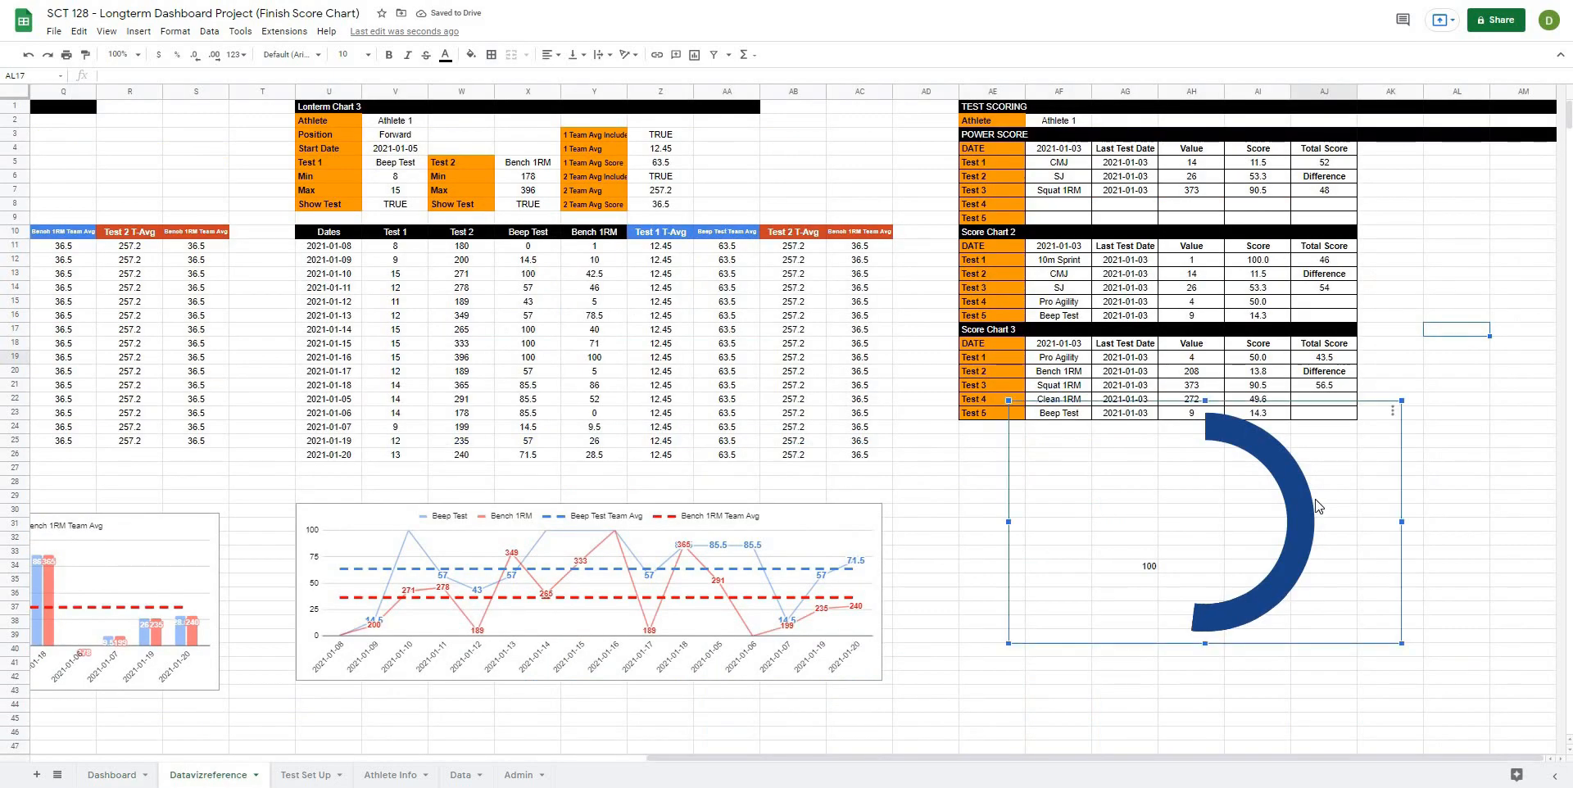
mouse_move(1298, 524)
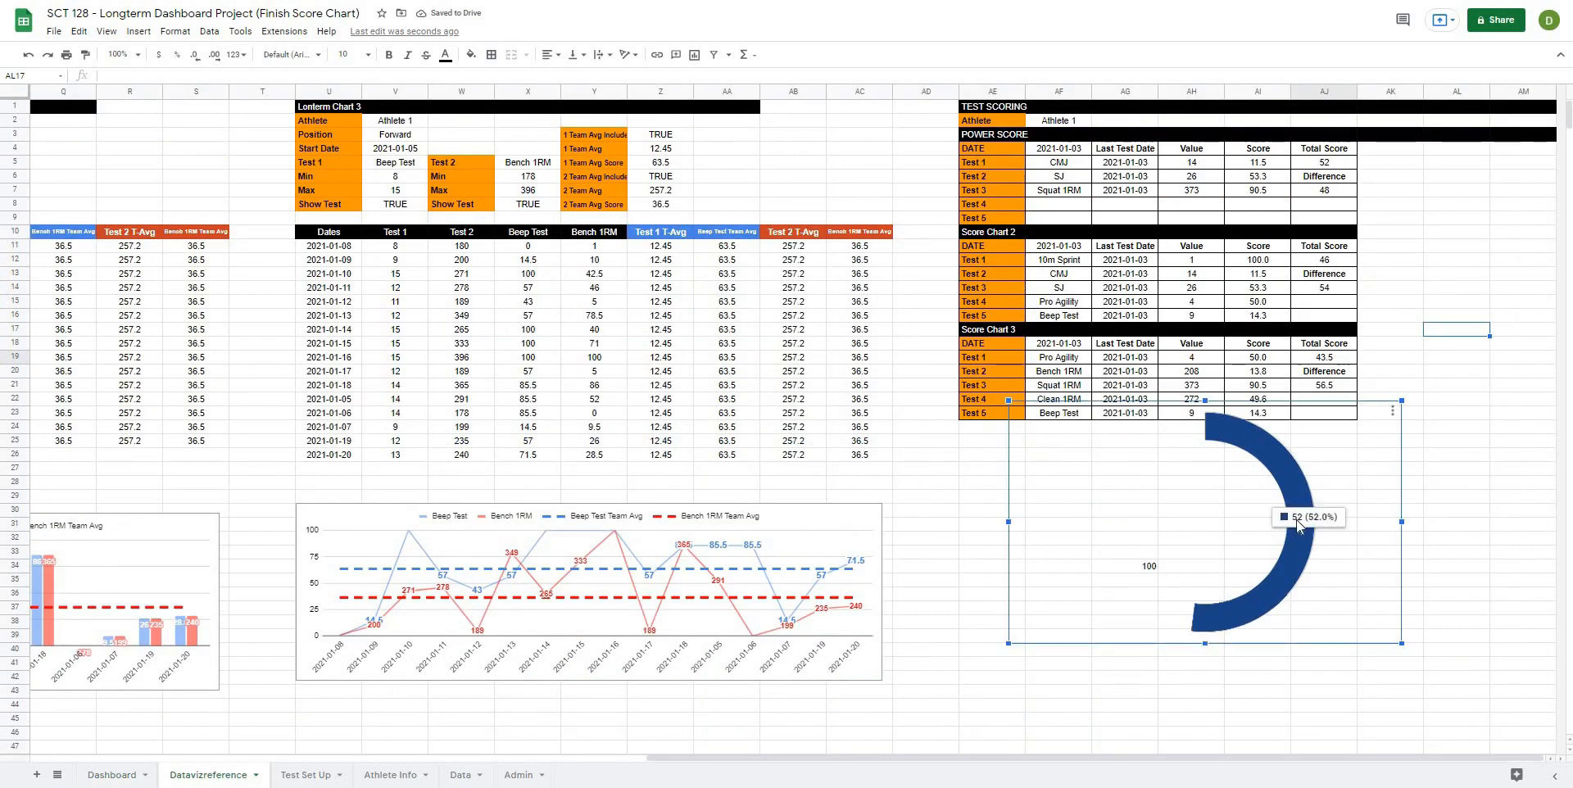
double_click(1293, 561)
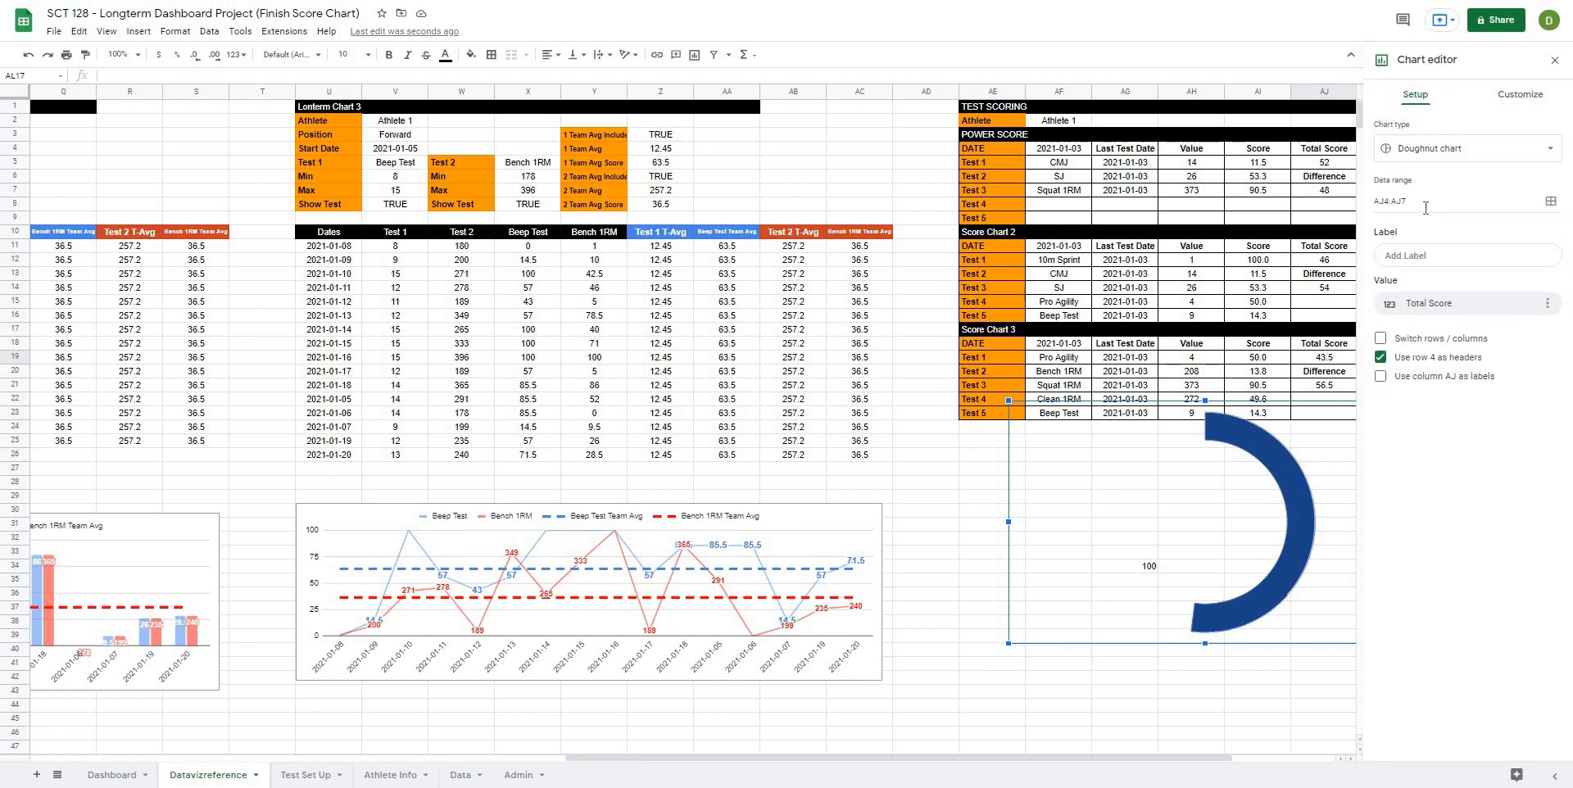
click(1551, 200)
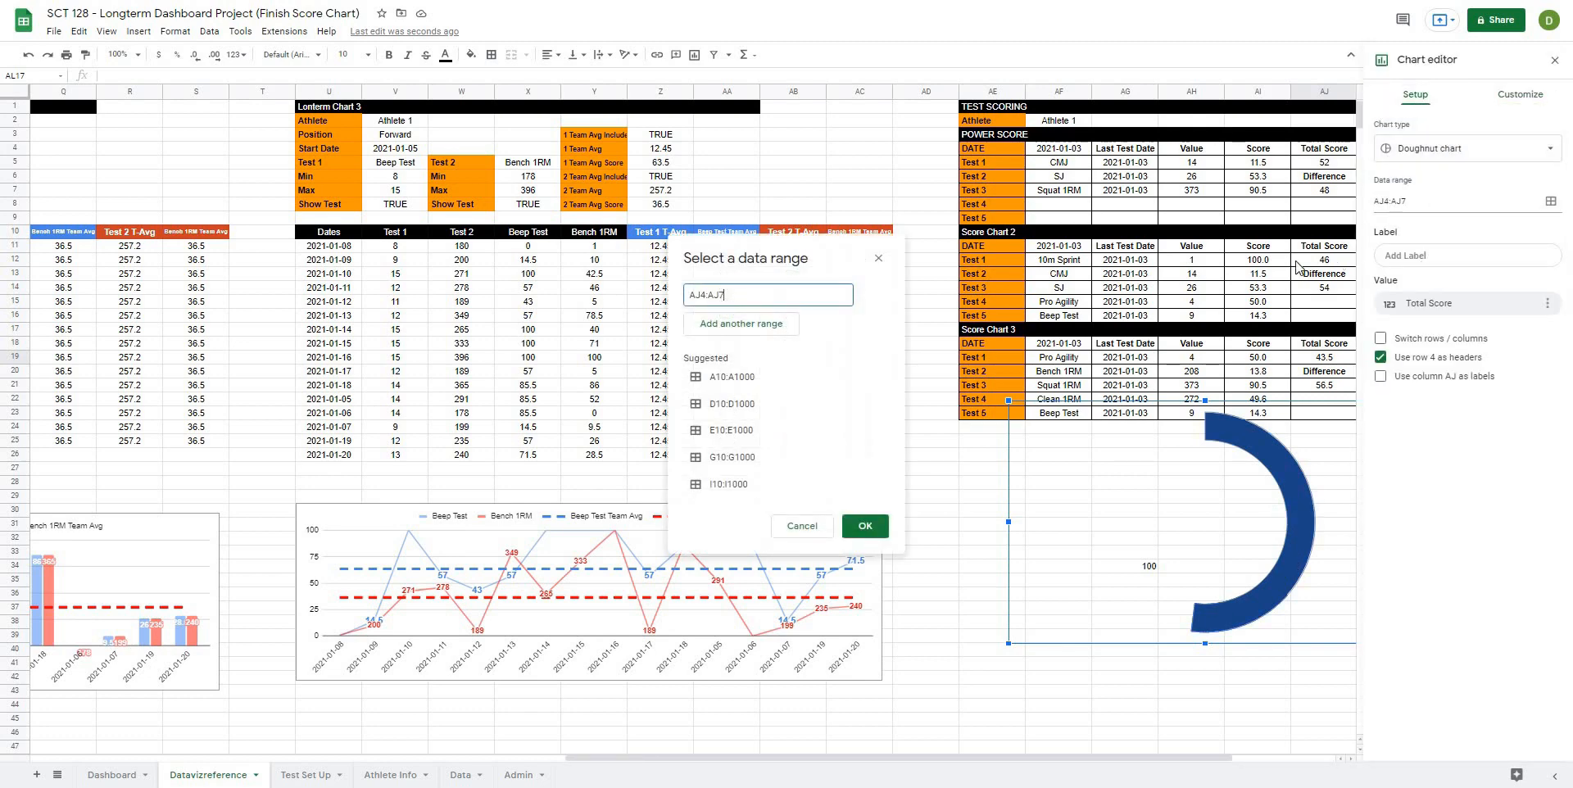
drag(766, 299, 658, 309)
key(BackSpace)
drag(1322, 246, 1322, 288)
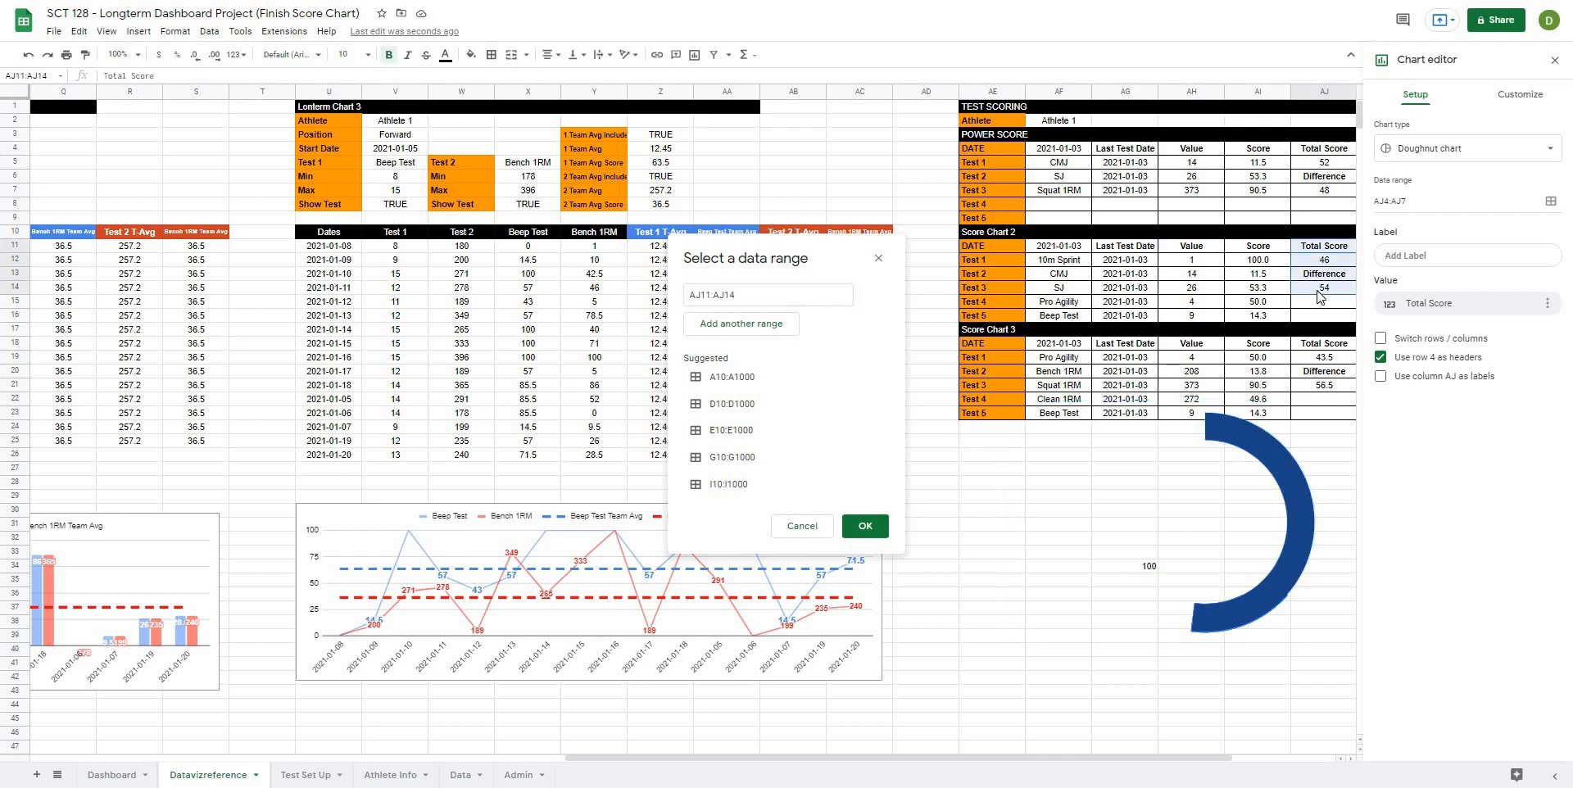
click(864, 526)
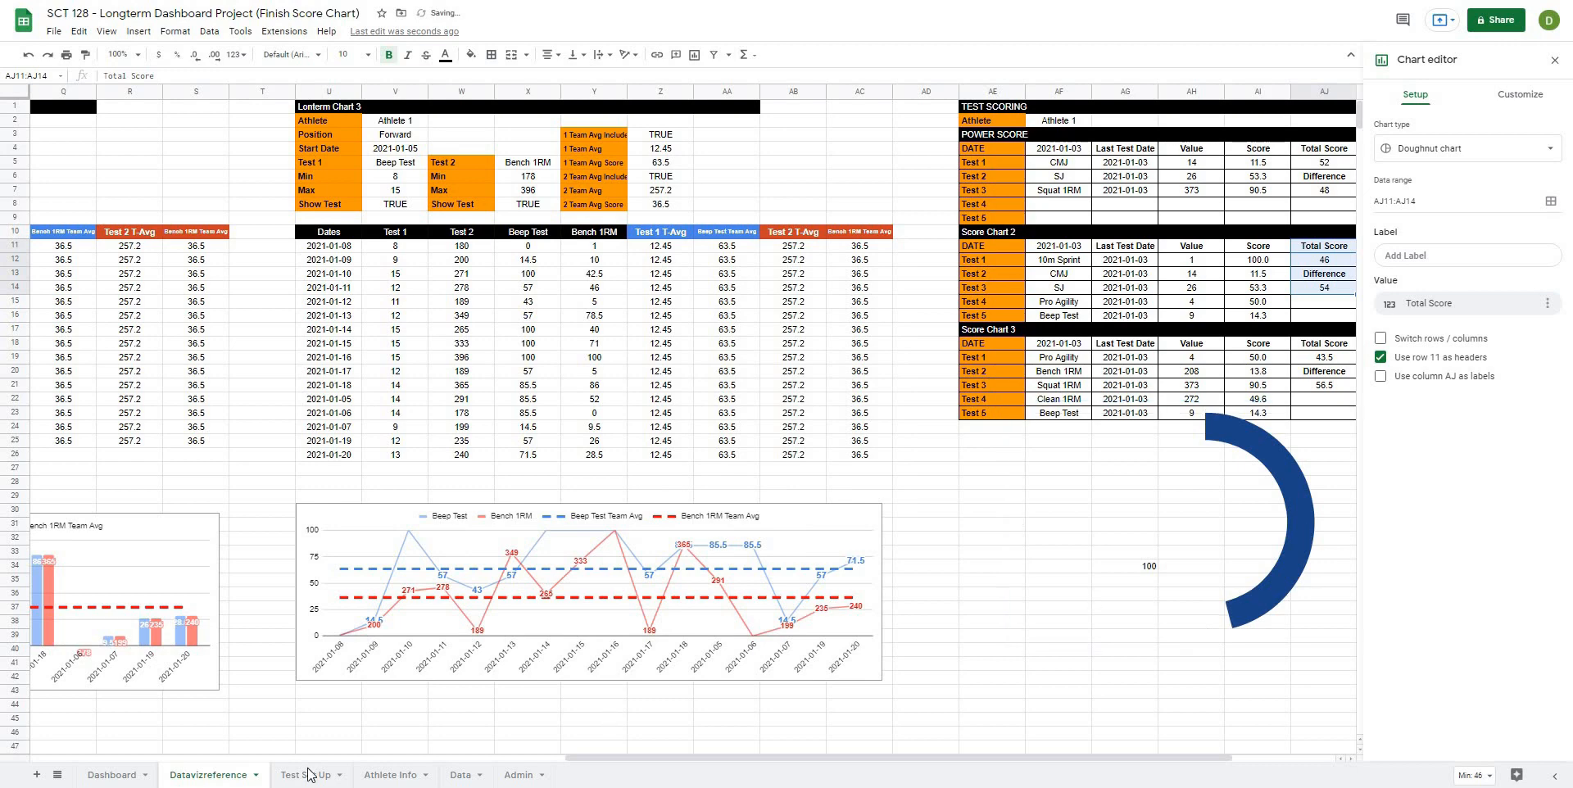
Paste a copy of the doughnut chart into the Dashboard sheet and resize it to fit the Score Chart 2 box.
click(115, 775)
key(ctrl+v)
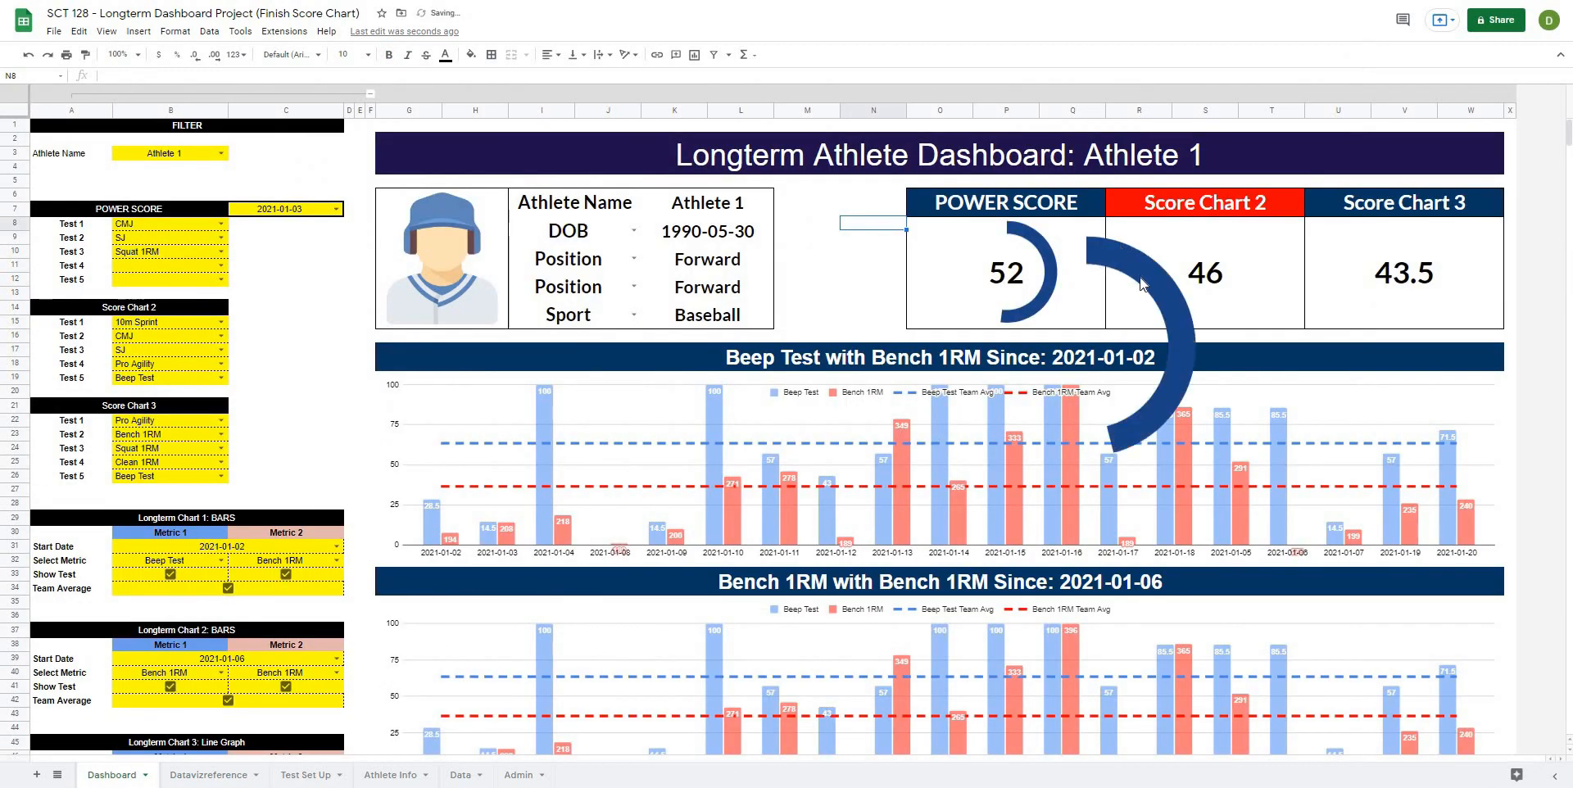
drag(1284, 224, 1081, 352)
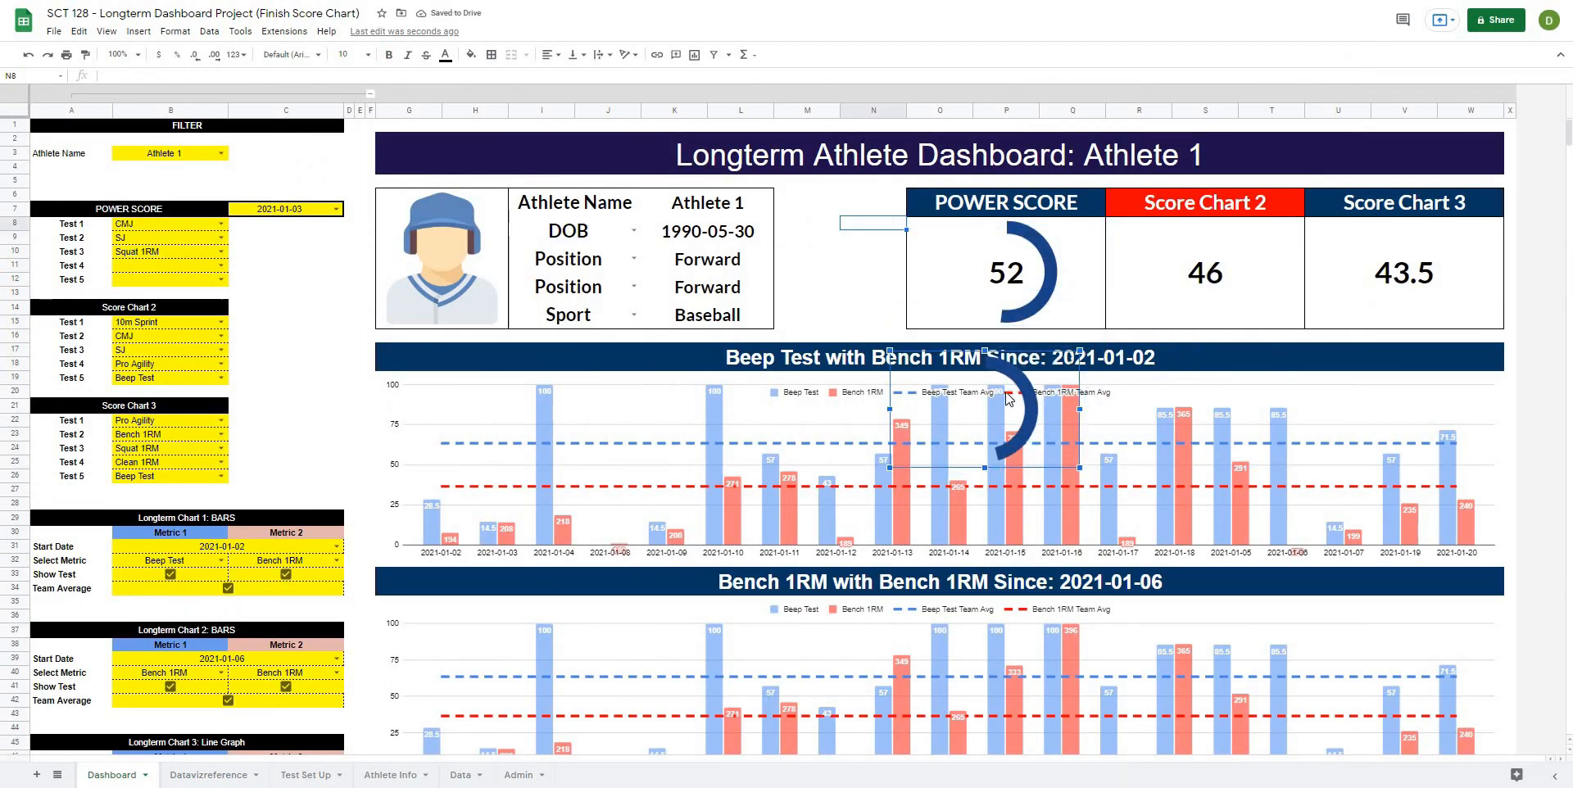
drag(984, 373, 1204, 242)
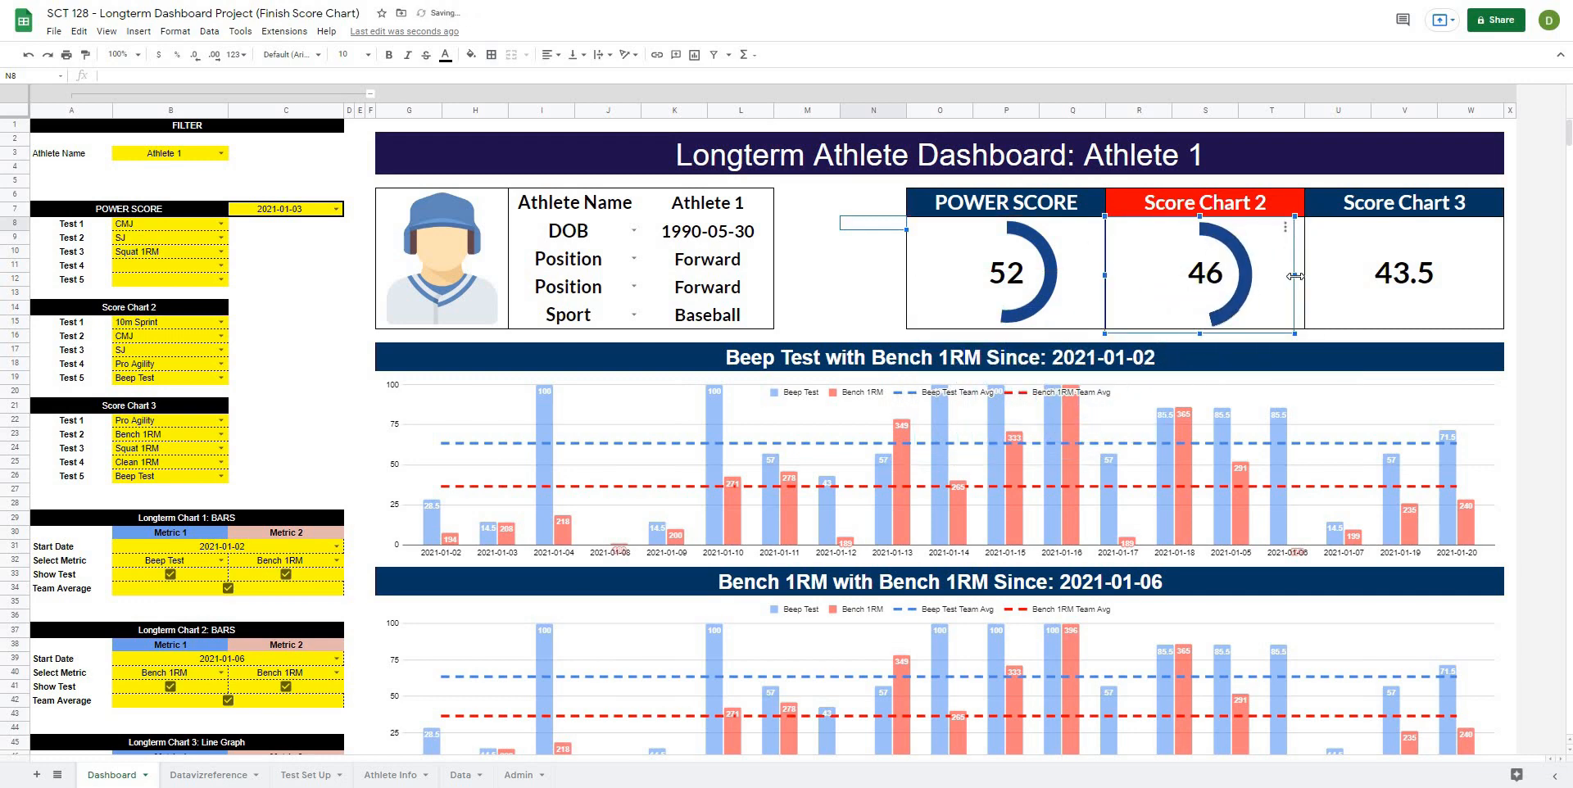
drag(1294, 276, 1304, 276)
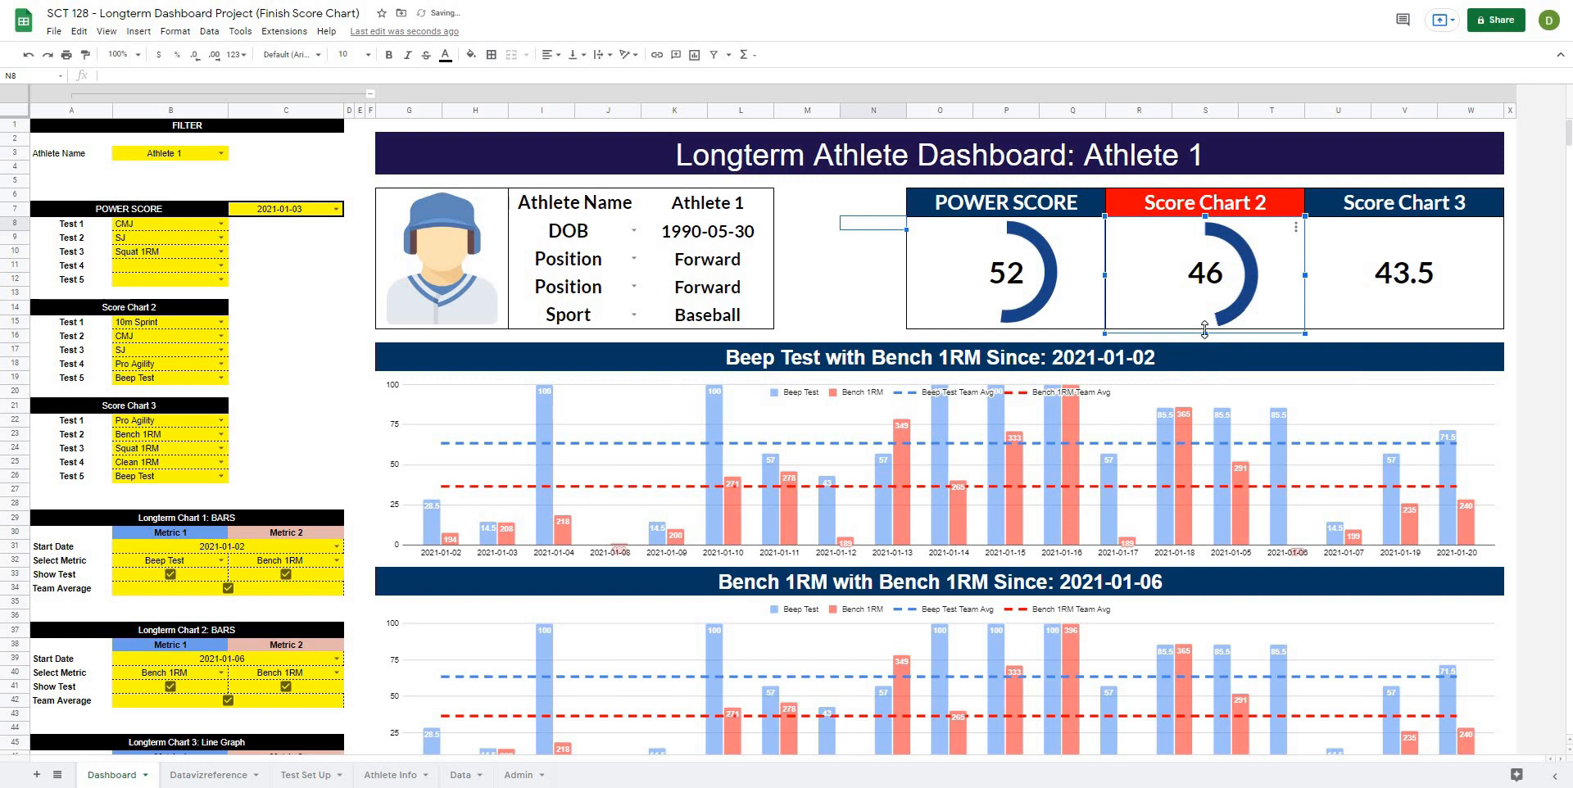
drag(1204, 330, 1205, 326)
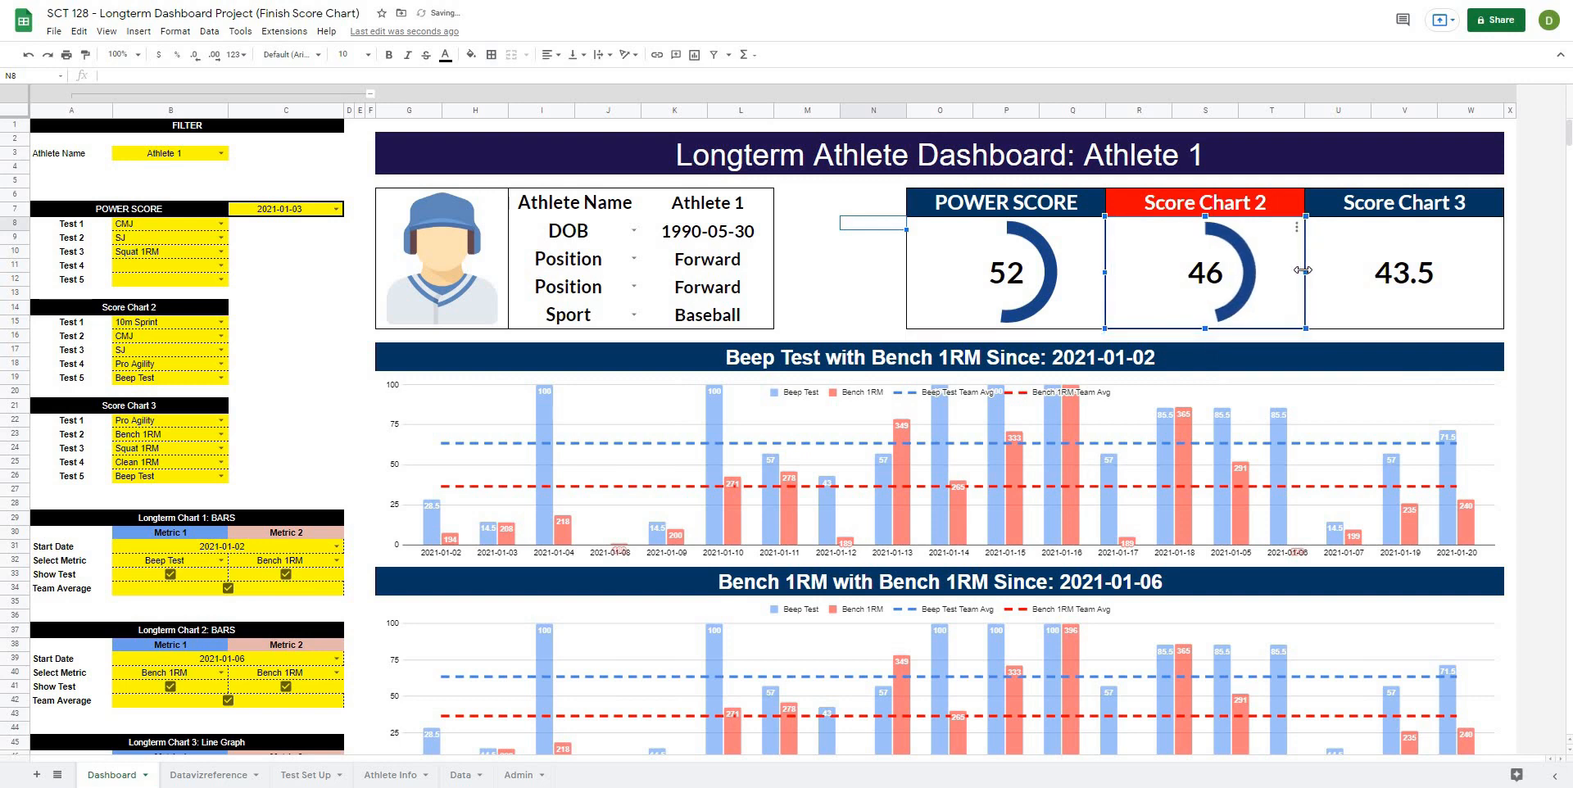
Color Slice 1 of the Score Chart 2 doughnut red.
double_click(1259, 276)
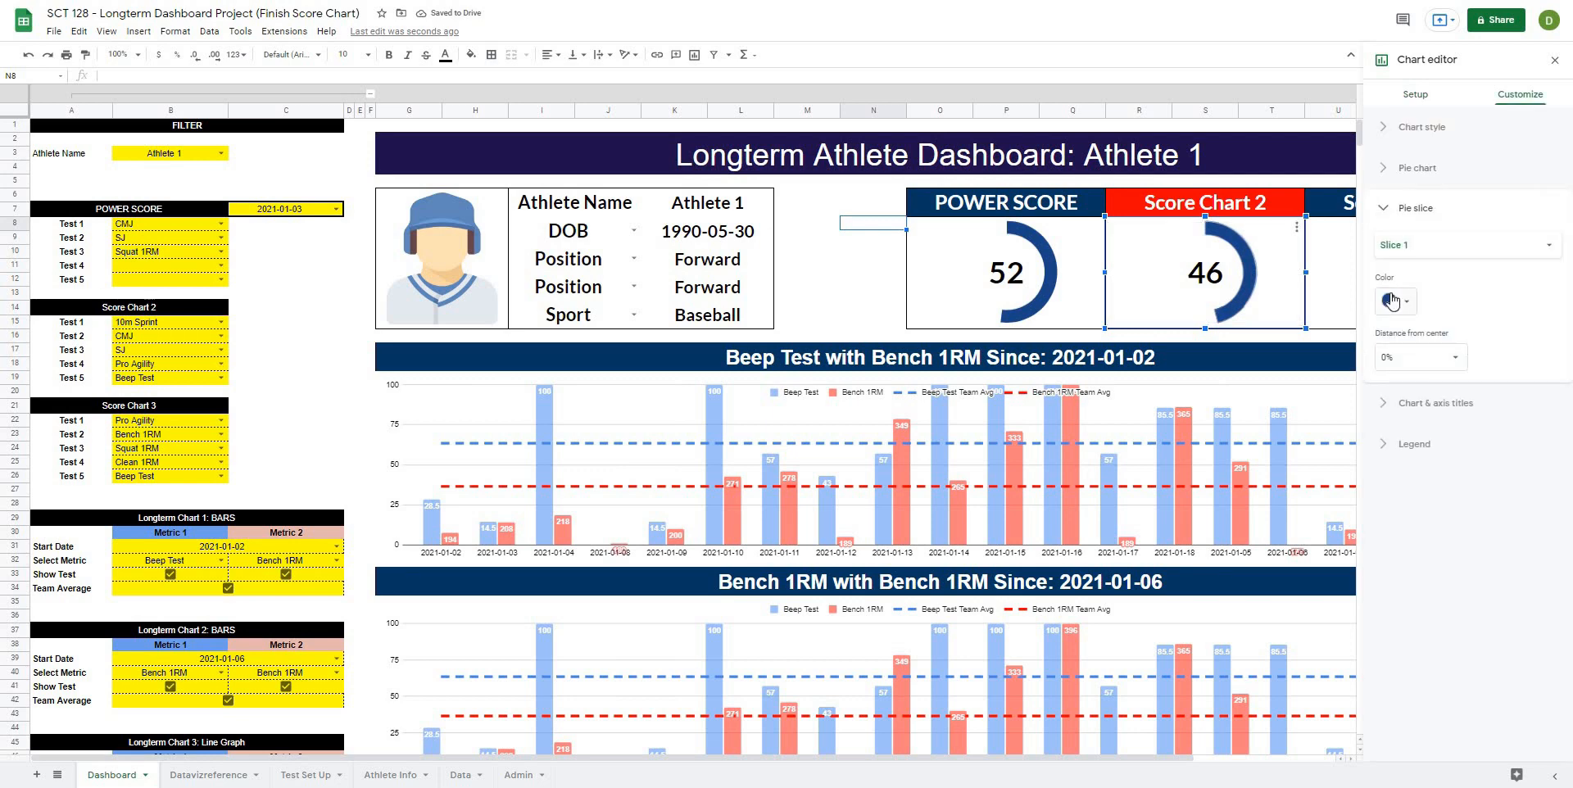
click(1393, 300)
click(1403, 366)
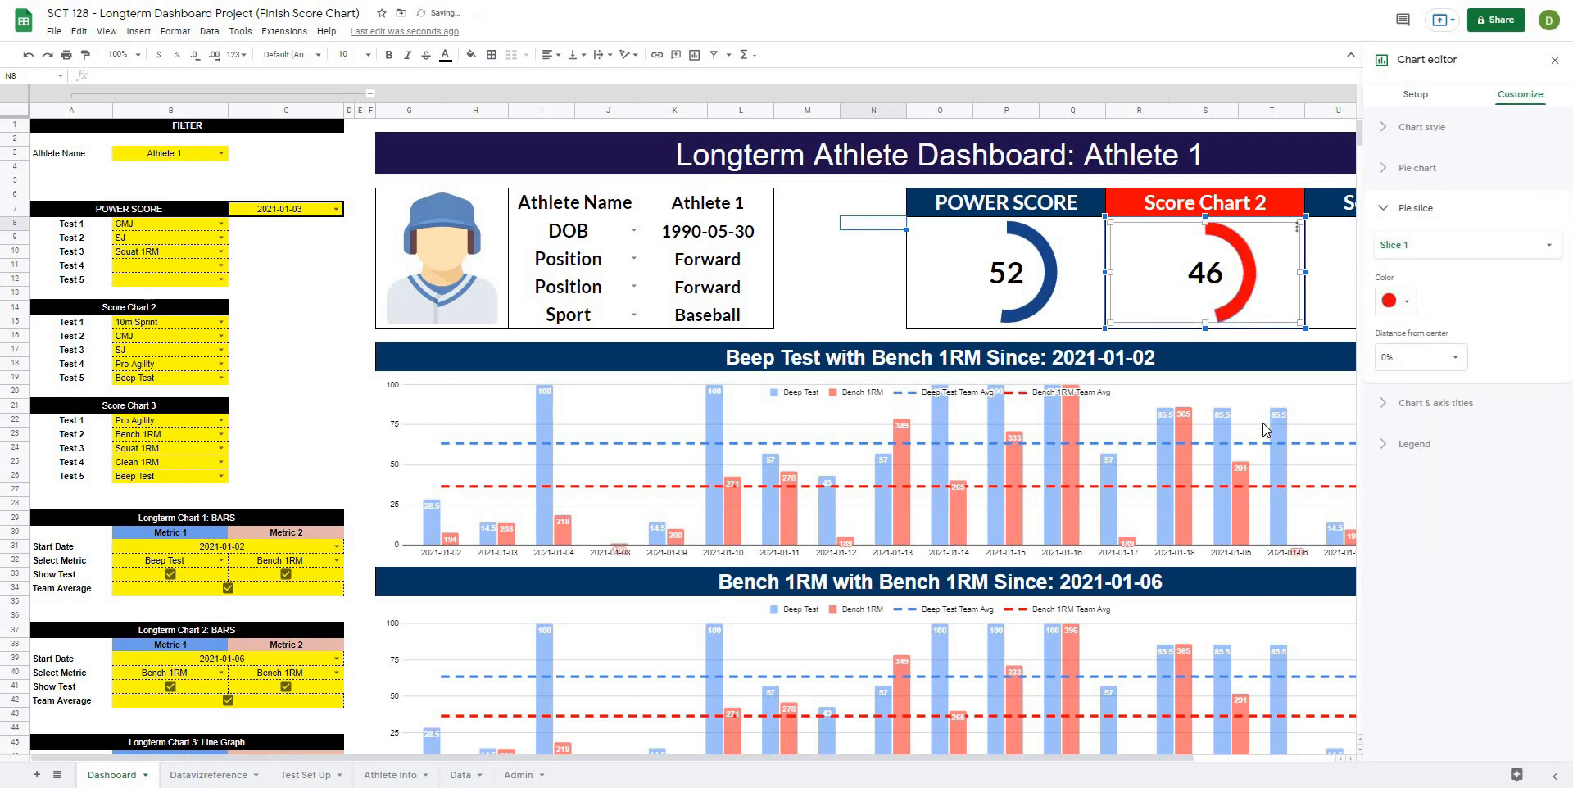
click(1024, 508)
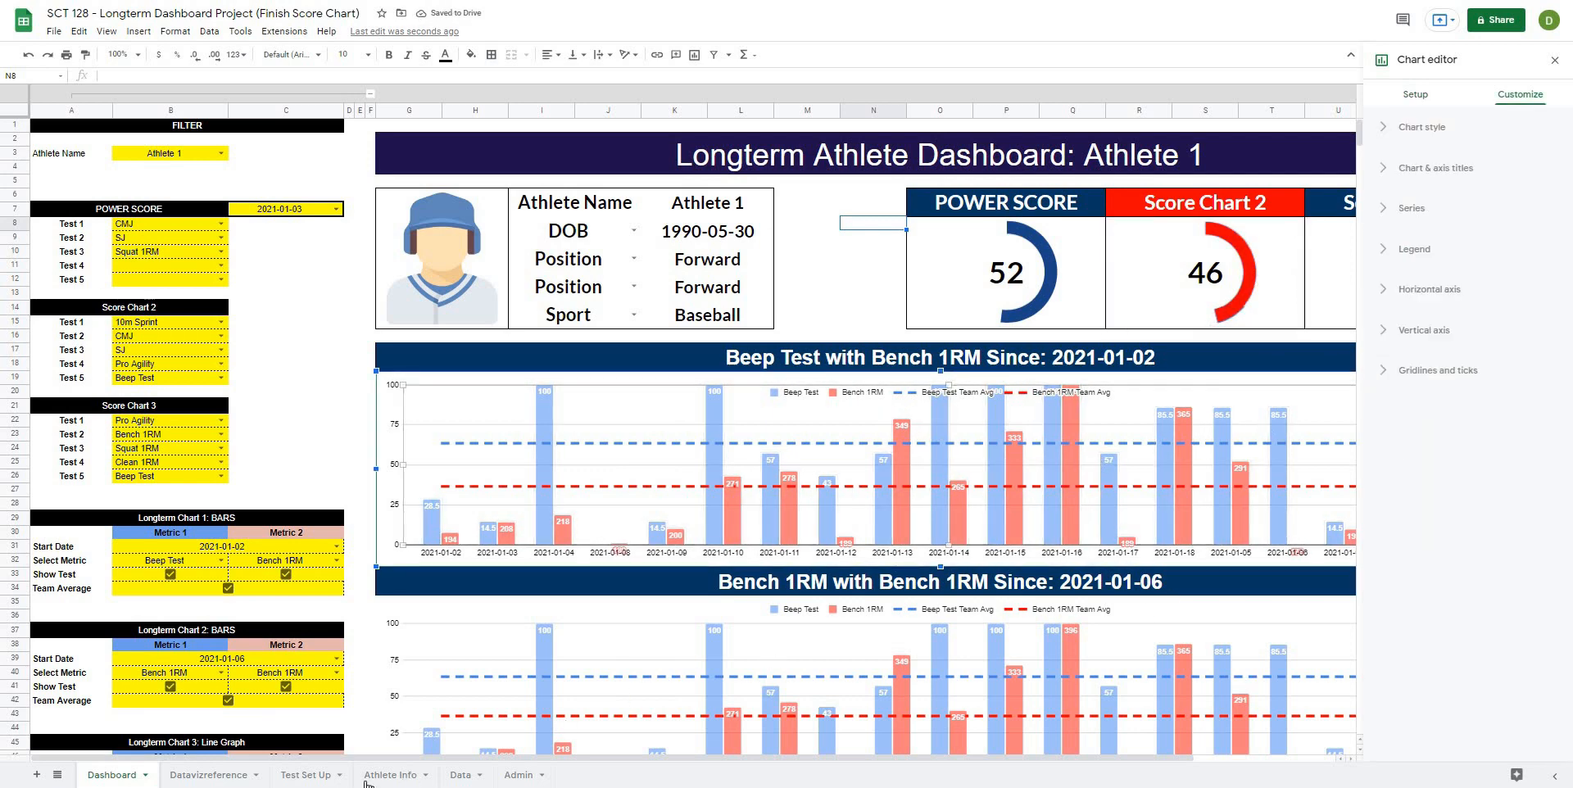
Change the data range of the Datavizreference doughnut chart to the Score Chart 3 totals in AJ18:AJ21.
click(231, 775)
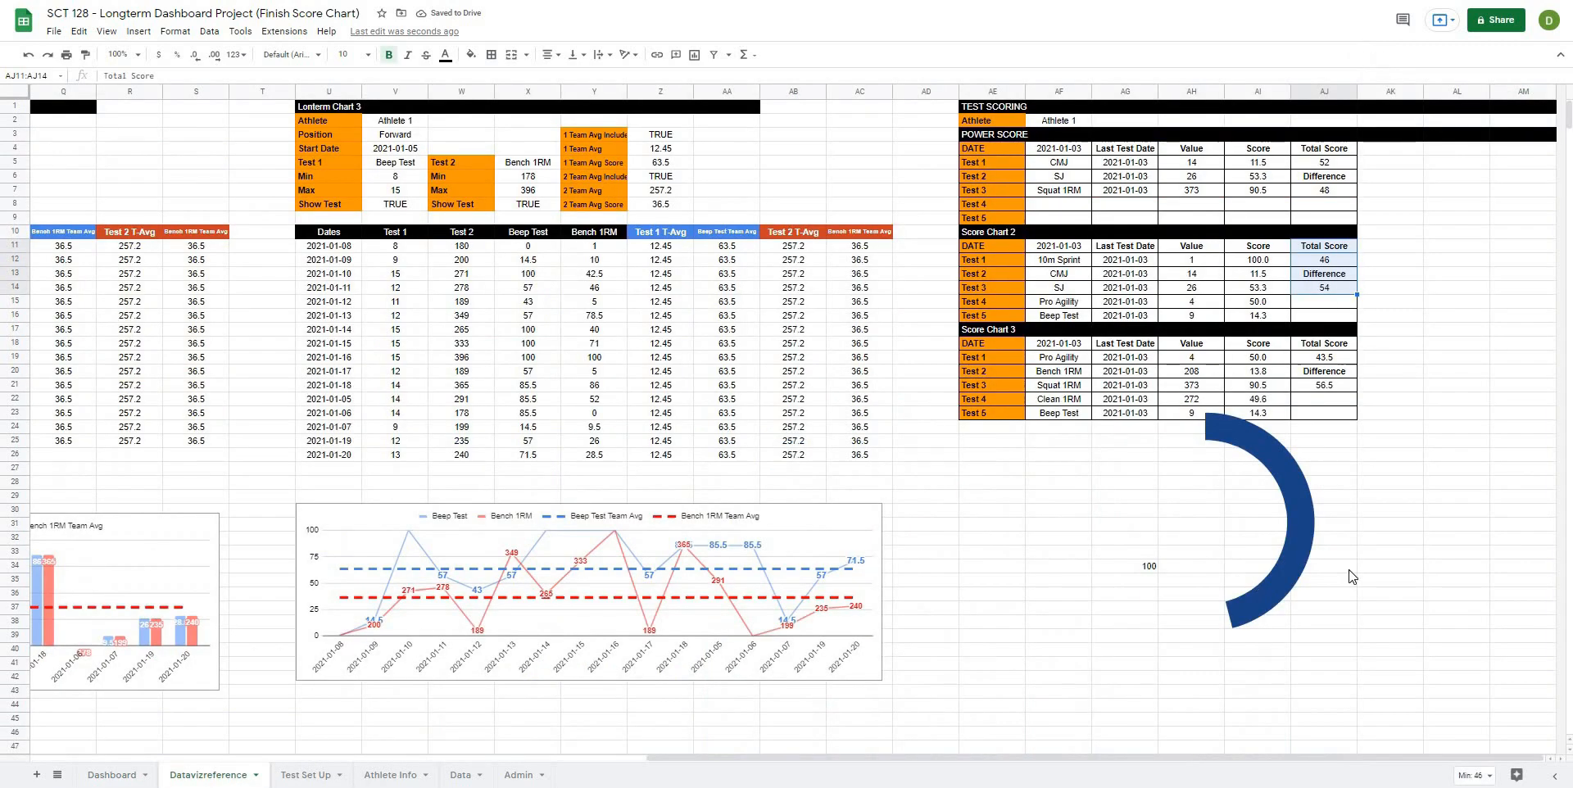
click(1303, 519)
click(1415, 94)
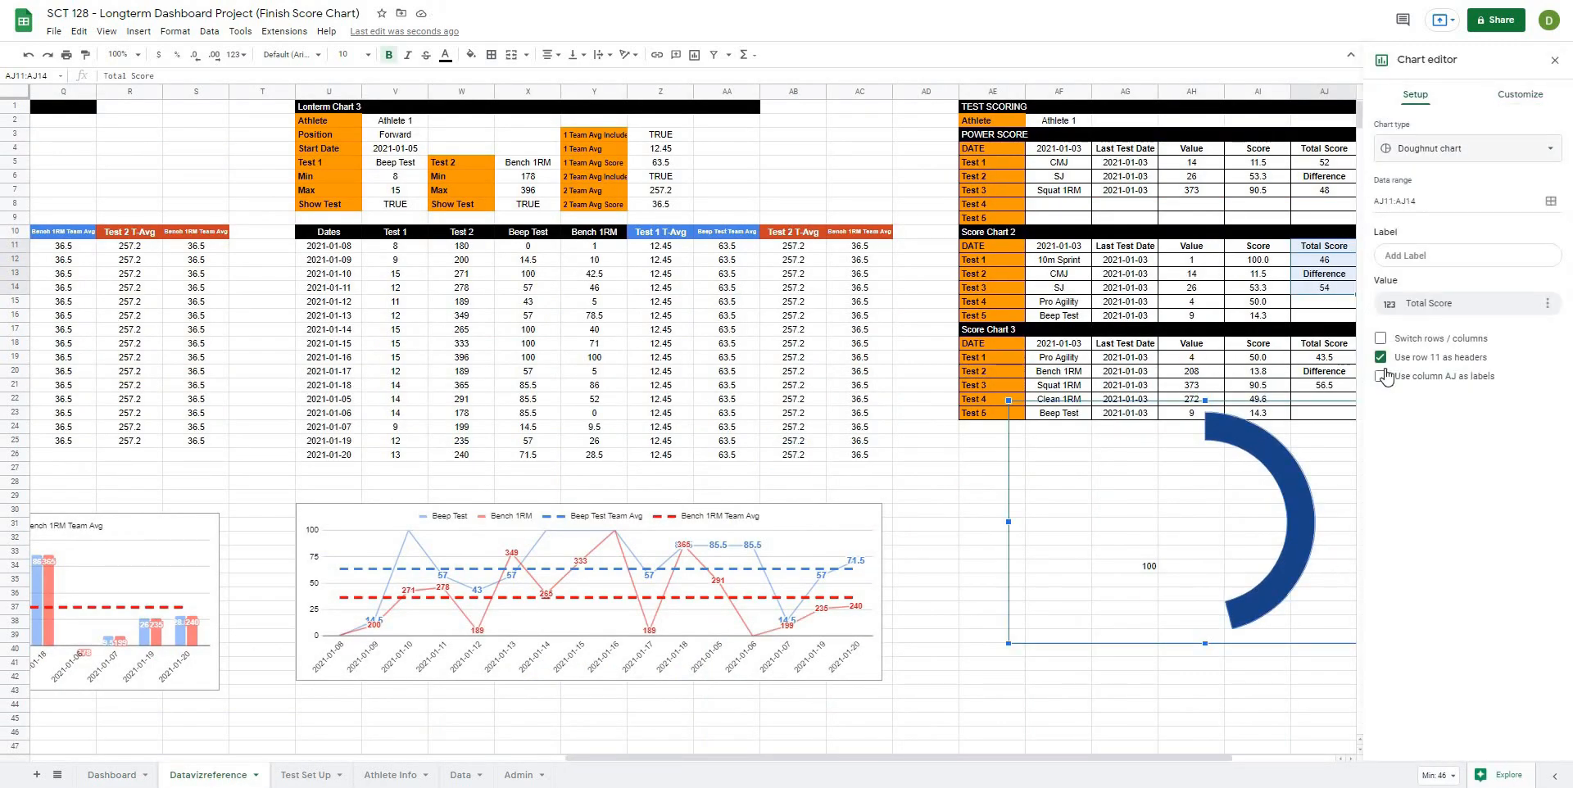
click(1550, 201)
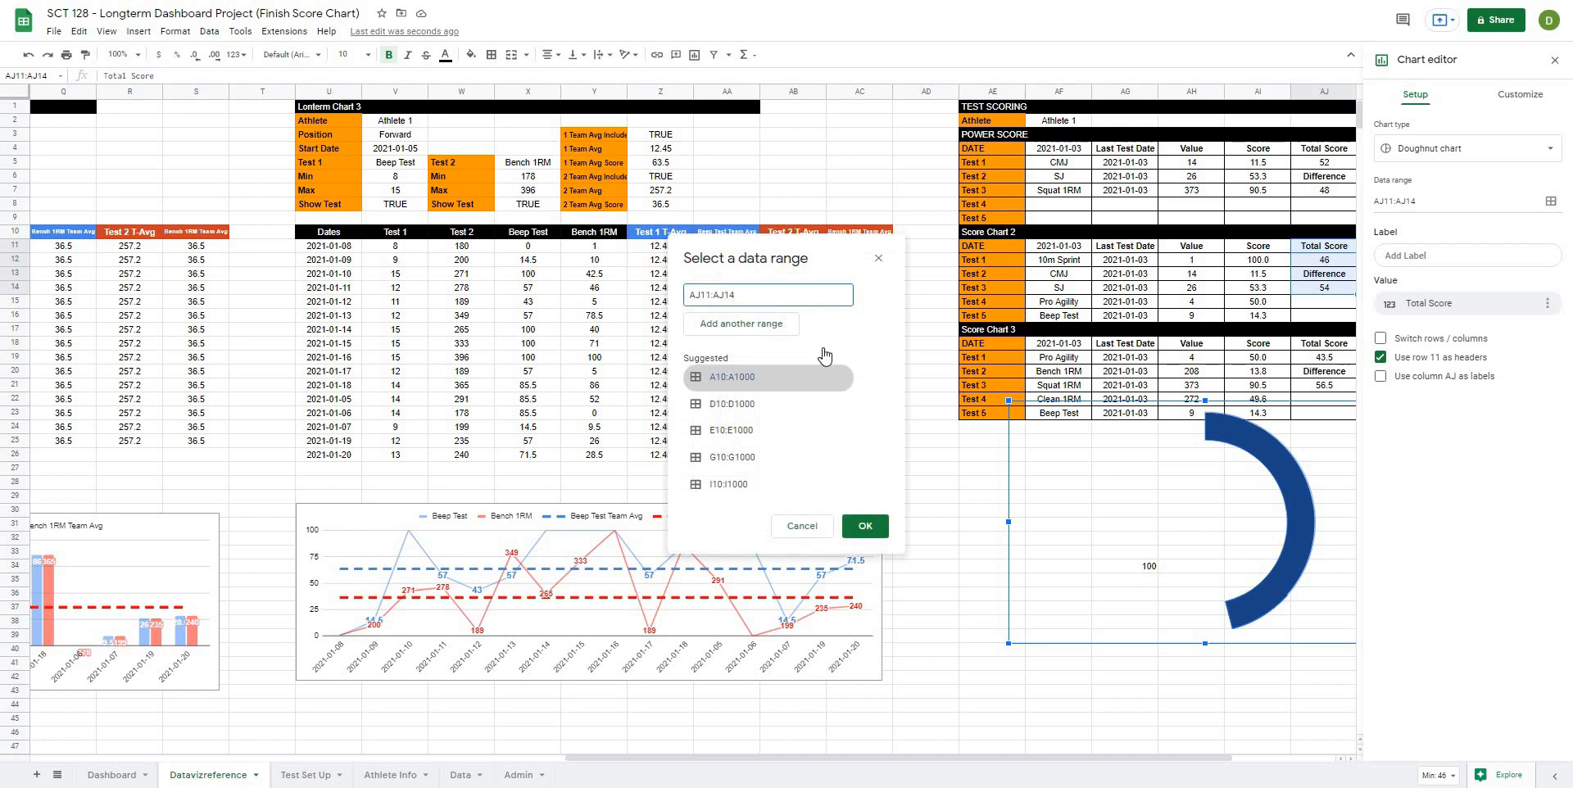
click(816, 292)
key(BackSpace)
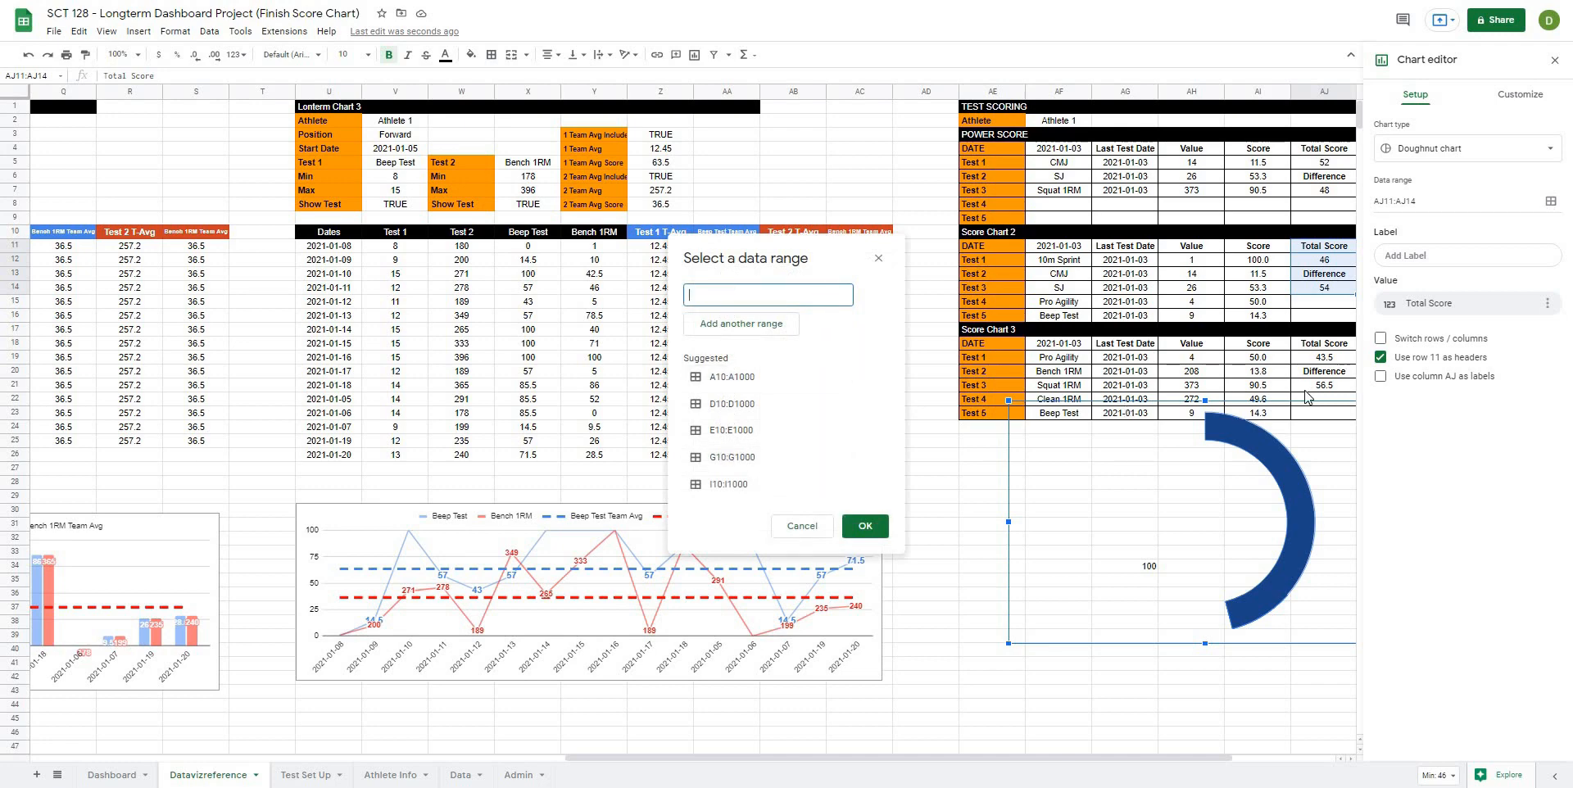
drag(1344, 350, 1344, 396)
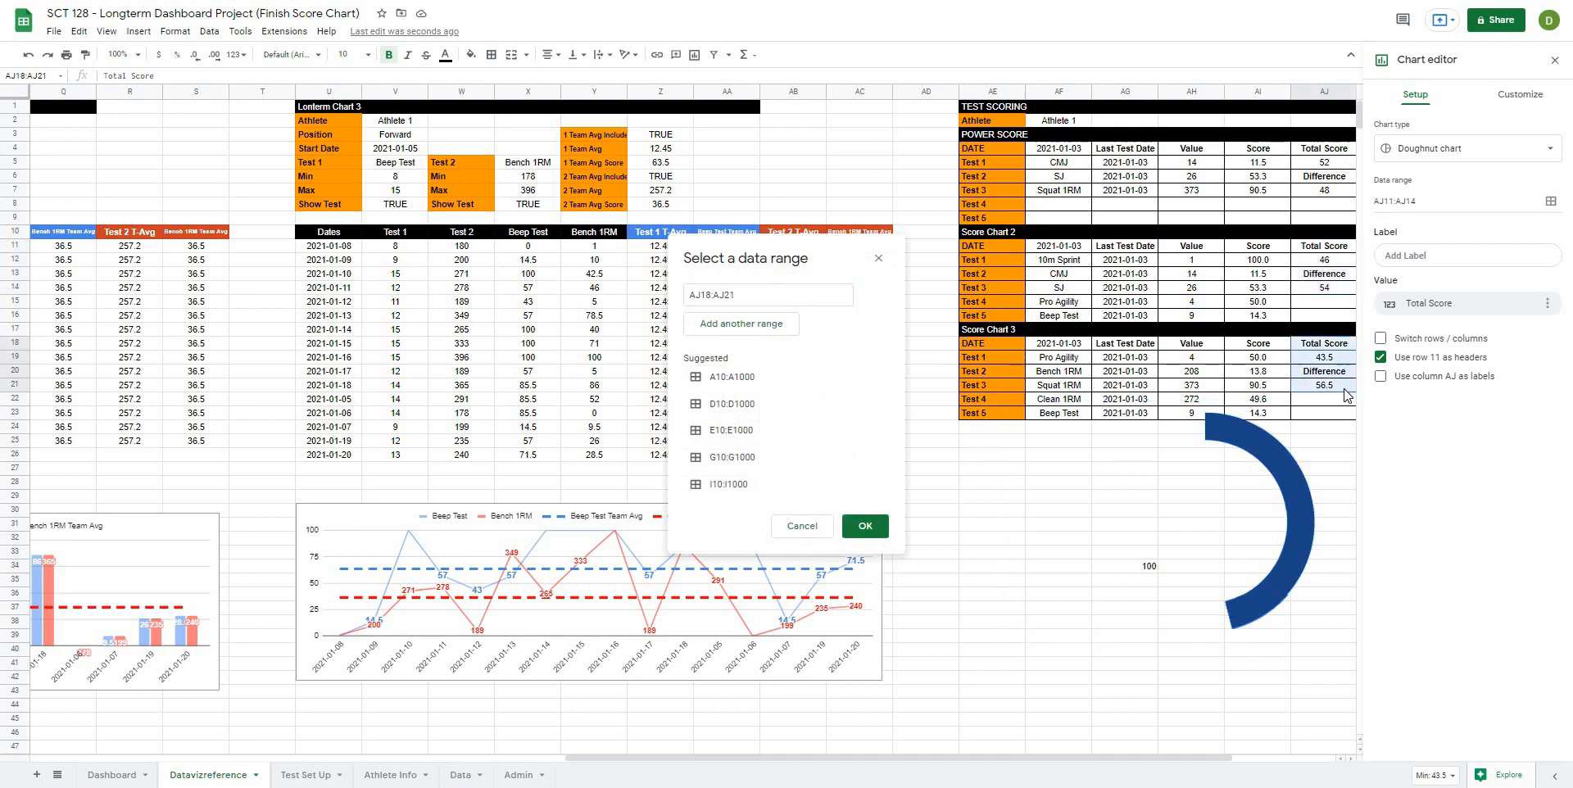
click(878, 528)
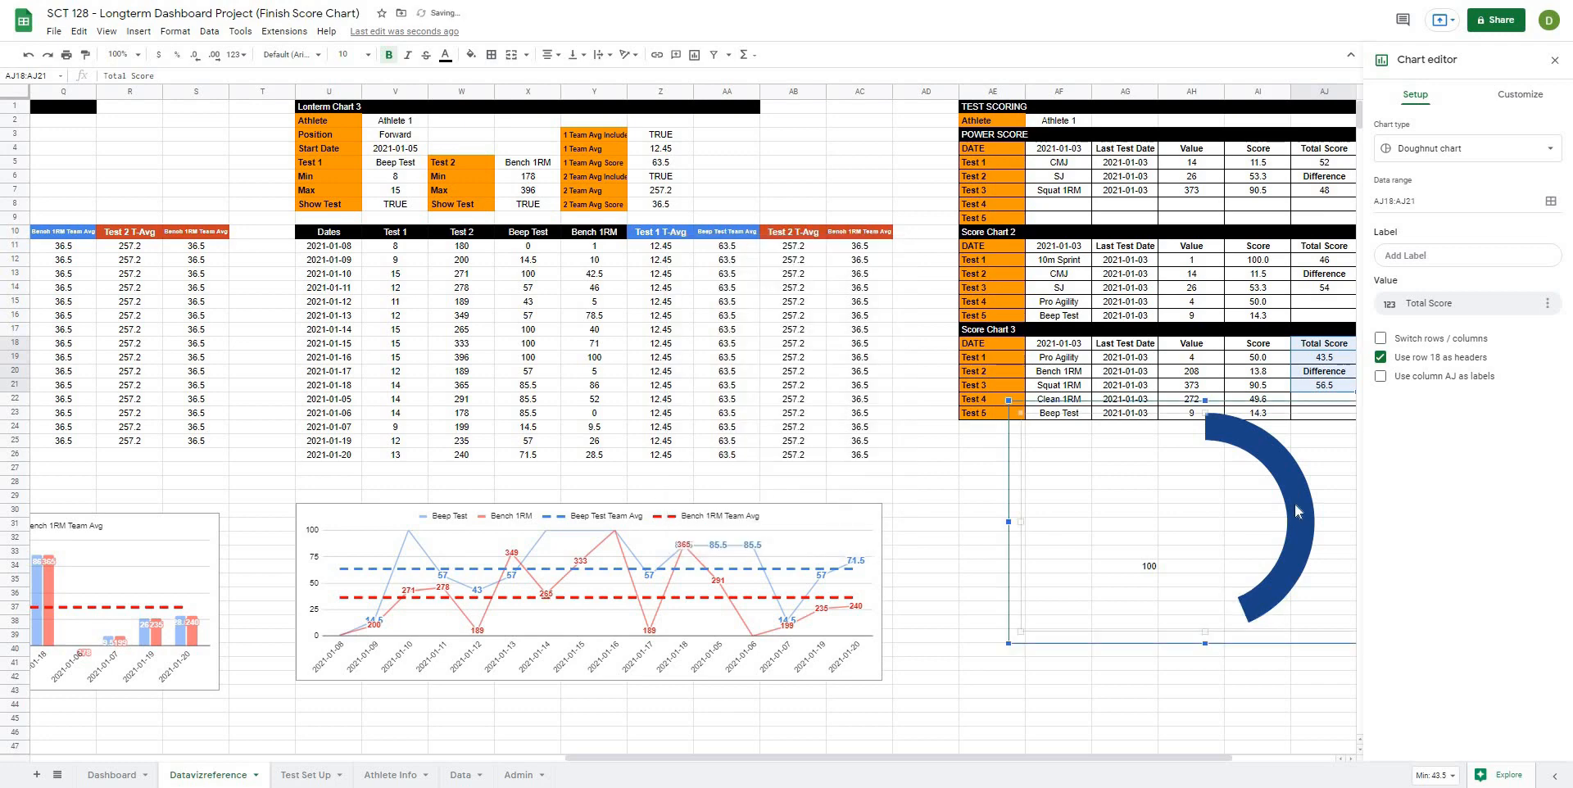
Paste a copy of the doughnut chart into the Dashboard sheet and resize it to fit the Score Chart 3 box.
click(112, 775)
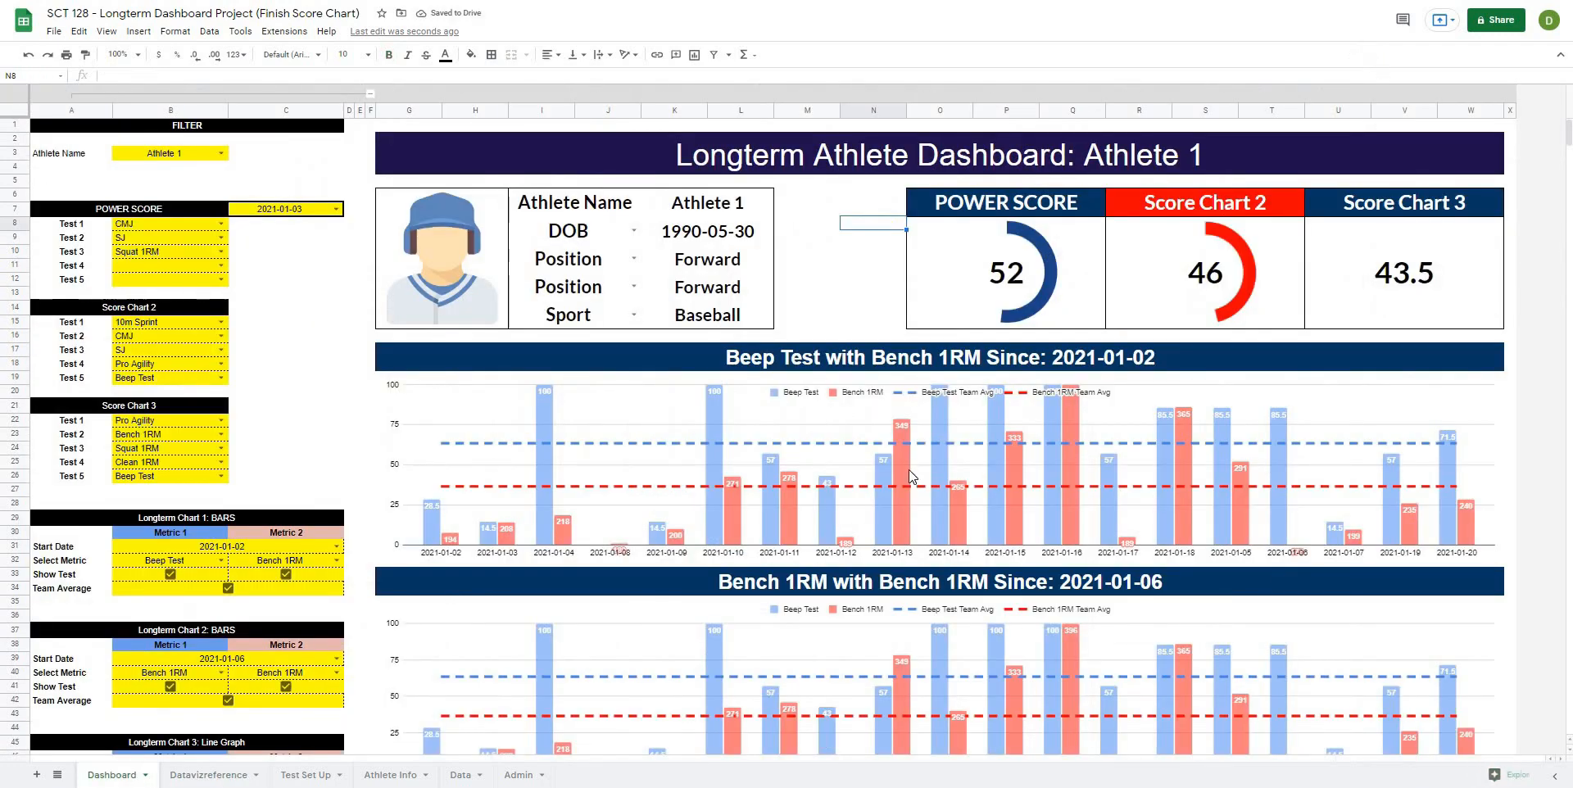
key(ctrl+v)
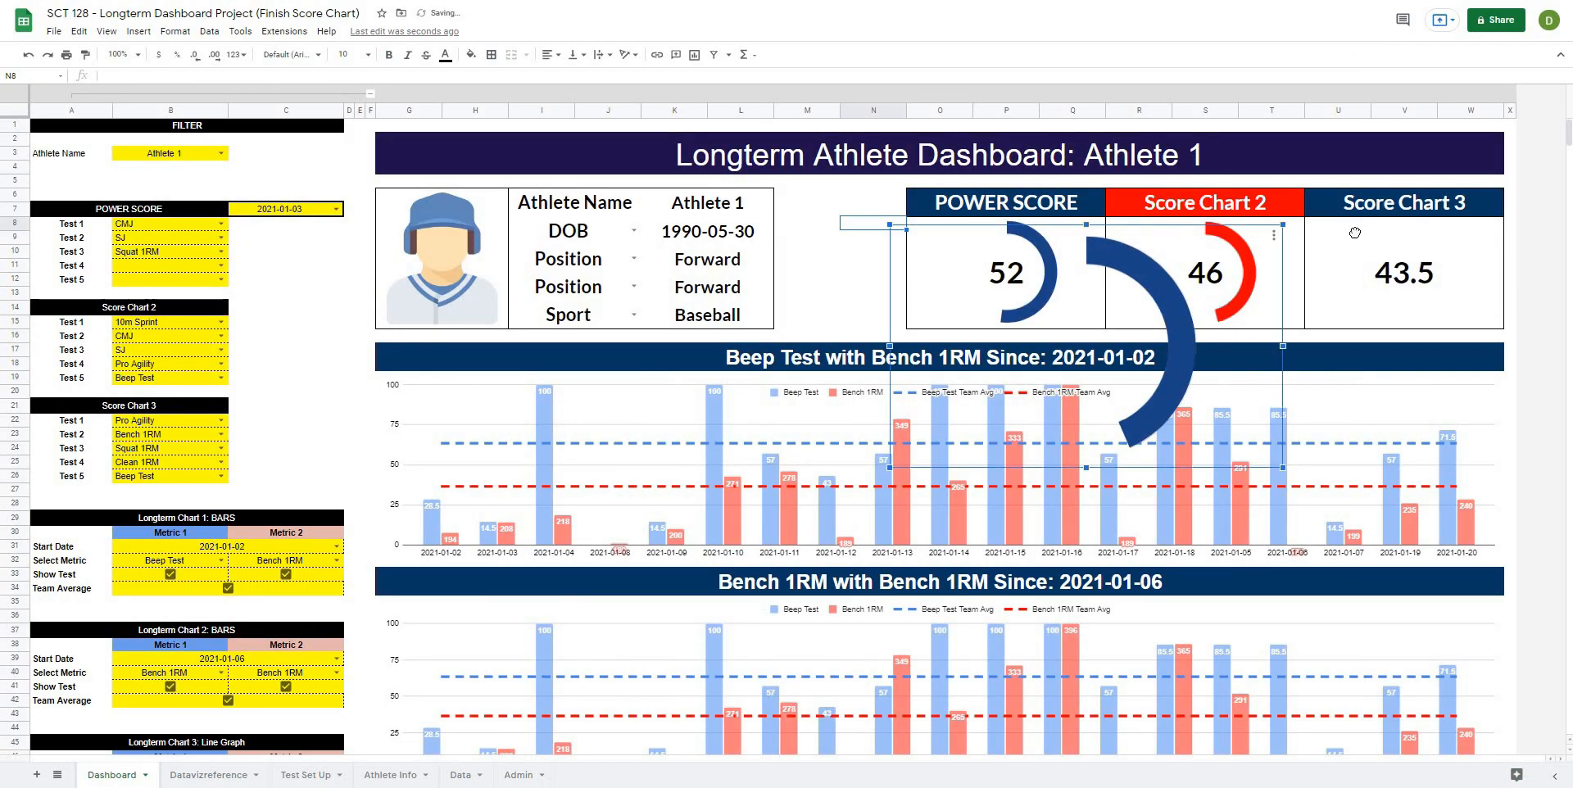
drag(1355, 232, 1396, 225)
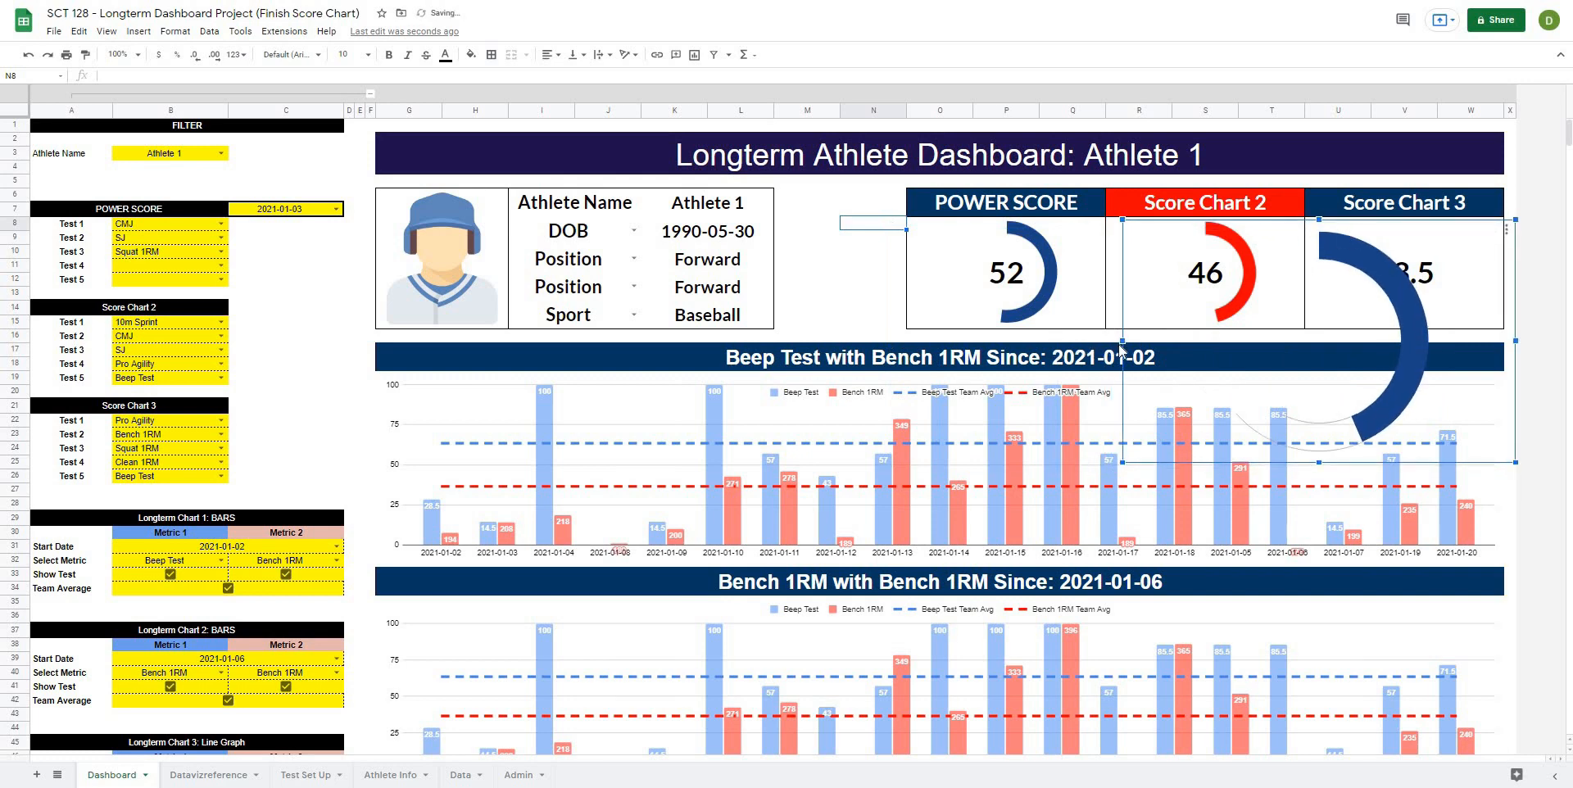
drag(1121, 340, 1306, 339)
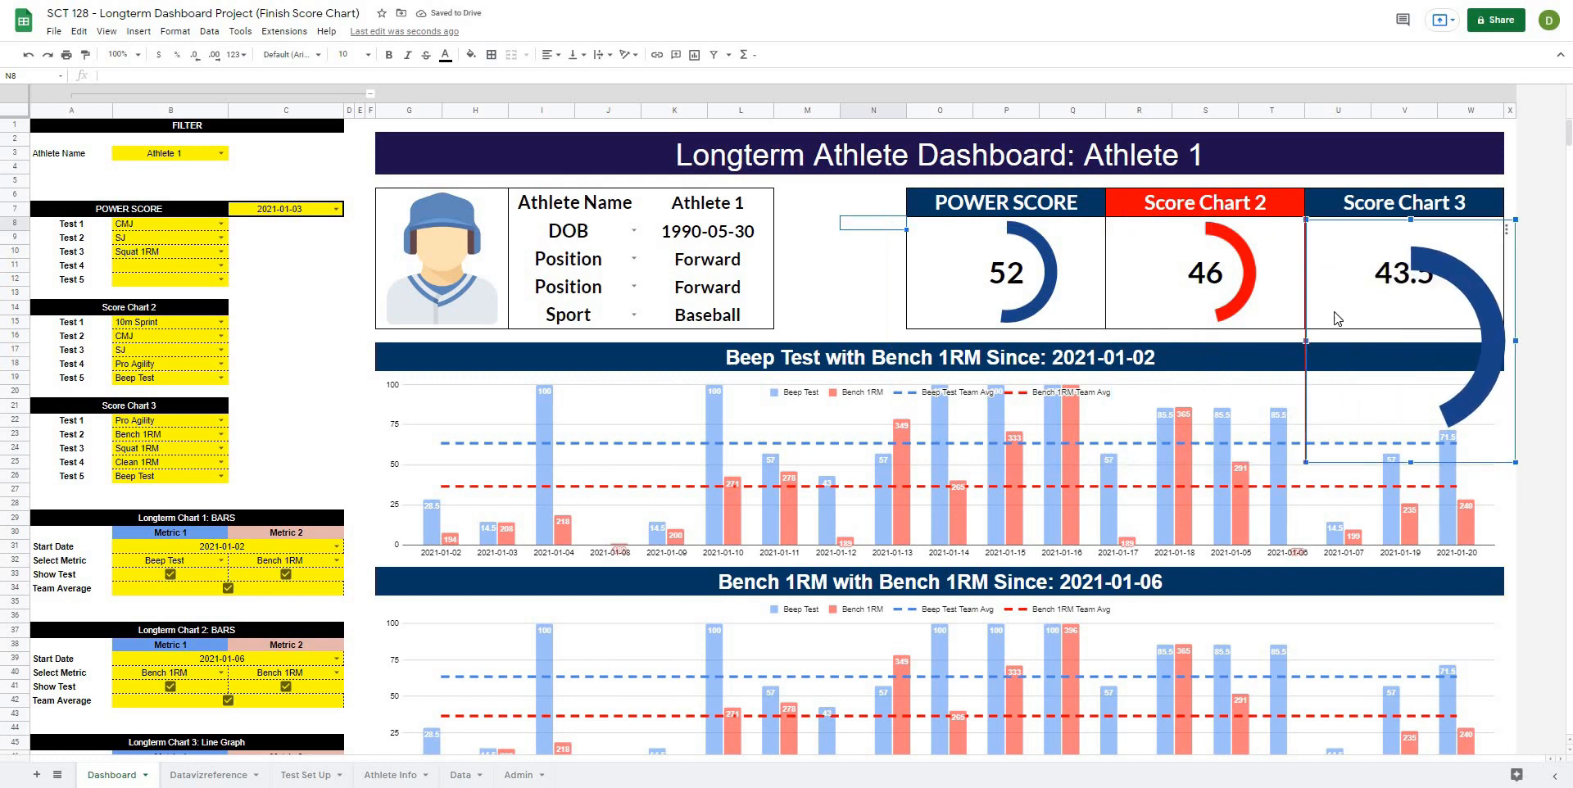
drag(1411, 219, 1411, 217)
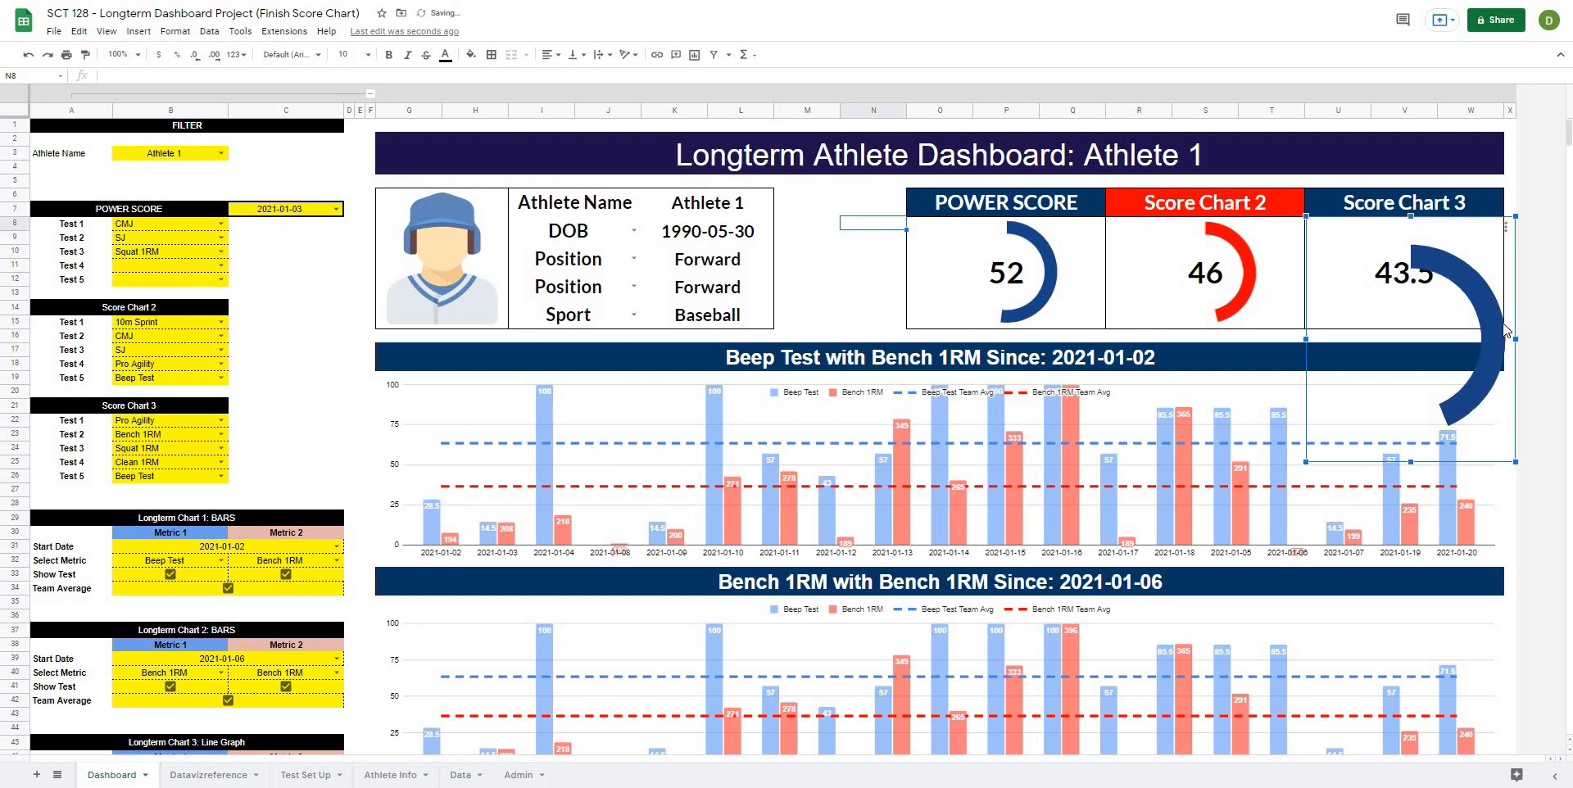
drag(1516, 340, 1510, 348)
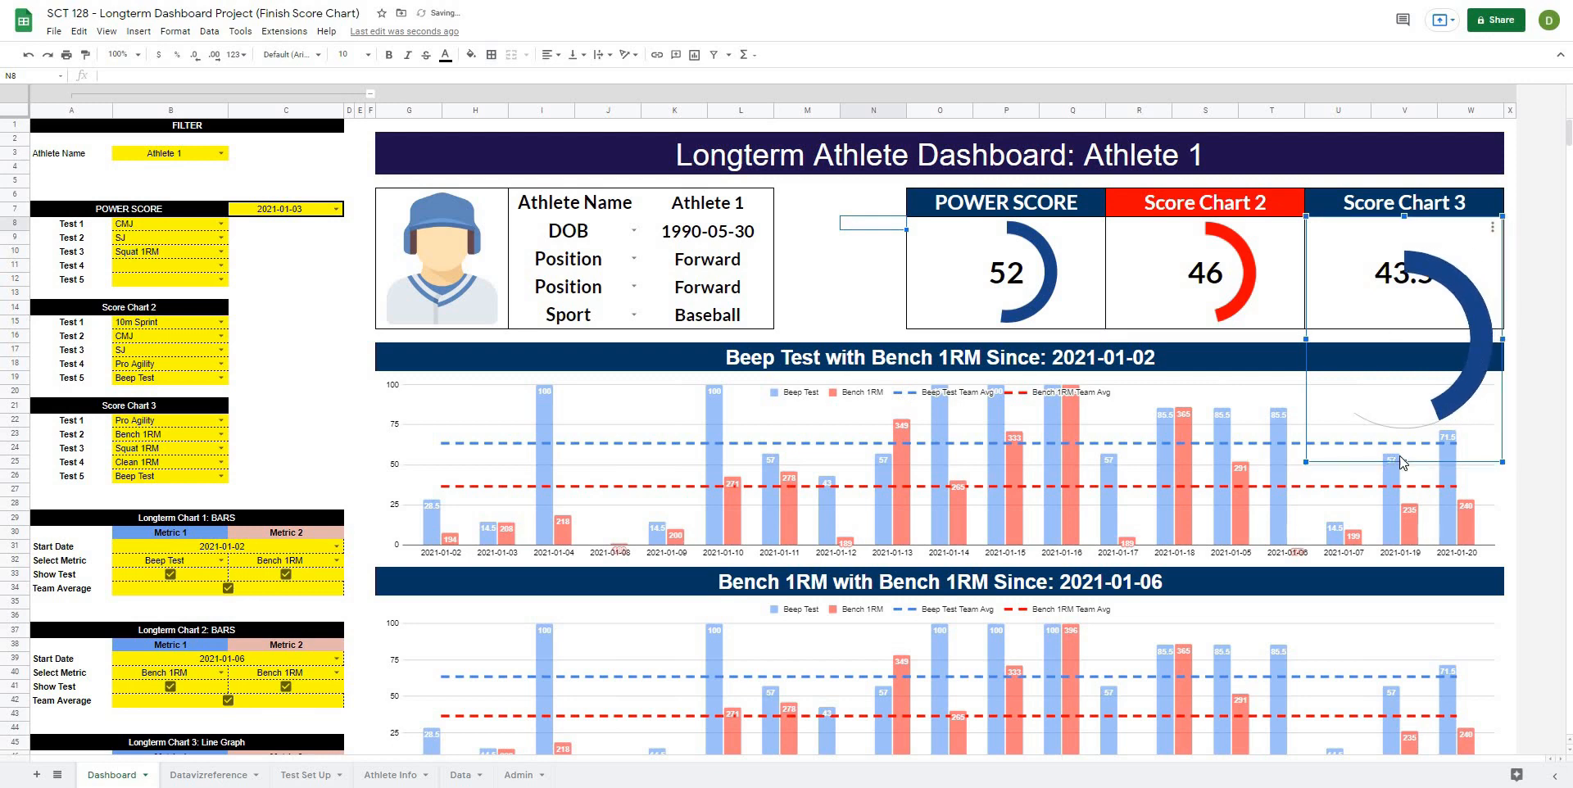
drag(1407, 462, 1374, 331)
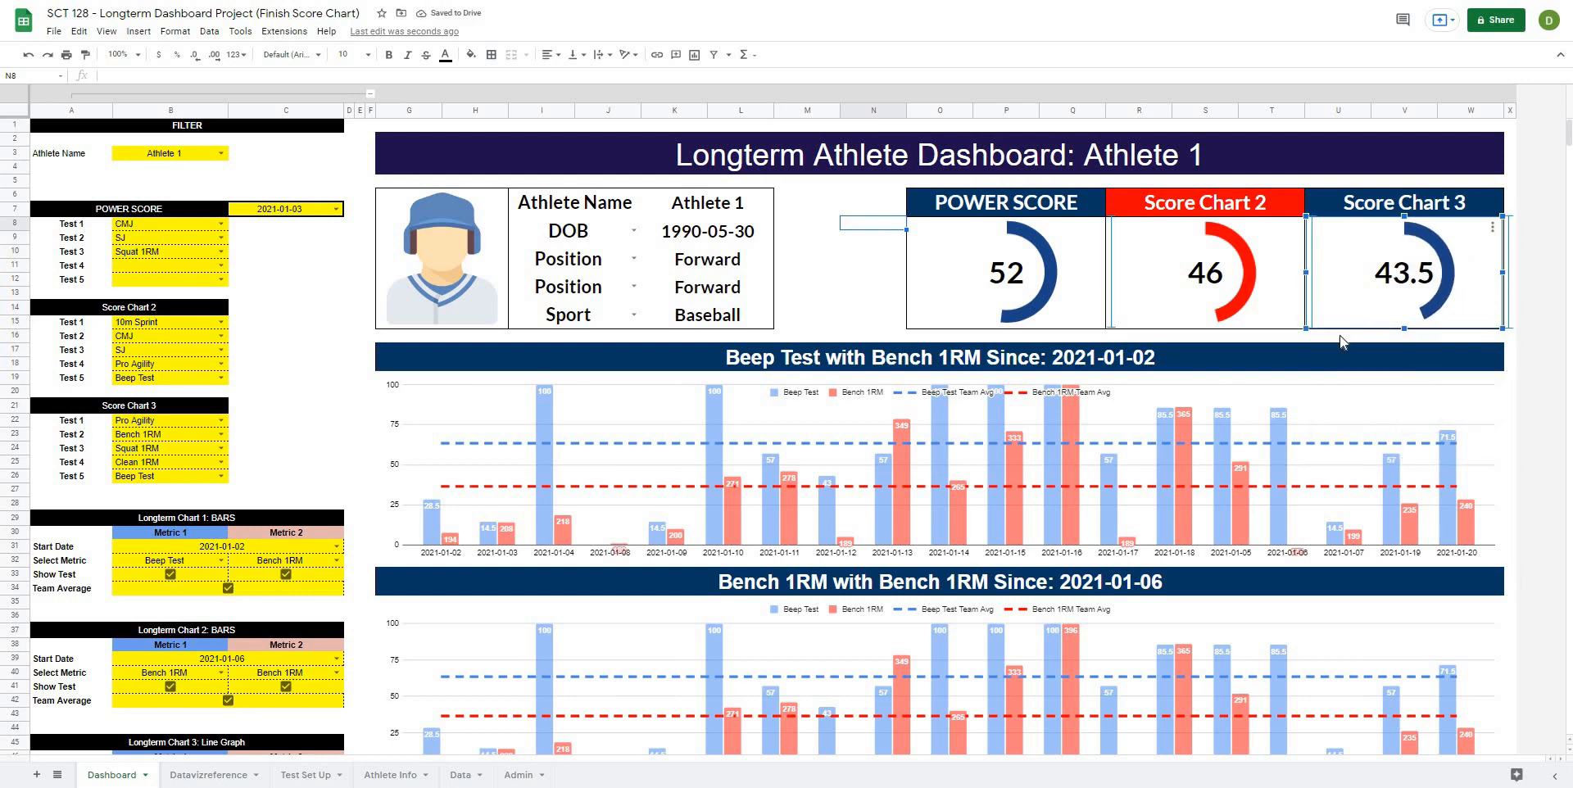
click(823, 255)
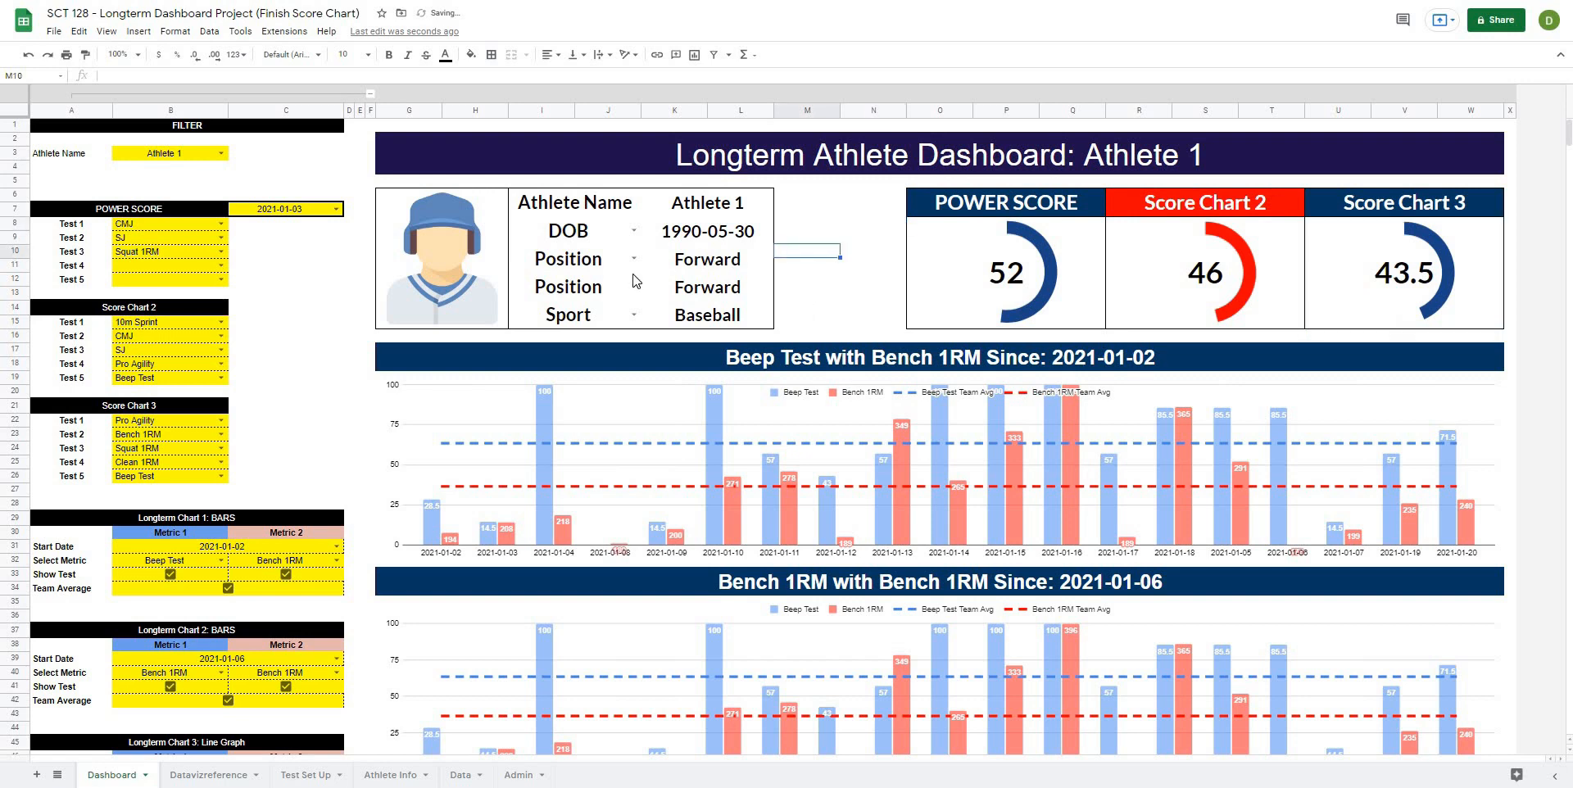
Clear Test 3, Test 4 and Test 5 from Score Chart 2's test list on the Dashboard sheet.
click(152, 336)
click(156, 368)
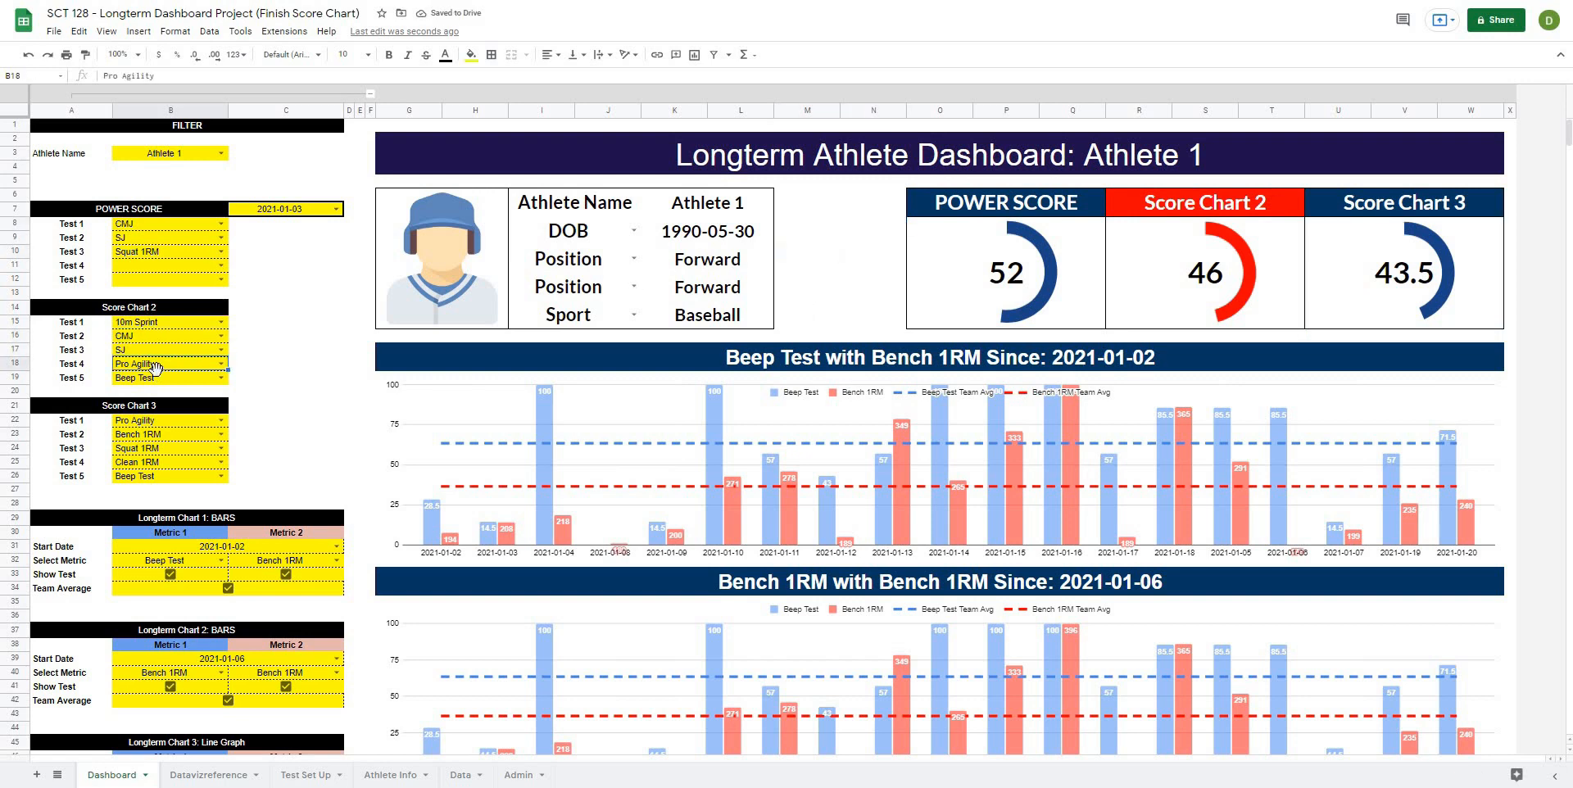
key(Delete)
click(158, 376)
key(Delete)
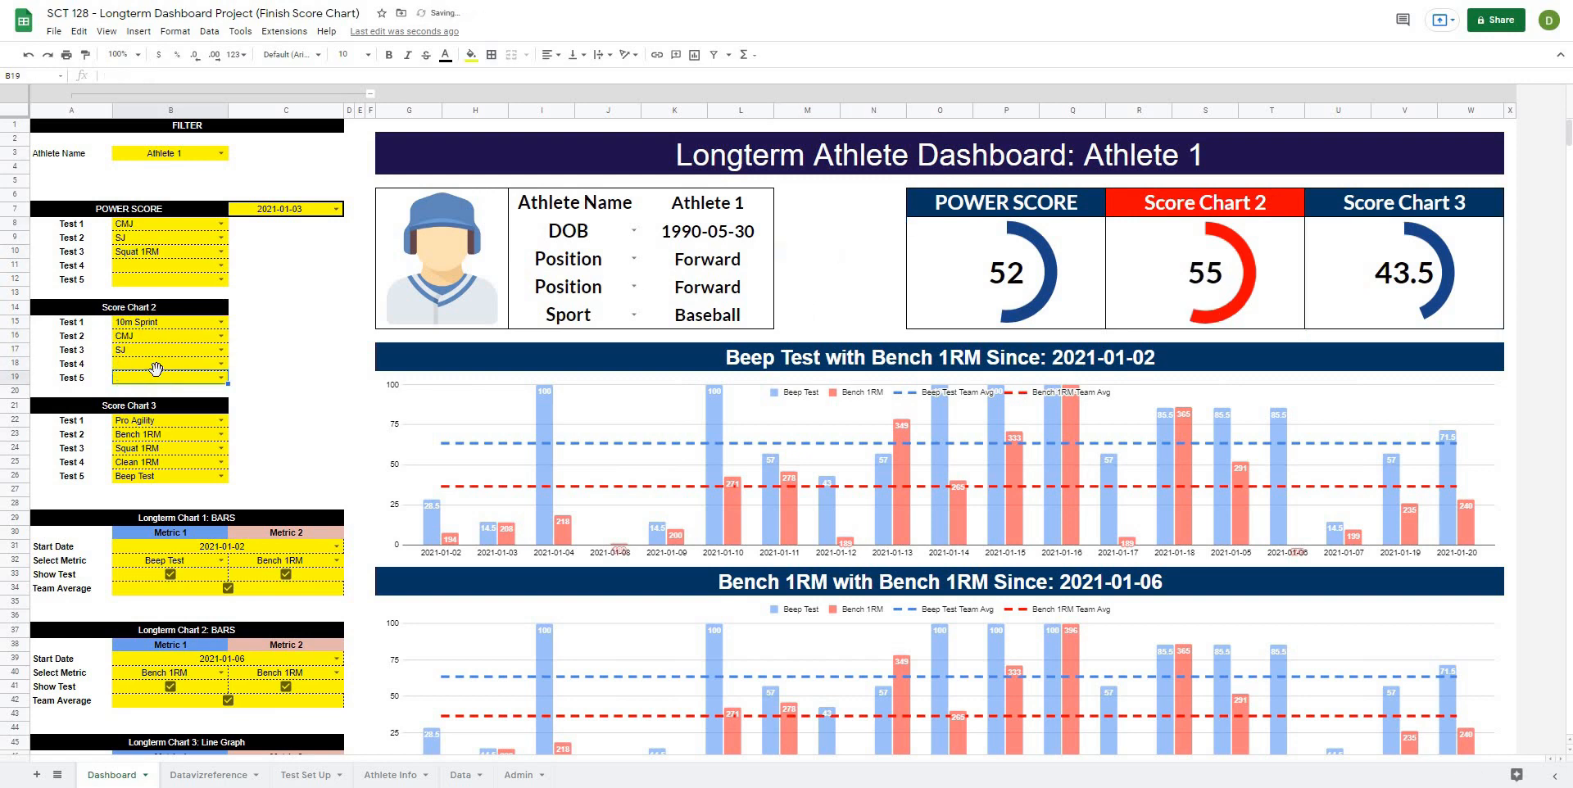
key(Up)
key(Up)
key(Delete)
Clear Test 3, Test 4 and Test 5 from Score Chart 3's test list on the Dashboard sheet.
key(Down)
key(Down)
key(Down)
key(Down)
key(Down)
key(Down)
key(Down)
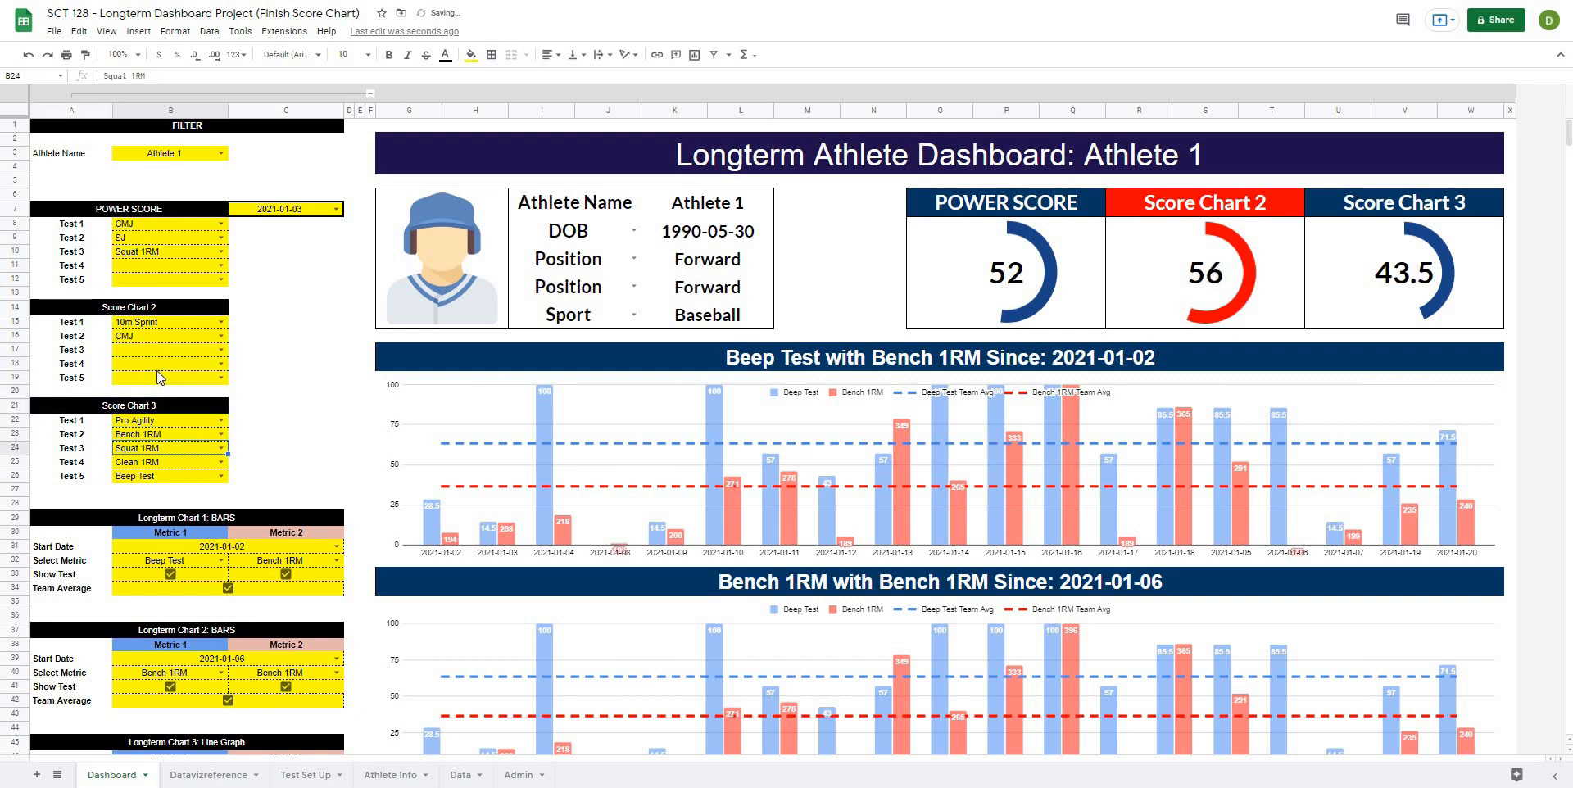
key(Delete)
key(Down)
key(Delete)
key(Down)
key(Delete)
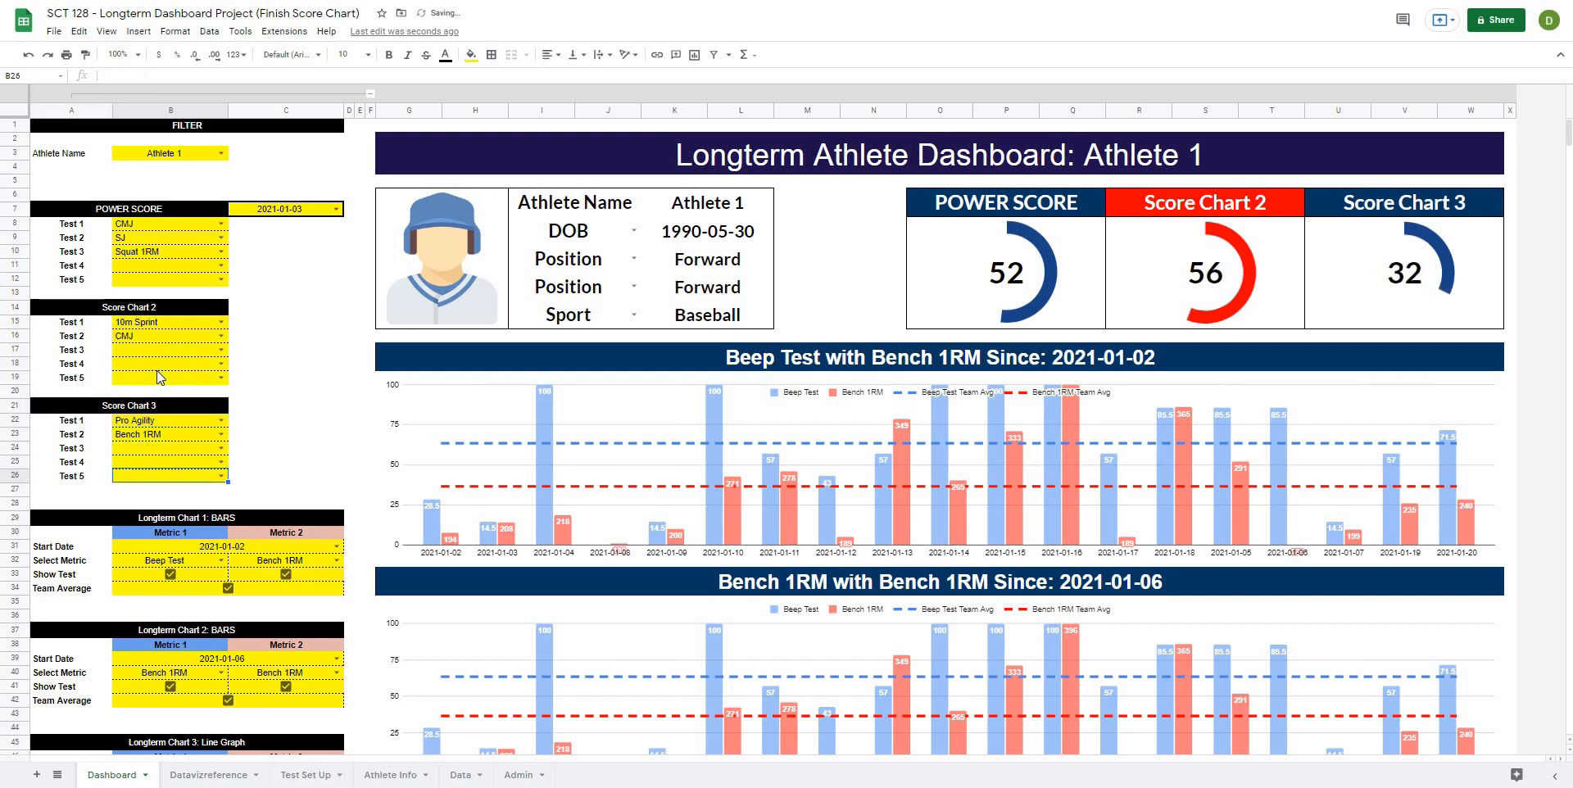
Rename the Score Chart 3 heading in the filter area to STRENGTH SCORE.
click(279, 396)
click(172, 405)
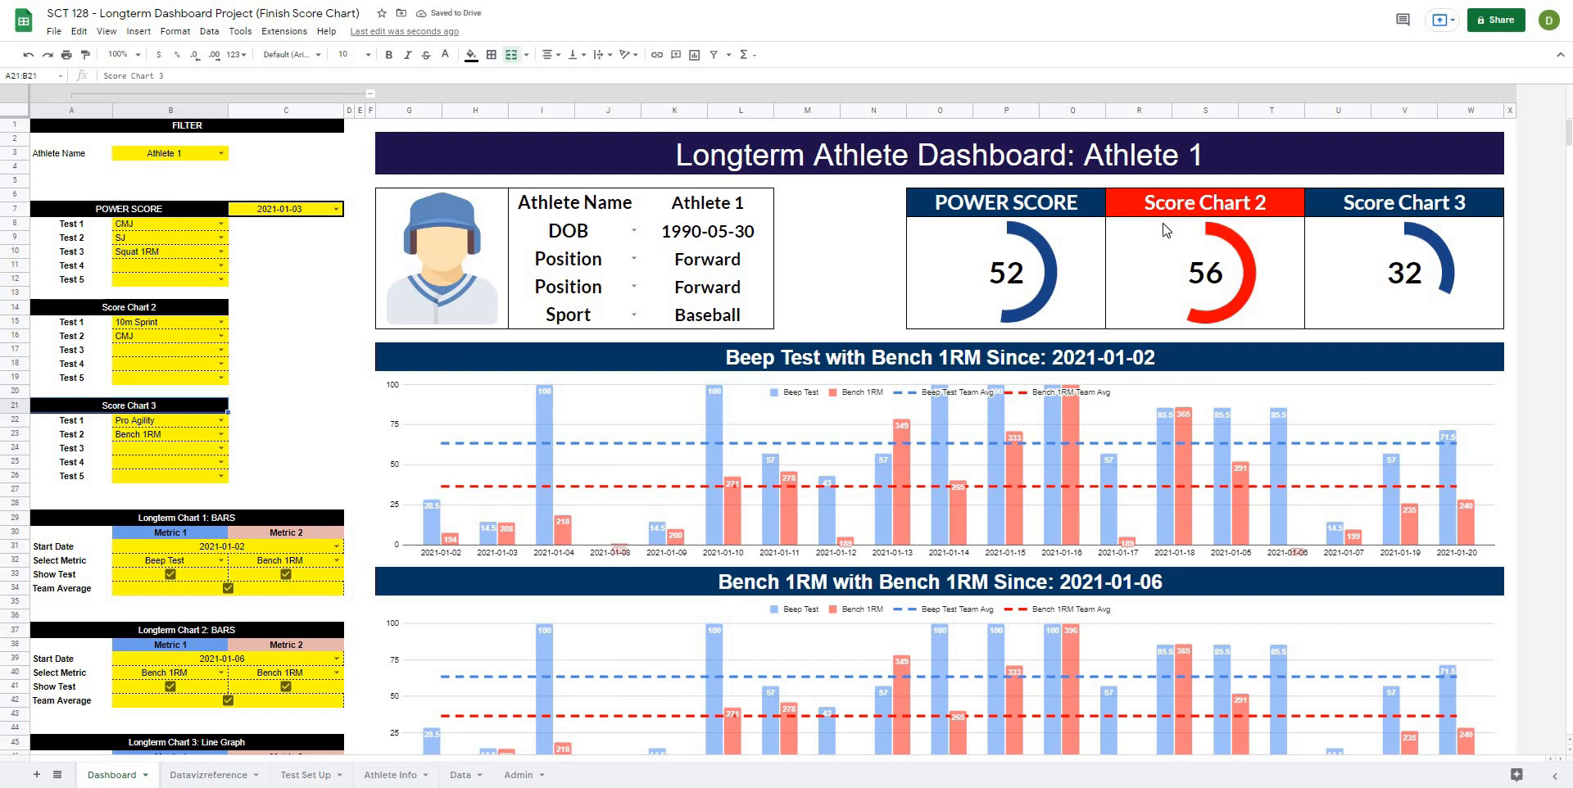
text(S)
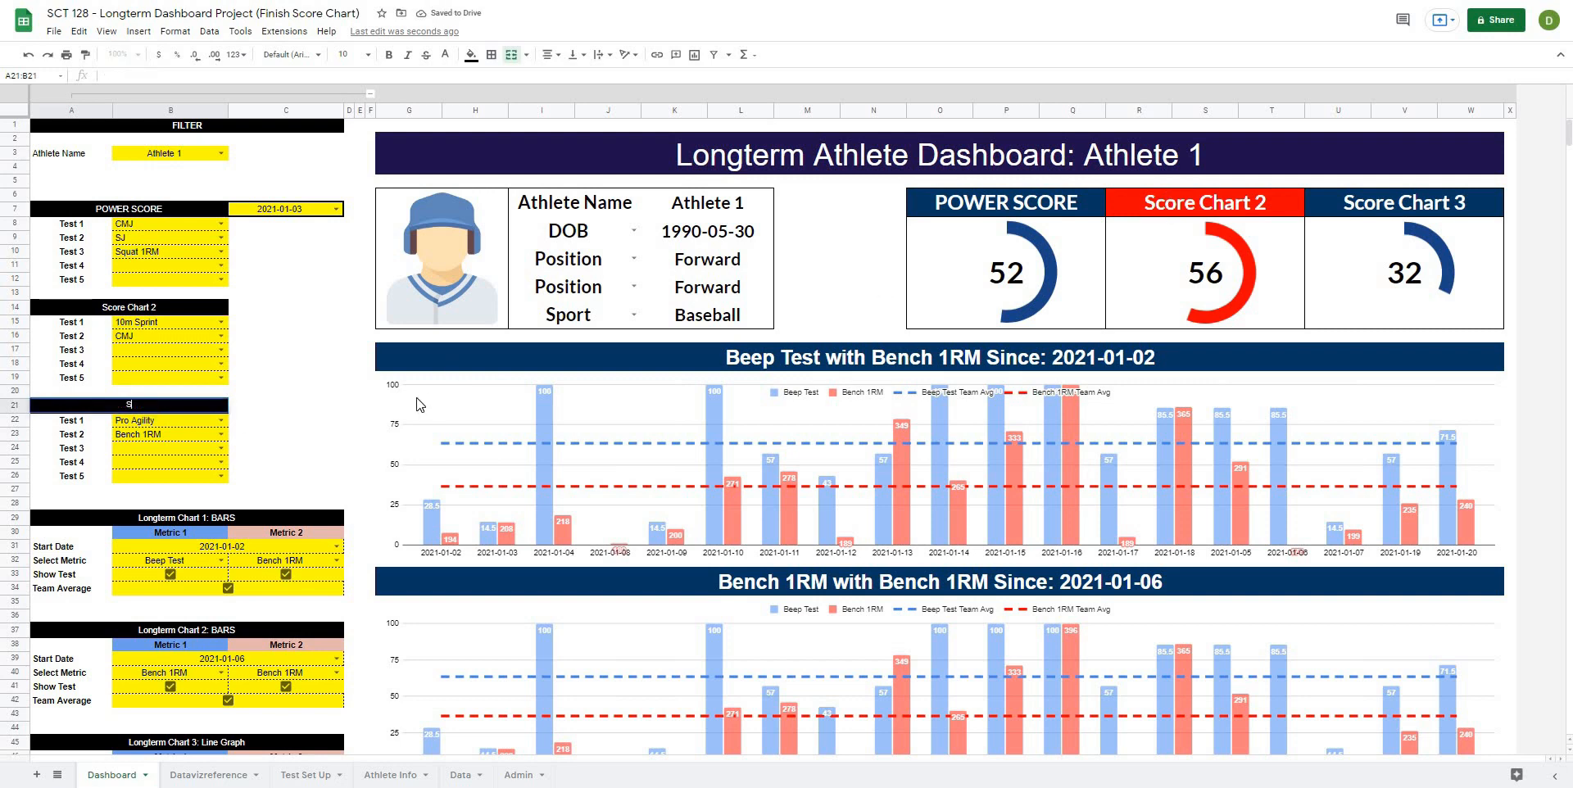
text(TRENGTH SCORE)
key(Return)
Rename the Score Chart 2 heading in the filter area to JUMP SCORE.
click(140, 310)
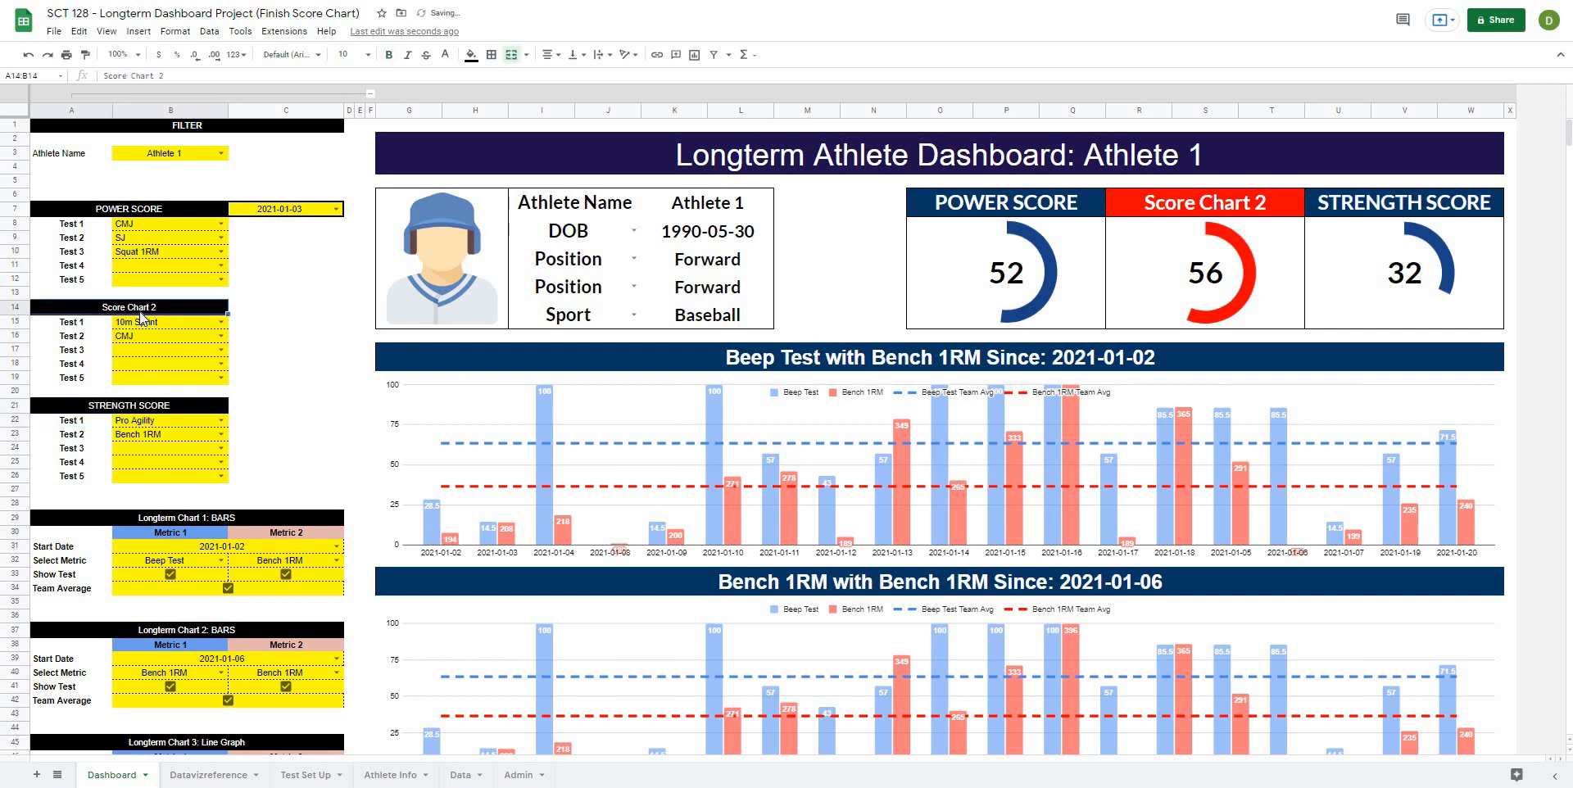
key(BackSpace)
text(JUMP S)
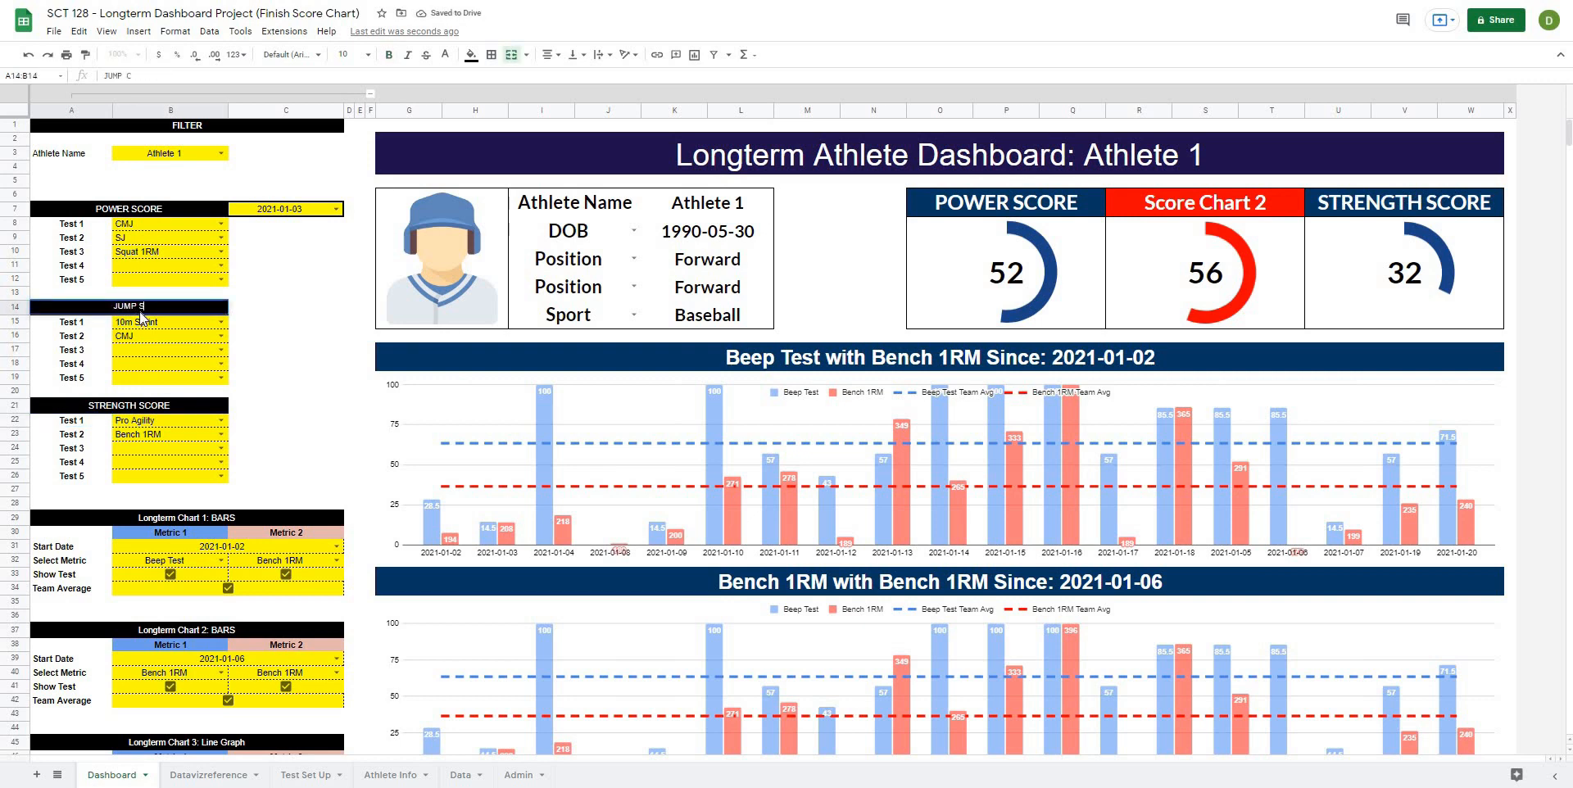
text(CORE)
key(Return)
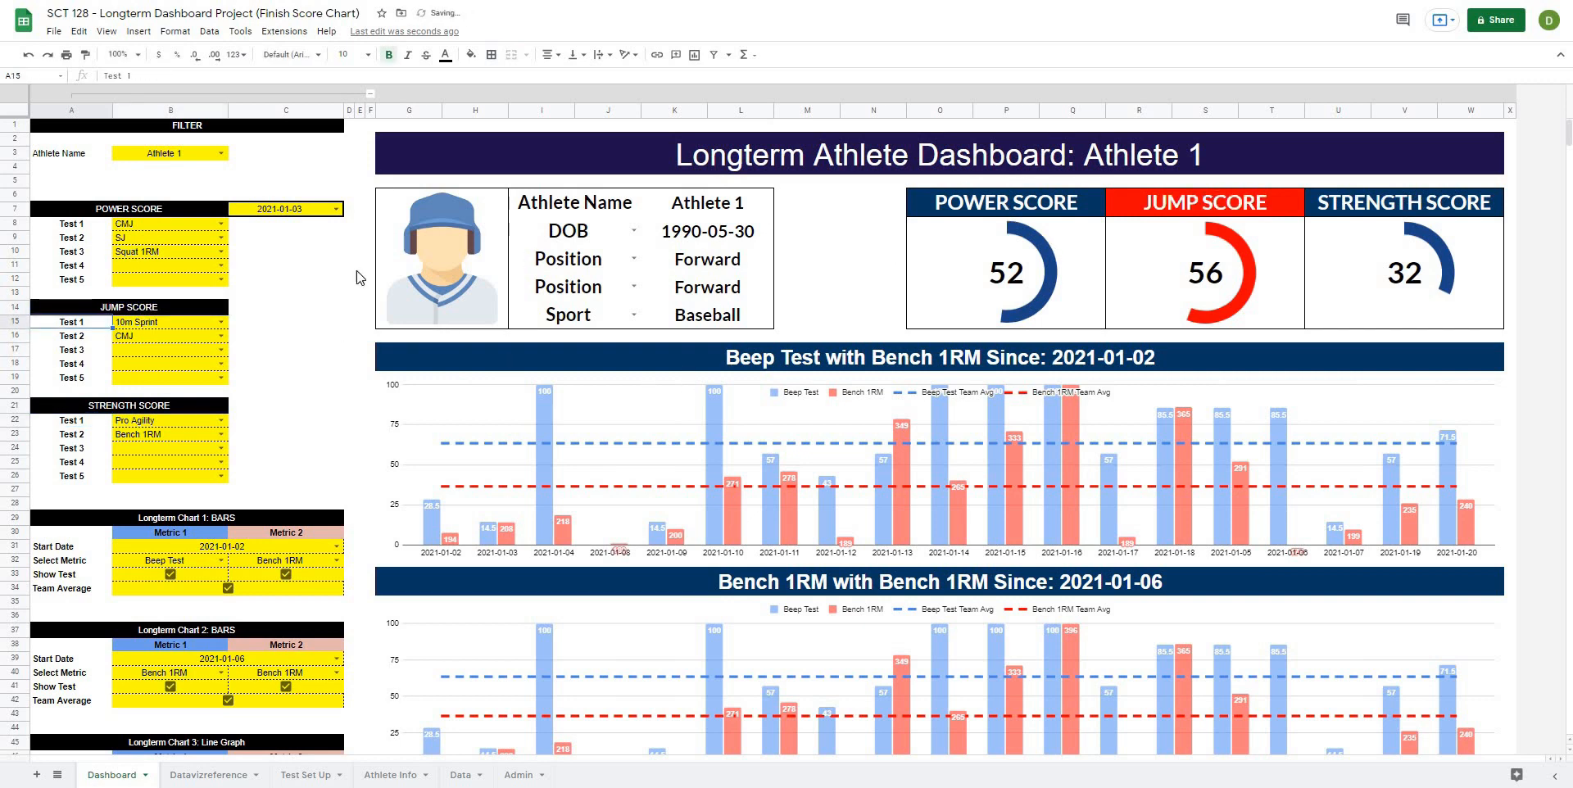
Collapse the grouped filter columns and delete the empty rows 65 to 1000 below the line graph.
click(371, 94)
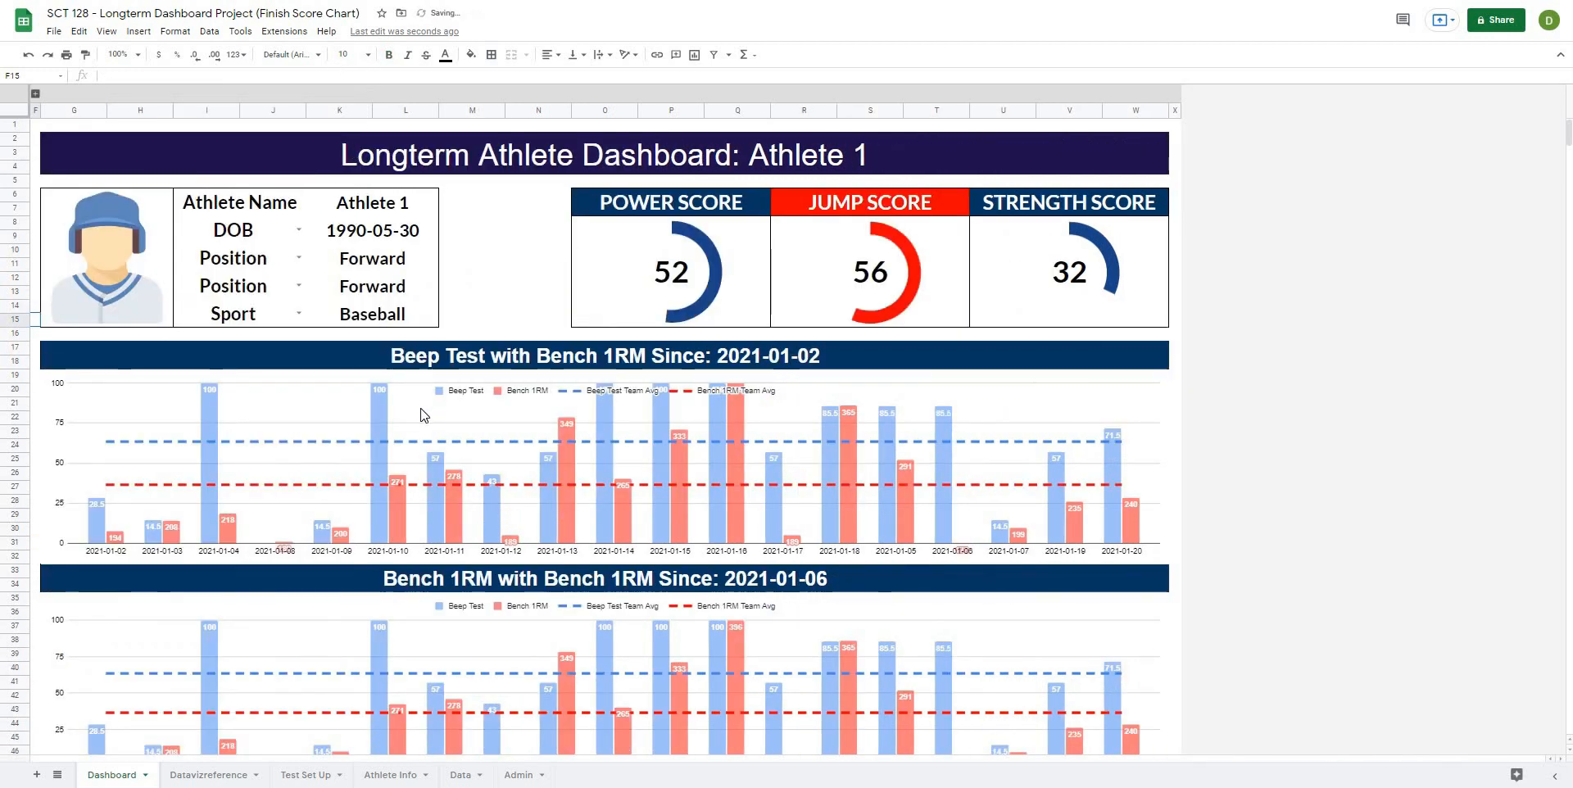
scroll(422, 415, down, 5)
click(97, 670)
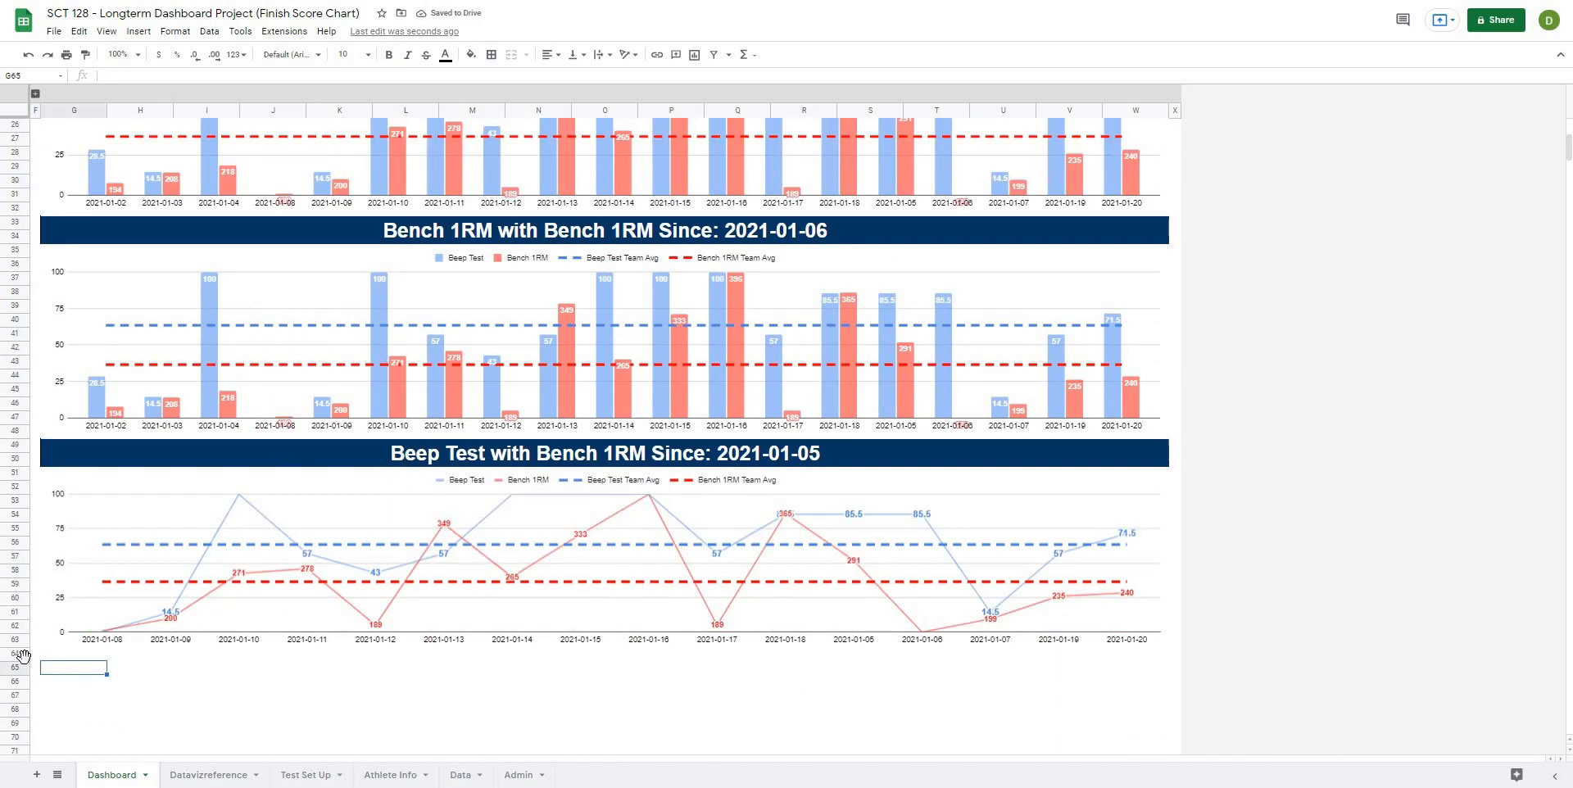
click(15, 666)
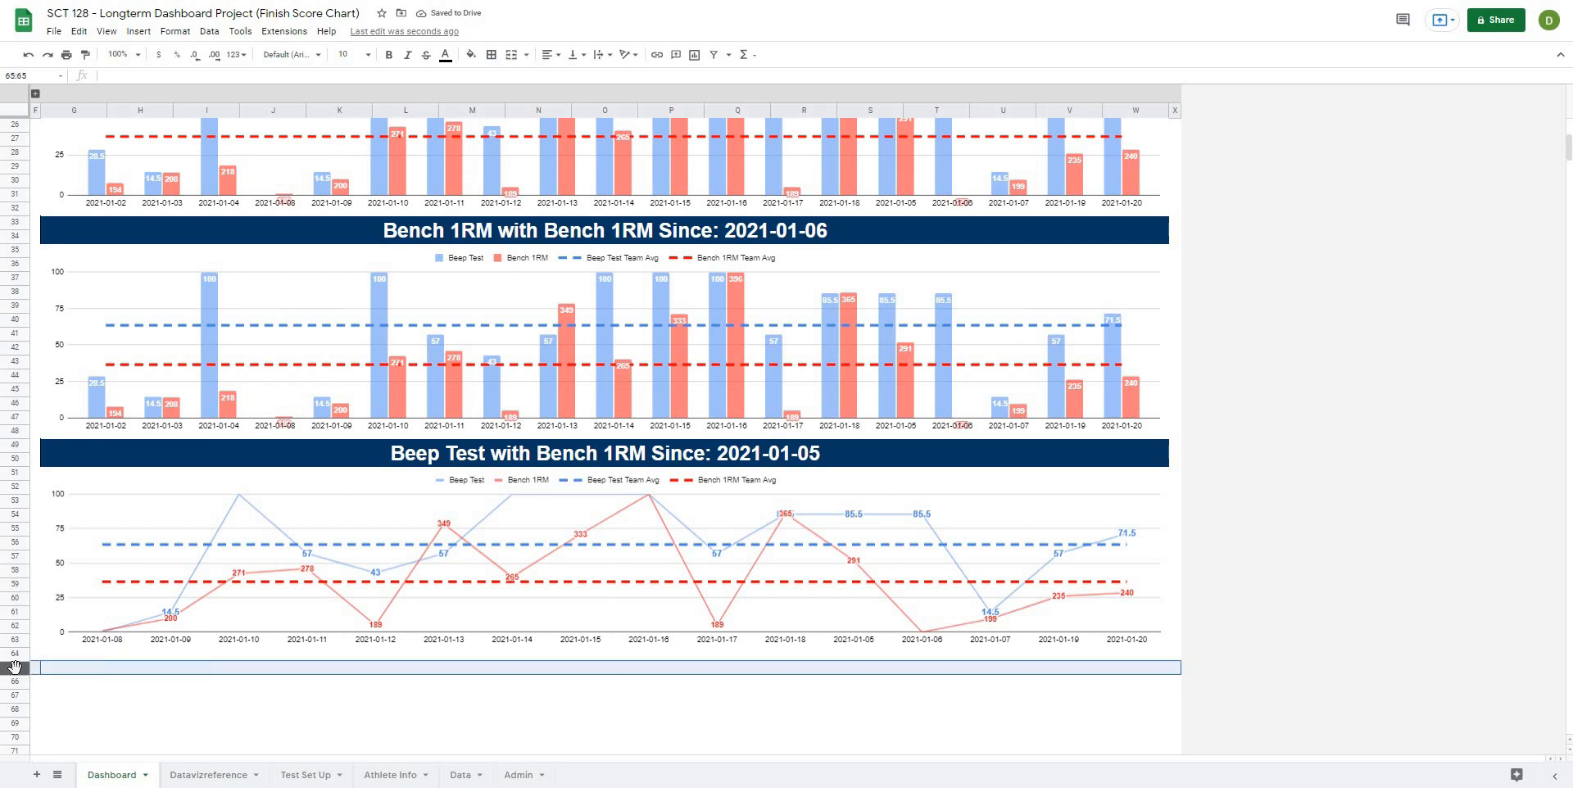
key(ctrl+shift+Down)
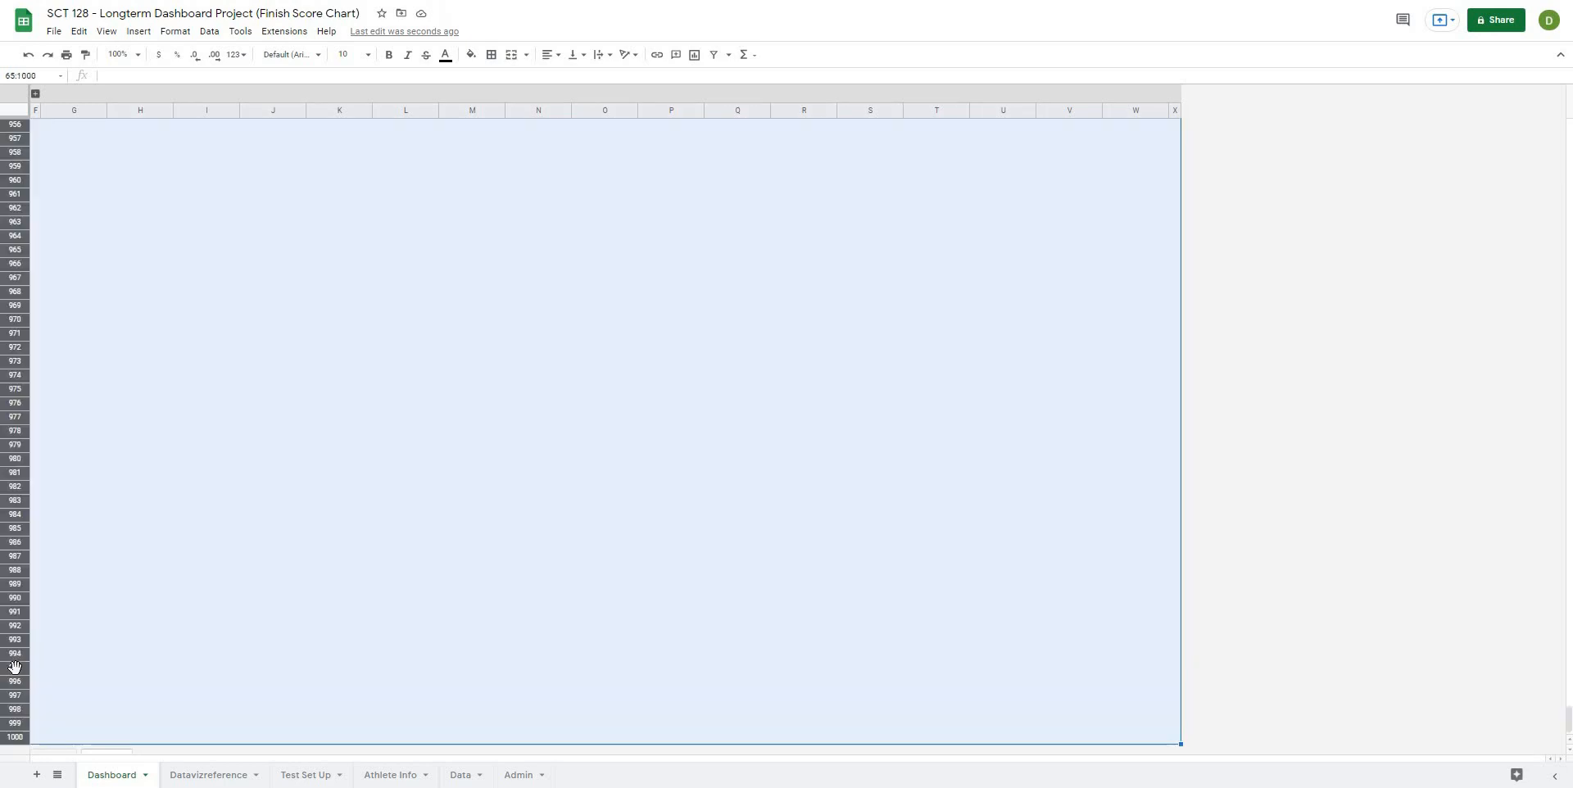
right_click(15, 667)
click(137, 502)
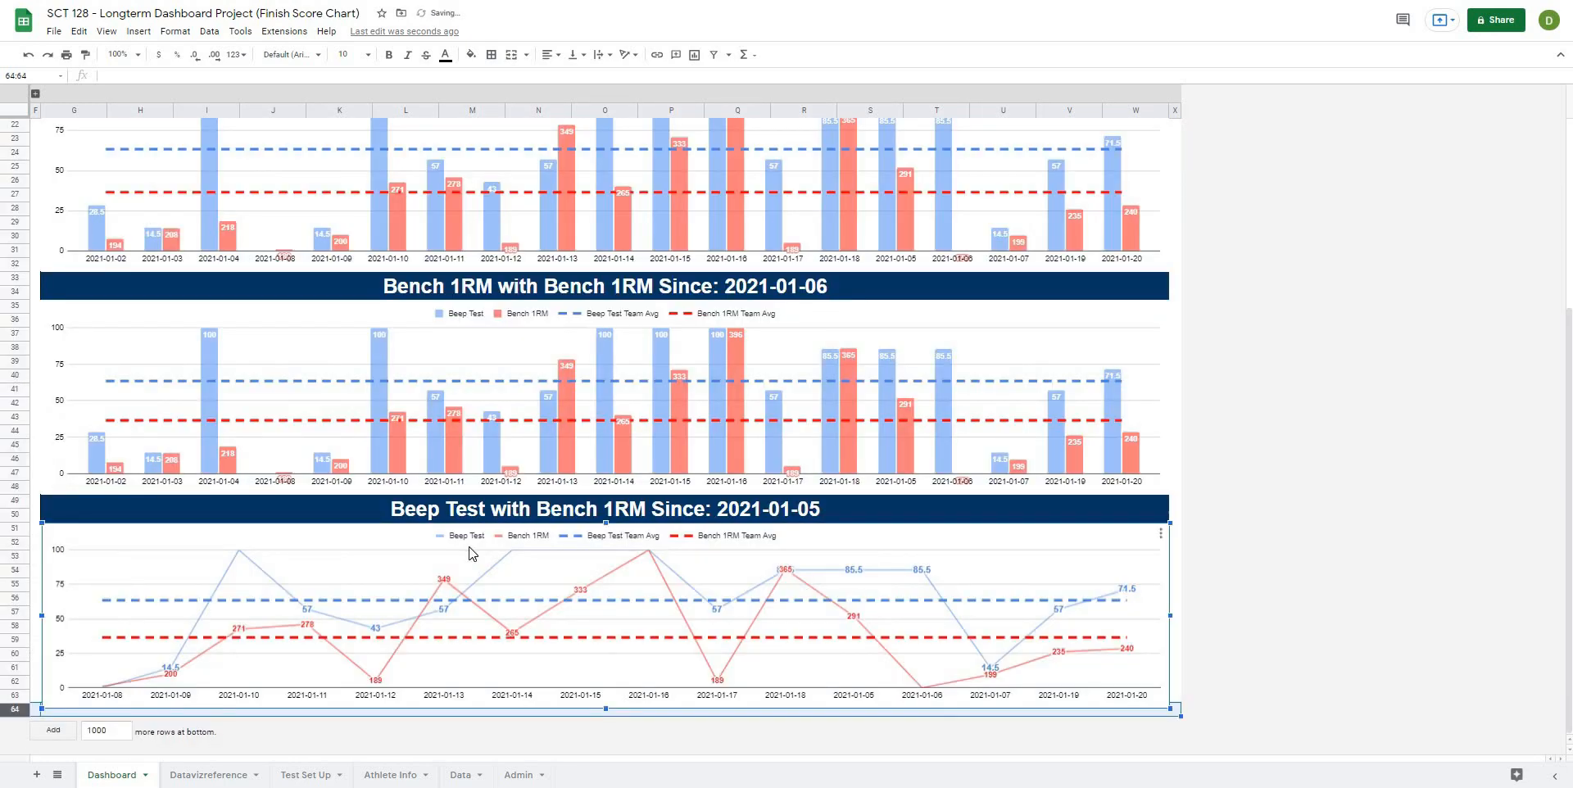
Review the current sheet's print settings, including the print area, margins, formatting, and headers and footers, and leave without printing.
scroll(470, 553, up, 5)
click(534, 279)
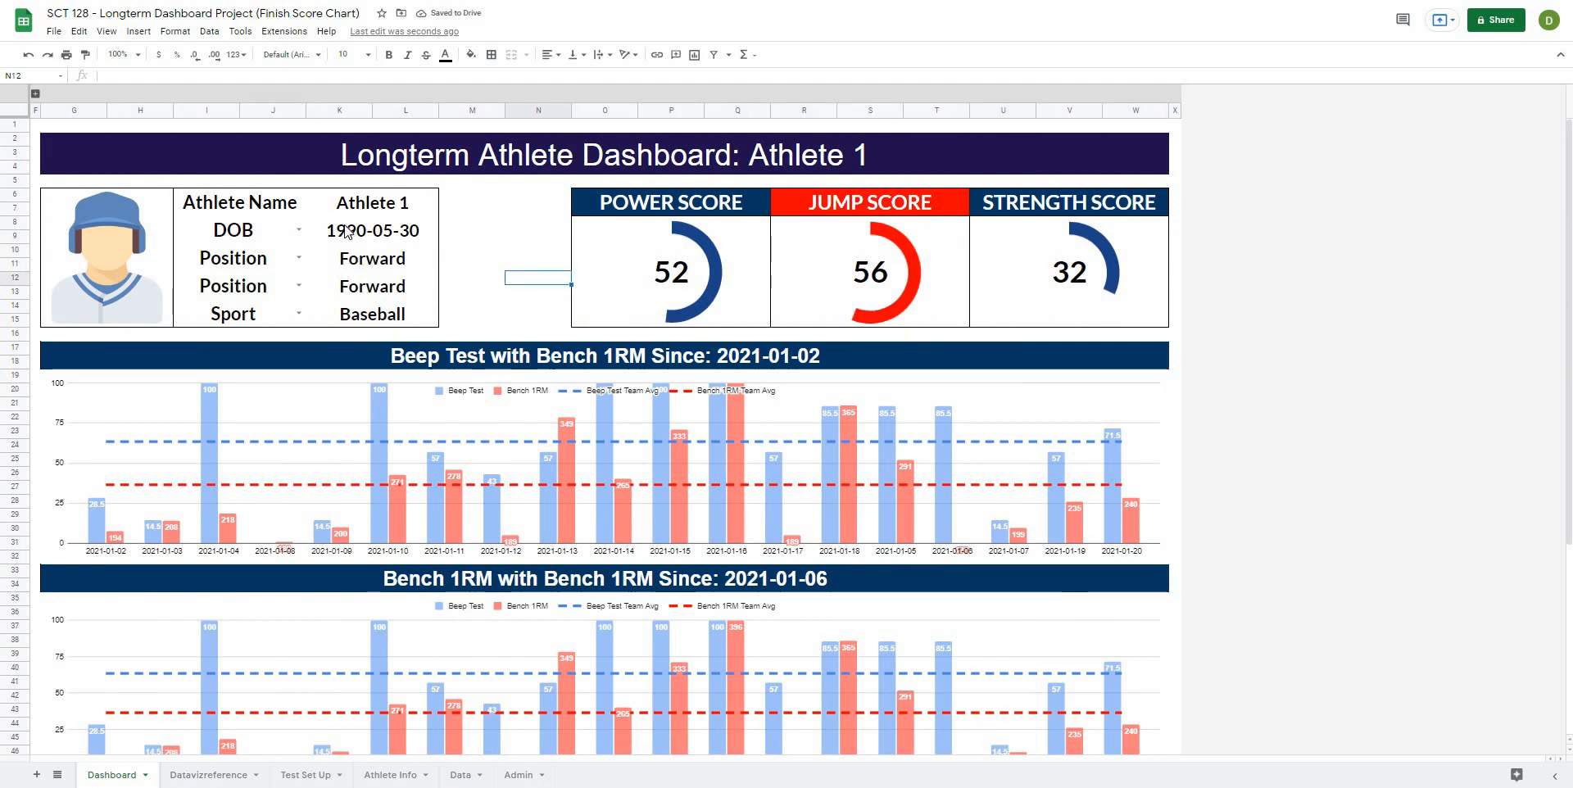
click(479, 223)
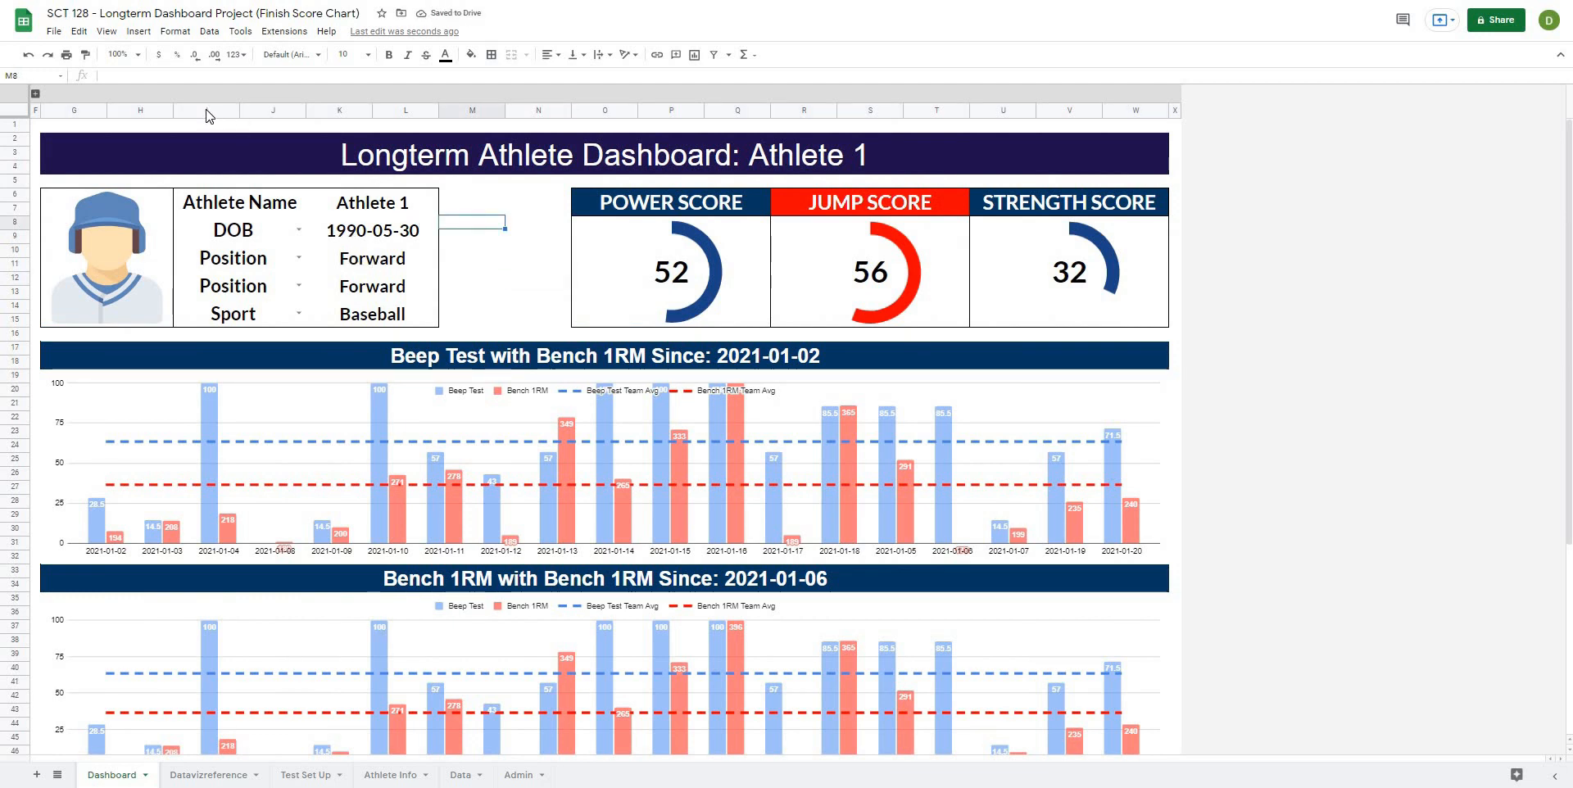
click(67, 59)
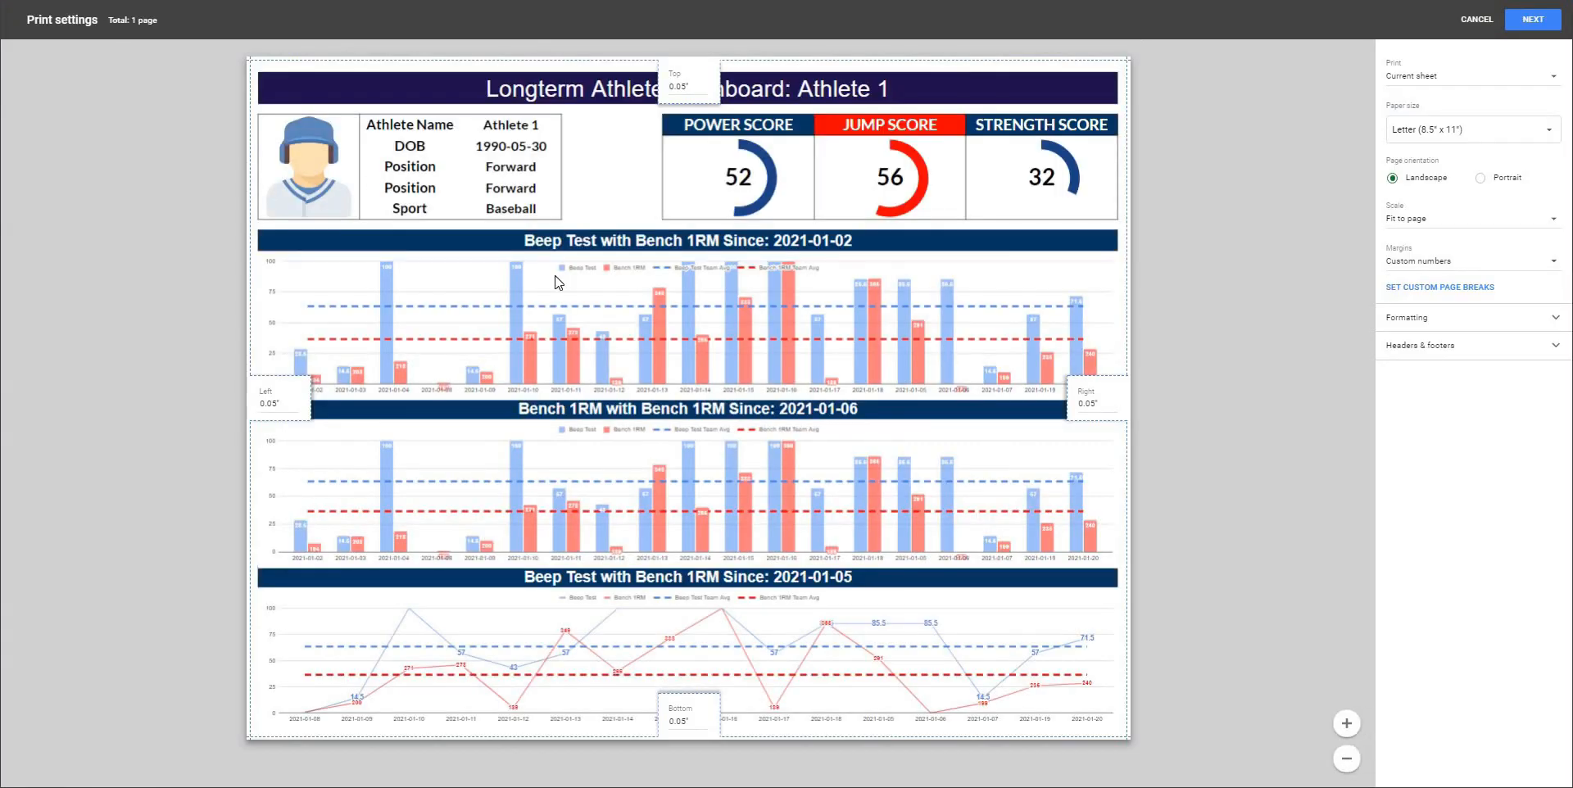
click(1514, 77)
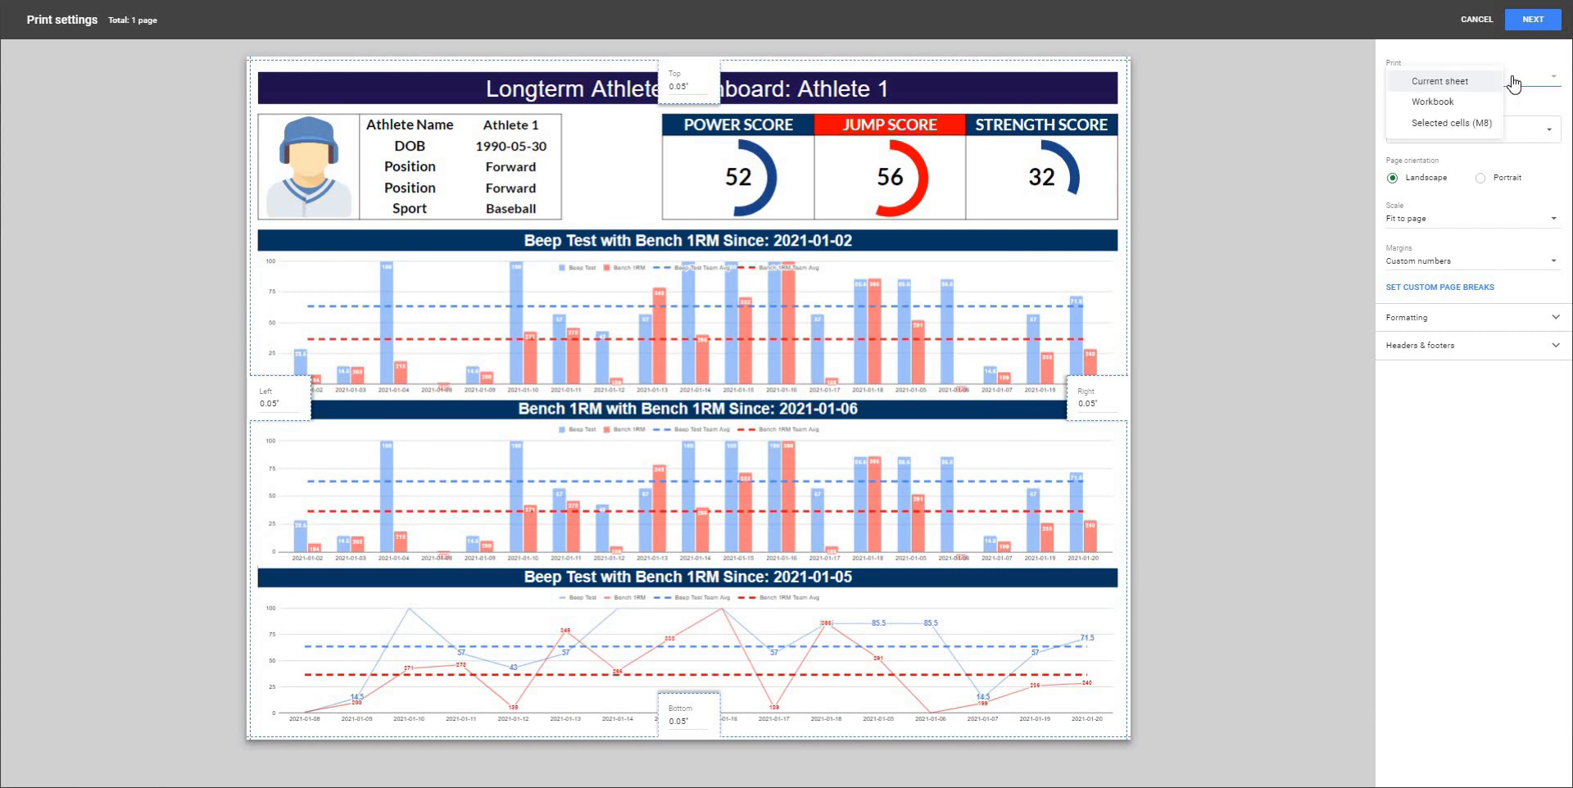
click(1465, 85)
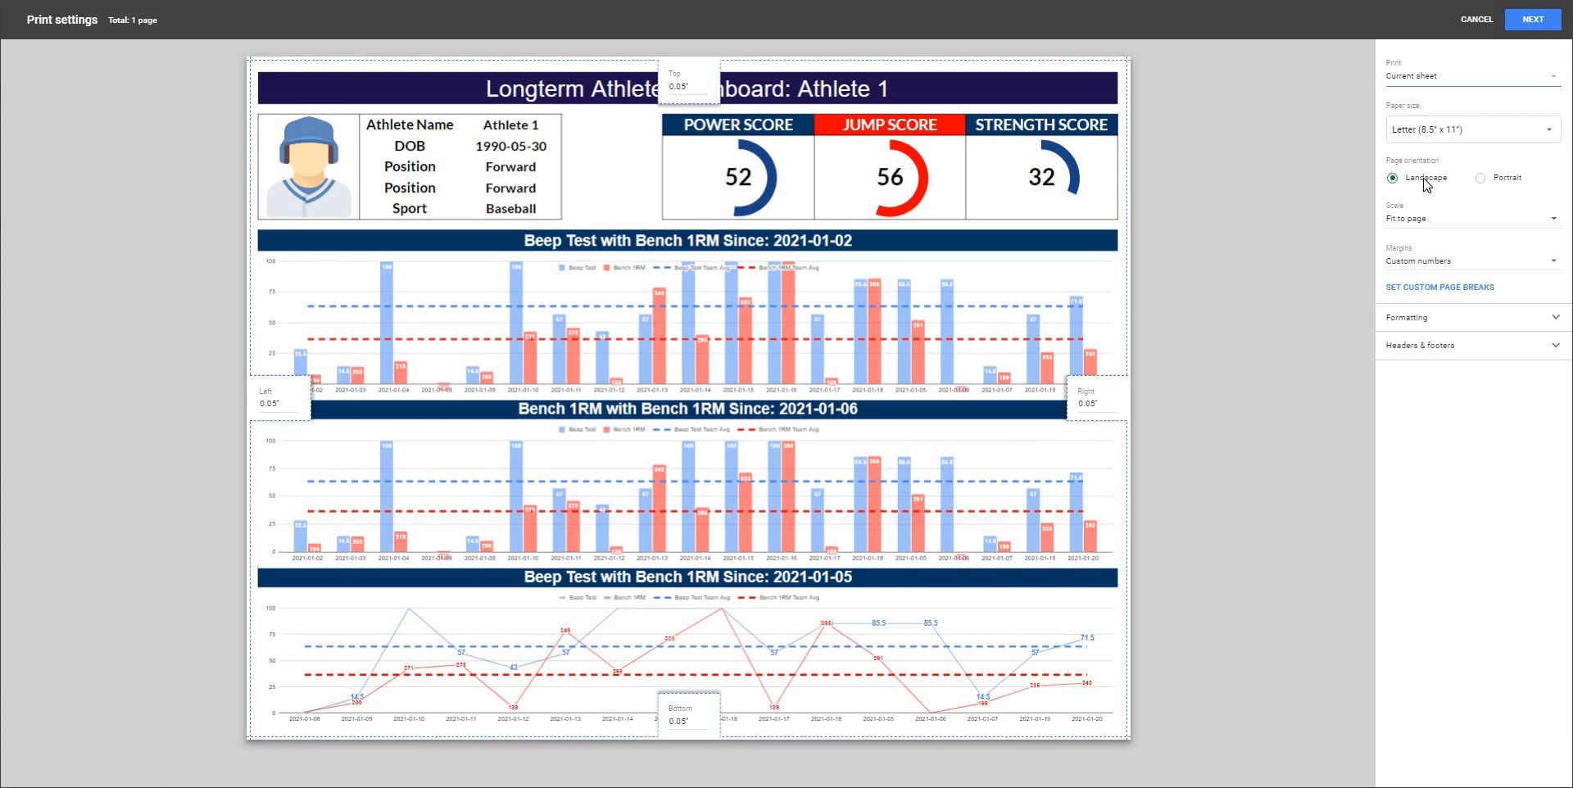
click(1399, 264)
click(1401, 267)
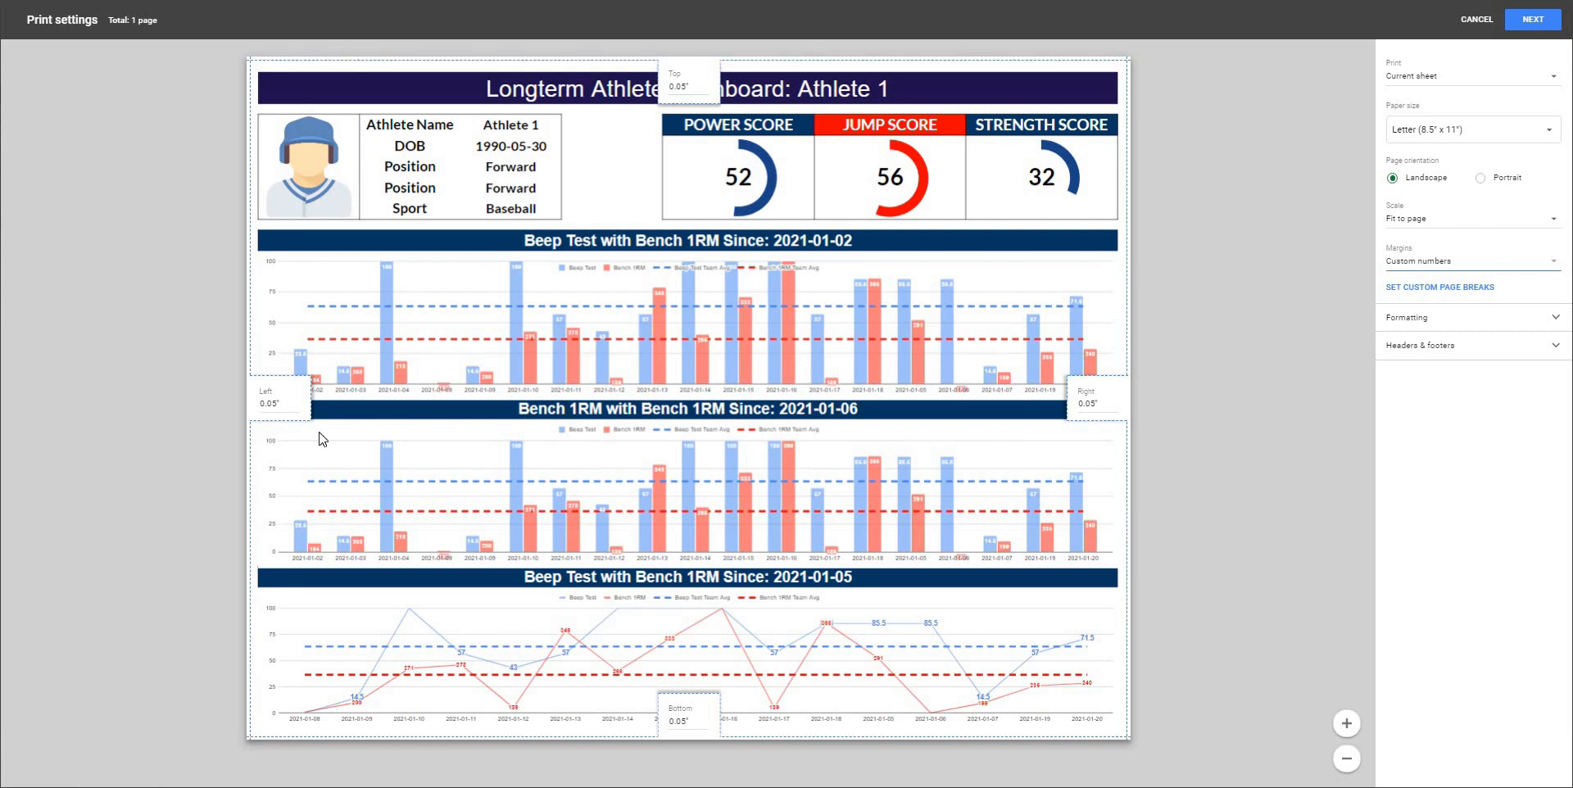
click(1451, 318)
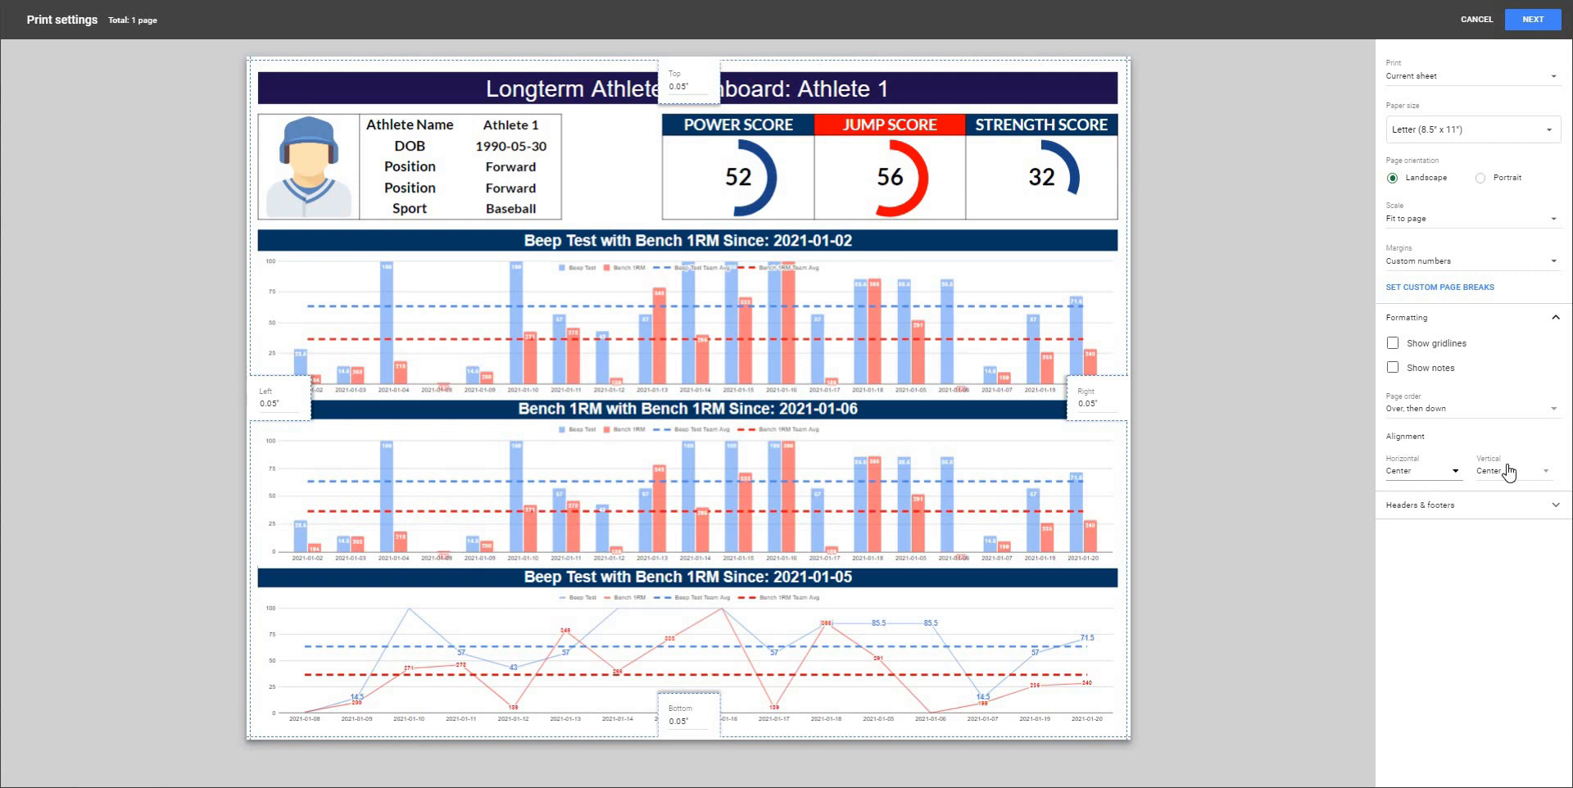
click(1455, 505)
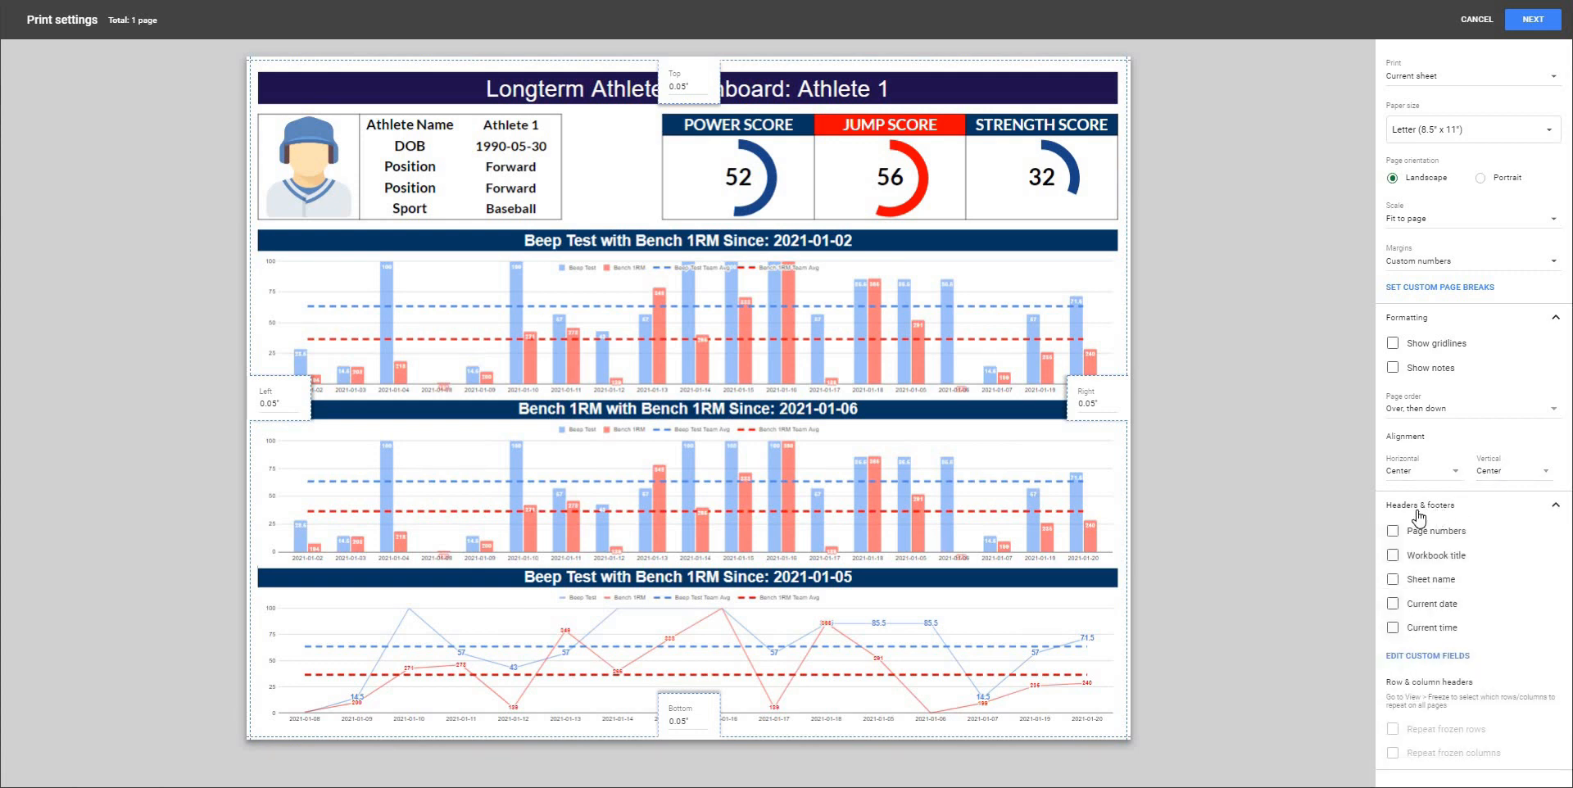
click(1417, 508)
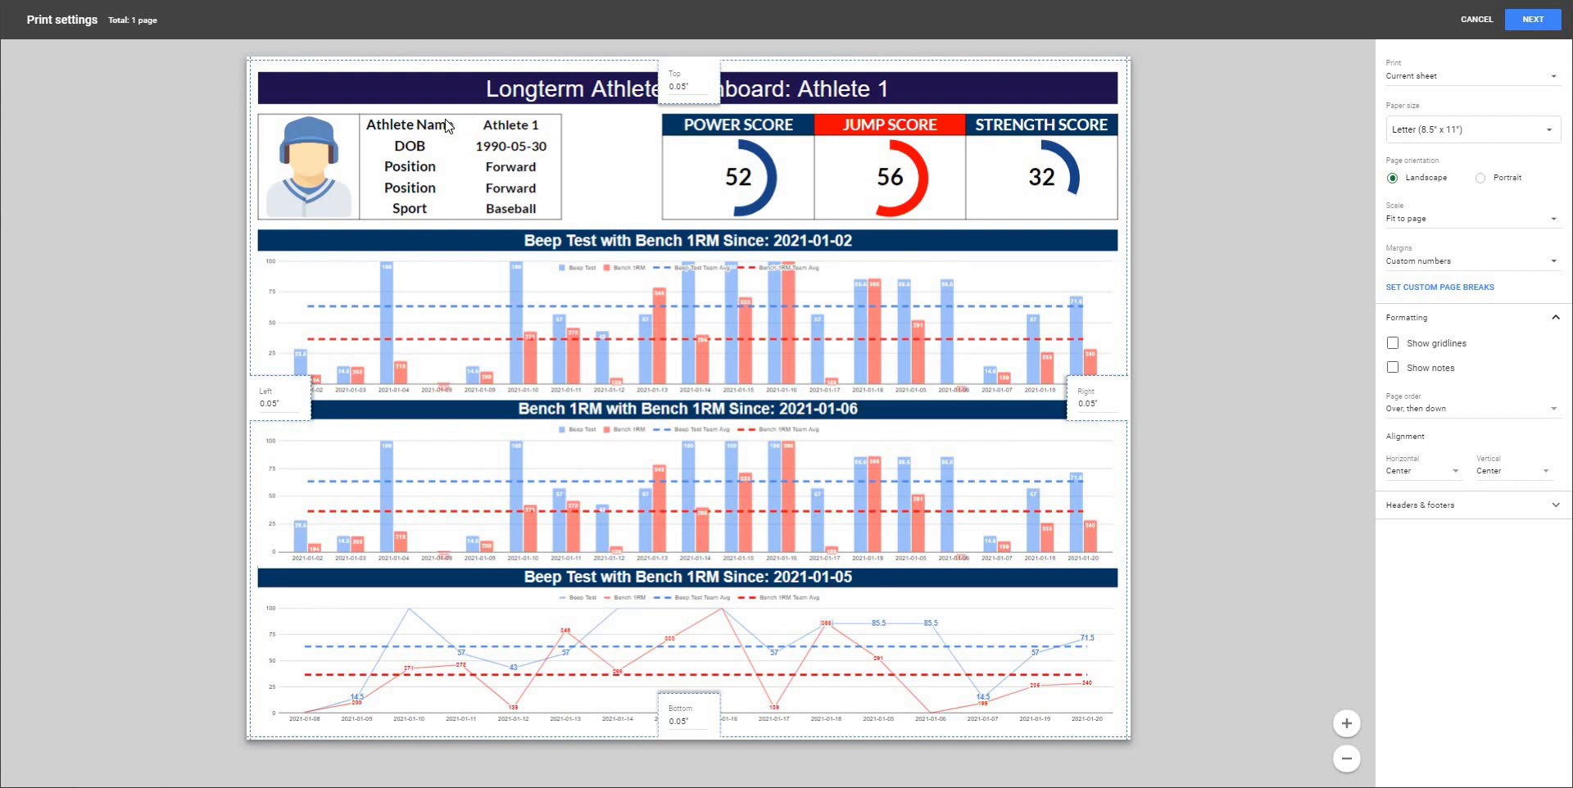
click(1476, 18)
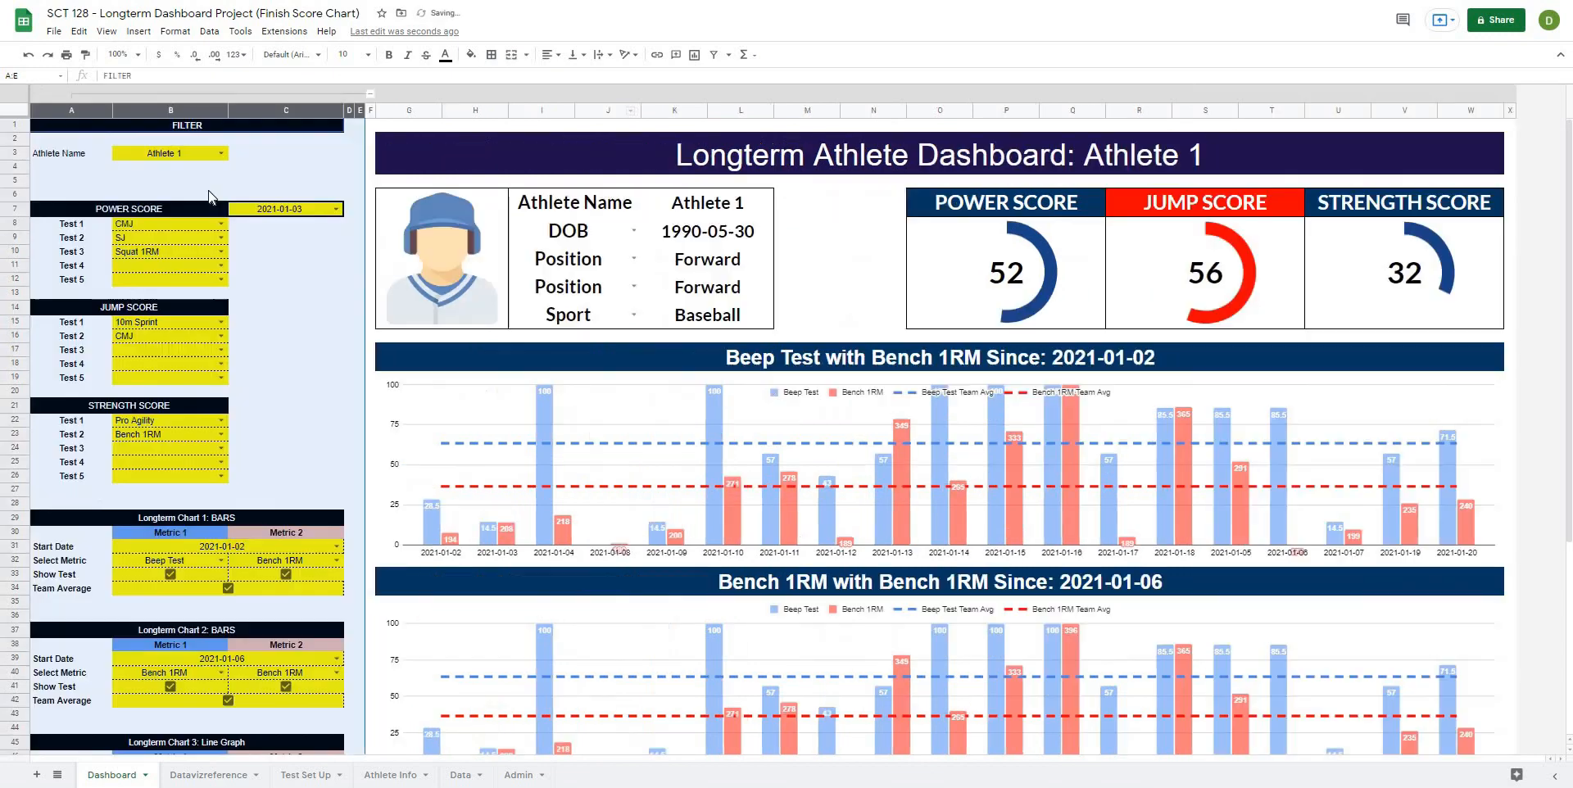
Set Jump Score's Test 3 to Beep Test and Test 4 to Clean 1RM, and Strength Score's Test 3 to Bench 1RM.
click(221, 350)
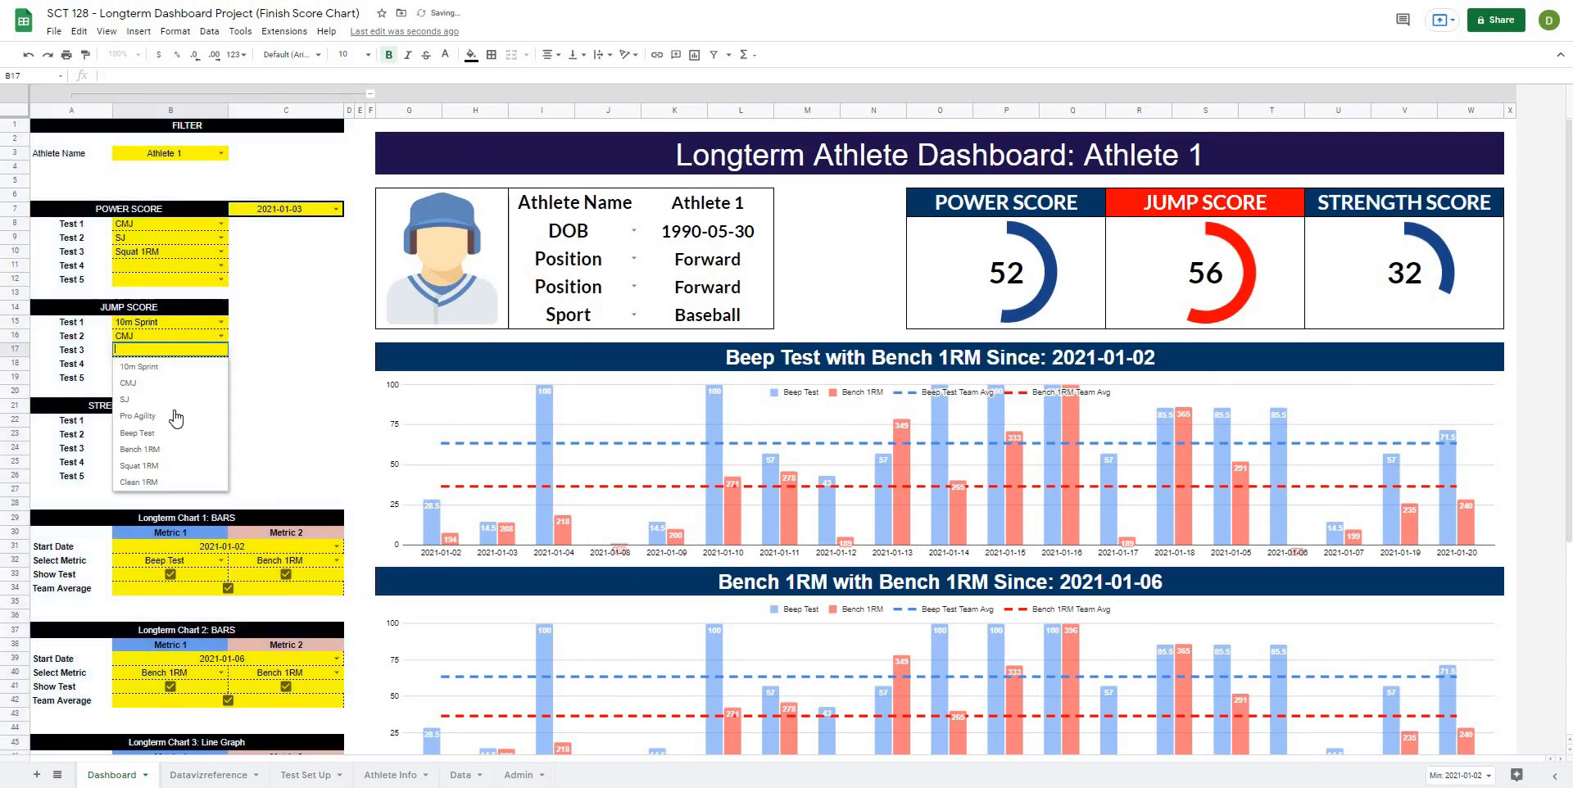
click(172, 432)
click(221, 364)
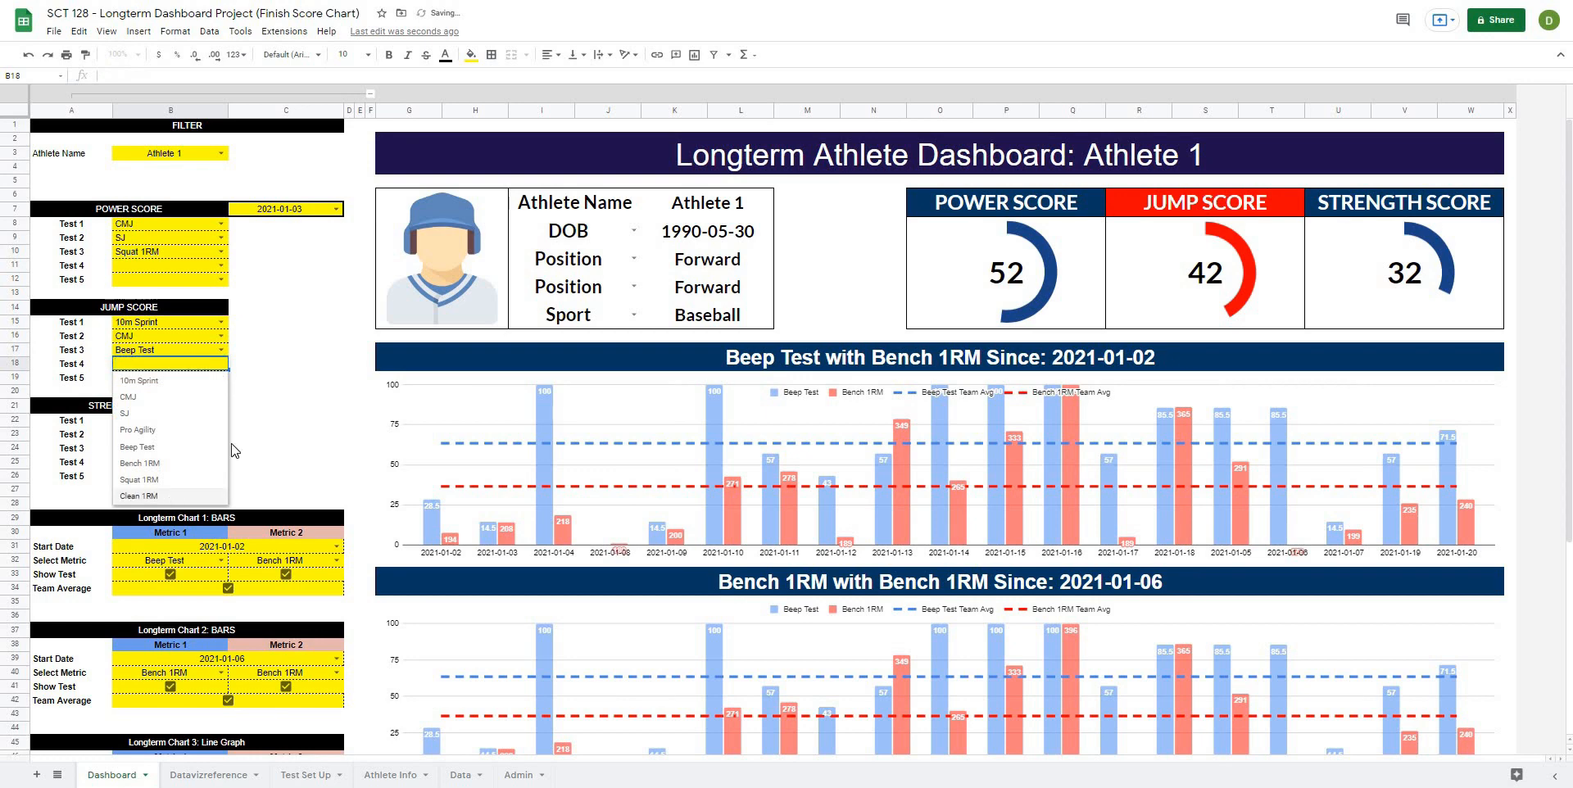
click(174, 495)
click(221, 448)
click(174, 553)
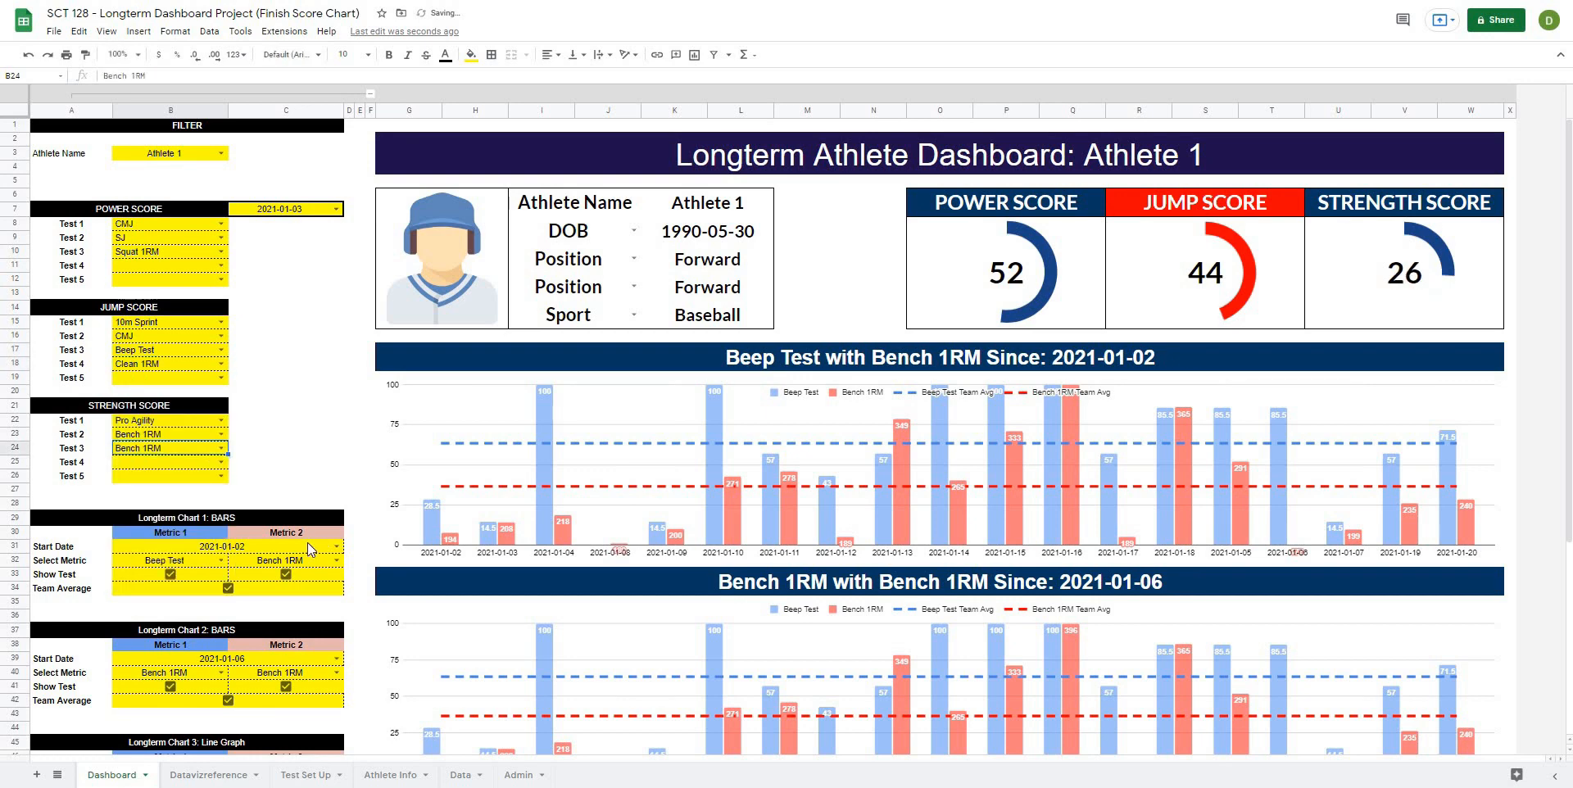
Set the start date of Longterm Chart 1 to 2021-01-09 and check the updated charts.
click(335, 553)
click(234, 688)
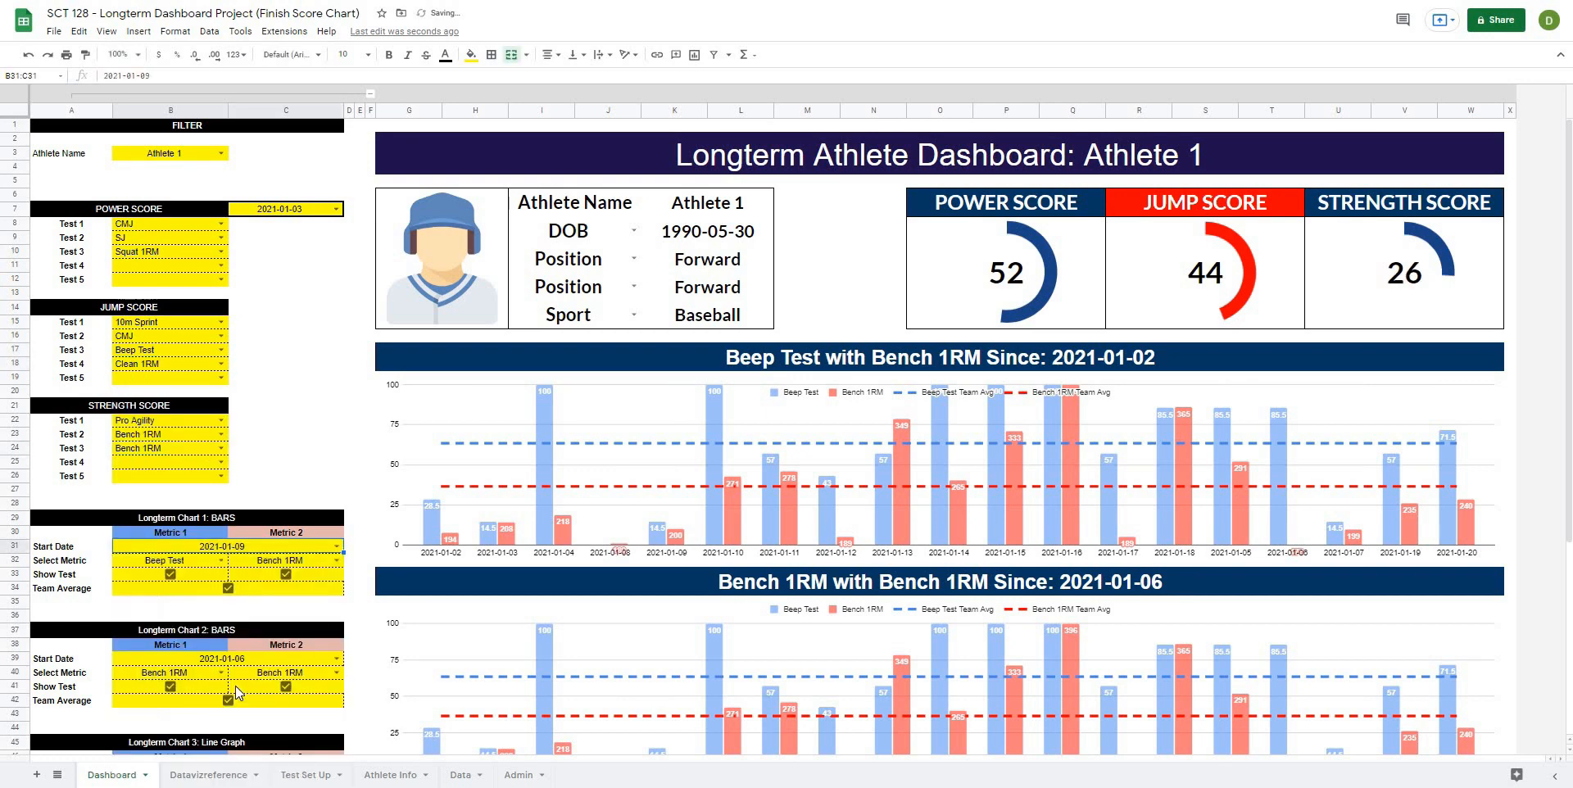
scroll(312, 357, down, 3)
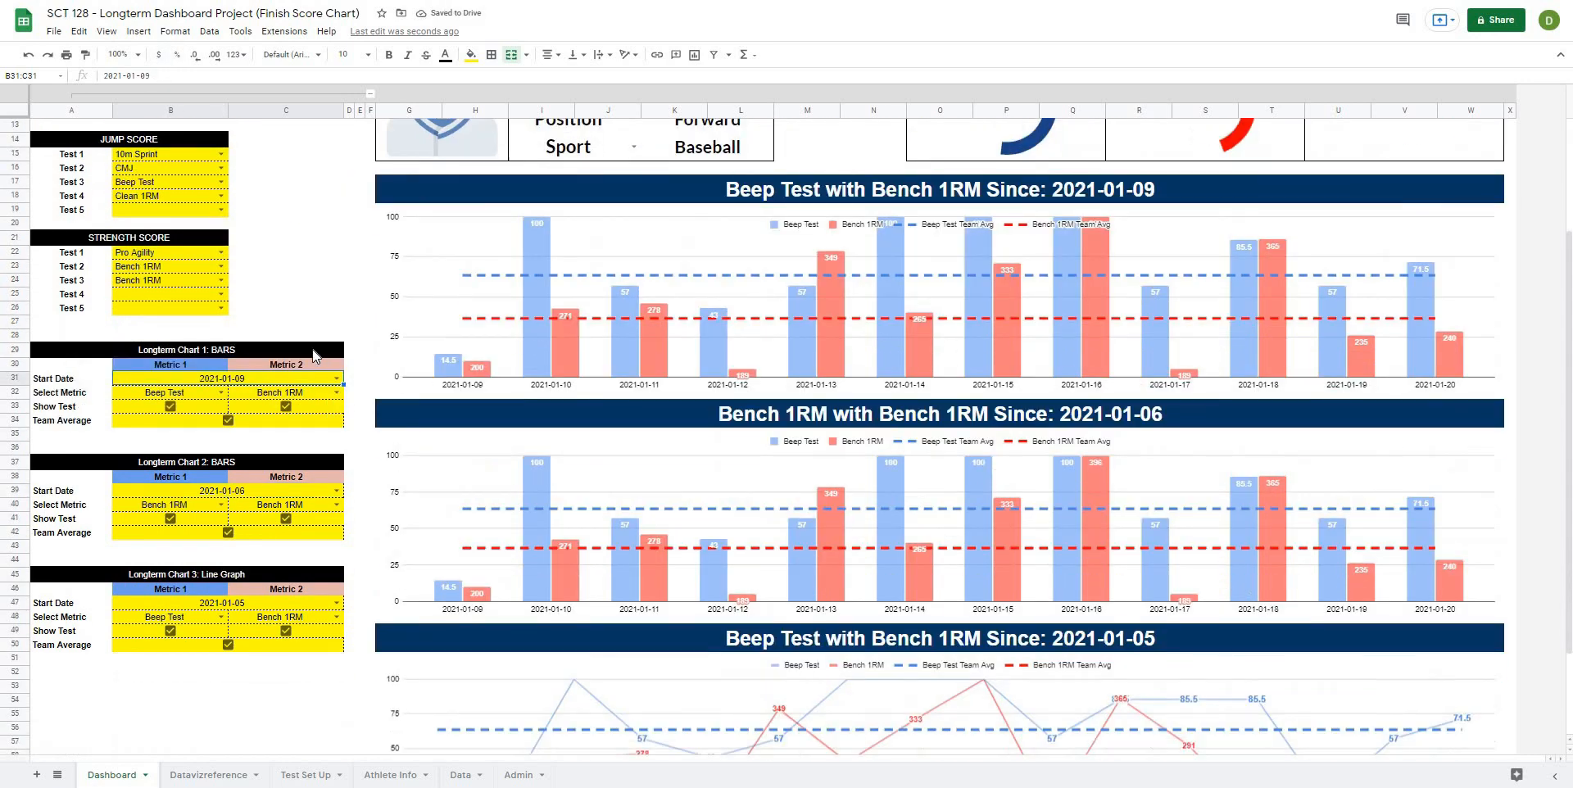
scroll(312, 357, up, 3)
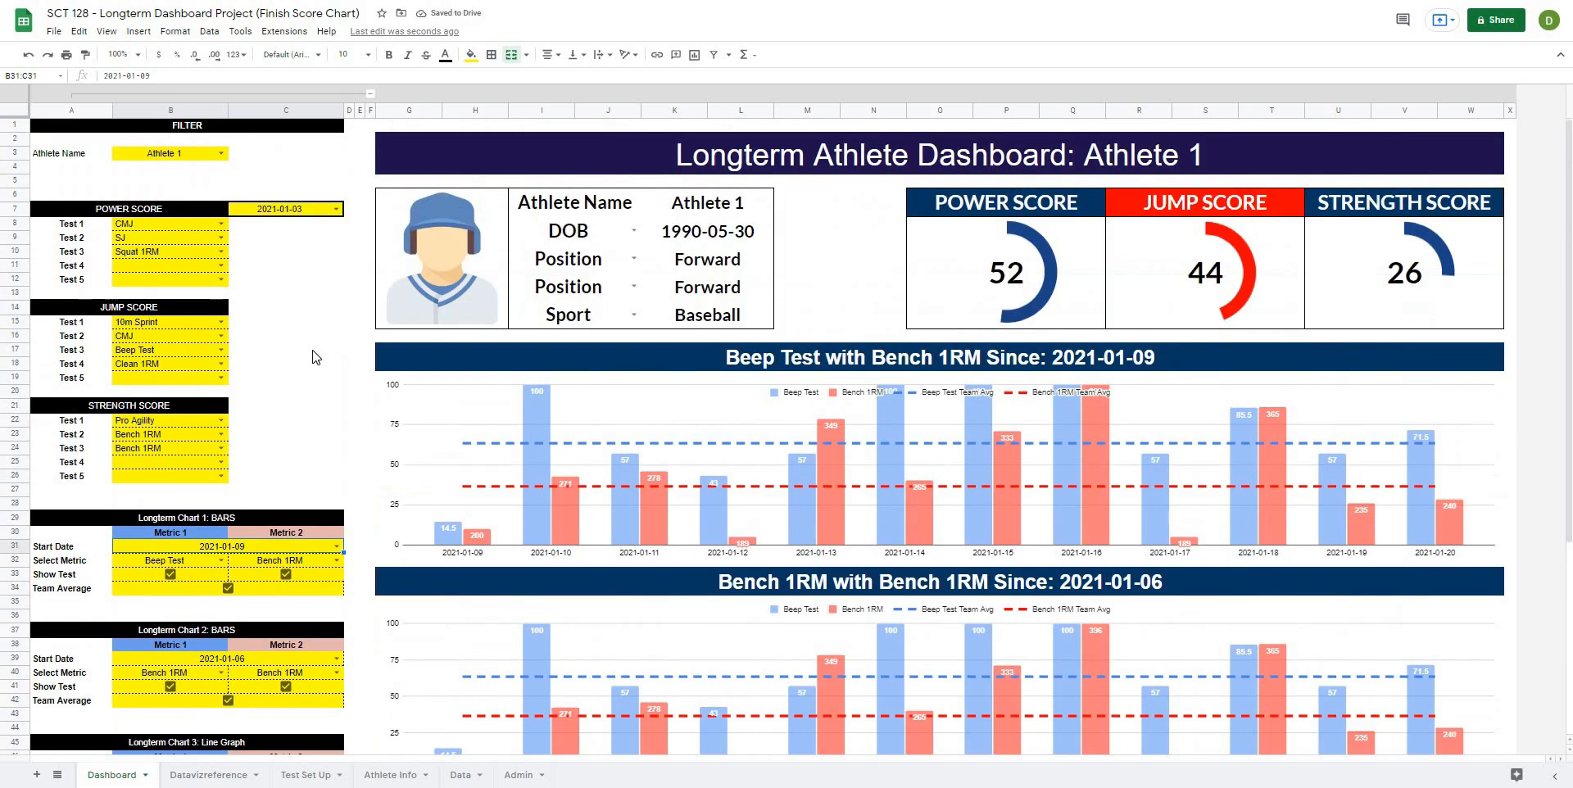
Collapse the grouped filter columns and open the print preview of the updated dashboard.
click(371, 93)
click(65, 54)
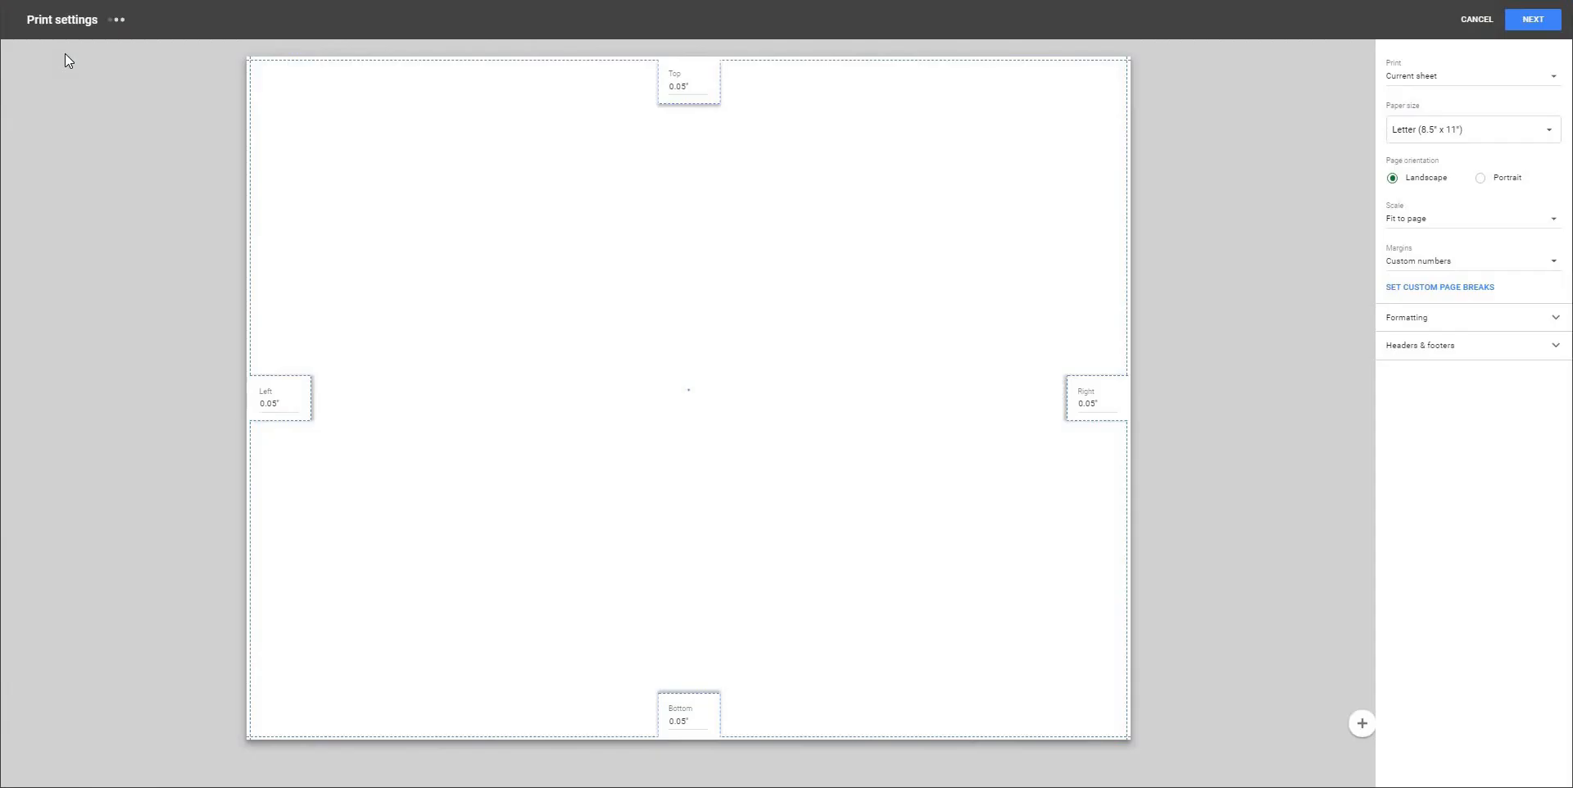